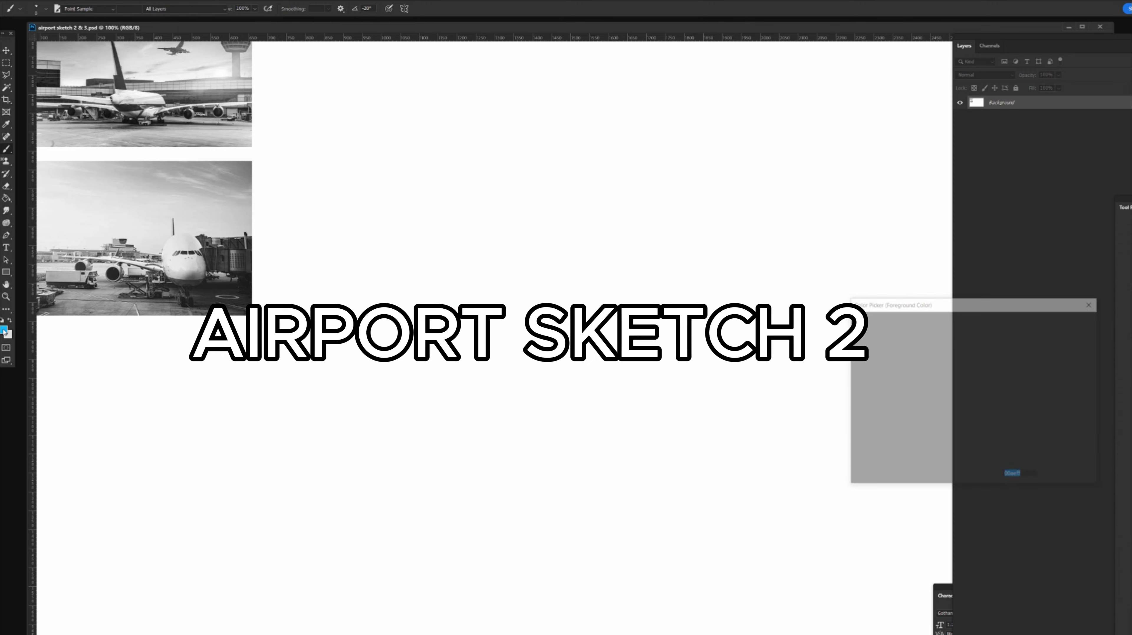
Set the foreground colour to black and activate the Brush tool
click(853, 445)
click(1074, 321)
click(1067, 321)
key(b)
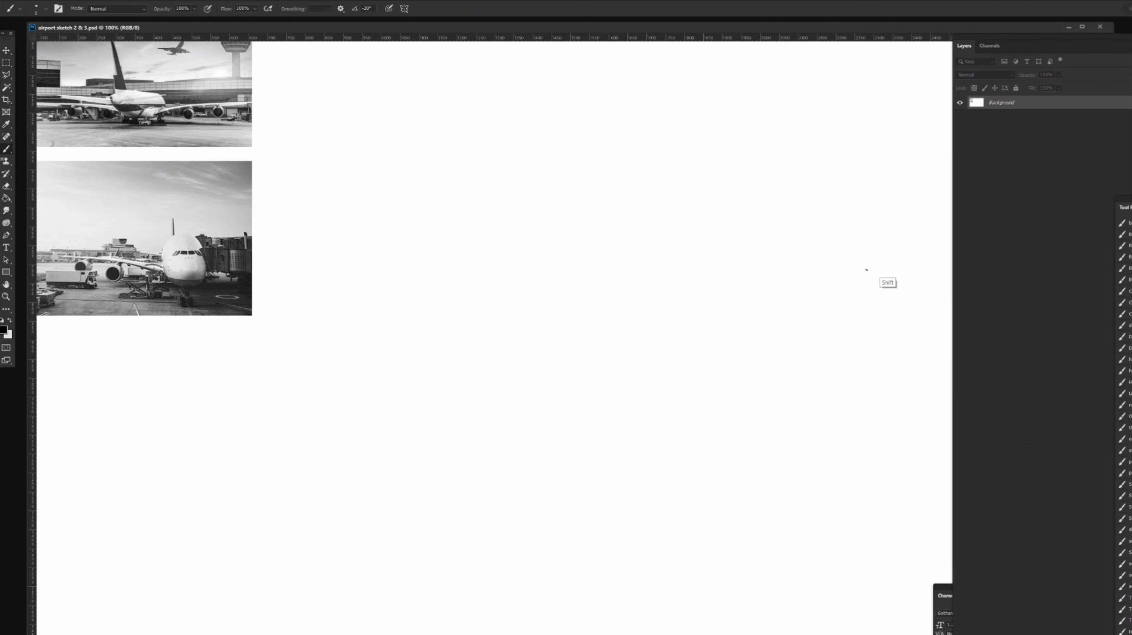
drag(383, 215, 723, 215)
shift+click(342, 262)
drag(403, 261, 744, 262)
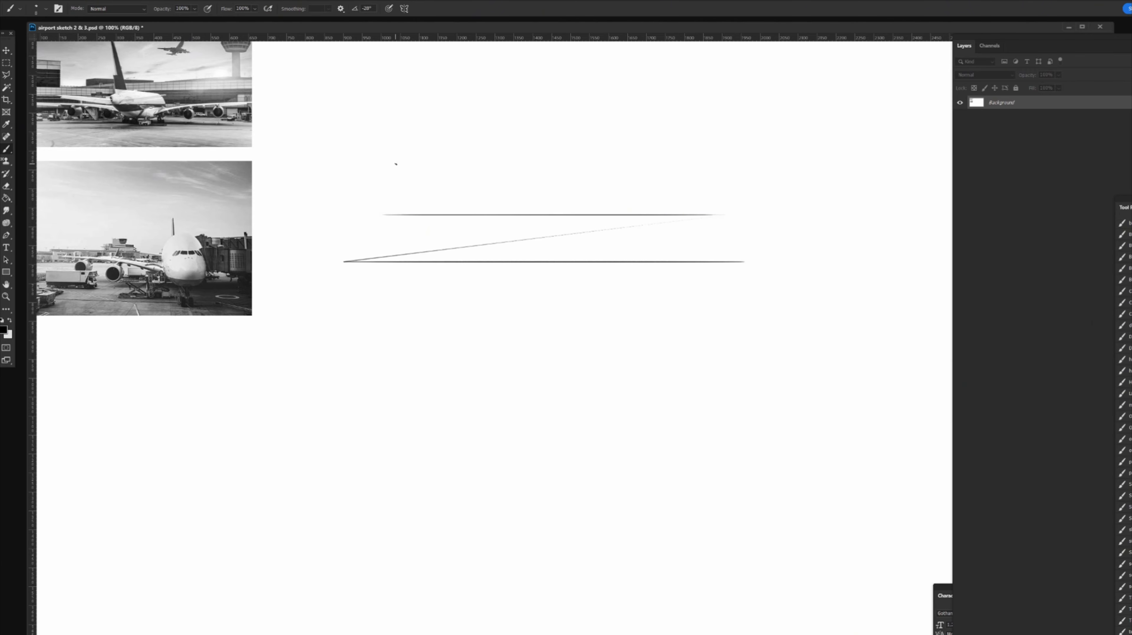
mouse_move(396, 161)
mouse_down()
mouse_move(523, 326)
mouse_move(867, 407)
mouse_up()
key(ctrl+z)
mouse_move(384, 378)
mouse_down()
mouse_move(452, 412)
mouse_move(497, 413)
mouse_up()
drag(532, 414, 764, 362)
drag(618, 427, 680, 397)
drag(653, 419, 743, 391)
key(ctrl+z)
key(ctrl+z)
key(ctrl+z)
key(ctrl+z)
key(ctrl+z)
key(ctrl+z)
key(ctrl+z)
key(ctrl+z)
key(ctrl+z)
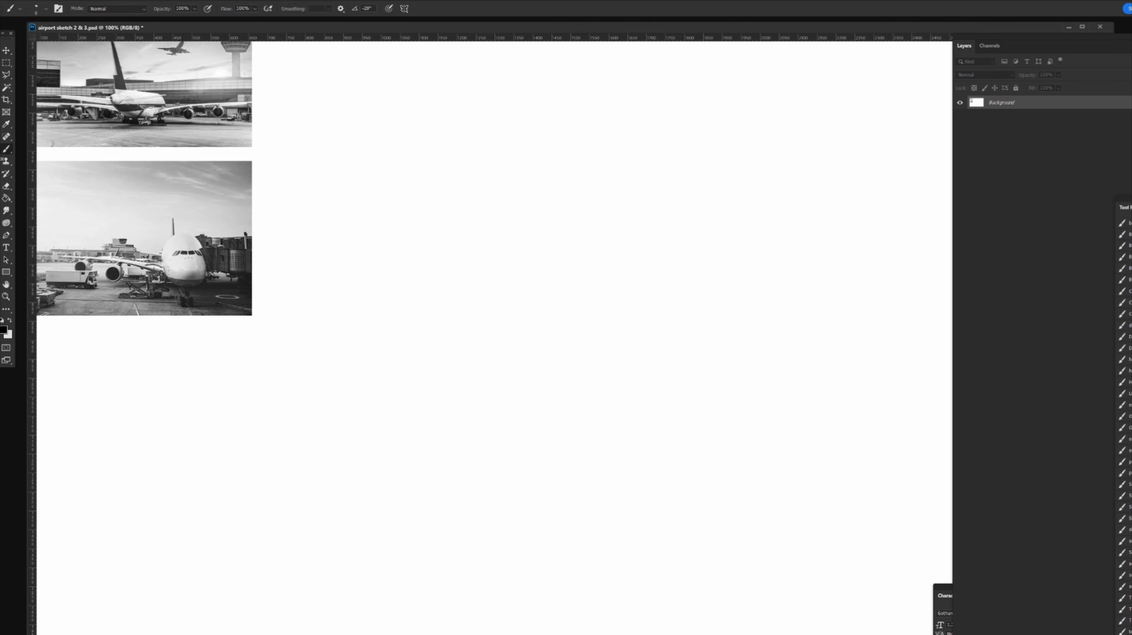
Sketch a loose rectangular frame with straight brush lines on the blank canvas beside the upper reference photo
drag(1130, 198, 1067, 125)
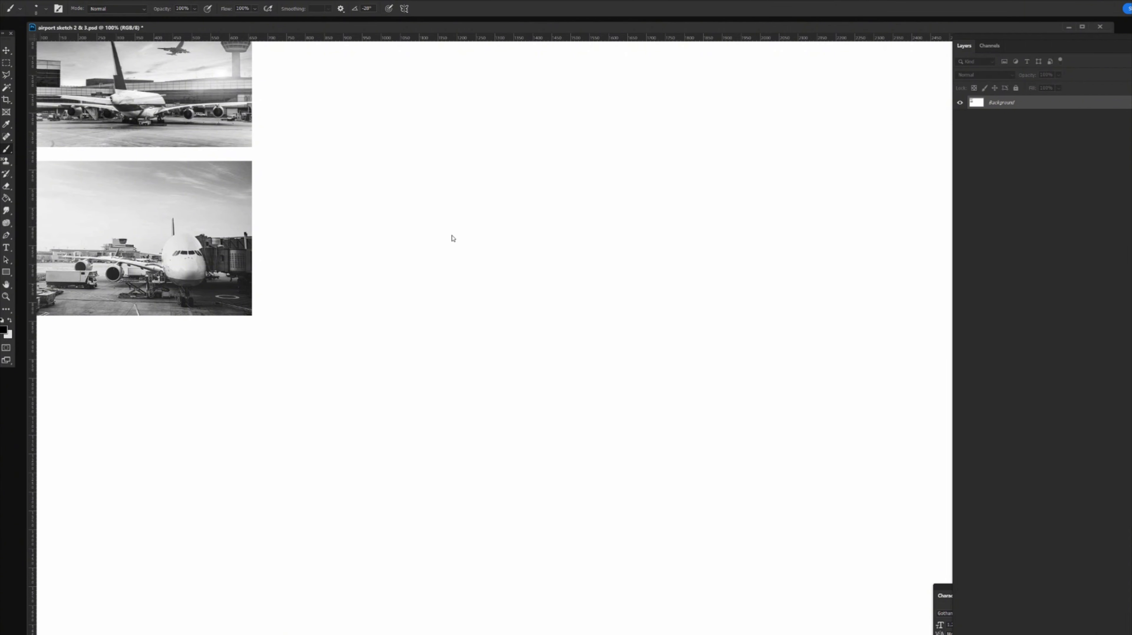
mouse_move(407, 316)
mouse_down()
mouse_move(366, 355)
mouse_move(420, 406)
mouse_up()
key(ctrl+z)
drag(300, 152, 392, 271)
drag(412, 310, 306, 302)
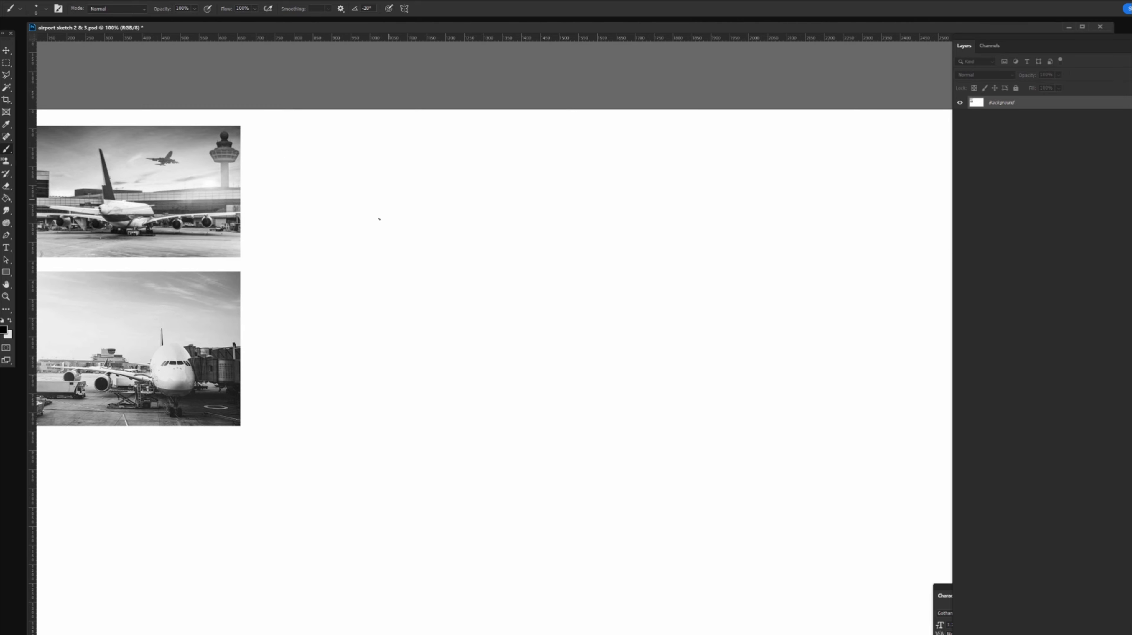
drag(391, 253, 503, 297)
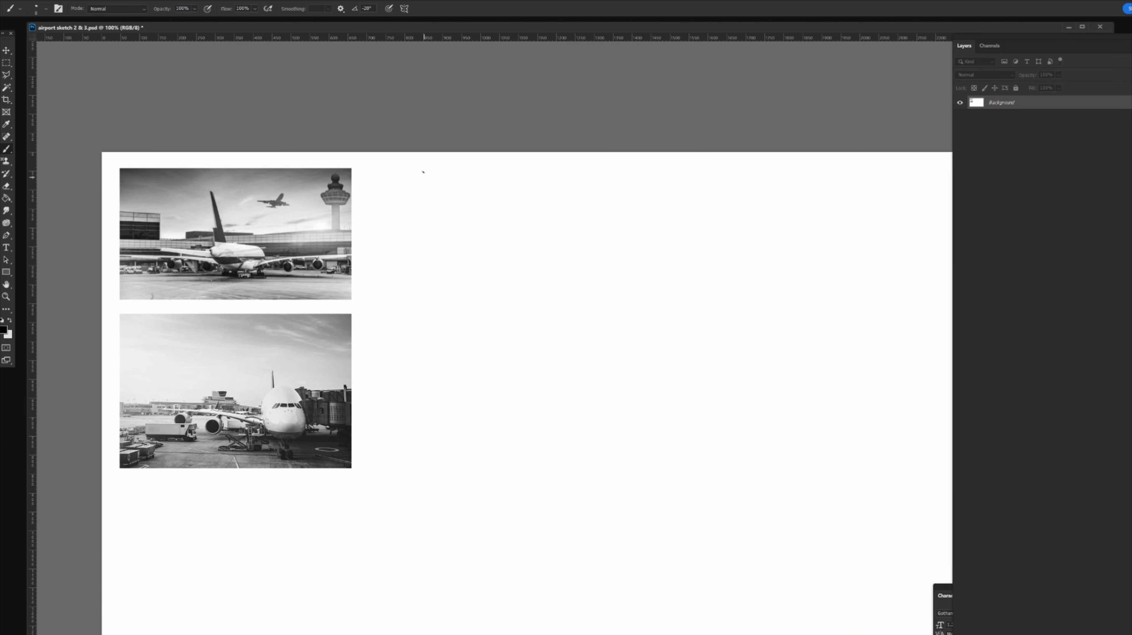
mouse_move(423, 171)
mouse_down()
mouse_move(423, 251)
mouse_move(608, 168)
mouse_move(616, 286)
mouse_up()
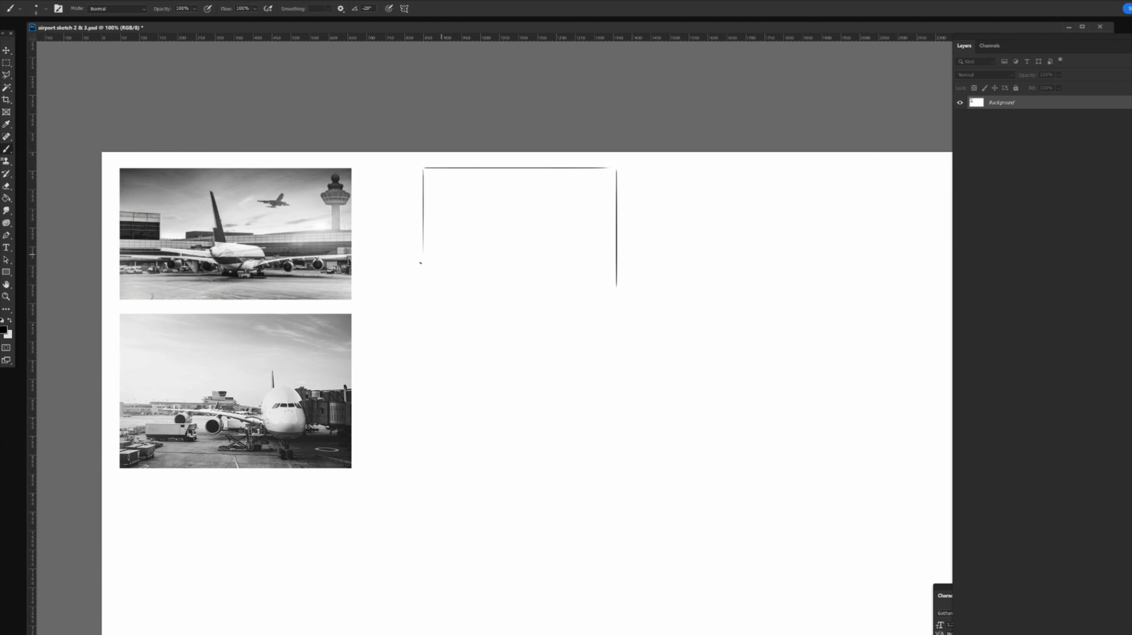
drag(400, 269, 607, 270)
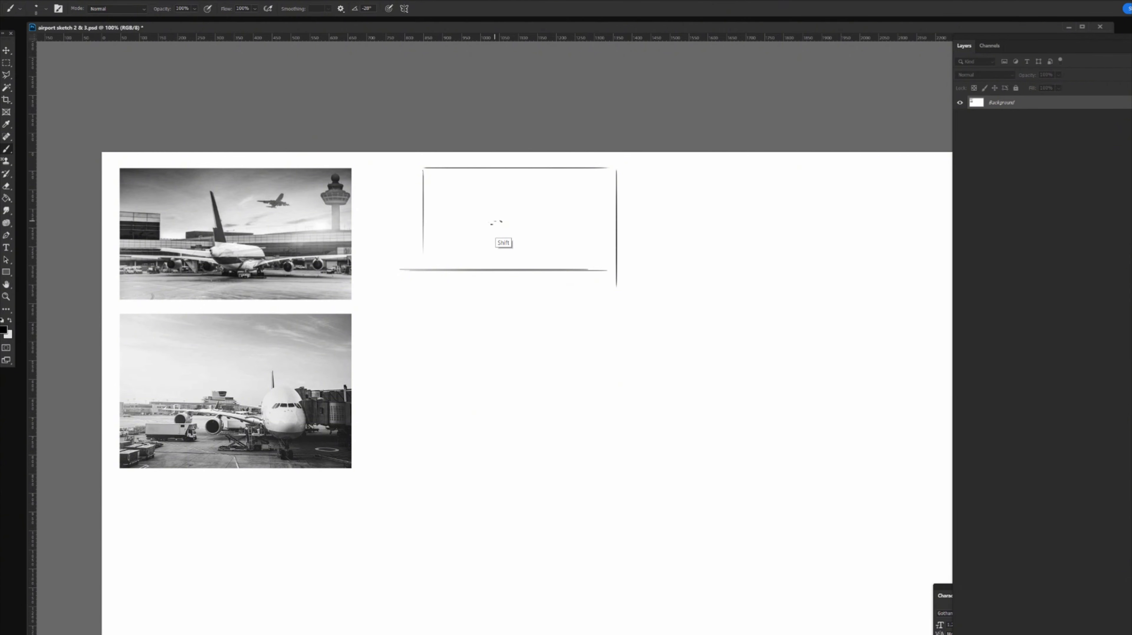
Sketch the airplane's rounded fuselage outline in the lower half of the rectangular frame
mouse_move(495, 221)
mouse_down()
mouse_move(545, 221)
mouse_move(514, 247)
mouse_move(525, 223)
mouse_up()
mouse_move(554, 221)
mouse_down()
mouse_move(562, 241)
mouse_move(540, 253)
mouse_move(567, 240)
mouse_up()
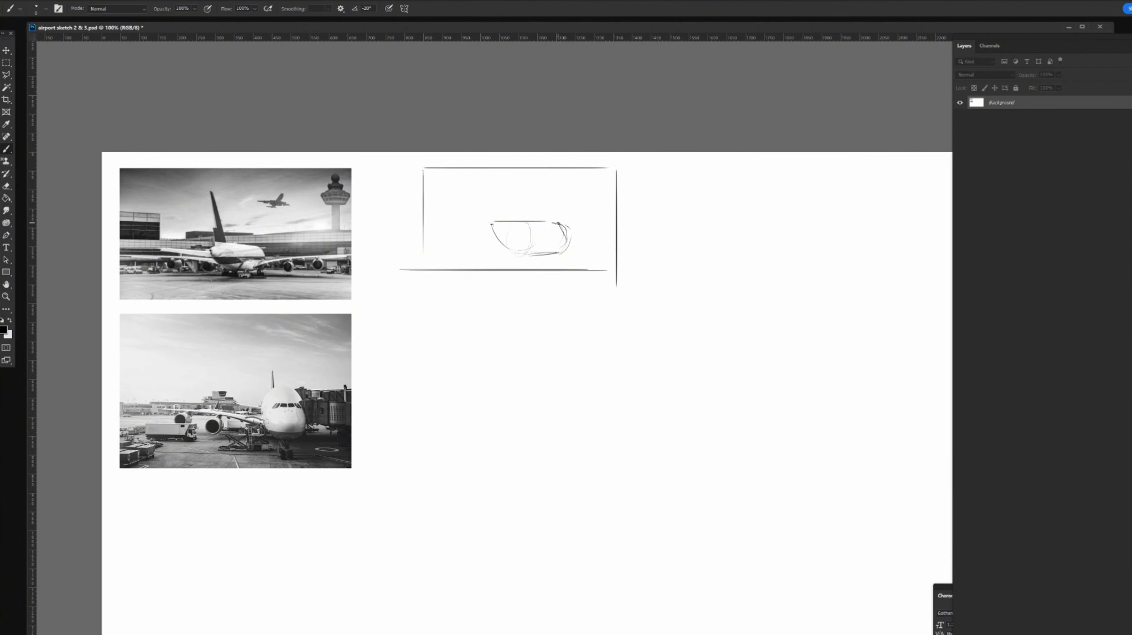
key(e)
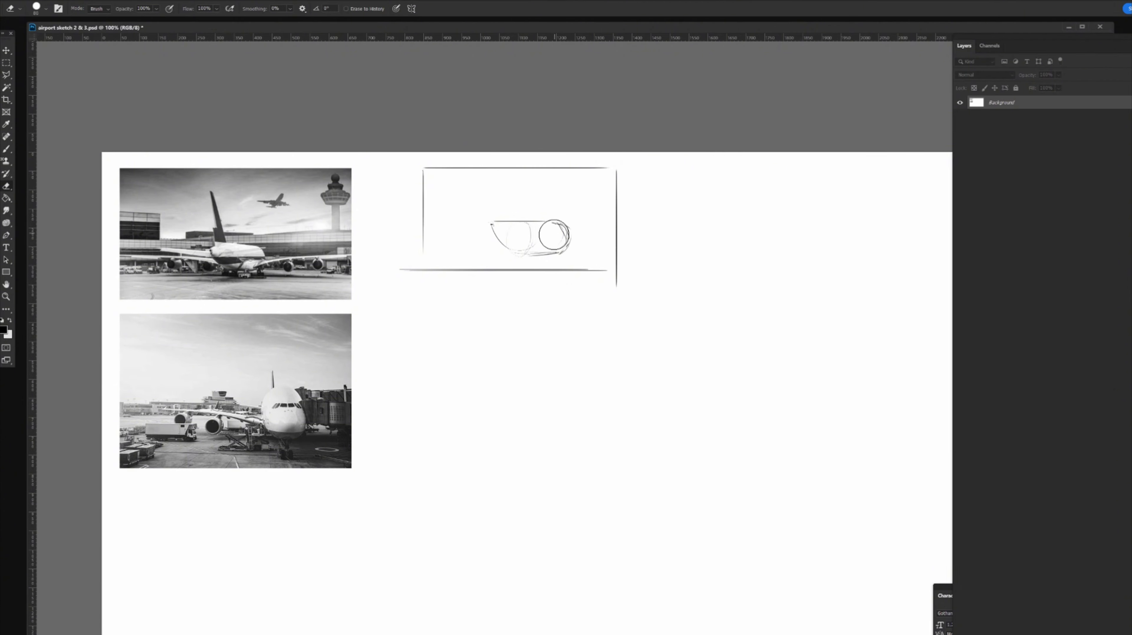
key(b)
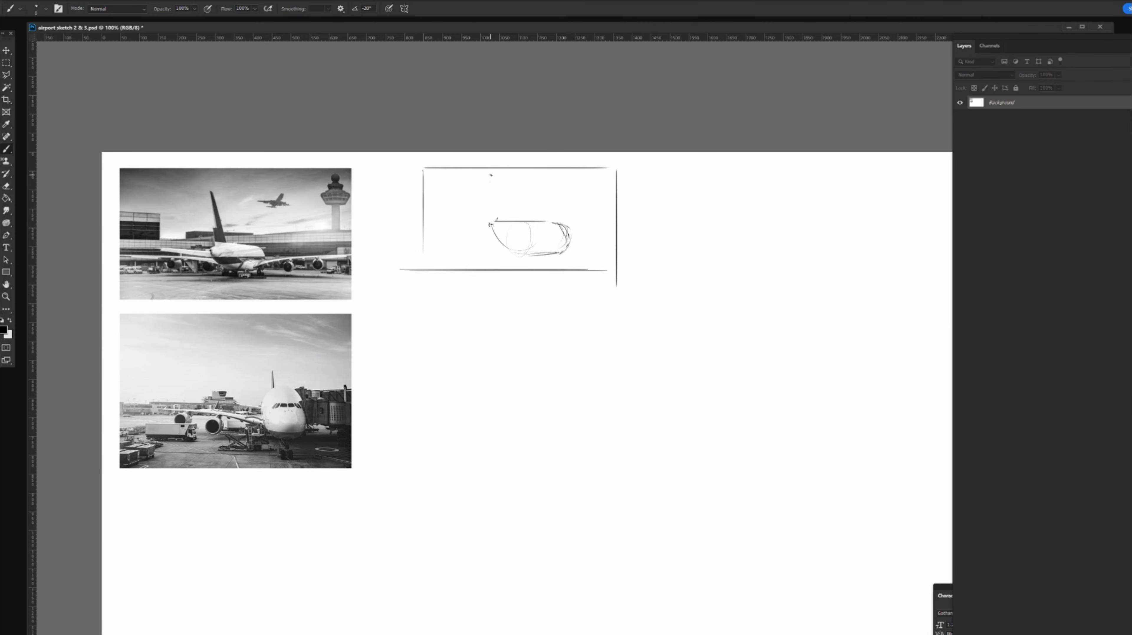
Sketch the tall tail fin rising from the fuselage's rear and the left tailplane
mouse_move(491, 175)
mouse_down()
mouse_move(497, 219)
mouse_move(498, 178)
mouse_up()
key(ctrl+z)
mouse_move(507, 227)
mouse_down()
mouse_move(551, 226)
mouse_move(518, 232)
mouse_up()
drag(446, 227, 487, 231)
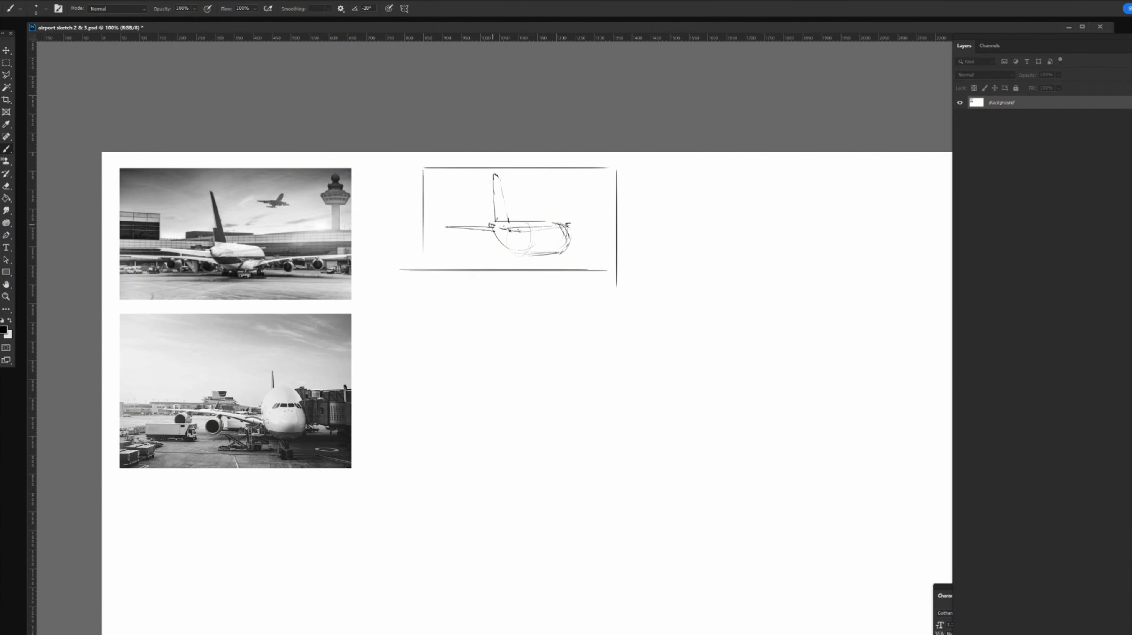
Draw the airplane's long right wing with two hatched engines beneath it and a first landing gear mark
drag(497, 240, 489, 225)
mouse_move(548, 251)
mouse_down()
mouse_move(594, 245)
mouse_move(571, 238)
mouse_move(717, 230)
mouse_up()
mouse_move(644, 236)
mouse_down()
mouse_move(596, 244)
mouse_move(709, 232)
mouse_up()
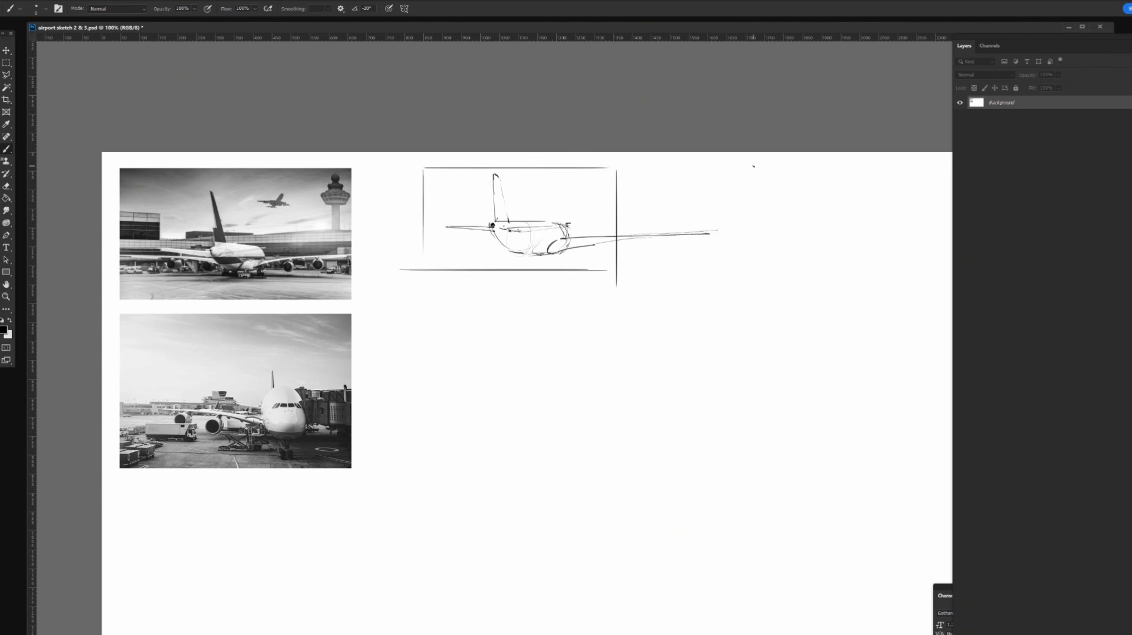
drag(592, 239, 708, 235)
drag(544, 264, 559, 264)
mouse_move(621, 244)
mouse_down()
mouse_move(623, 257)
mouse_move(679, 243)
mouse_move(672, 256)
mouse_up()
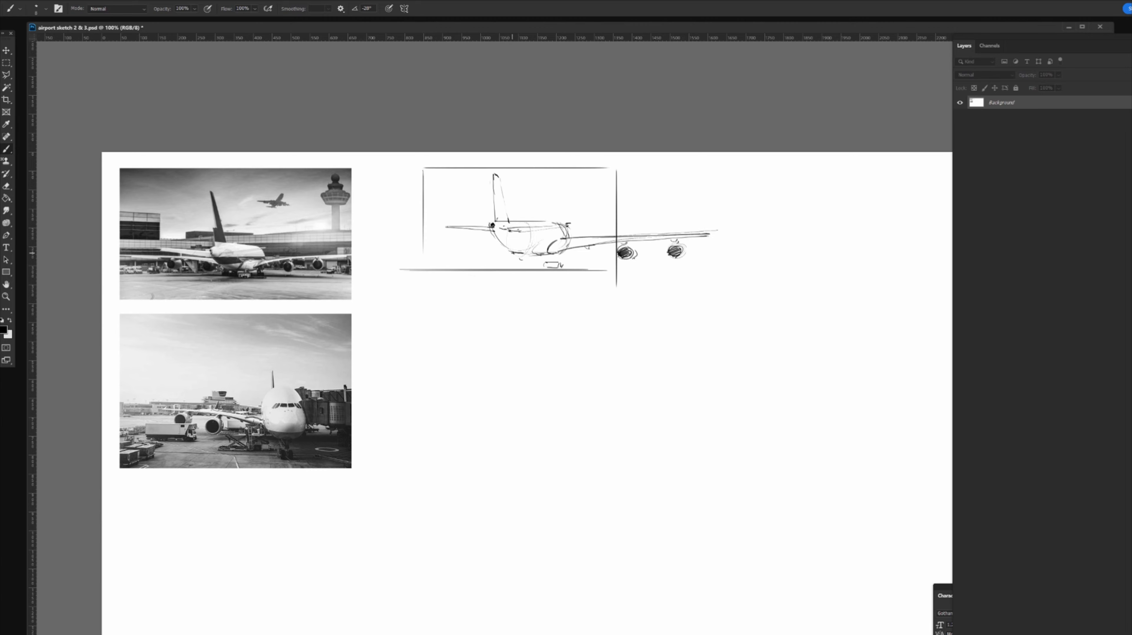
Draw the airplane's left wing extending past the frame, with two engines beneath it
click(481, 238)
mouse_move(491, 247)
mouse_down()
mouse_move(514, 255)
mouse_move(458, 240)
mouse_up()
drag(483, 247, 456, 244)
mouse_move(484, 249)
mouse_down()
mouse_move(472, 255)
mouse_move(489, 257)
mouse_move(473, 258)
mouse_up()
drag(429, 249, 435, 251)
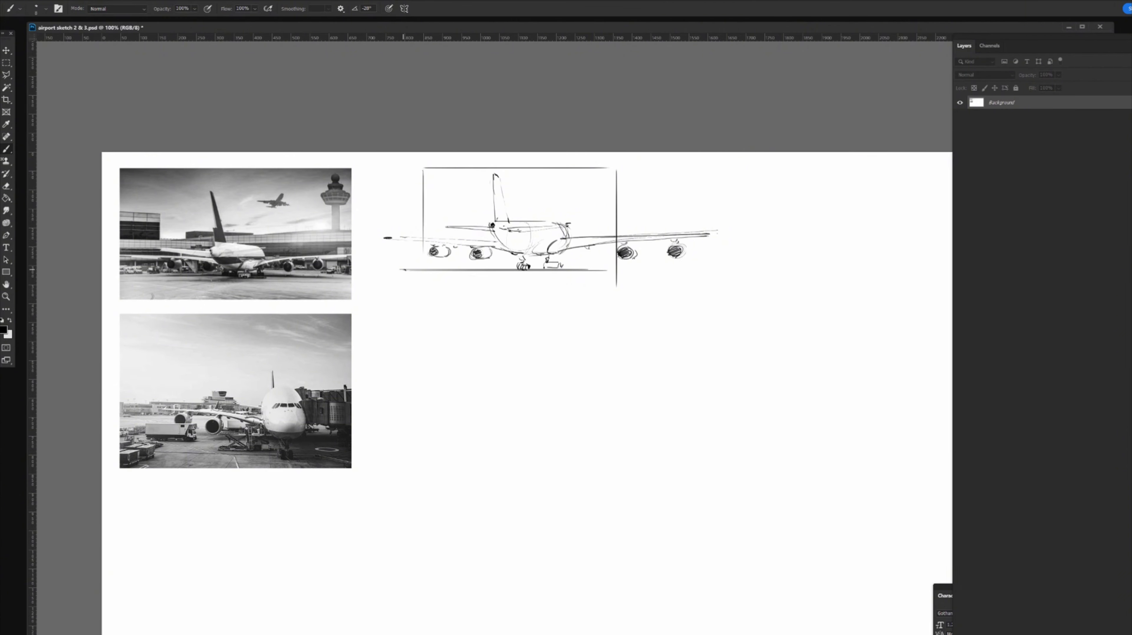
Extend the horizontal ground line to the right and darken the shadow beneath the airplane
drag(419, 269, 702, 270)
drag(561, 269, 703, 272)
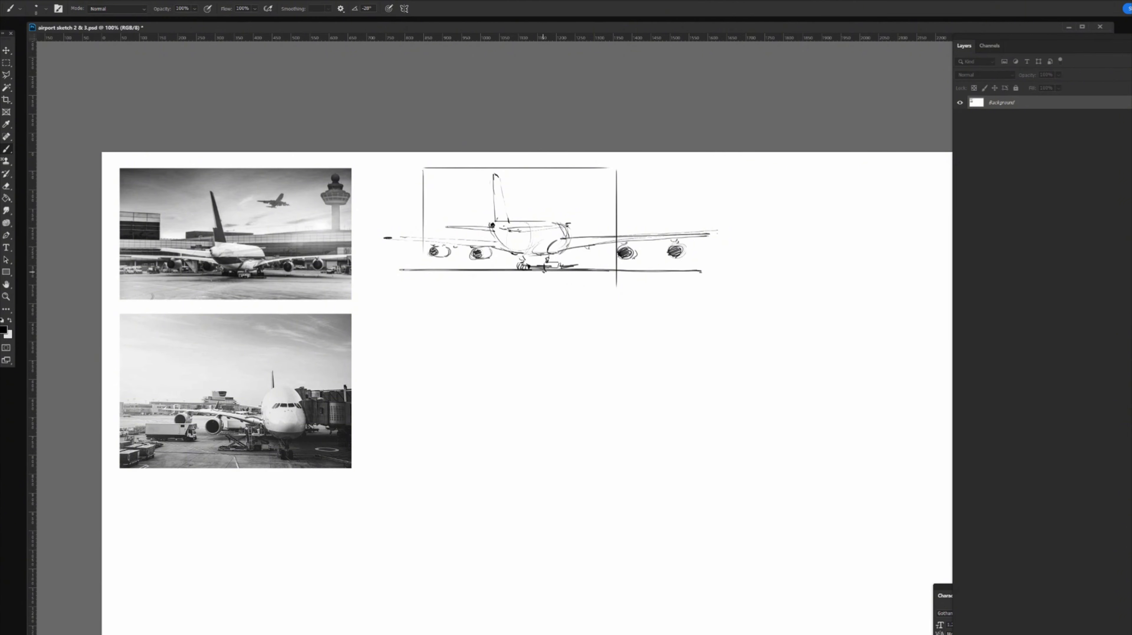
drag(543, 270, 561, 273)
drag(492, 271, 539, 271)
drag(506, 273, 547, 271)
drag(461, 275, 537, 273)
Reinforce the fuselage contours and add detail to the landing gear and the inner left engine
drag(495, 239, 537, 257)
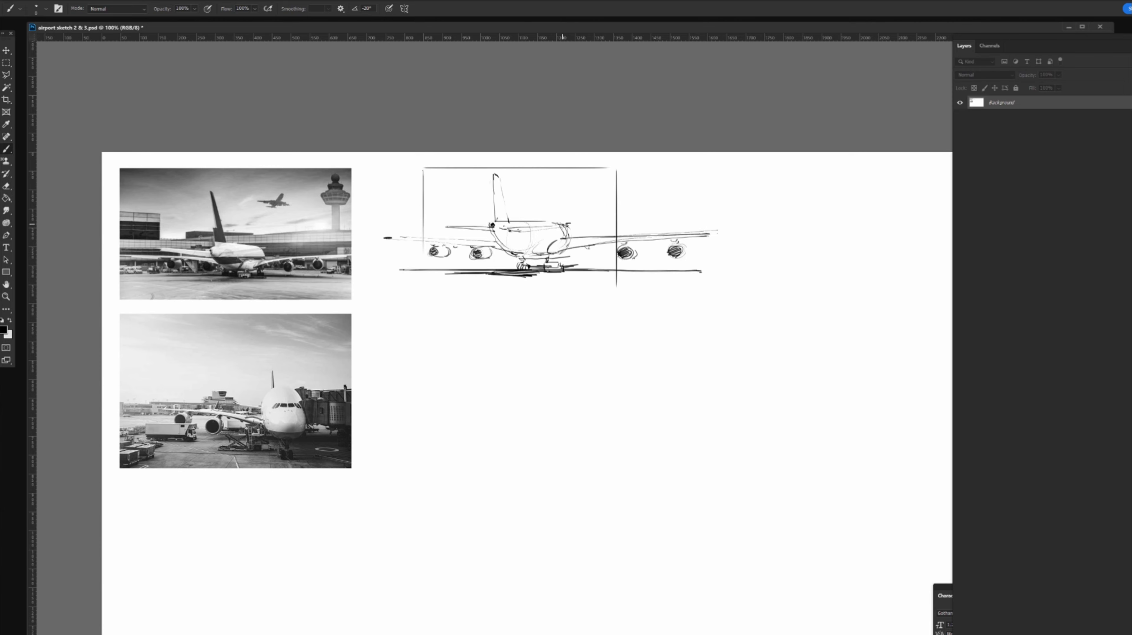
mouse_move(564, 224)
mouse_down()
mouse_move(574, 238)
mouse_move(560, 257)
mouse_up()
drag(548, 268, 552, 269)
drag(479, 255, 473, 258)
mouse_move(495, 237)
mouse_down()
mouse_move(551, 245)
mouse_move(520, 241)
mouse_up()
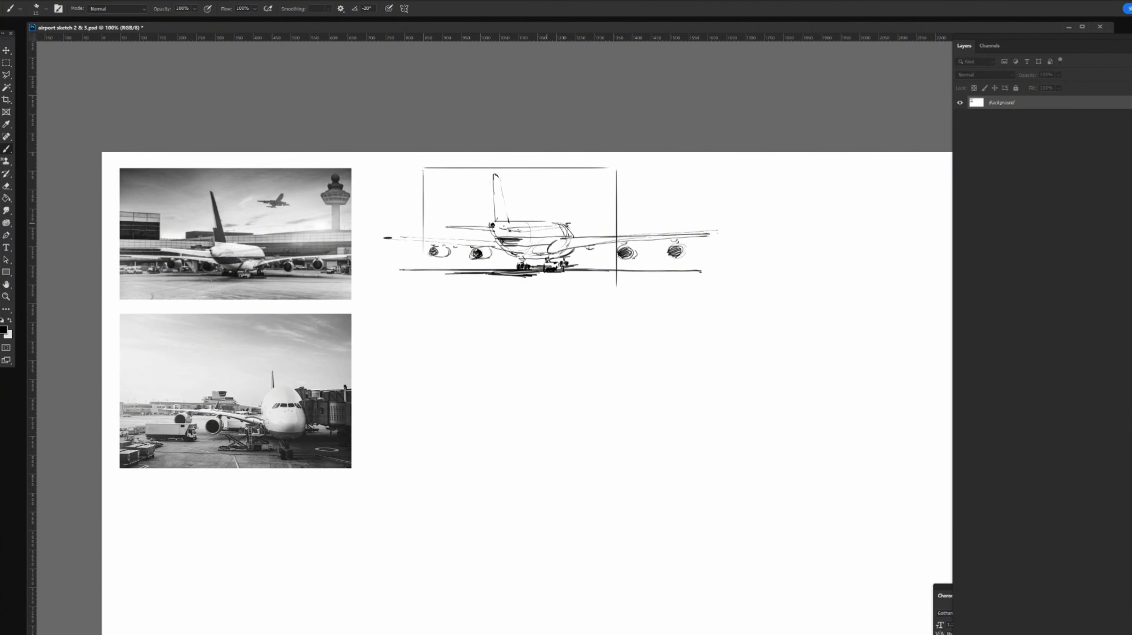
drag(504, 245, 541, 238)
key(ctrl+z)
key(ctrl+z)
key(ctrl+z)
key(ctrl+z)
key(ctrl+z)
Adjust the brush size and shade a dark patch below the tail and along the fuselage's belly
key(bracketright)
key(bracketright)
key(bracketright)
key(bracketright)
key(bracketright)
key(bracketleft)
key(bracketleft)
key(bracketleft)
key(bracketleft)
key(bracketleft)
mouse_move(504, 230)
mouse_down()
mouse_move(546, 256)
mouse_move(521, 257)
mouse_move(557, 254)
mouse_move(545, 257)
mouse_up()
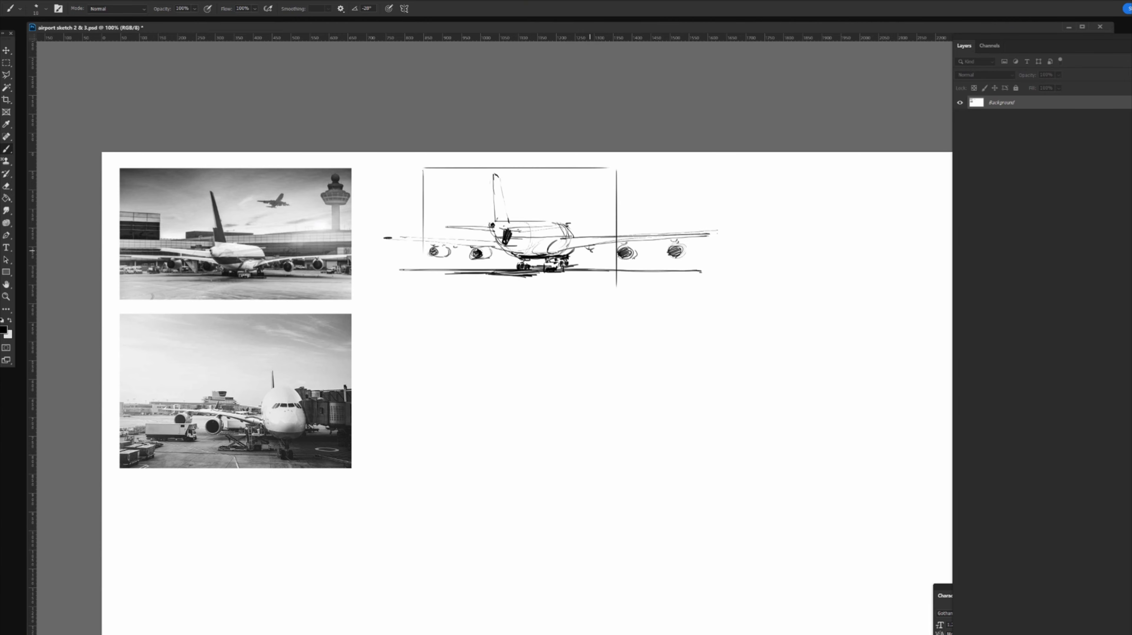
Thicken the lower edges of both wings with heavier dark strokes
drag(562, 247, 673, 242)
drag(441, 245, 511, 250)
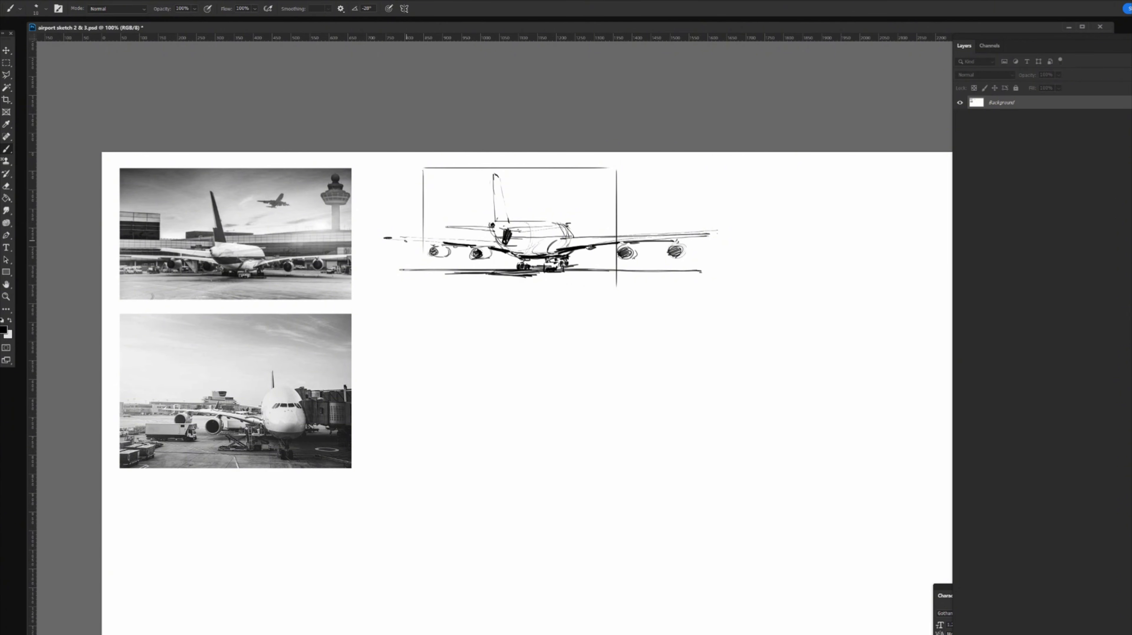
drag(406, 241, 421, 240)
Darken the fuselage's upper line and the left tailplane, and extend the tail fin upward with bolder edges
drag(511, 230, 565, 227)
drag(444, 227, 493, 229)
drag(491, 163, 506, 218)
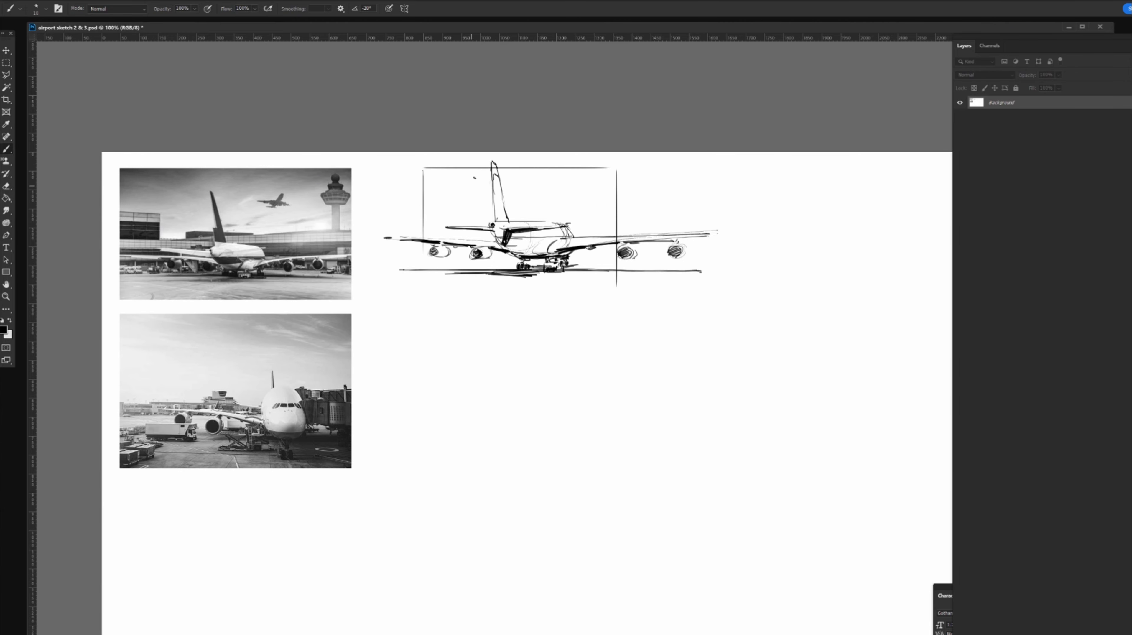
drag(491, 162, 495, 180)
drag(494, 165, 498, 215)
Add a dark shadow by the landing gear and long sloping tarmac lines below the airplane
drag(564, 265, 584, 269)
mouse_move(515, 273)
mouse_down()
mouse_move(535, 275)
mouse_move(445, 288)
mouse_up()
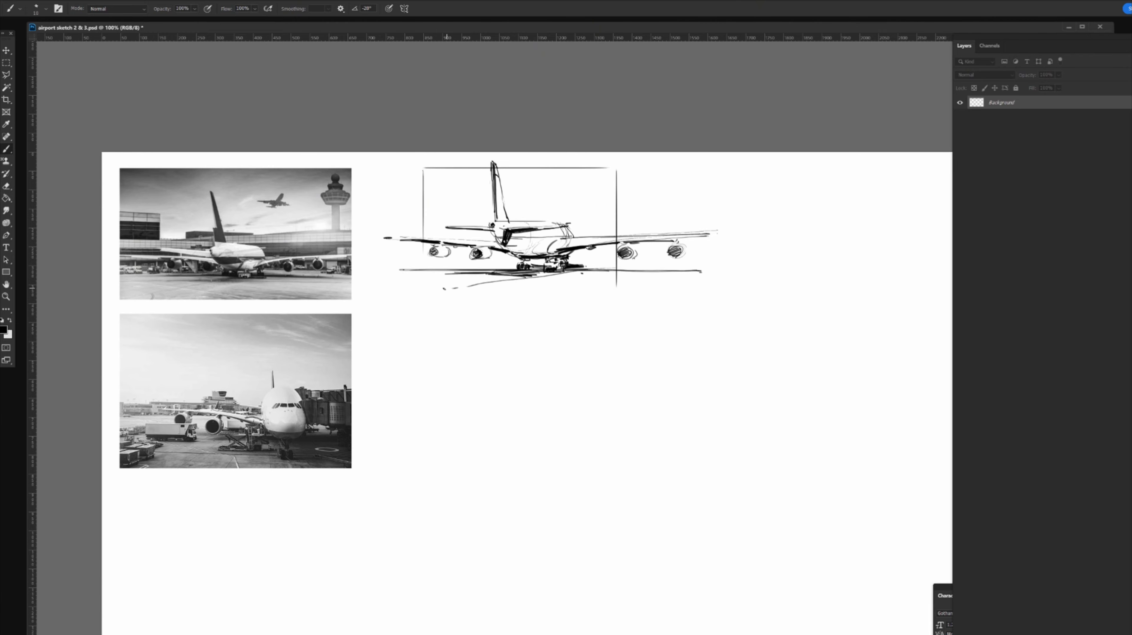
drag(349, 279, 616, 309)
drag(382, 273, 751, 281)
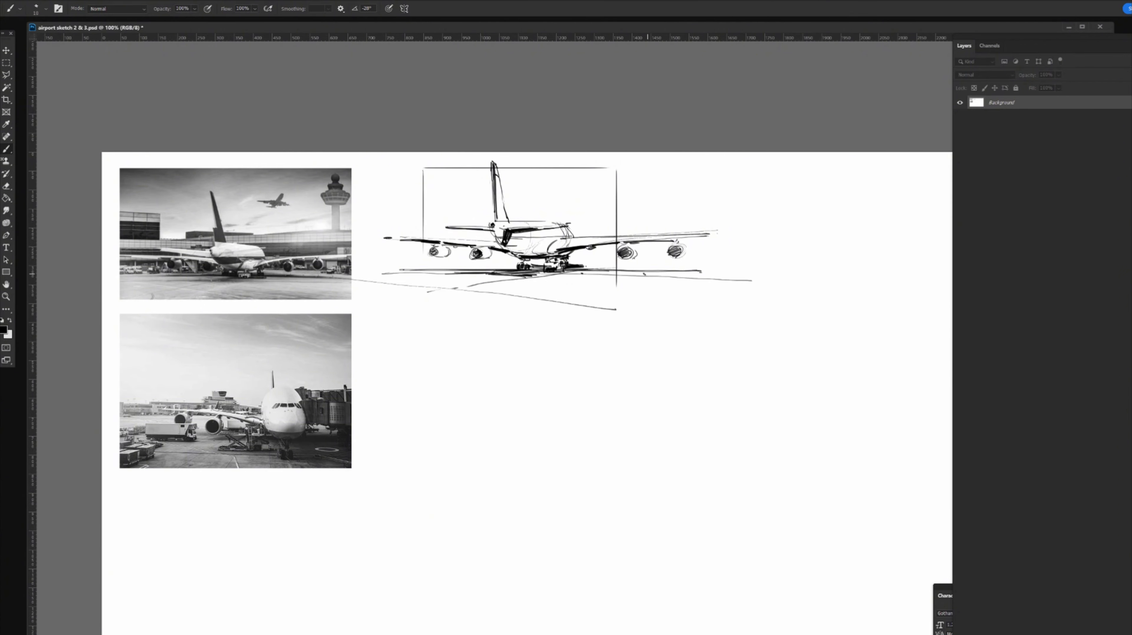
Add short diagonal tarmac markings below the right wing and extend the ground lines out to the left
drag(639, 273, 622, 289)
drag(687, 274, 713, 287)
drag(463, 270, 378, 270)
drag(467, 272, 341, 285)
drag(417, 271, 345, 274)
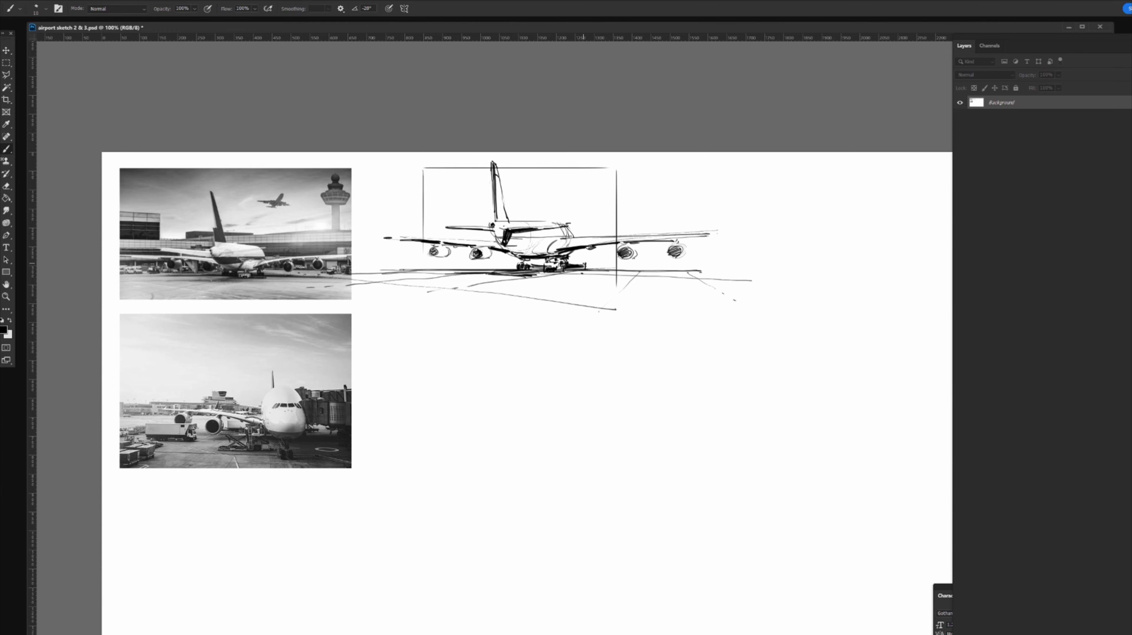
Add small ground crew figures and service equipment around the airplane at ground level
drag(582, 267, 596, 266)
drag(470, 276, 478, 279)
drag(583, 284, 588, 285)
Swap the brush colours and change the light grey foreground colour to white
key(x)
click(3, 329)
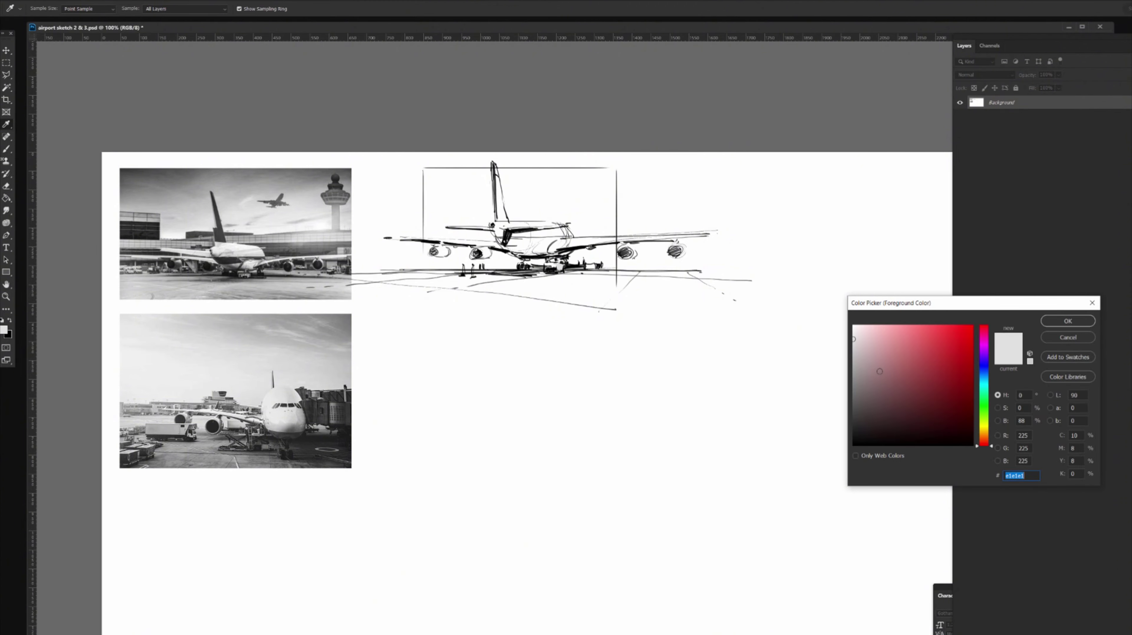
click(1067, 321)
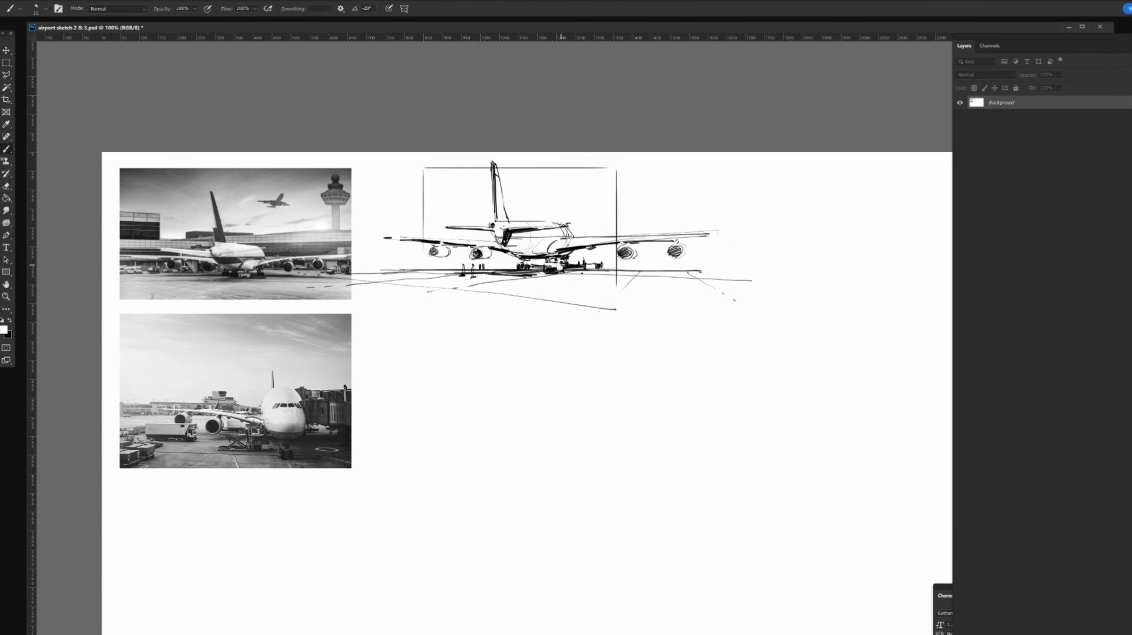
Touch up the landing gear and right wing root, and extend the right wing's tip with a black stroke
key(x)
drag(559, 272, 573, 272)
drag(560, 238, 555, 251)
drag(716, 237, 737, 236)
Draw the terminal's roofline as straight, doubled lines from the far left up to the tail fin
click(374, 217)
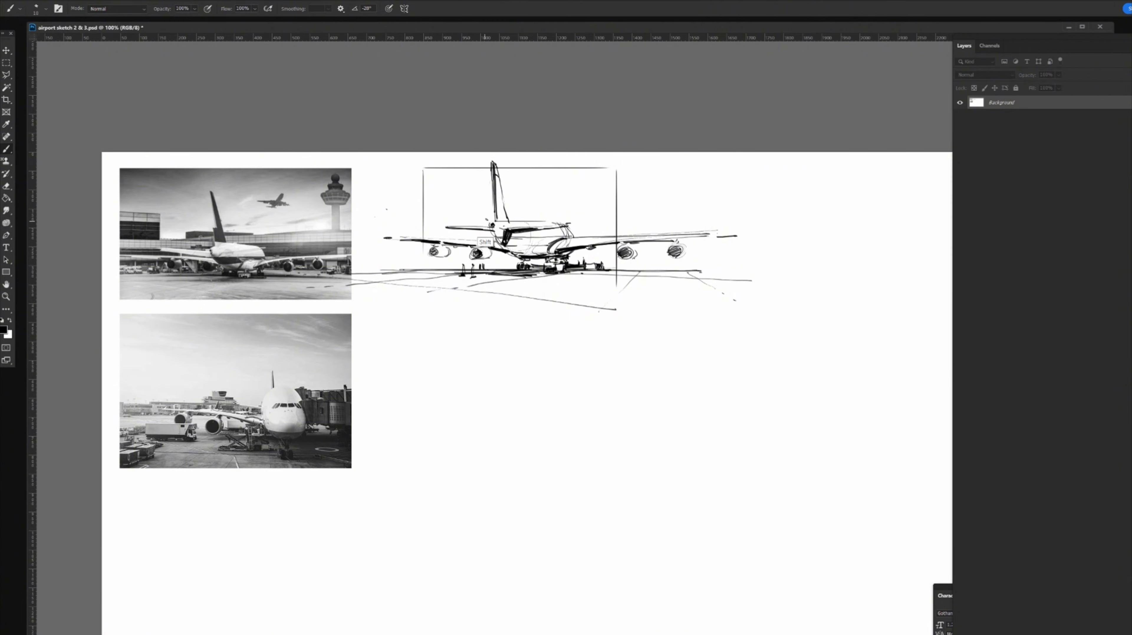
shift+click(486, 214)
click(375, 210)
shift+click(484, 215)
click(371, 208)
shift+click(483, 216)
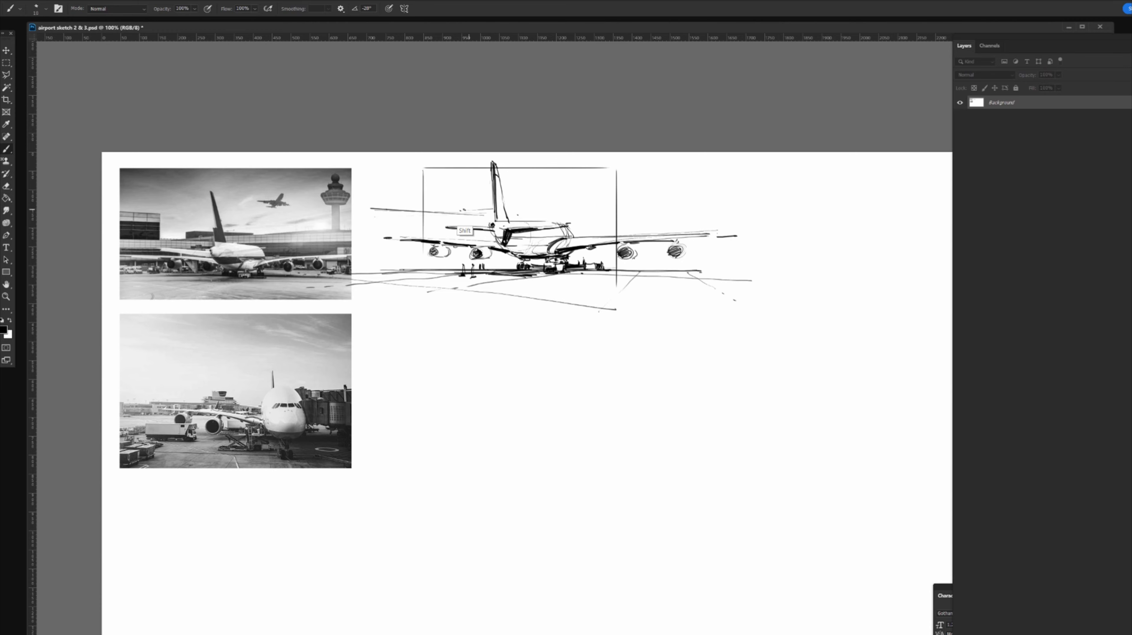
Continue the terminal's roofline from the tail fin to the far right, rising slightly, with a doubled straight line
drag(461, 209, 492, 208)
key(shift)
shift+click(771, 198)
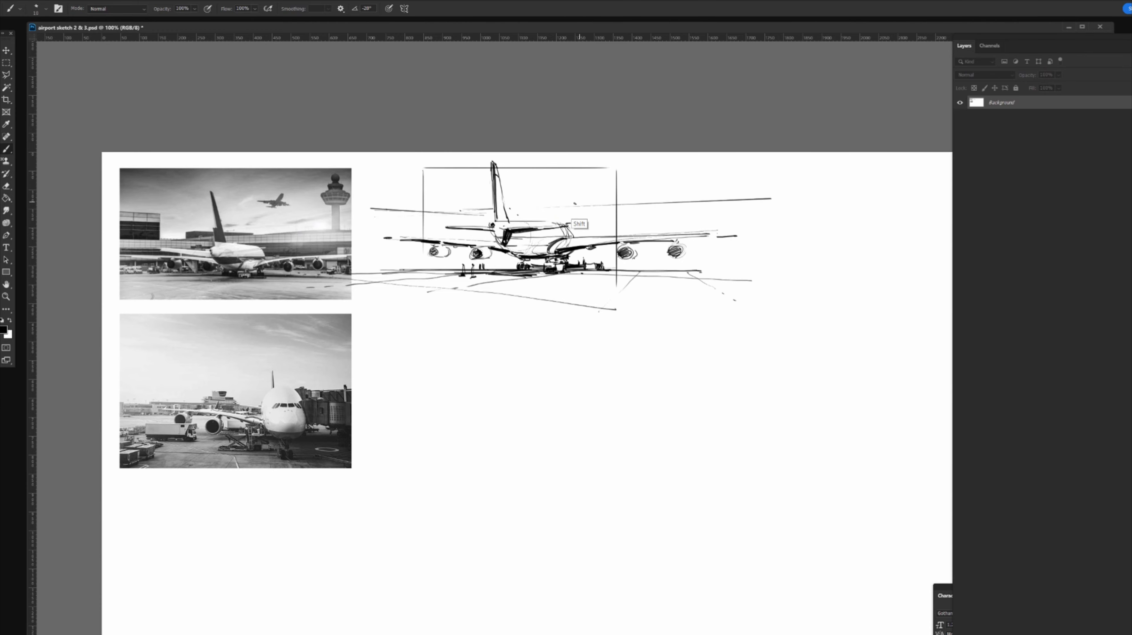
shift+click(510, 207)
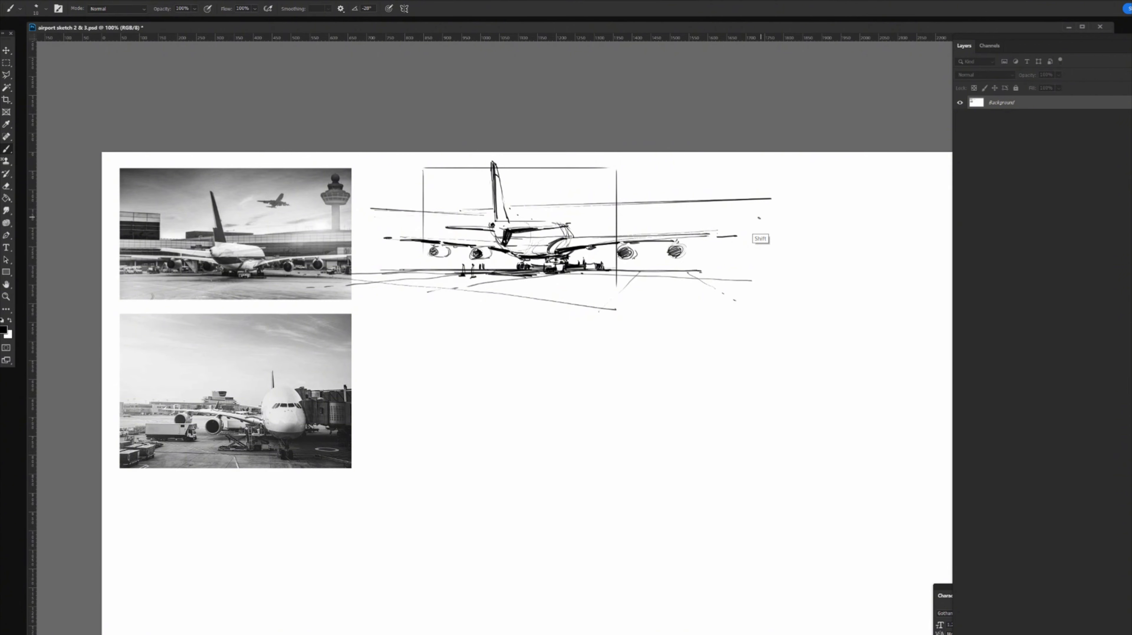
Draw the terminal's lower straight edge on both sides of the airplane, parallel to the ground
shift+click(765, 216)
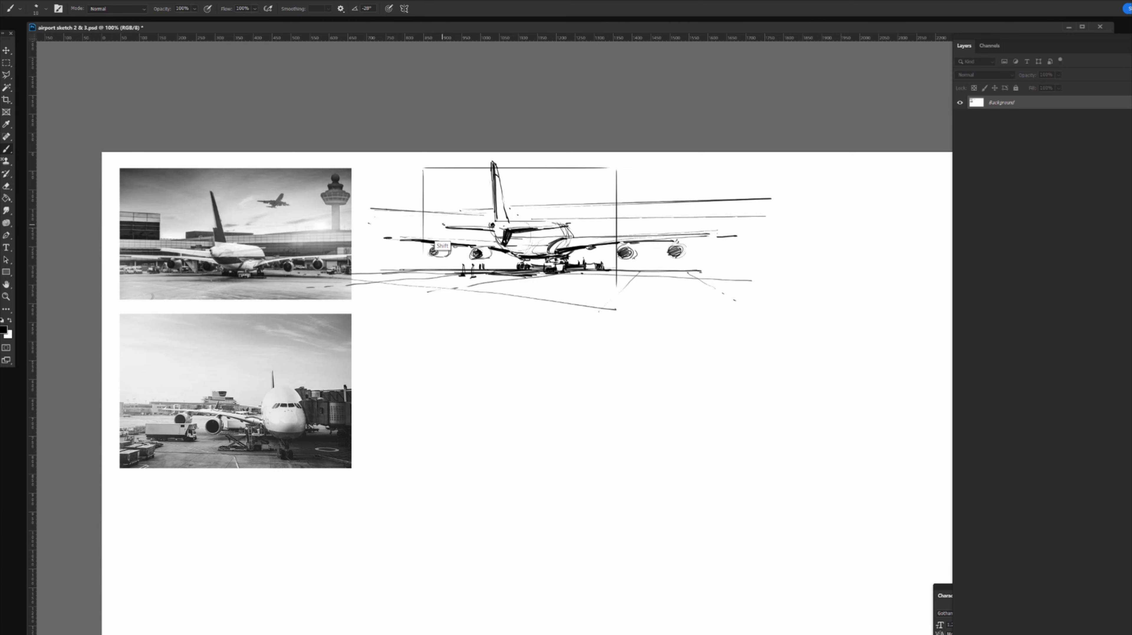
shift+click(414, 224)
shift+click(442, 225)
key(ctrl+z)
shift+click(440, 224)
Sketch small boxy rooftop structures around the tail fin and a thin vertical mast to its right
drag(582, 219, 579, 261)
mouse_move(457, 213)
mouse_down()
mouse_move(456, 202)
mouse_move(478, 206)
mouse_up()
shift+click(481, 200)
shift+click(479, 207)
shift+click(491, 203)
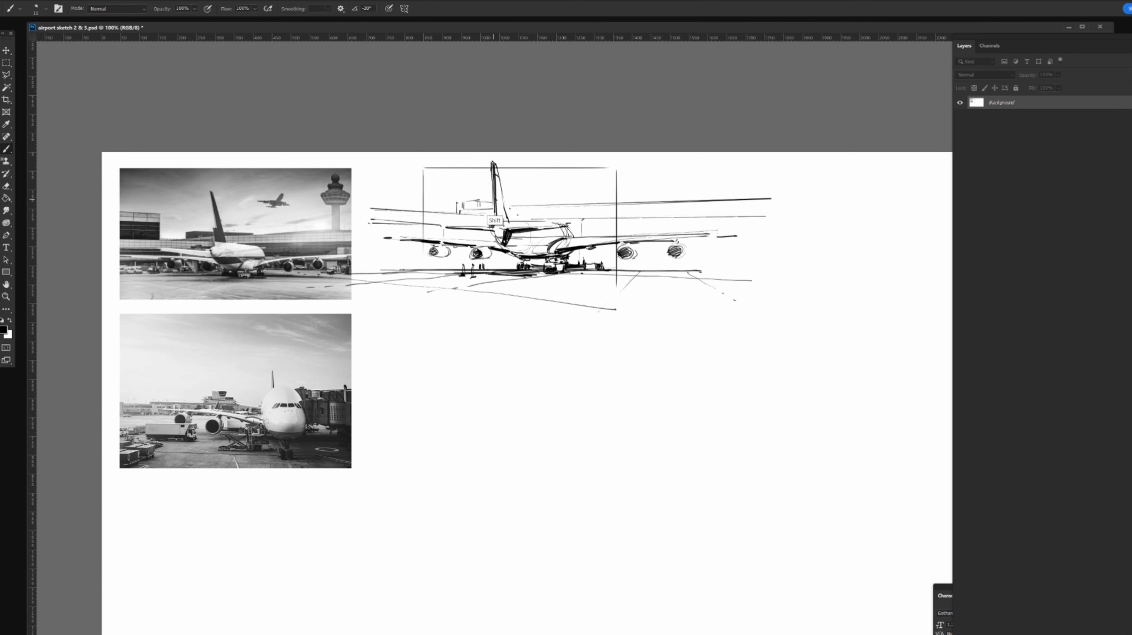
shift+click(533, 205)
key(x)
key(x)
drag(524, 204, 523, 174)
drag(416, 210, 415, 167)
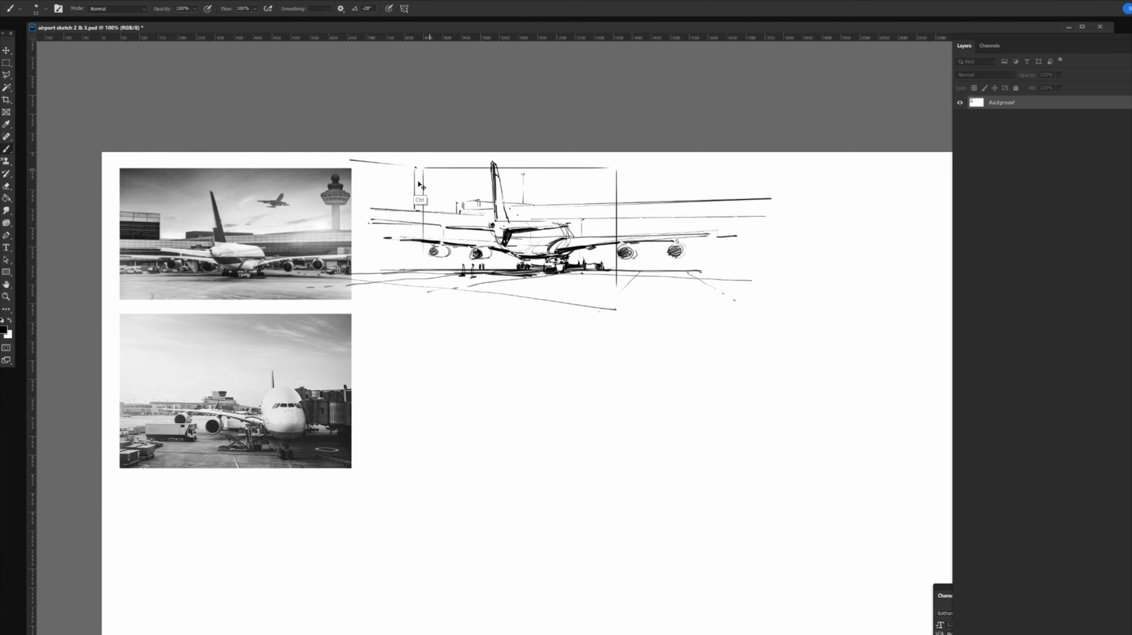
key(ctrl+z)
key(ctrl+z)
Outline the right edge and slanted top of a building block above the terminal's left end
shift+click(417, 184)
drag(417, 187, 418, 210)
click(418, 201)
shift+click(363, 192)
key(ctrl+z)
shift+click(417, 200)
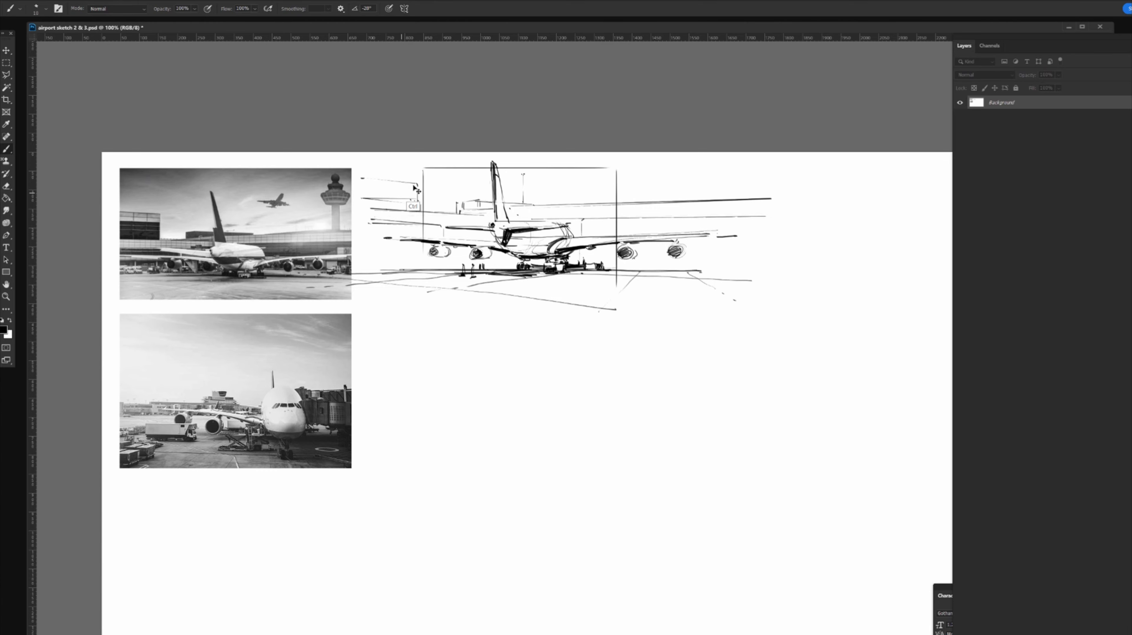
key(ctrl)
key(ctrl+z)
Add vertical edges and cross lines to complete the building block above the terminal's left end
click(406, 185)
shift+click(405, 206)
click(371, 207)
shift+click(371, 178)
drag(360, 196, 408, 201)
Thicken the terminal's lower edge to the right of the fuselage
click(764, 217)
shift+click(583, 220)
drag(583, 221, 670, 221)
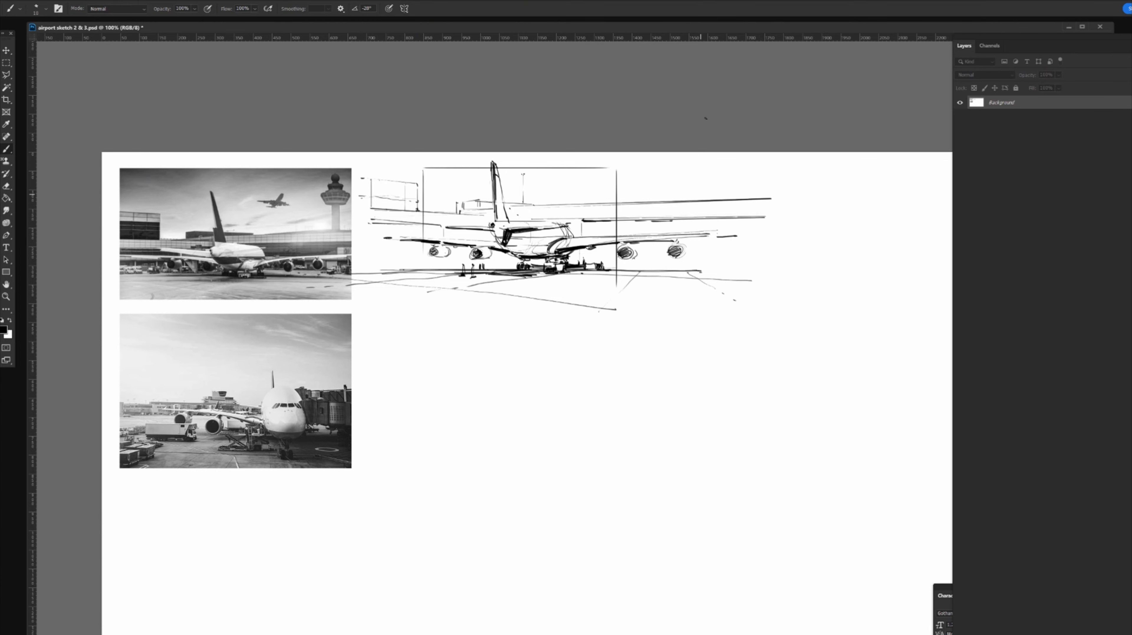
Add upturned tips to both wings and sketch the terminal's right edge and the ground line running past the right wing
mouse_move(731, 240)
mouse_down()
mouse_move(731, 269)
mouse_move(707, 271)
mouse_move(789, 272)
mouse_up()
drag(682, 270, 749, 270)
drag(698, 232, 766, 229)
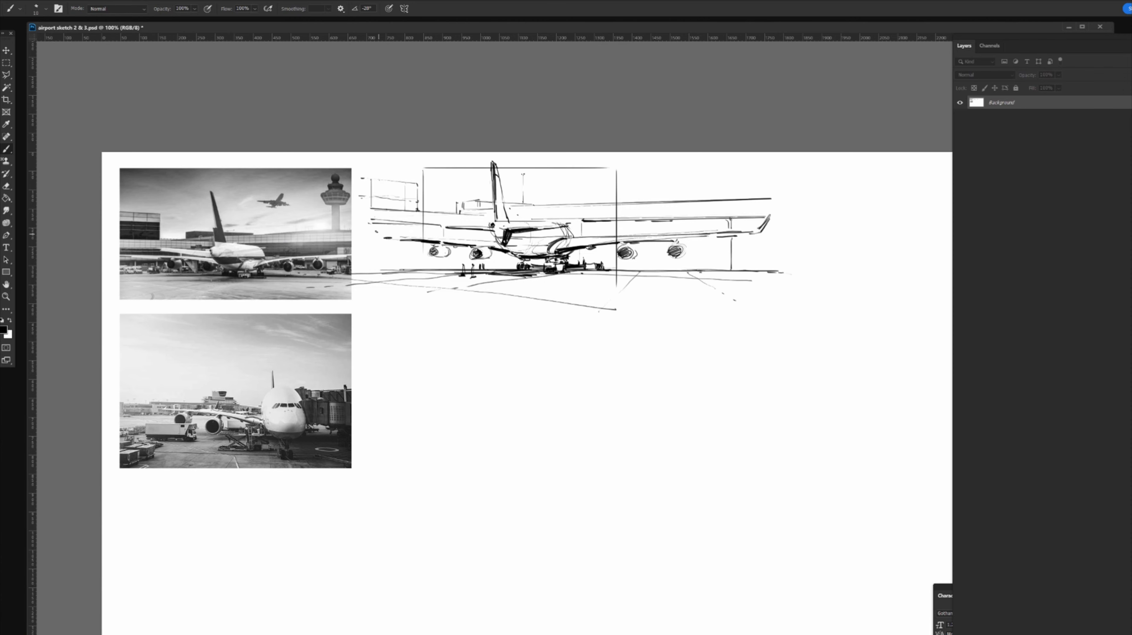
drag(375, 229, 387, 237)
drag(681, 252, 678, 252)
Paint out the rectangular construction frame around the airplane with a larger white brush
key(x)
key(bracketright)
key(bracketright)
key(bracketright)
drag(422, 192, 425, 166)
key(bracketleft)
mouse_move(426, 167)
mouse_down()
mouse_move(608, 167)
mouse_move(622, 174)
mouse_move(621, 225)
mouse_up()
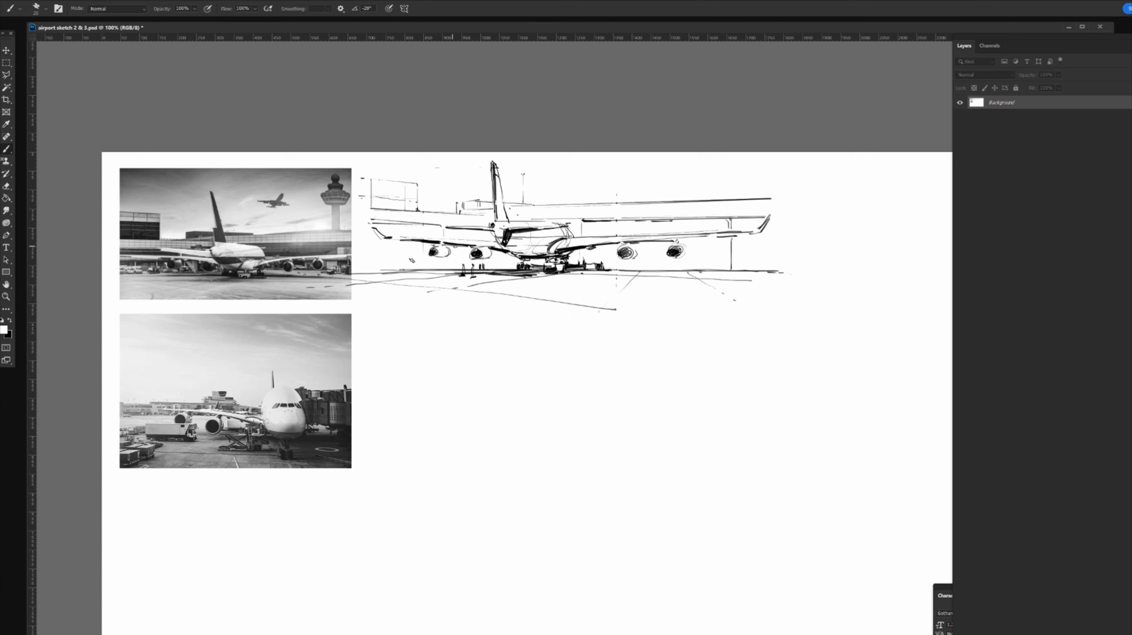
Draw a thin straight black base line for the terminal from the right engines out past the right wing tip
key(x)
key(bracketleft)
key(bracketleft)
key(shift)
mouse_move(587, 256)
mouse_down()
mouse_move(572, 255)
mouse_move(644, 255)
mouse_up()
key(ctrl+z)
click(656, 257)
drag(683, 256, 803, 254)
Paint out the old ground line and small standing figures on both sides of the landing gear in white
key(x)
key(e)
key(b)
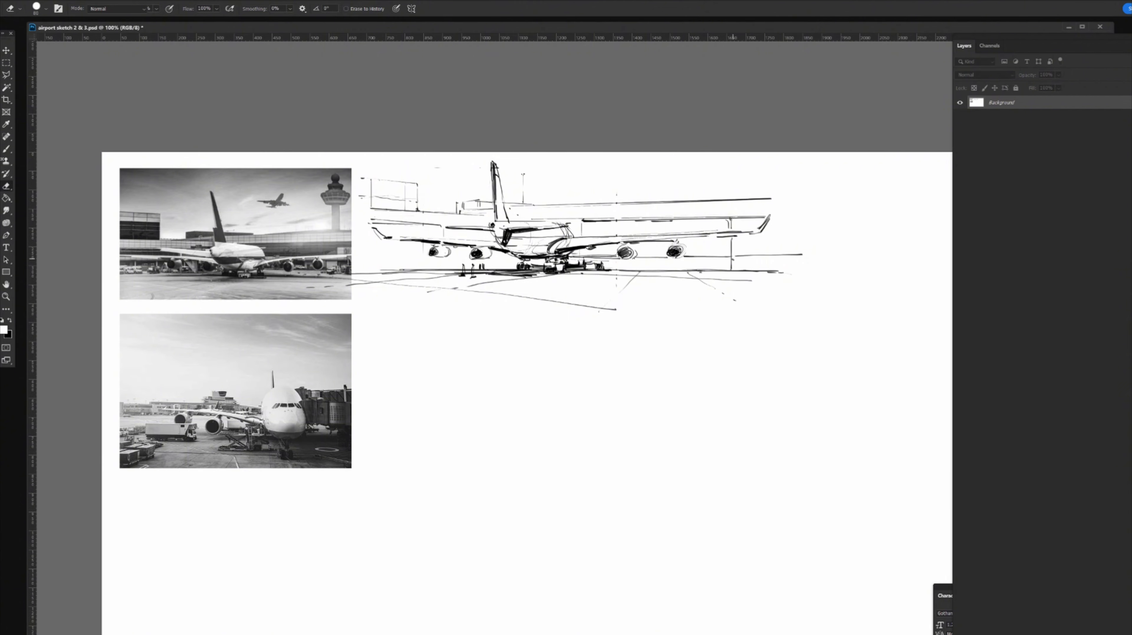
key(x)
drag(719, 258, 733, 258)
key(x)
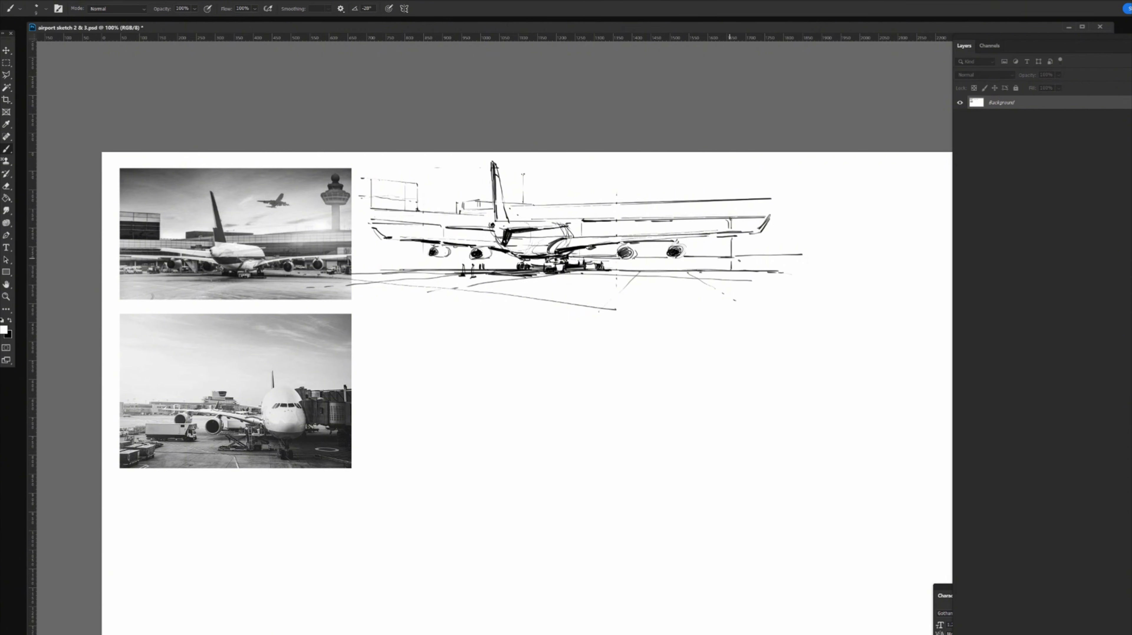
key(])
key(])
key(])
key(])
mouse_move(626, 271)
mouse_down()
mouse_move(597, 269)
mouse_move(762, 270)
mouse_move(716, 270)
mouse_up()
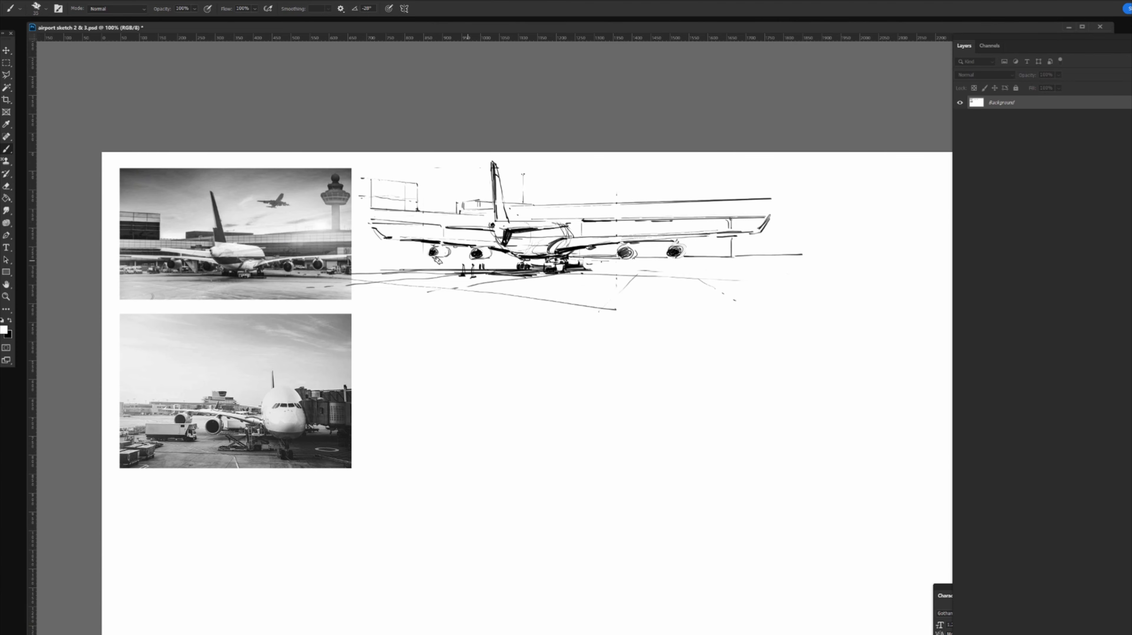
drag(402, 270, 505, 271)
Draw a thin straight black ground line beneath the left wing and reinforce the lines under the landing gear
key(x)
key(bracketleft)
key(bracketleft)
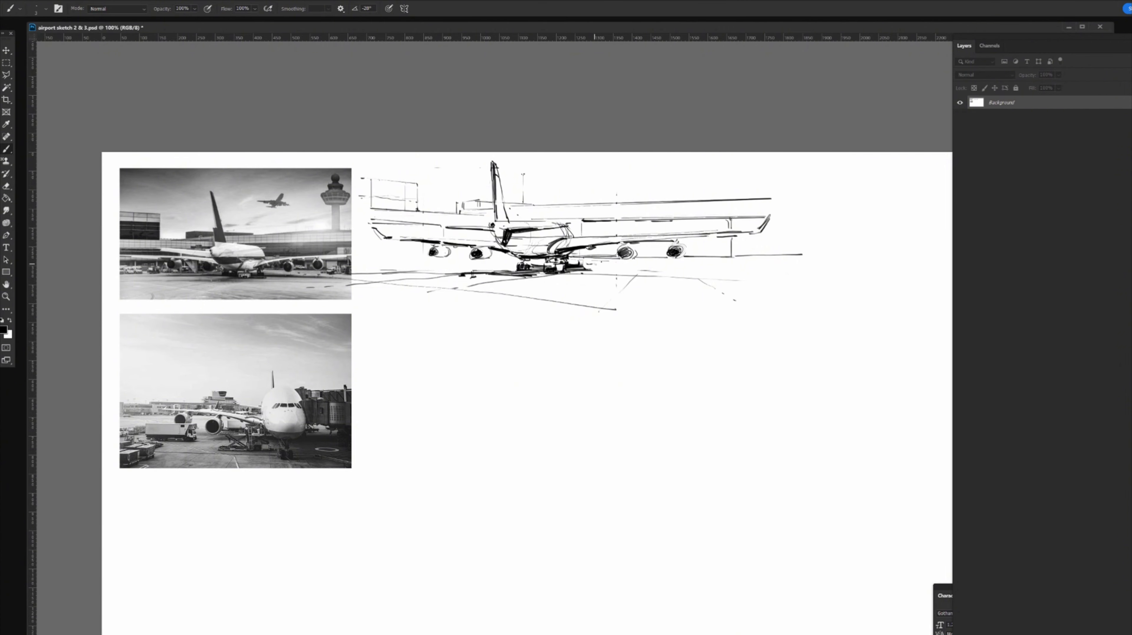
key(bracketleft)
key(shift)
mouse_move(438, 260)
mouse_down()
mouse_move(367, 260)
mouse_move(449, 261)
mouse_up()
mouse_move(518, 266)
mouse_down()
mouse_move(416, 266)
mouse_move(561, 265)
mouse_up()
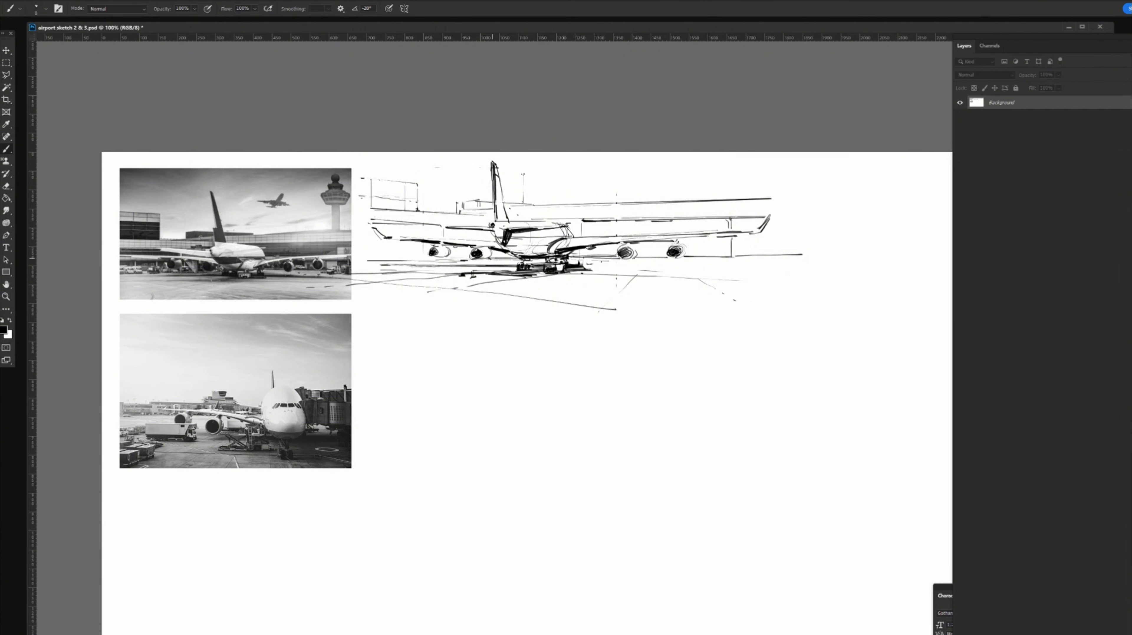
Sketch small boxy ground vehicles and equipment beneath the left and right wings
drag(485, 259, 513, 258)
drag(395, 266, 423, 267)
mouse_move(366, 248)
mouse_down()
mouse_move(431, 250)
mouse_move(395, 260)
mouse_move(392, 249)
mouse_move(420, 249)
mouse_up()
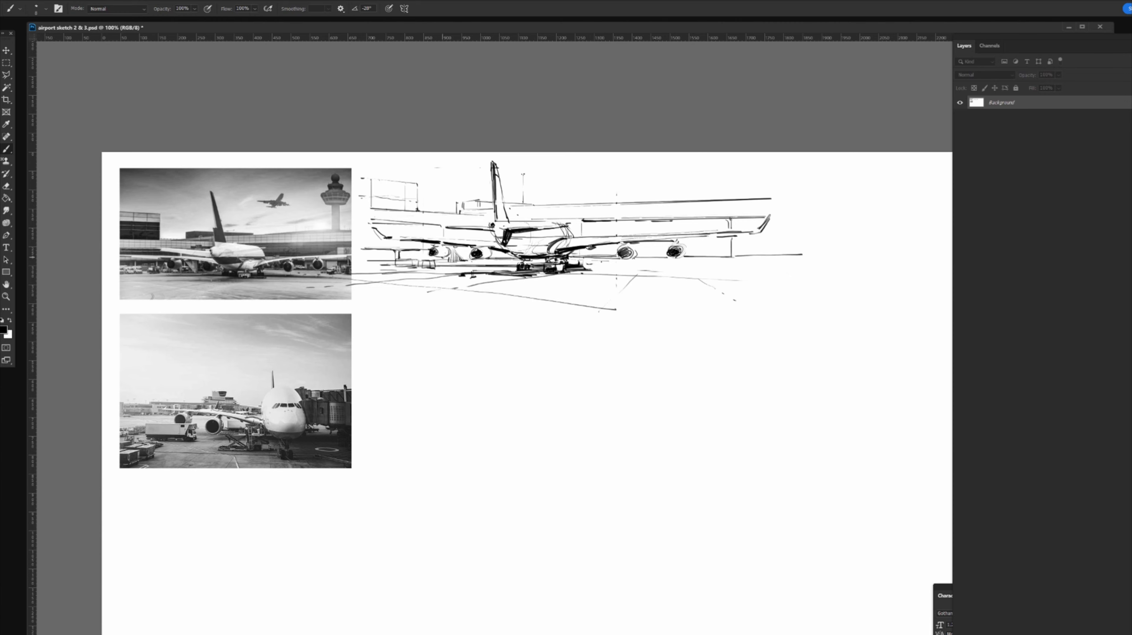
mouse_move(426, 258)
mouse_down()
mouse_move(436, 259)
mouse_move(366, 259)
mouse_move(416, 257)
mouse_up()
drag(582, 254, 658, 254)
mouse_move(689, 244)
mouse_down()
mouse_move(679, 258)
mouse_move(685, 246)
mouse_up()
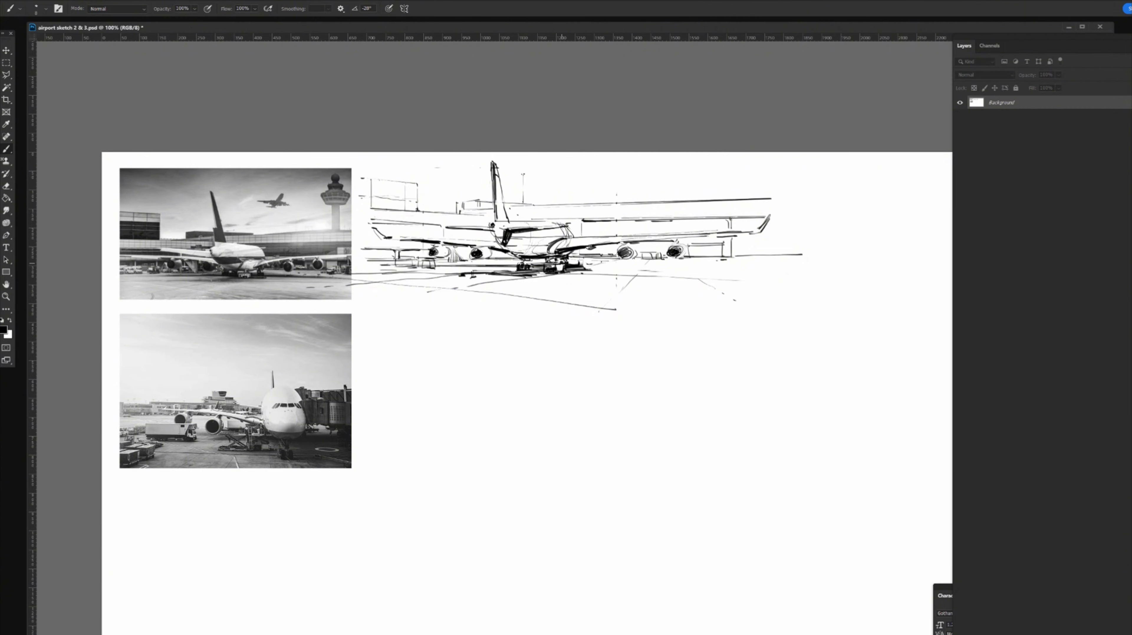
Draw a straight horizontal ground line from the landing gear out beneath the right wing
mouse_move(582, 262)
mouse_down()
mouse_move(568, 262)
mouse_move(594, 263)
mouse_up()
shift+click(752, 267)
shift+click(749, 268)
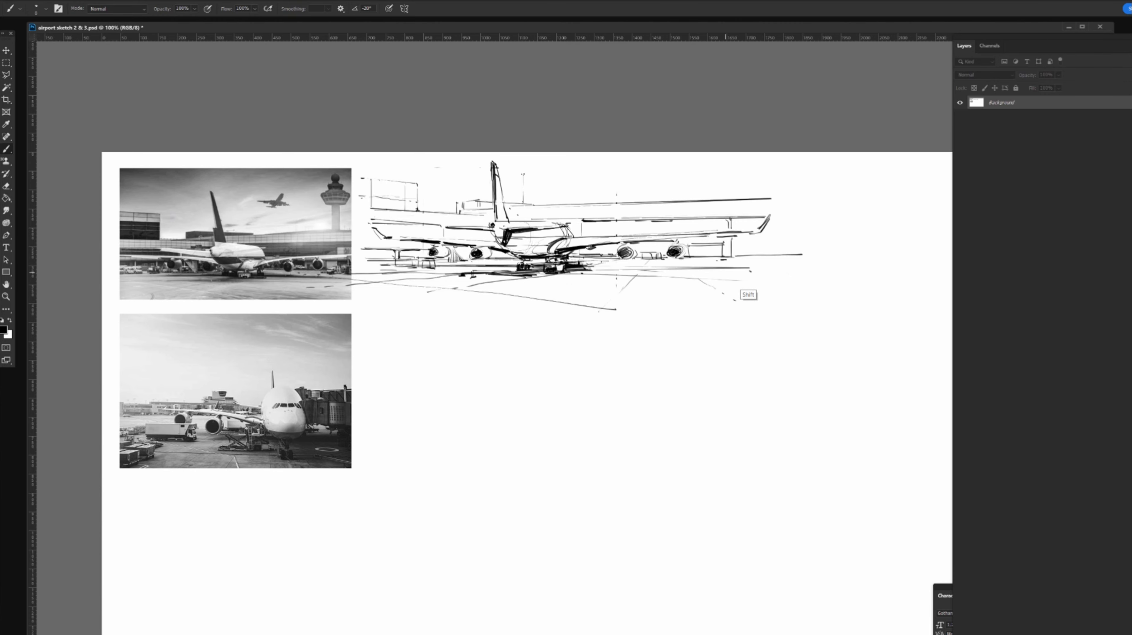
mouse_move(610, 270)
mouse_down()
mouse_move(565, 268)
mouse_move(692, 271)
mouse_move(607, 269)
mouse_up()
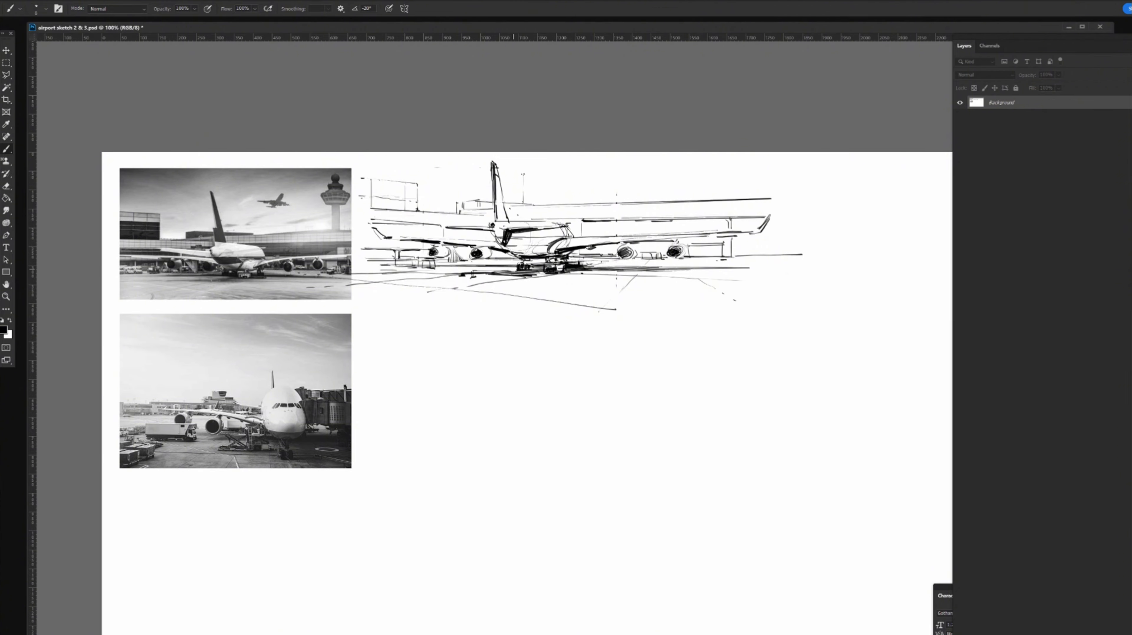
Refine the landing gear and the shadow under the fuselage with alternating black and white strokes
mouse_move(515, 268)
mouse_down()
mouse_move(465, 268)
mouse_move(500, 269)
mouse_up()
key(x)
drag(546, 266, 560, 265)
key(x)
key(x)
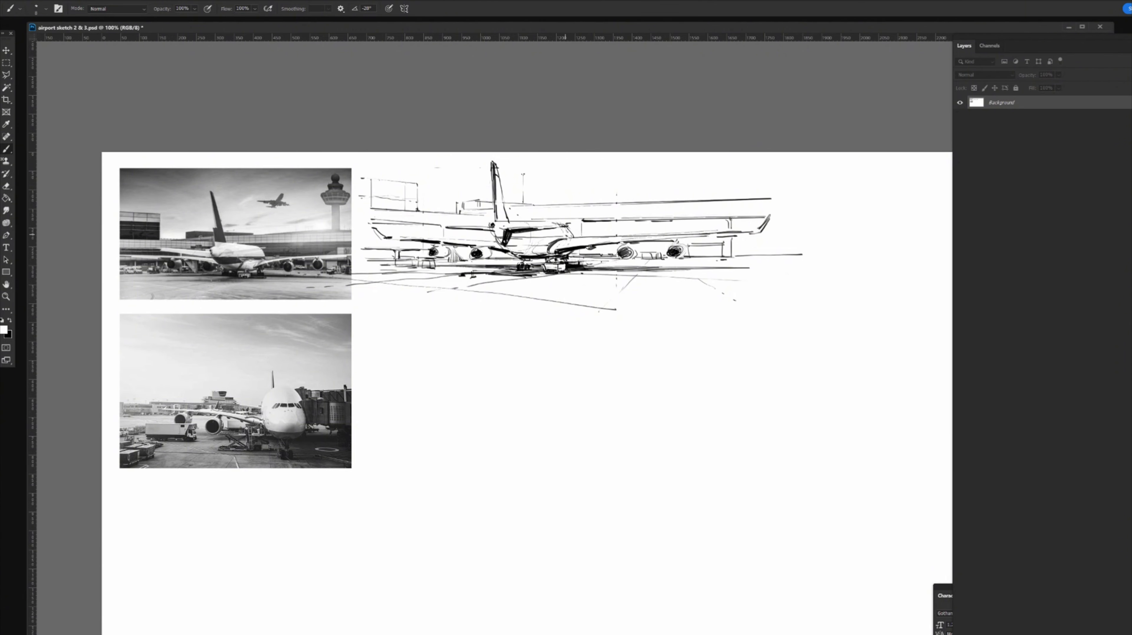
key(x)
key(x)
key(x)
Add vertical divisions and a horizontal line to the terminal facade to the right of the fuselage
drag(568, 220, 561, 225)
mouse_move(604, 206)
mouse_down()
mouse_move(604, 220)
mouse_move(580, 219)
mouse_up()
drag(648, 205, 647, 215)
drag(559, 205, 649, 206)
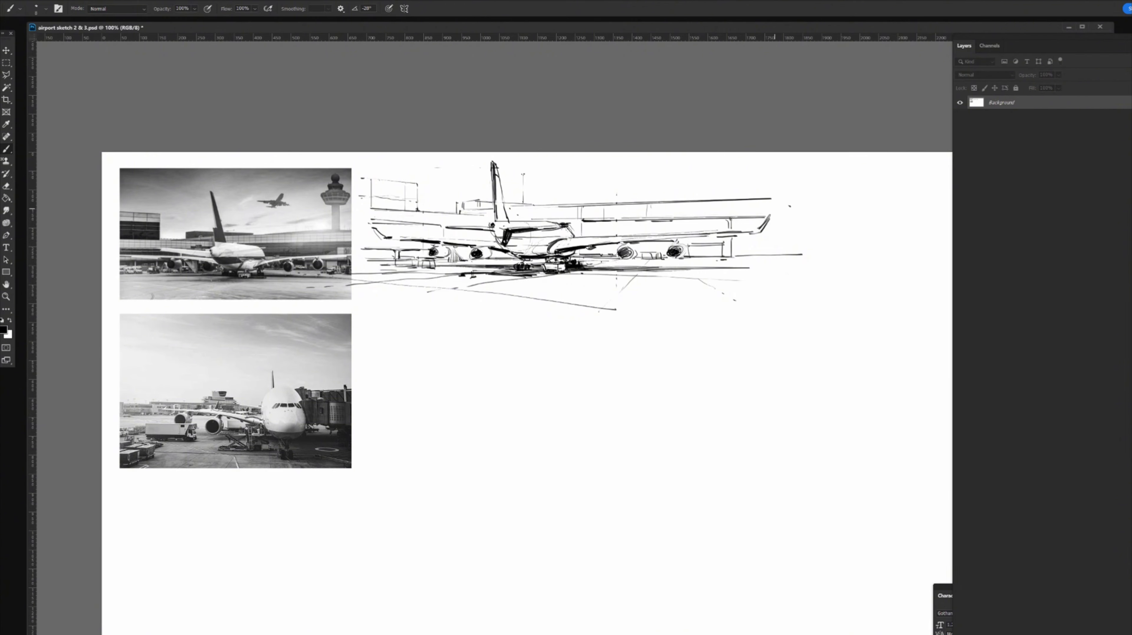
drag(560, 208, 691, 195)
drag(566, 207, 798, 192)
key(ctrl+z)
key(ctrl+z)
Draw a shallow curved roofline over the right terminal and add a lamp mast on each side of the tail fin
drag(561, 207, 785, 194)
drag(604, 189, 604, 197)
drag(607, 198, 606, 170)
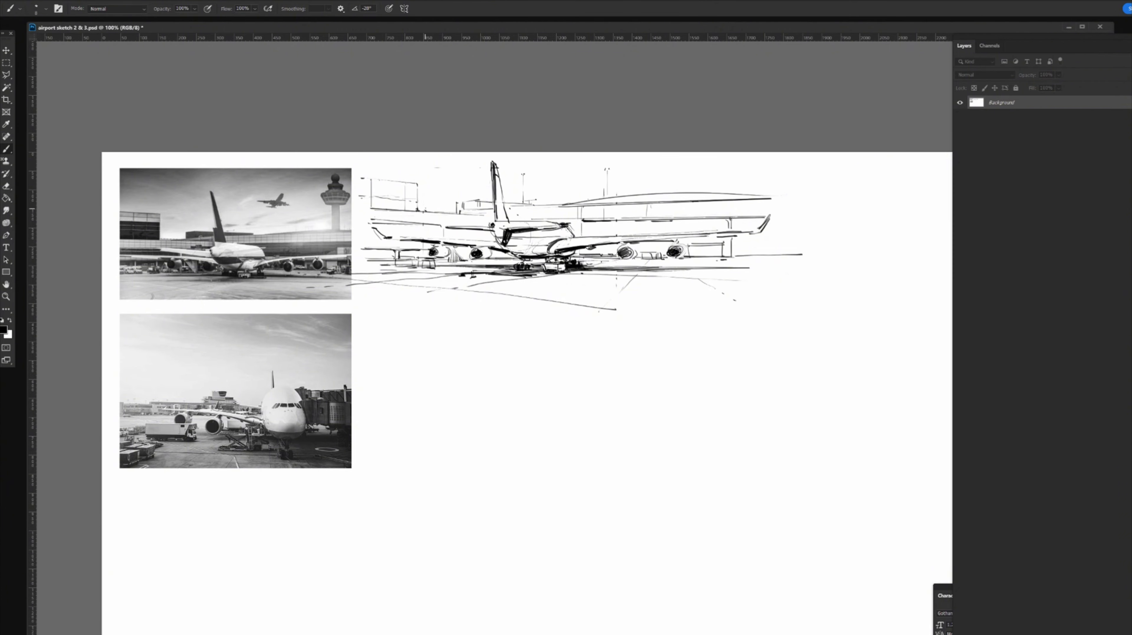
drag(426, 209, 430, 155)
Break up the perspective ground lines in front of the airplane with white strokes
key(x)
mouse_move(469, 283)
mouse_down()
mouse_move(517, 281)
mouse_move(611, 310)
mouse_up()
drag(665, 275, 583, 274)
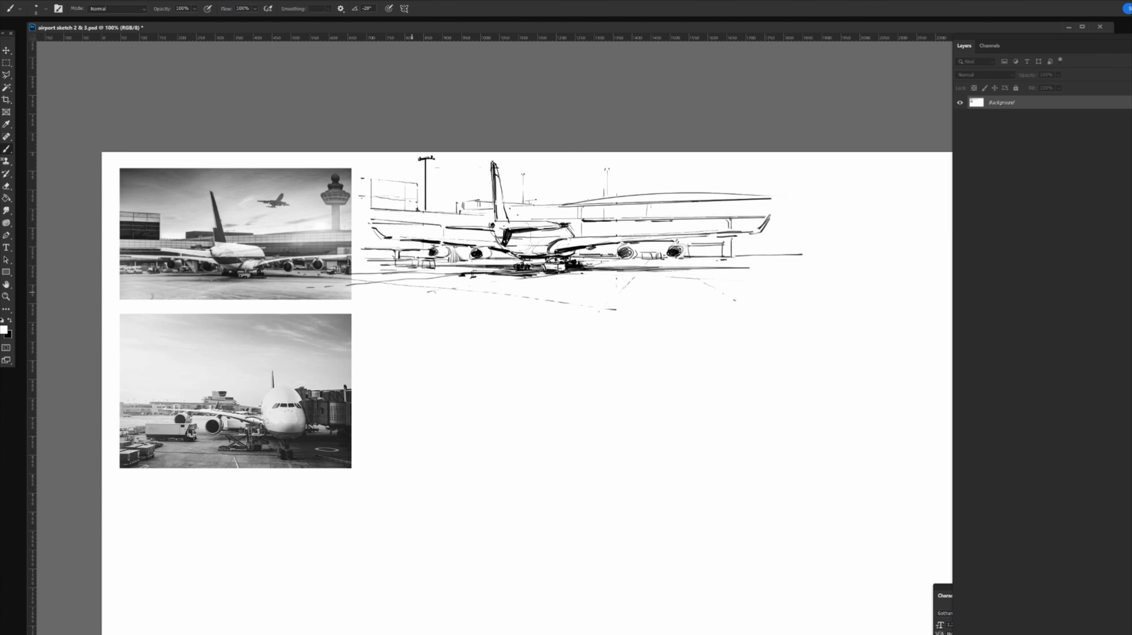
mouse_move(416, 280)
mouse_down()
mouse_move(344, 279)
mouse_move(428, 273)
mouse_up()
Reinforce the left wing's lower edge with straight black strokes running towards the fuselage
key(x)
drag(380, 241, 402, 240)
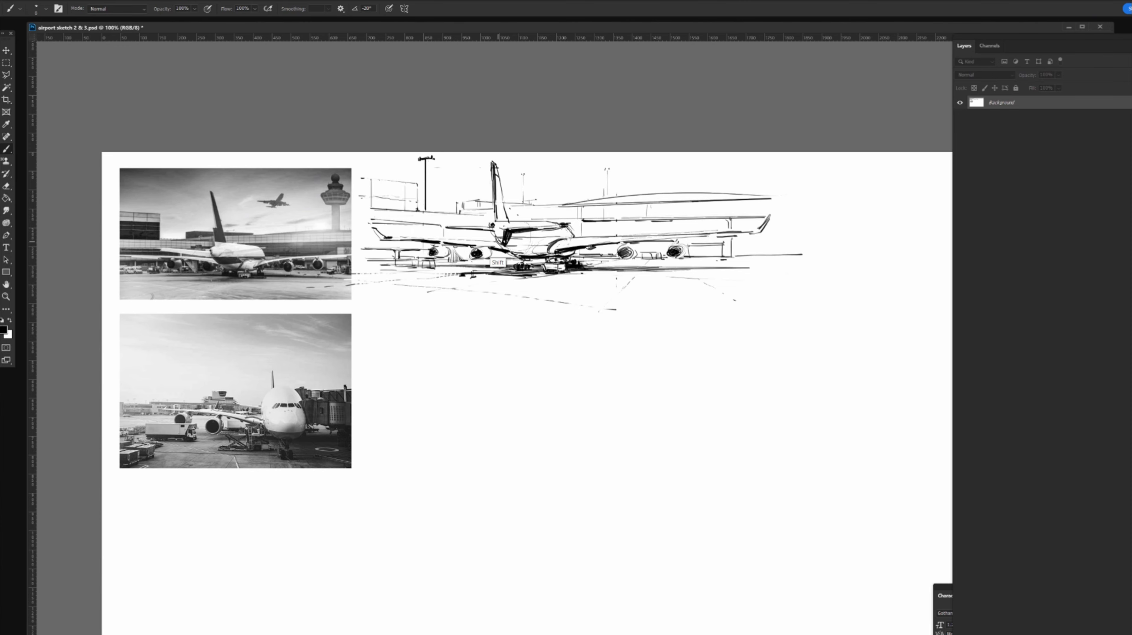
key(shift)
drag(483, 240, 572, 237)
Clean up the fuselage's top edge in white and redraw it in black from the tail fin's base
key(x)
drag(512, 221, 571, 226)
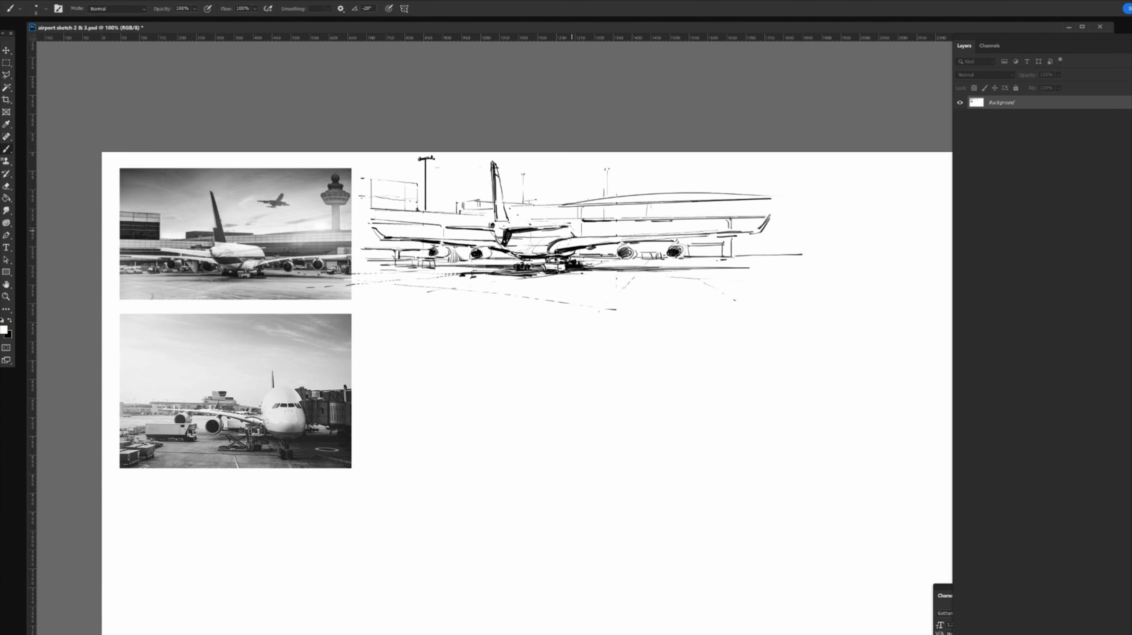
key(x)
drag(494, 215, 508, 217)
drag(509, 219, 559, 219)
key(x)
key(x)
key(x)
key(x)
Crop the empty strip off the canvas's right side and return to the Brush tool
drag(542, 320, 298, 294)
drag(684, 340, 558, 336)
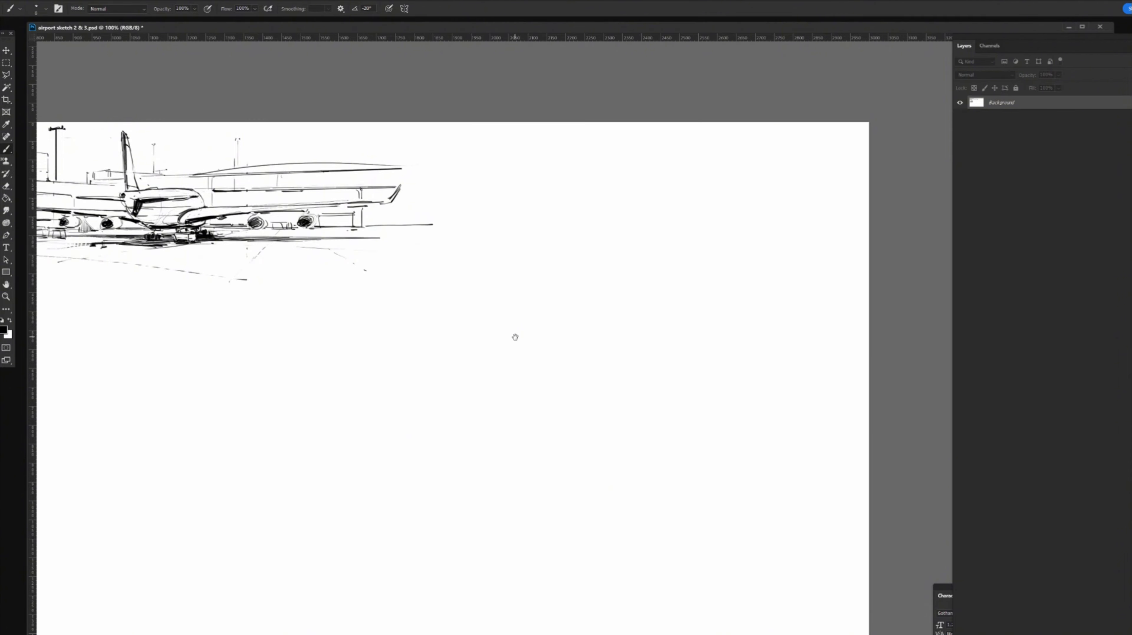
key(c)
drag(868, 460, 866, 460)
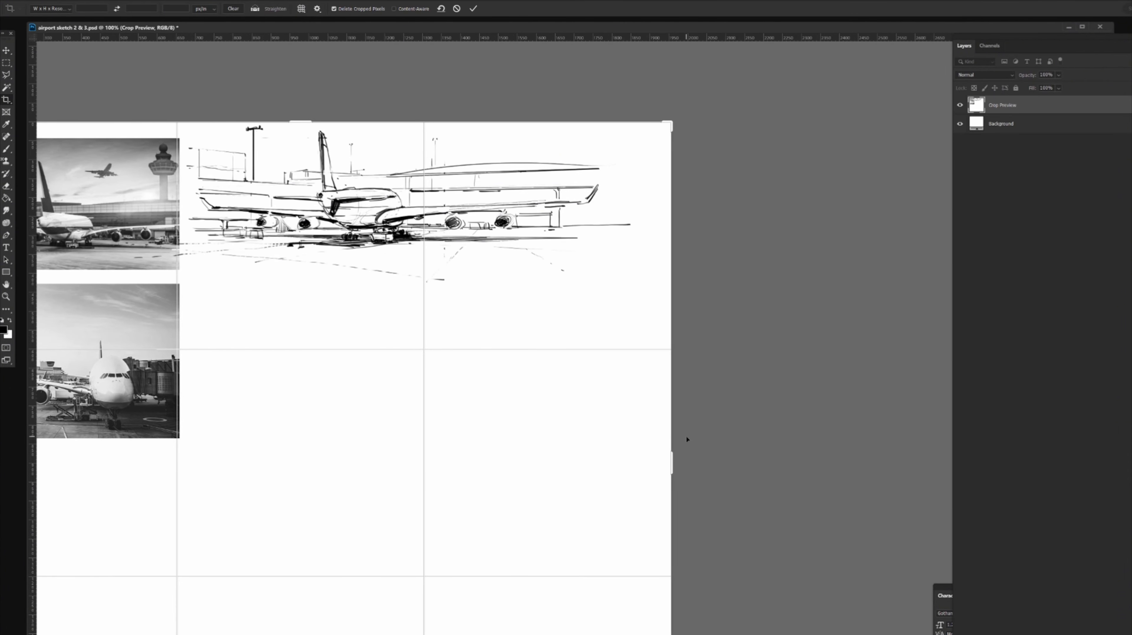
key(Return)
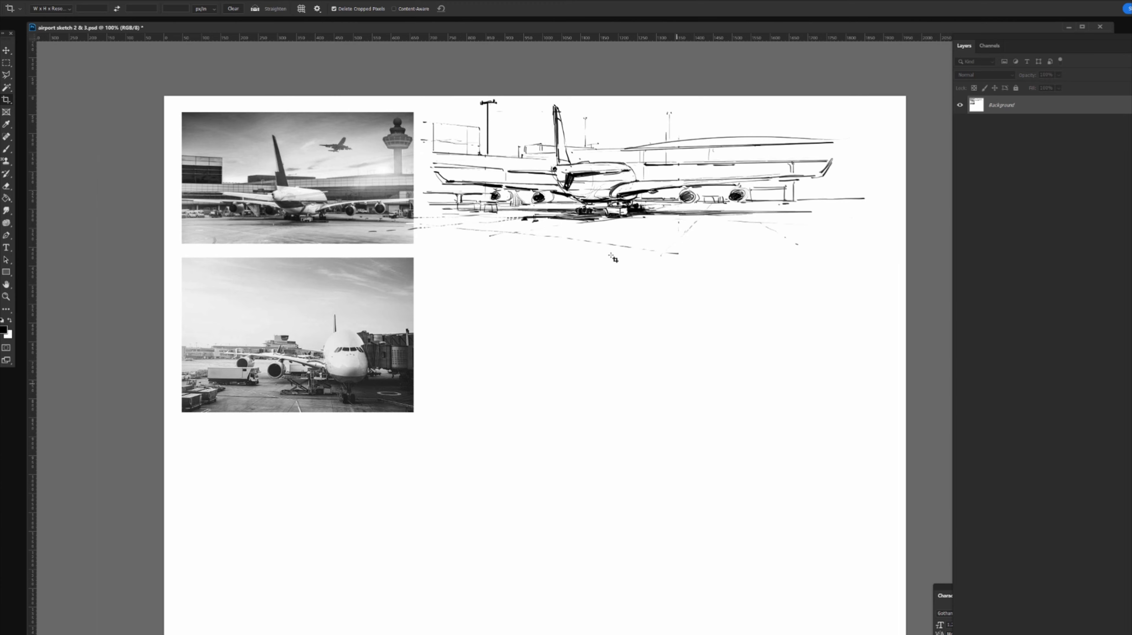
key(b)
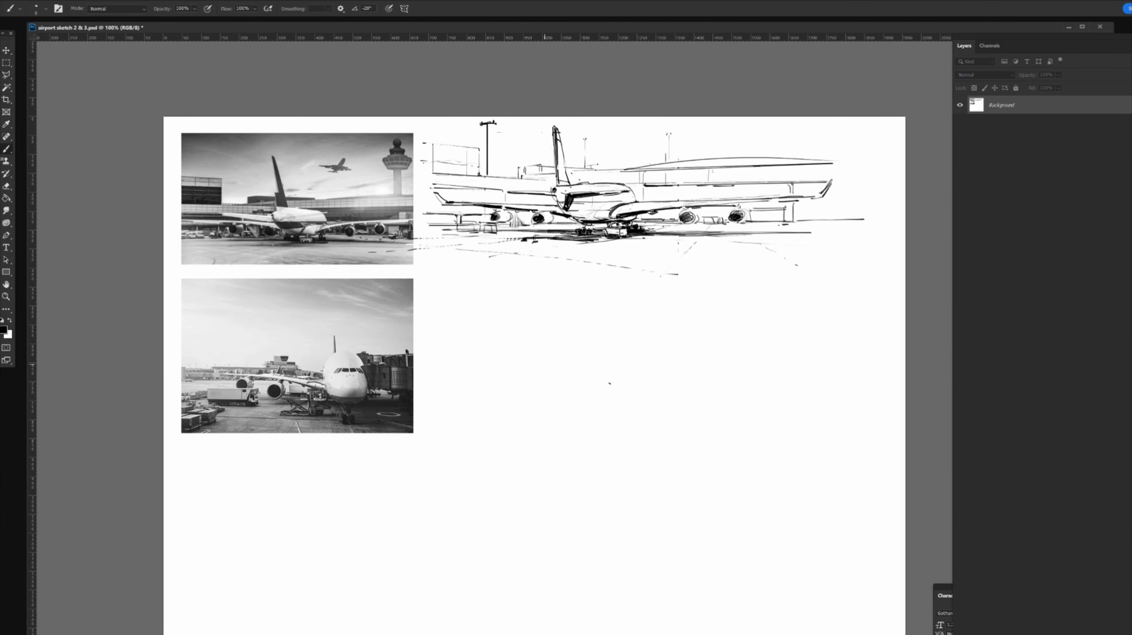
Lightly lay out the lower photo's airplane with an oval fuselage, tail line, left wing guides and nose gear
mouse_move(653, 431)
mouse_down()
mouse_move(672, 348)
mouse_move(711, 433)
mouse_up()
key(ctrl+z)
drag(696, 440, 680, 446)
drag(489, 387, 578, 390)
drag(458, 384, 606, 406)
drag(663, 440, 706, 432)
drag(682, 454, 691, 468)
drag(715, 404, 711, 379)
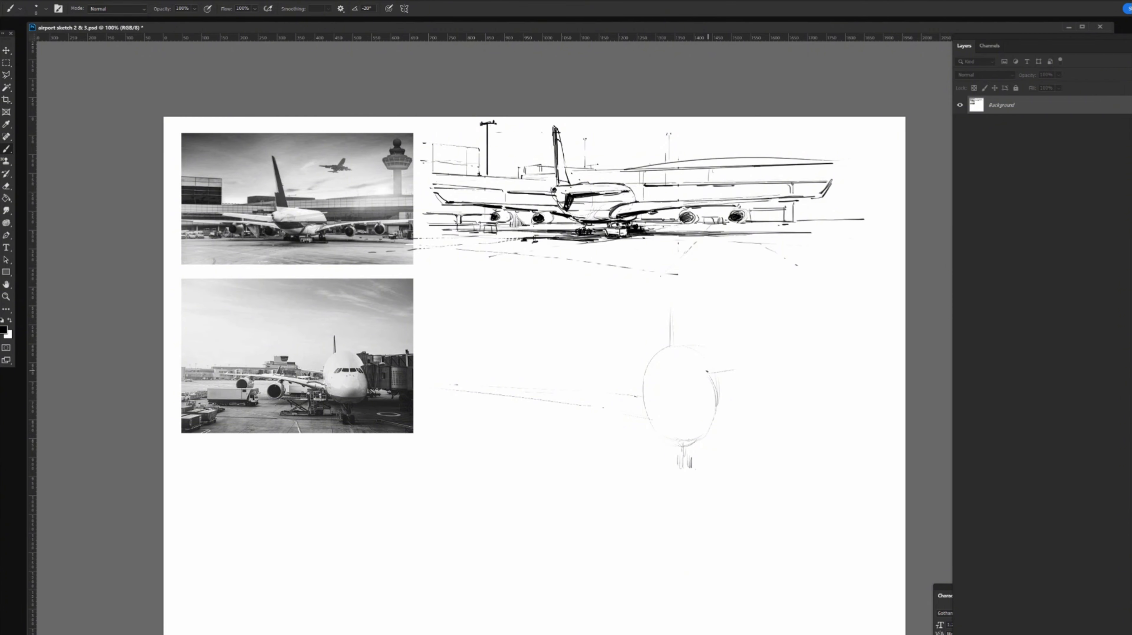
Lightly block in the jet bridge with horizontal guides extending right from the oval fuselage
drag(741, 370, 789, 370)
drag(714, 408, 766, 405)
mouse_move(719, 371)
mouse_down()
mouse_move(736, 389)
mouse_move(712, 359)
mouse_move(724, 371)
mouse_move(769, 360)
mouse_up()
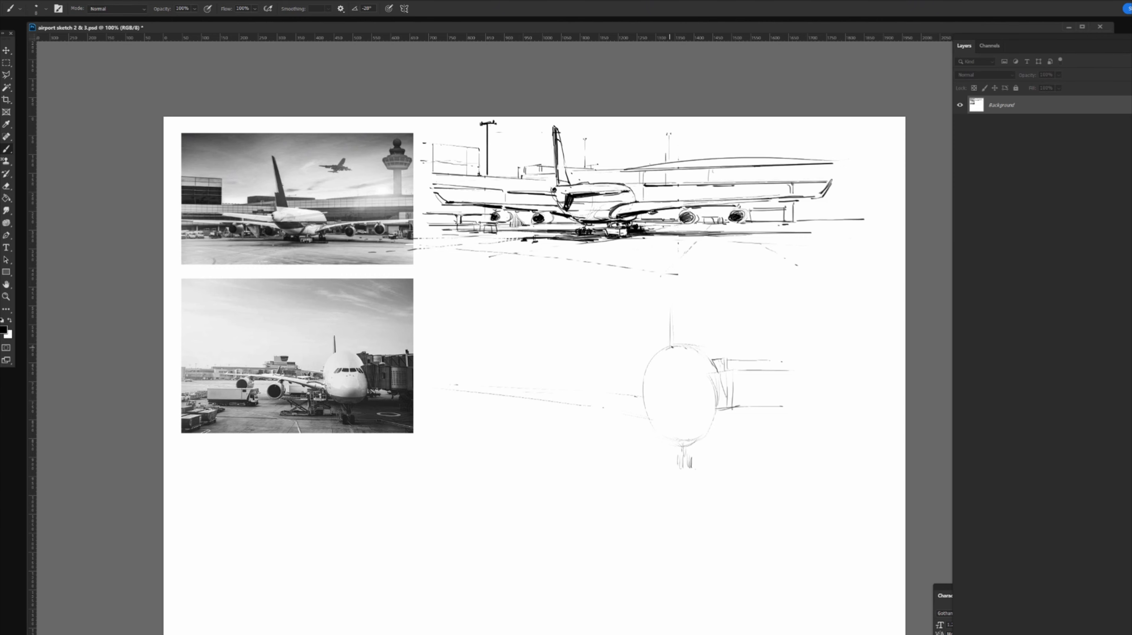
Strengthen the front-facing fuselage's outline and lower nose contour, and define the nose gear strut and wheels
drag(670, 347, 646, 372)
drag(650, 428, 680, 440)
mouse_move(718, 411)
mouse_down()
mouse_move(703, 434)
mouse_move(718, 418)
mouse_move(659, 433)
mouse_move(639, 419)
mouse_move(672, 440)
mouse_up()
drag(670, 428, 652, 422)
drag(688, 441, 683, 461)
mouse_move(676, 459)
mouse_down()
mouse_move(676, 468)
mouse_move(679, 460)
mouse_up()
Draw the ground line at the nose gear's wheels and diagonal apron lines spreading towards the foreground
shift+click(676, 463)
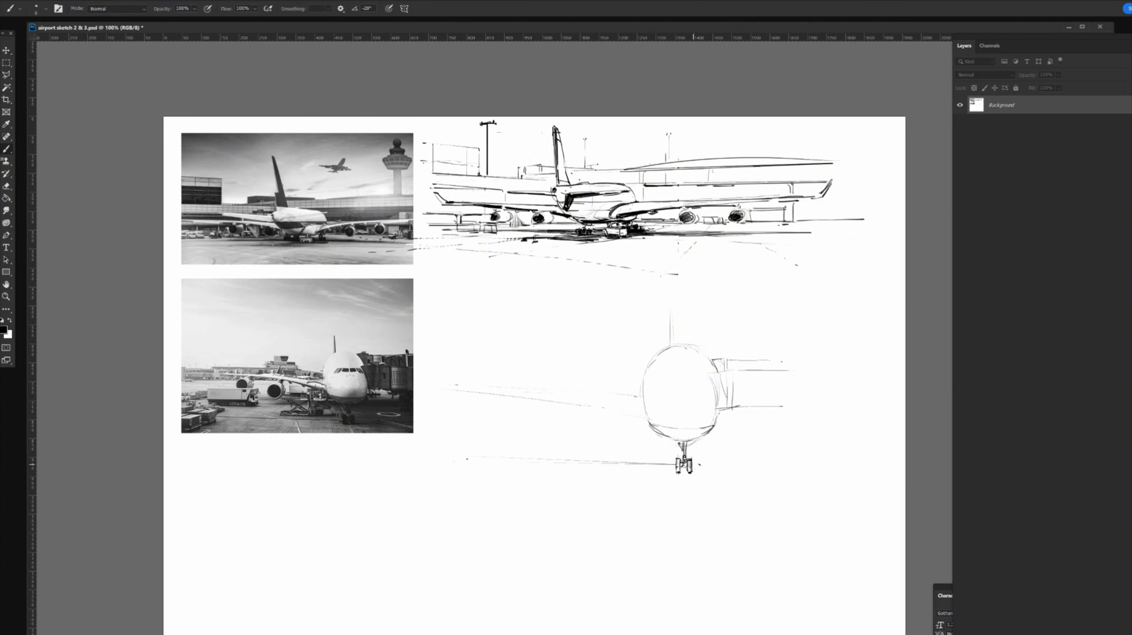
shift+click(723, 467)
drag(747, 467, 828, 497)
drag(430, 468, 349, 495)
drag(650, 482, 628, 547)
Outline and fill the dark cockpit windows on the upper part of the nose
mouse_move(664, 377)
mouse_down()
mouse_move(694, 377)
mouse_move(663, 383)
mouse_move(682, 383)
mouse_up()
drag(663, 377, 655, 387)
drag(692, 378, 666, 384)
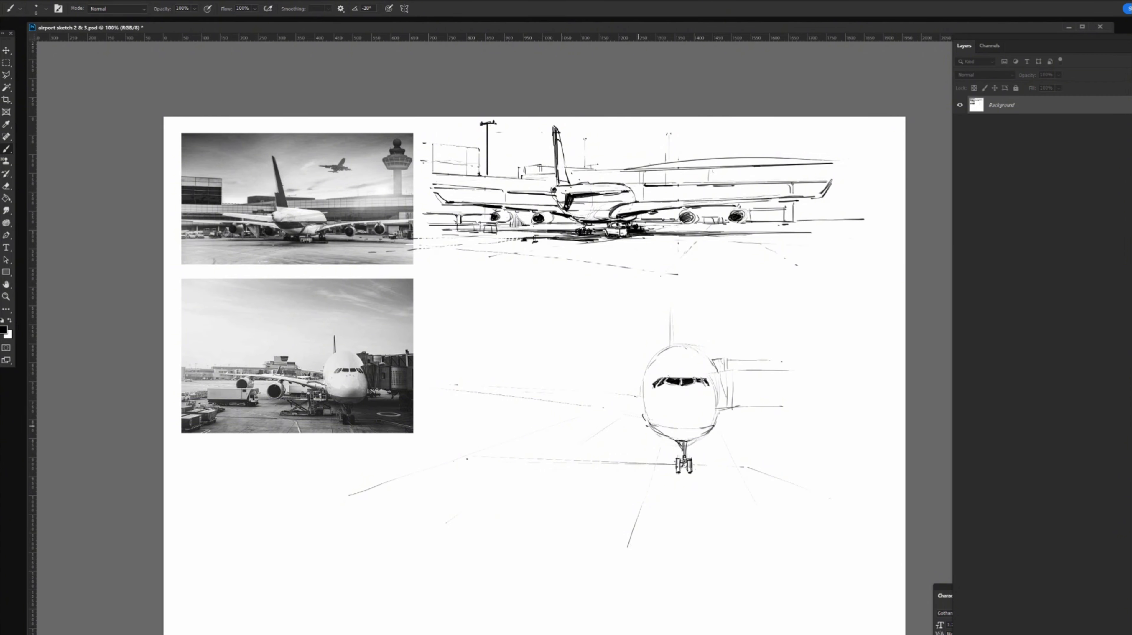
Draw the service loader left of the nose gear with upper and lower platforms and supporting braces
mouse_move(620, 434)
mouse_down()
mouse_move(654, 430)
mouse_move(561, 433)
mouse_move(618, 431)
mouse_move(613, 454)
mouse_move(574, 455)
mouse_move(620, 457)
mouse_move(561, 457)
mouse_move(619, 459)
mouse_up()
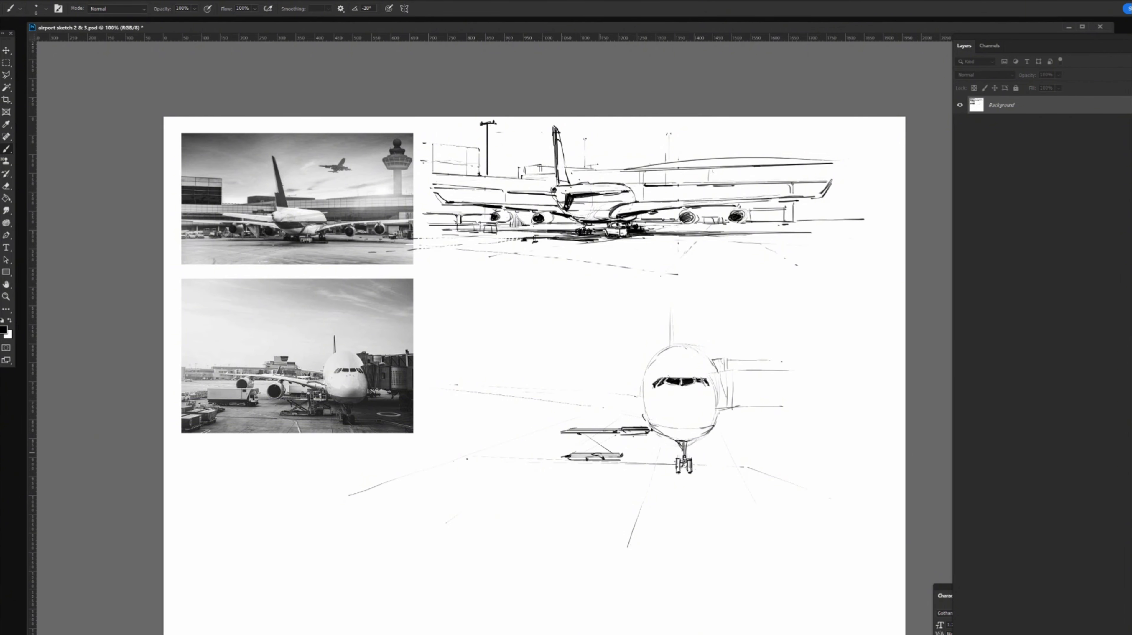
mouse_move(588, 462)
mouse_down()
mouse_move(568, 461)
mouse_move(618, 462)
mouse_up()
mouse_move(620, 432)
mouse_down()
mouse_move(620, 459)
mouse_move(626, 432)
mouse_move(652, 434)
mouse_up()
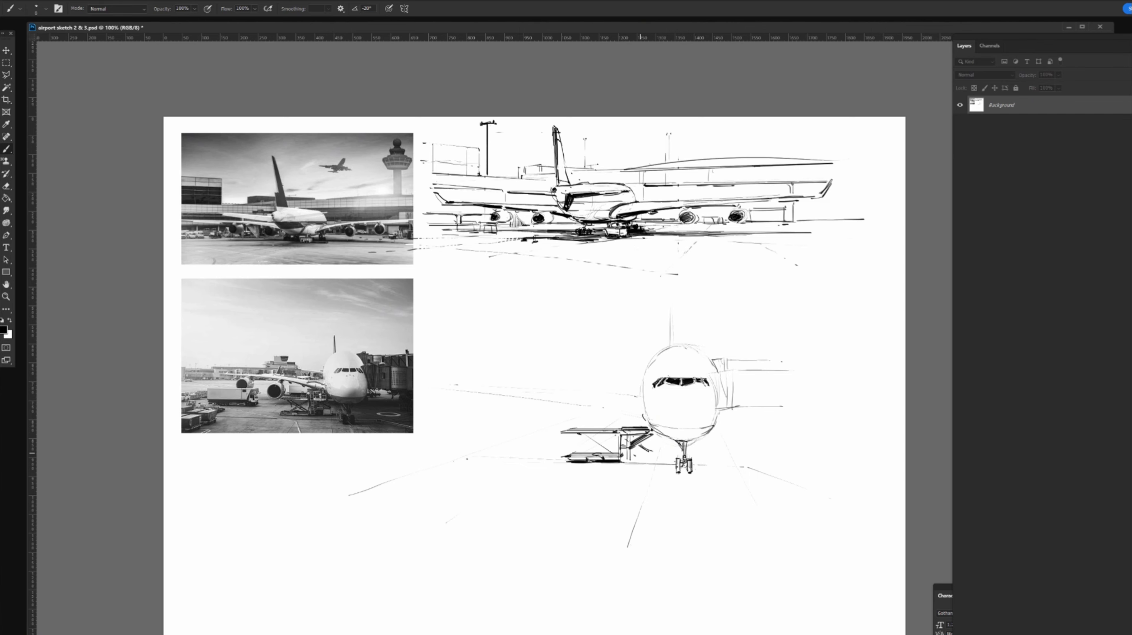
Detail and shade the loader's cab end next to the nose, and darken the nose gear
drag(630, 455, 654, 455)
key(e)
drag(636, 447, 652, 456)
drag(627, 458, 653, 458)
drag(628, 445, 647, 436)
drag(628, 462, 653, 461)
drag(685, 442, 684, 462)
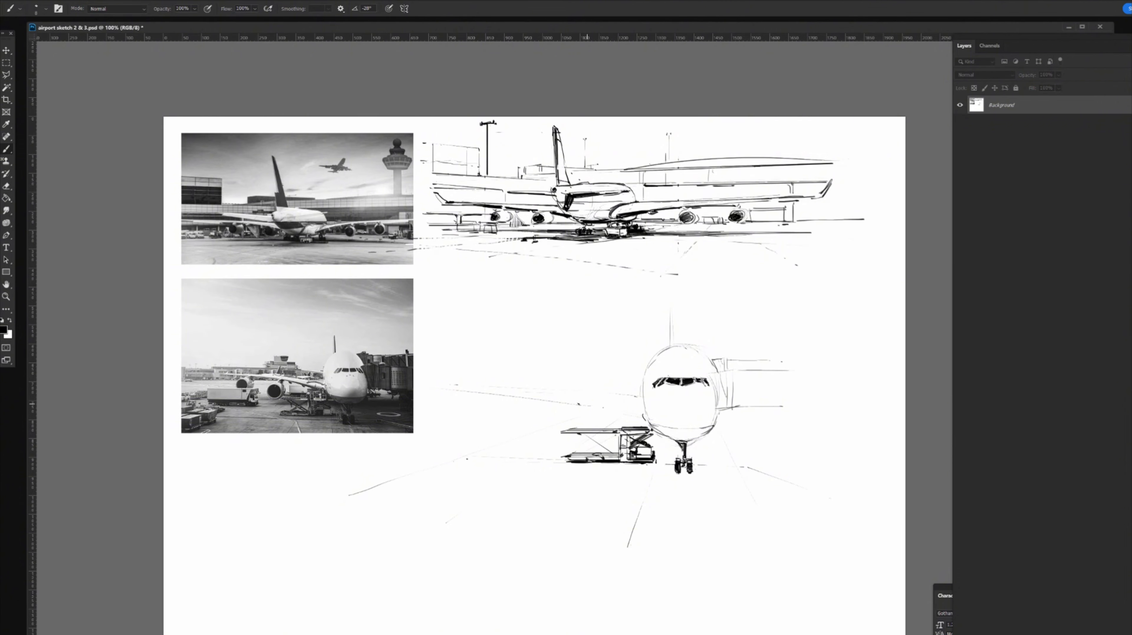
Draw the left wing's edges in firm black strokes from the fuselage out to the wing tip
drag(583, 404, 644, 415)
drag(540, 400, 596, 405)
drag(429, 387, 578, 404)
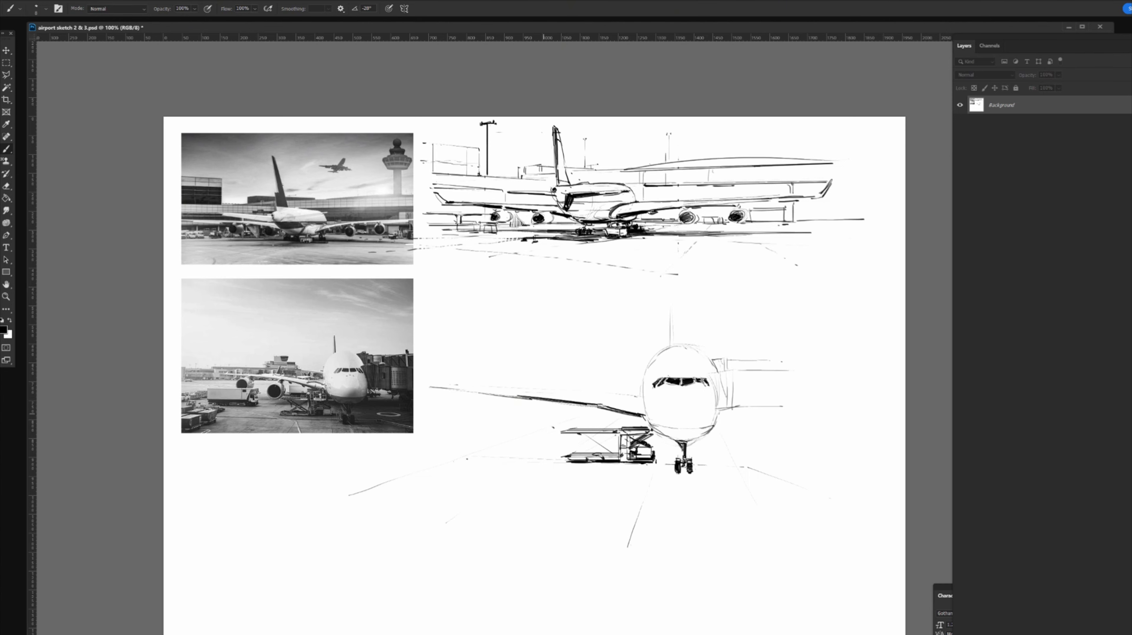
Draw the round engine beneath the left wing and fill its intake in black
mouse_move(535, 410)
mouse_down()
mouse_move(560, 422)
mouse_move(543, 406)
mouse_move(528, 417)
mouse_move(541, 431)
mouse_move(548, 406)
mouse_up()
drag(539, 413, 535, 427)
drag(550, 420, 540, 426)
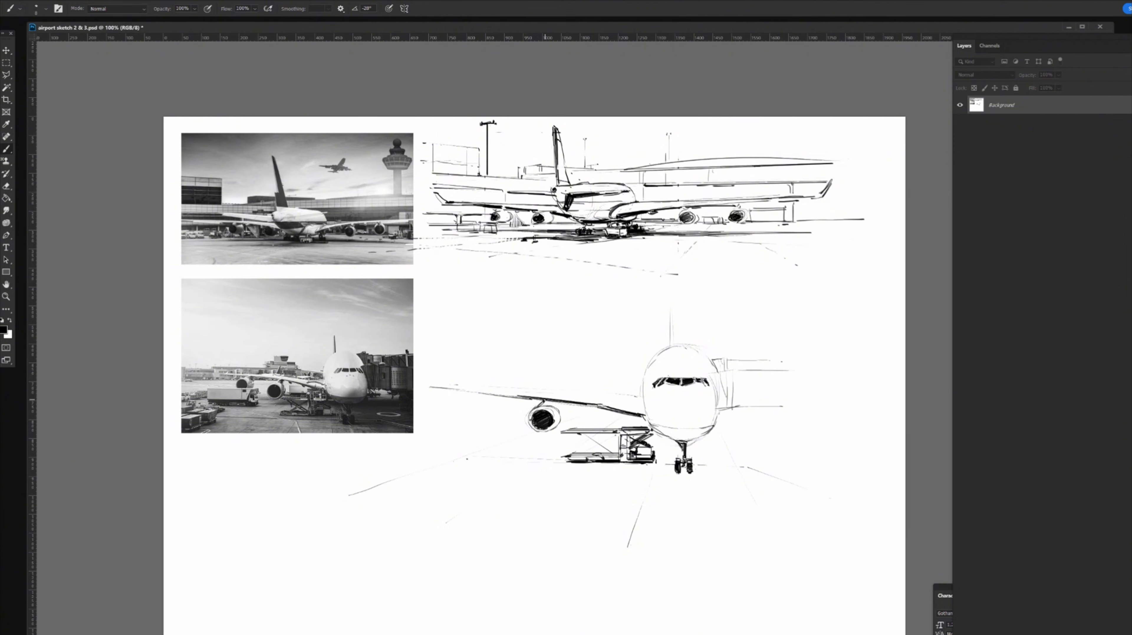
key(ctrl+z)
key(x)
key(x)
Sketch boxy equipment above the loader and darken the underside of the left wing's root
click(670, 418)
drag(628, 416, 649, 422)
mouse_move(594, 413)
mouse_down()
mouse_move(593, 426)
mouse_move(620, 427)
mouse_move(618, 412)
mouse_move(621, 427)
mouse_up()
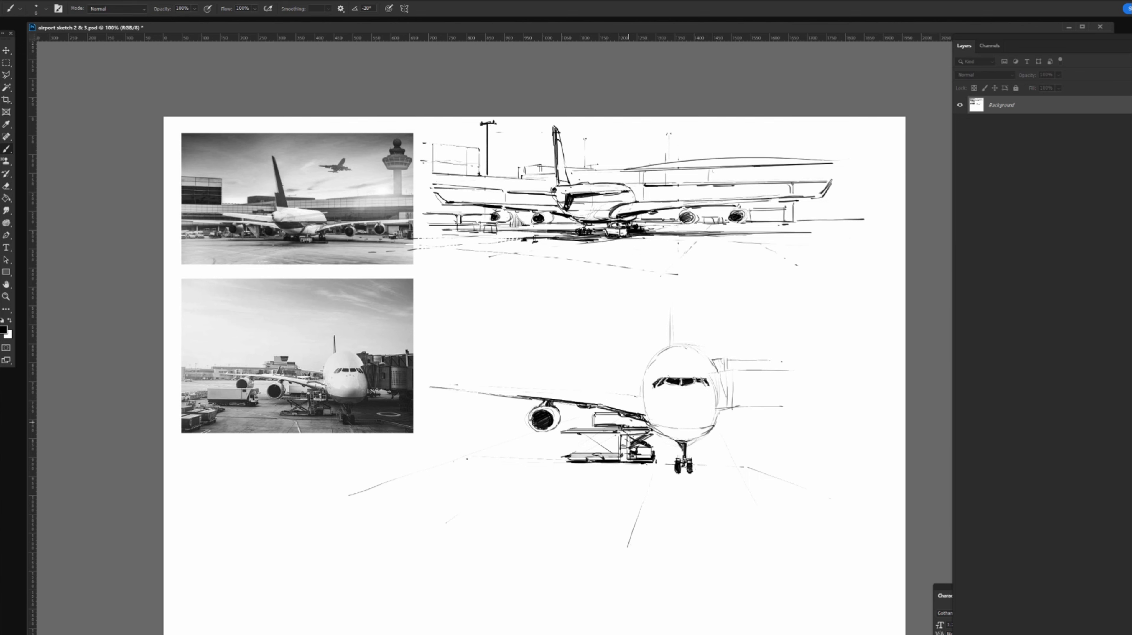
drag(626, 421, 642, 421)
drag(615, 403, 647, 404)
Sketch the jet bridge beside the nose with a ribbed canopy, boxy panelled cabin and rooftop railing
drag(706, 432, 699, 437)
mouse_move(713, 425)
mouse_down()
mouse_move(737, 427)
mouse_move(715, 428)
mouse_move(733, 430)
mouse_move(716, 425)
mouse_move(731, 424)
mouse_move(734, 410)
mouse_move(716, 388)
mouse_move(719, 409)
mouse_move(723, 396)
mouse_move(736, 408)
mouse_up()
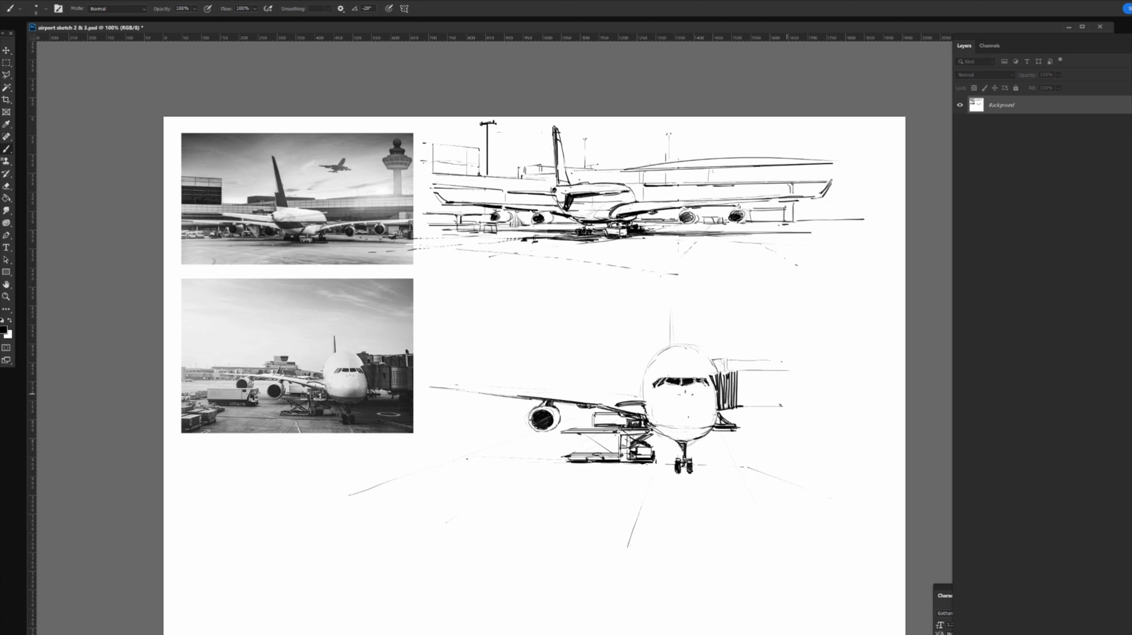
mouse_move(741, 406)
mouse_down()
mouse_move(759, 406)
mouse_move(759, 382)
mouse_up()
drag(738, 372, 790, 372)
drag(761, 408, 793, 407)
mouse_move(758, 371)
mouse_down()
mouse_move(793, 369)
mouse_move(793, 406)
mouse_up()
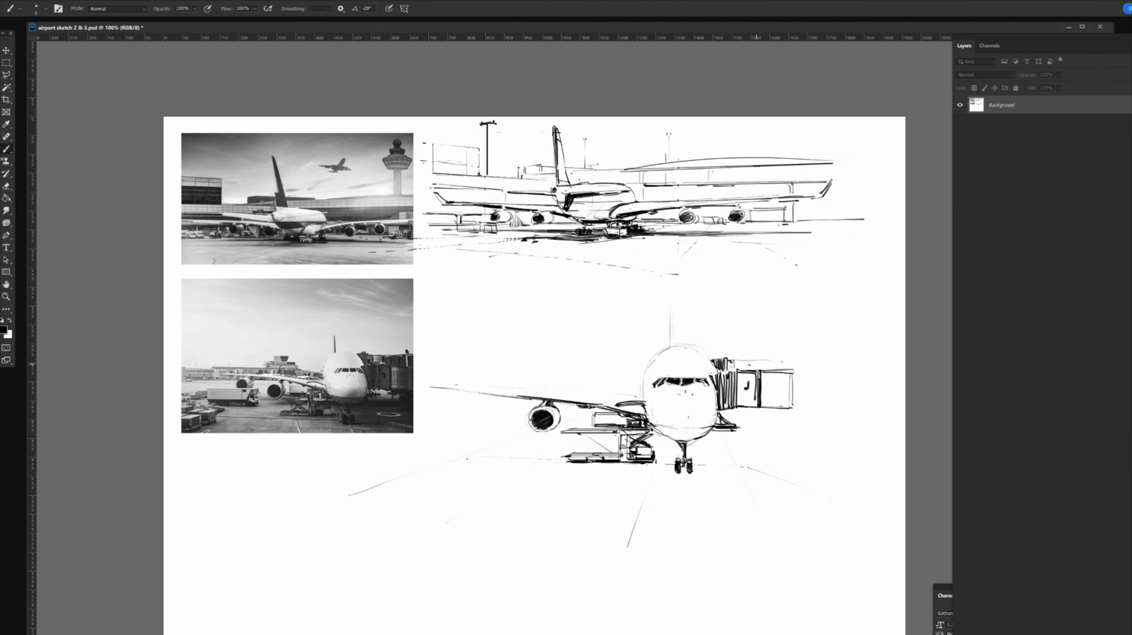
drag(756, 360, 776, 362)
drag(777, 354, 778, 368)
Refine the fuselage's top outline with black and white strokes and draw the narrow tail fin rising above it
drag(671, 349, 648, 365)
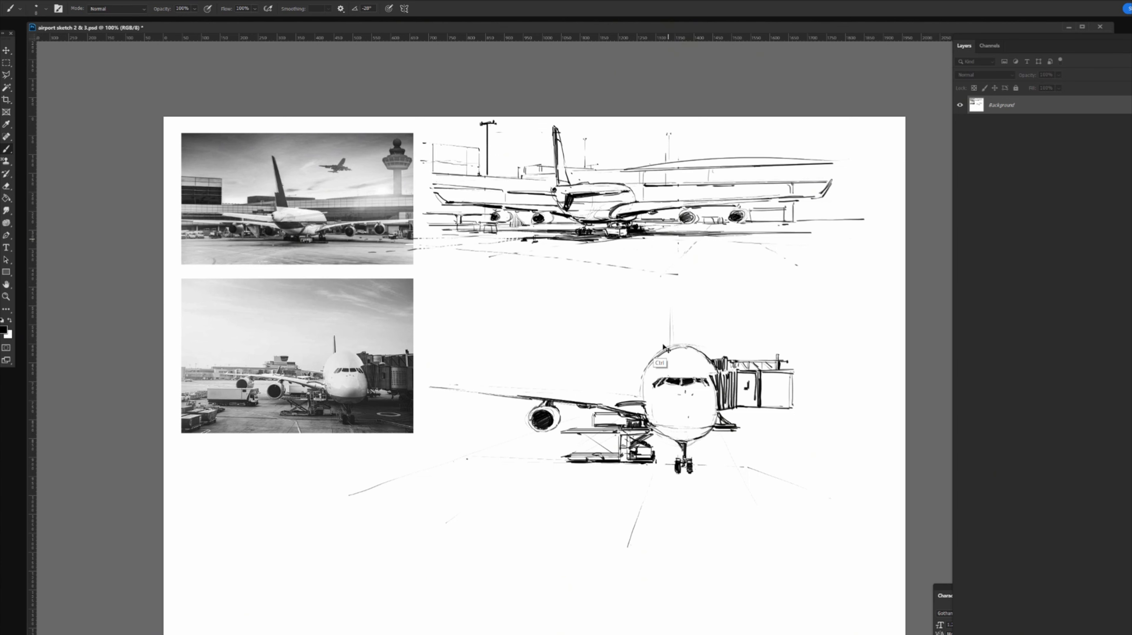
mouse_move(676, 348)
mouse_down()
mouse_move(649, 366)
mouse_move(670, 348)
mouse_move(693, 350)
mouse_up()
key(x)
drag(659, 358, 674, 347)
key(x)
drag(671, 302, 673, 342)
drag(670, 301, 671, 337)
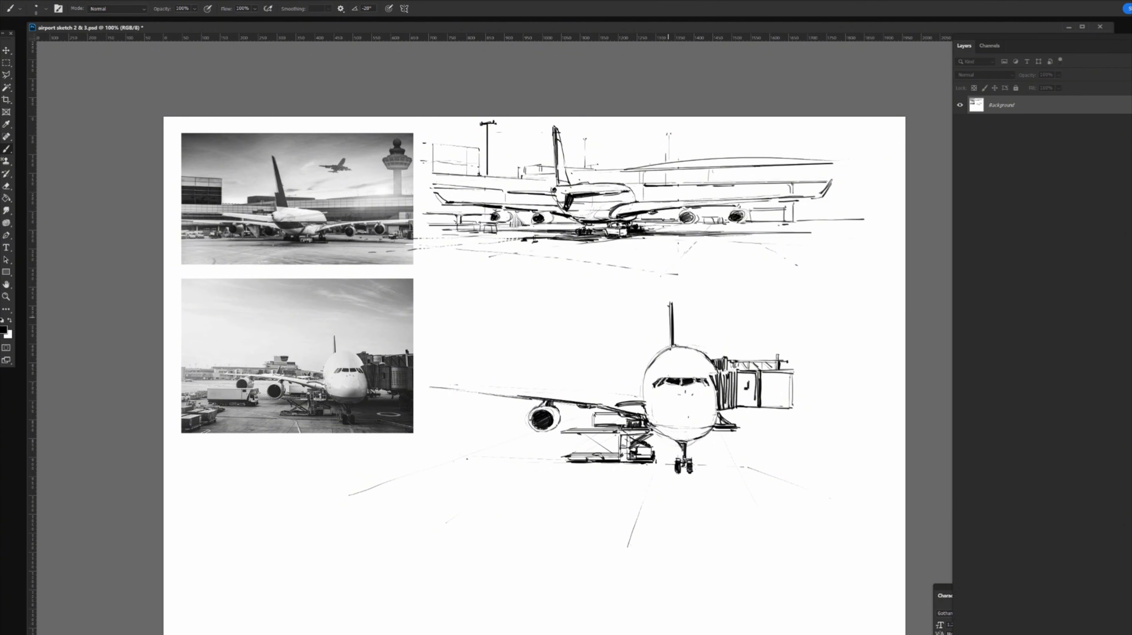
Thicken the tail fin and redraw the left wing's edges from the fuselage to an upturned tip
drag(675, 308, 675, 341)
drag(645, 396, 444, 374)
key(ctrl+z)
mouse_move(603, 395)
mouse_down()
mouse_move(504, 388)
mouse_move(611, 393)
mouse_move(598, 394)
mouse_up()
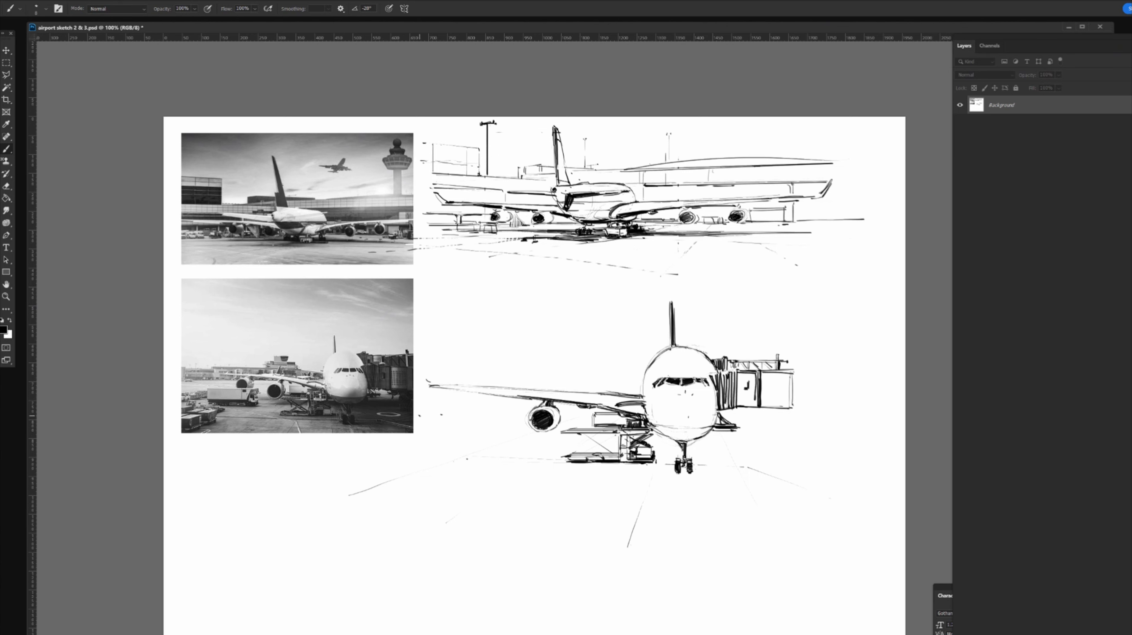
Sketch a truck below the left wing's tip, with a long roof line and a small detailed cab
mouse_move(418, 412)
mouse_down()
mouse_move(419, 435)
mouse_move(485, 412)
mouse_move(453, 410)
mouse_move(487, 409)
mouse_up()
mouse_move(495, 414)
mouse_down()
mouse_move(505, 420)
mouse_move(487, 433)
mouse_move(493, 420)
mouse_move(498, 435)
mouse_up()
key(ctrl+z)
key(ctrl+z)
key(ctrl+z)
drag(505, 418, 499, 434)
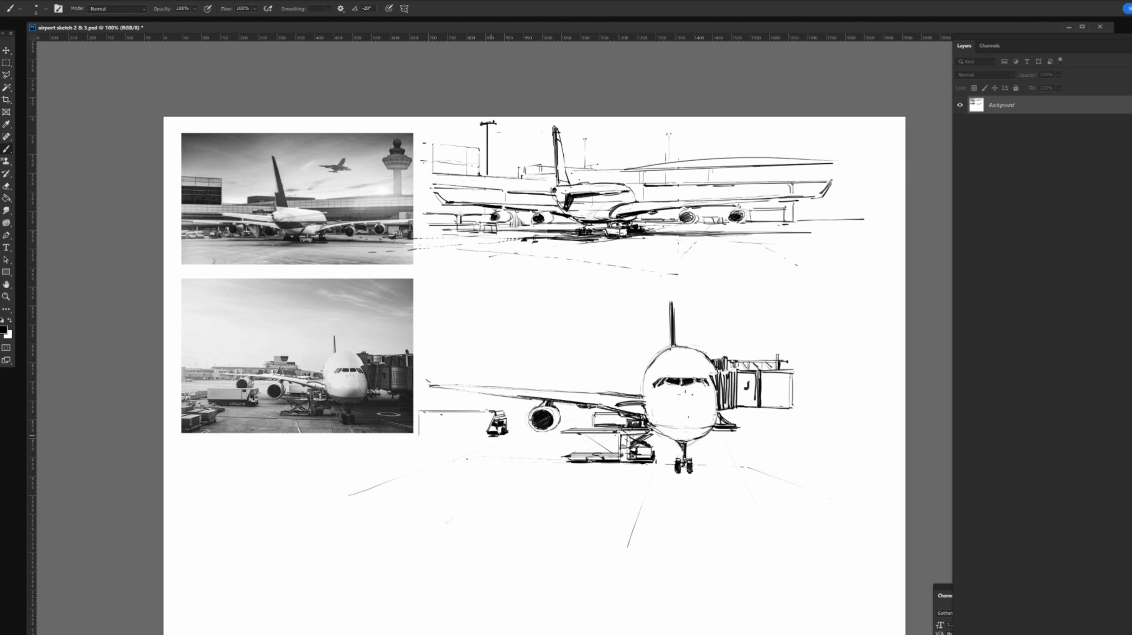
Close the truck's cargo box with vertical lines and lay a heavy black base beneath it
drag(489, 434, 509, 438)
key(])
drag(422, 434, 479, 436)
drag(432, 438, 448, 437)
drag(472, 413, 472, 432)
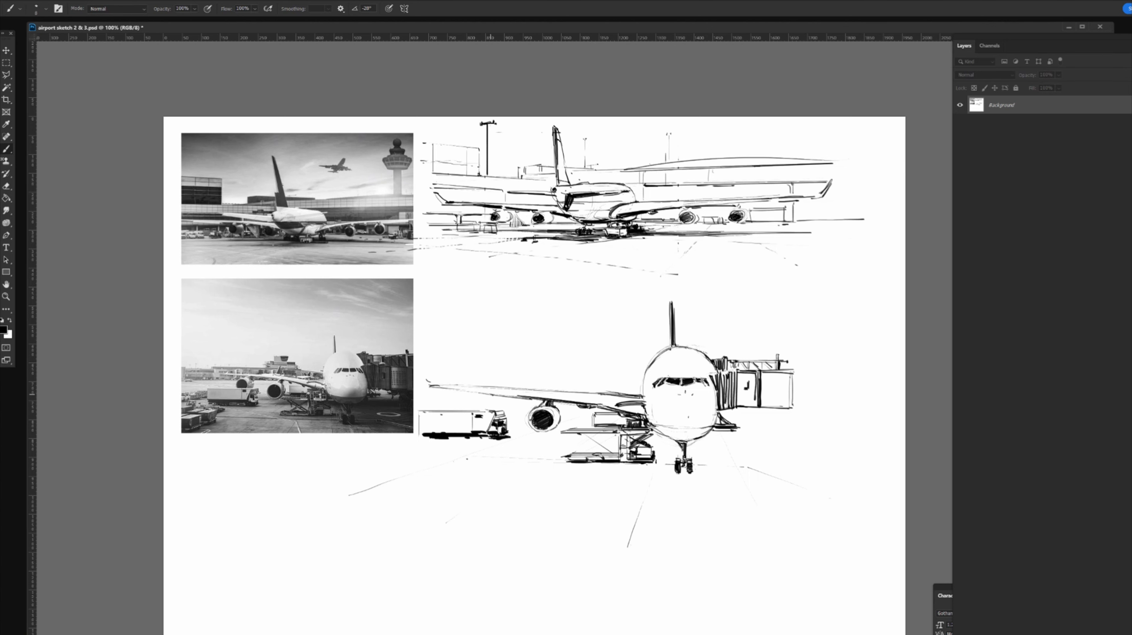
Draw the outer engine with a dark intake above the truck's cab and shade the truck's wheels and ground shadow
drag(489, 392, 483, 395)
drag(473, 405, 486, 404)
drag(422, 442, 507, 440)
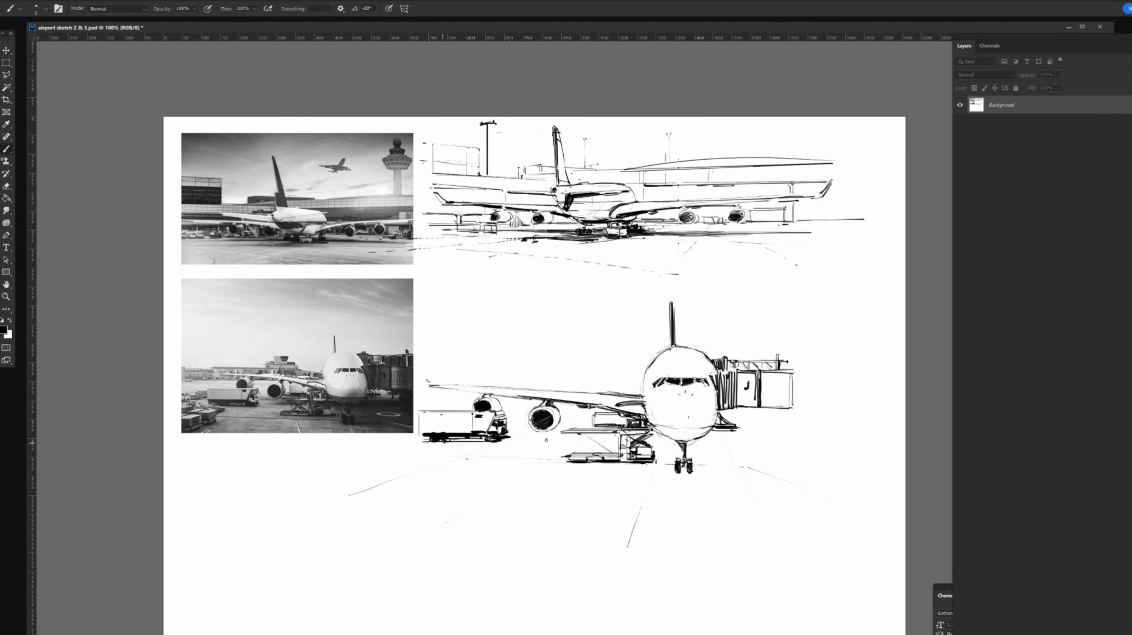
mouse_move(430, 440)
mouse_down()
mouse_move(417, 440)
mouse_move(501, 448)
mouse_up()
key(ctrl+z)
key(ctrl+z)
mouse_move(428, 441)
mouse_down()
mouse_move(417, 440)
mouse_move(486, 442)
mouse_move(469, 441)
mouse_up()
Sketch two boxy cargo containers in perspective on the ground in front of the truck
drag(397, 450, 431, 444)
mouse_move(416, 450)
mouse_down()
mouse_move(431, 445)
mouse_move(356, 460)
mouse_move(407, 455)
mouse_up()
ctrl+click(388, 484)
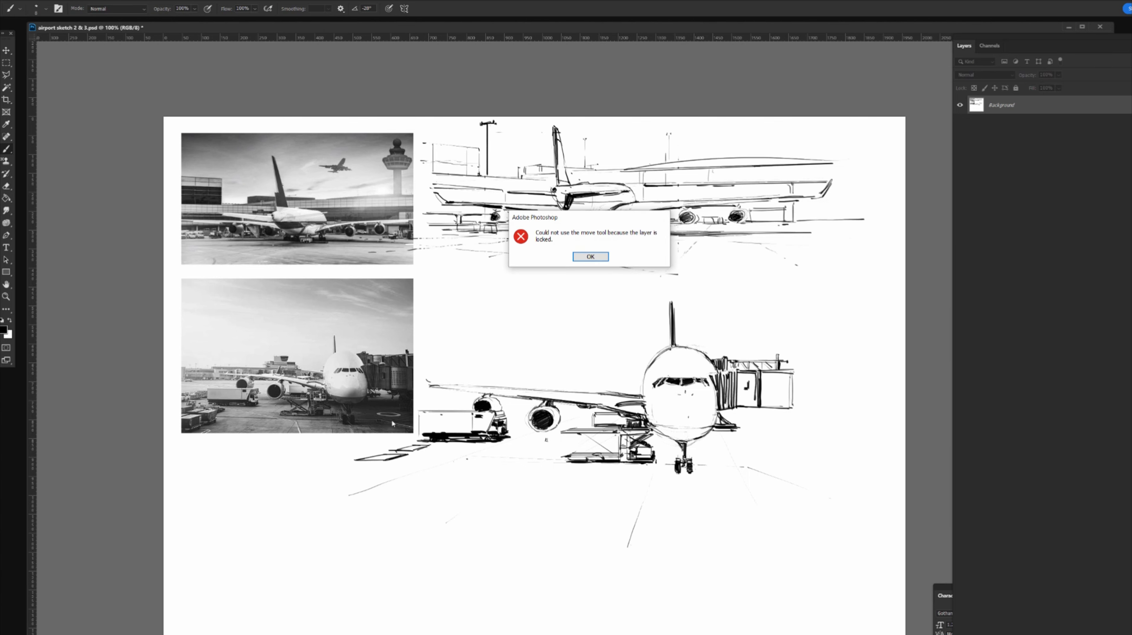
key(Return)
mouse_move(385, 461)
mouse_down()
mouse_move(386, 481)
mouse_move(409, 455)
mouse_move(414, 472)
mouse_move(430, 469)
mouse_move(386, 481)
mouse_up()
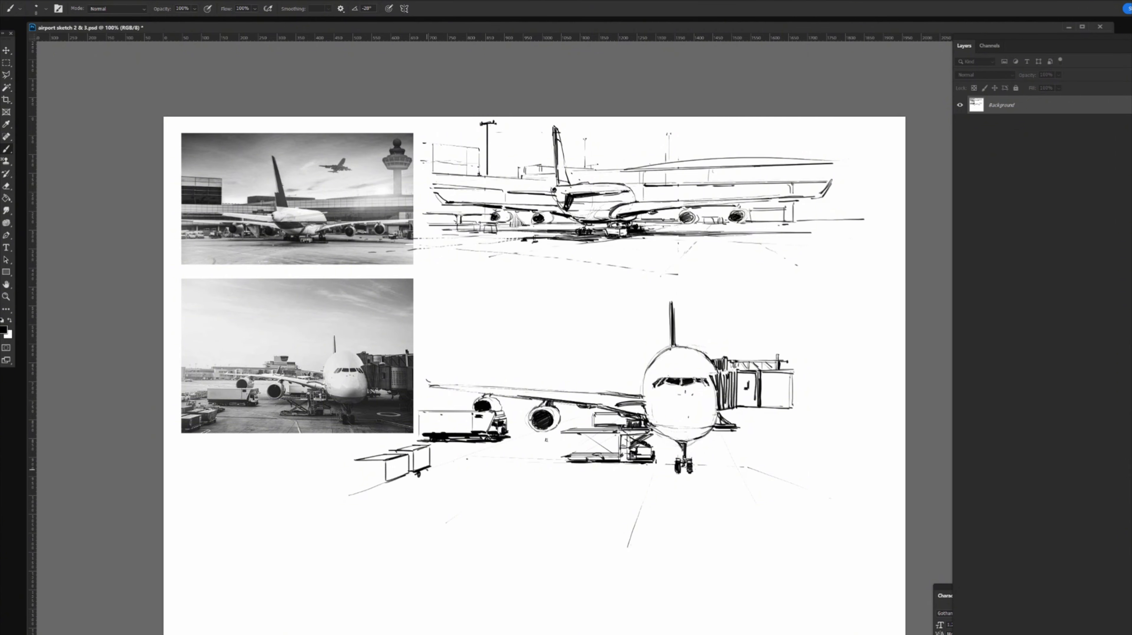
Darken the bases of the cargo containers and add strokes for further carts beside them
drag(425, 473, 435, 467)
drag(388, 485, 408, 477)
drag(389, 486, 413, 479)
drag(388, 489, 414, 479)
mouse_move(386, 476)
mouse_down()
mouse_move(382, 449)
mouse_move(399, 444)
mouse_move(308, 459)
mouse_move(363, 454)
mouse_move(362, 482)
mouse_up()
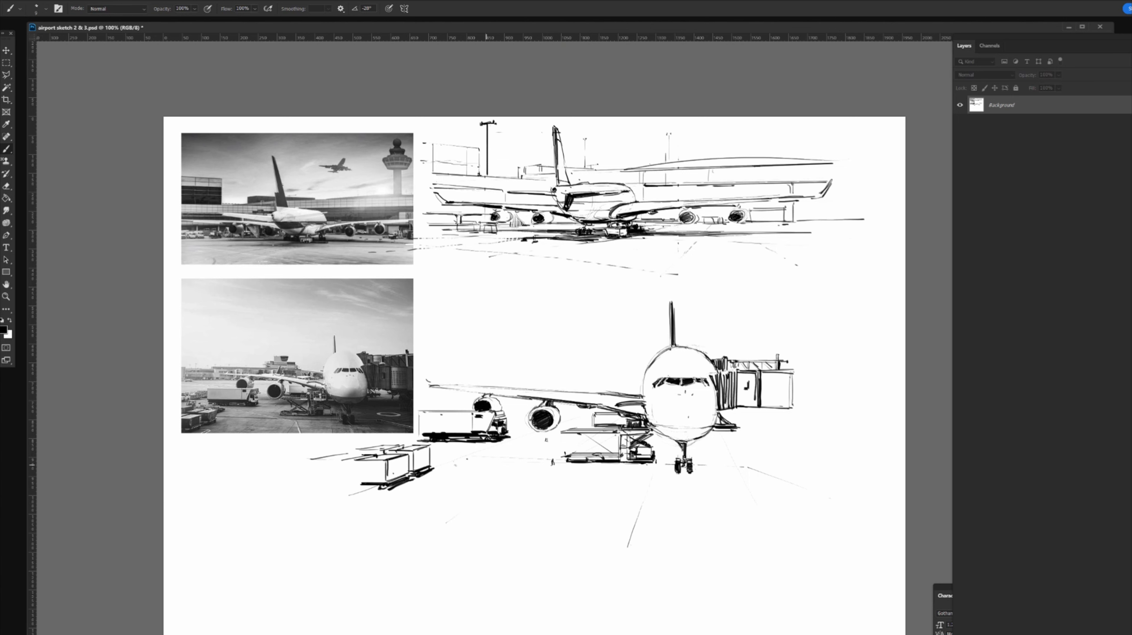
Draw receding perspective lines on the tarmac and a small dark cart shape behind the containers
drag(462, 459, 551, 461)
drag(488, 459, 379, 501)
mouse_move(431, 450)
mouse_down()
mouse_move(449, 450)
mouse_move(433, 455)
mouse_move(433, 446)
mouse_up()
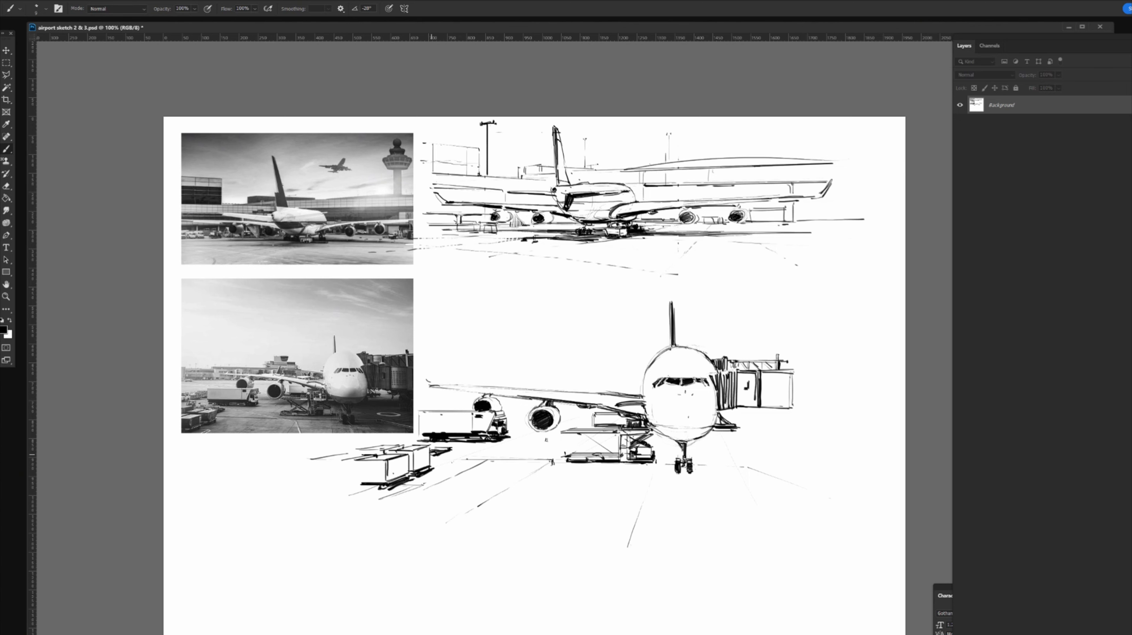
drag(453, 452, 435, 458)
Add crossed scissor legs to the loader and sketch lines along the underside of the jet bridge
mouse_move(580, 433)
mouse_down()
mouse_move(610, 453)
mouse_move(580, 432)
mouse_move(580, 452)
mouse_up()
drag(600, 443, 614, 453)
mouse_move(718, 417)
mouse_down()
mouse_move(799, 410)
mouse_move(797, 425)
mouse_up()
drag(673, 442, 686, 440)
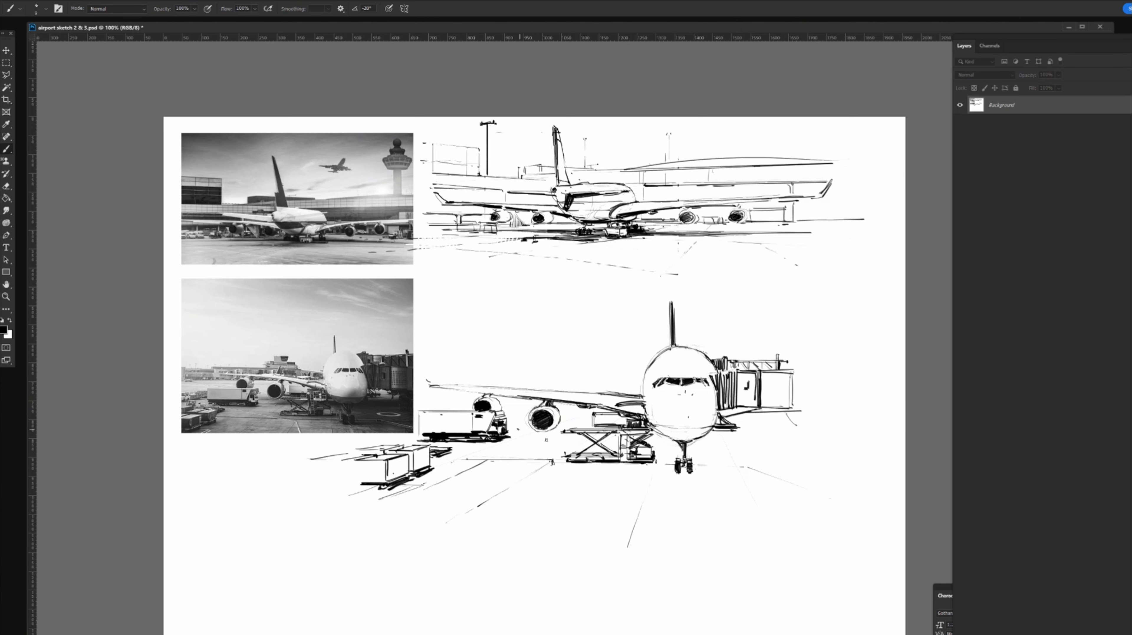
Add dark ground-level strokes between the truck and engine and reinforce the loader's upper platform toward the fuselage
drag(507, 427, 527, 427)
drag(511, 429, 529, 429)
mouse_move(567, 430)
mouse_down()
mouse_move(584, 429)
mouse_move(569, 430)
mouse_up()
mouse_move(553, 431)
mouse_down()
mouse_move(577, 430)
mouse_move(561, 431)
mouse_up()
mouse_move(540, 433)
mouse_down()
mouse_move(598, 428)
mouse_move(561, 428)
mouse_move(578, 434)
mouse_up()
drag(564, 440, 624, 434)
drag(618, 441, 658, 431)
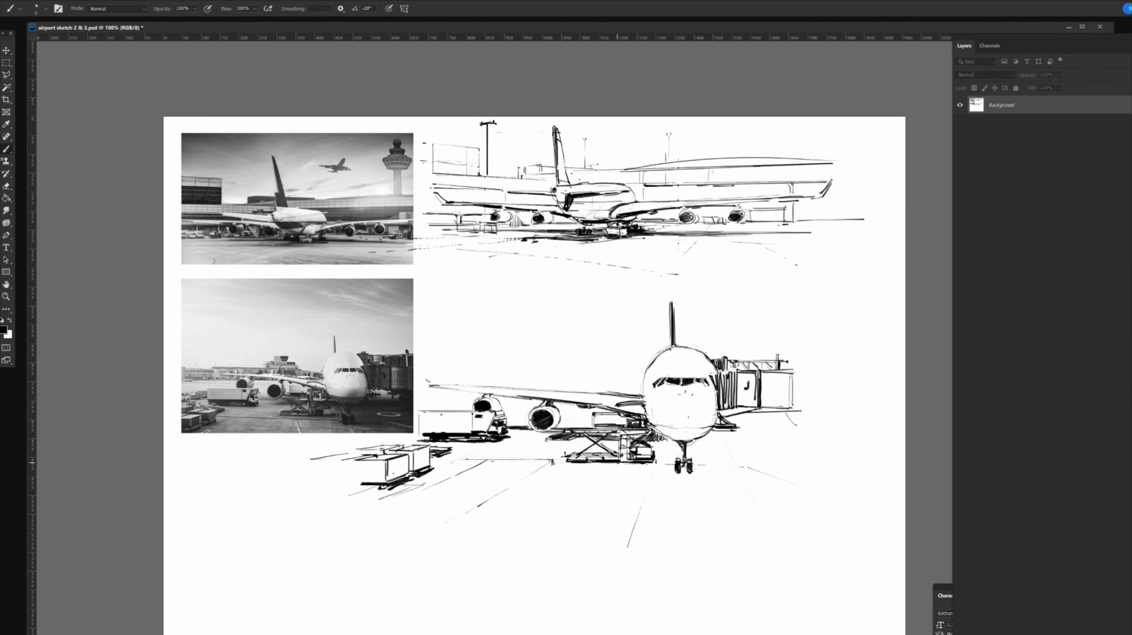
drag(576, 464, 638, 464)
drag(566, 465, 649, 465)
mouse_move(654, 464)
mouse_down()
mouse_move(597, 465)
mouse_move(676, 458)
mouse_up()
mouse_move(672, 456)
mouse_down()
mouse_move(655, 456)
mouse_move(676, 455)
mouse_move(660, 438)
mouse_up()
drag(654, 443, 677, 442)
drag(652, 439, 678, 439)
drag(677, 474, 699, 474)
mouse_move(702, 476)
mouse_down()
mouse_move(685, 476)
mouse_move(701, 466)
mouse_move(683, 456)
mouse_up()
drag(668, 456, 702, 447)
mouse_move(704, 451)
mouse_down()
mouse_move(672, 451)
mouse_move(704, 454)
mouse_up()
mouse_move(702, 456)
mouse_down()
mouse_move(672, 454)
mouse_move(702, 459)
mouse_up()
key(ctrl+z)
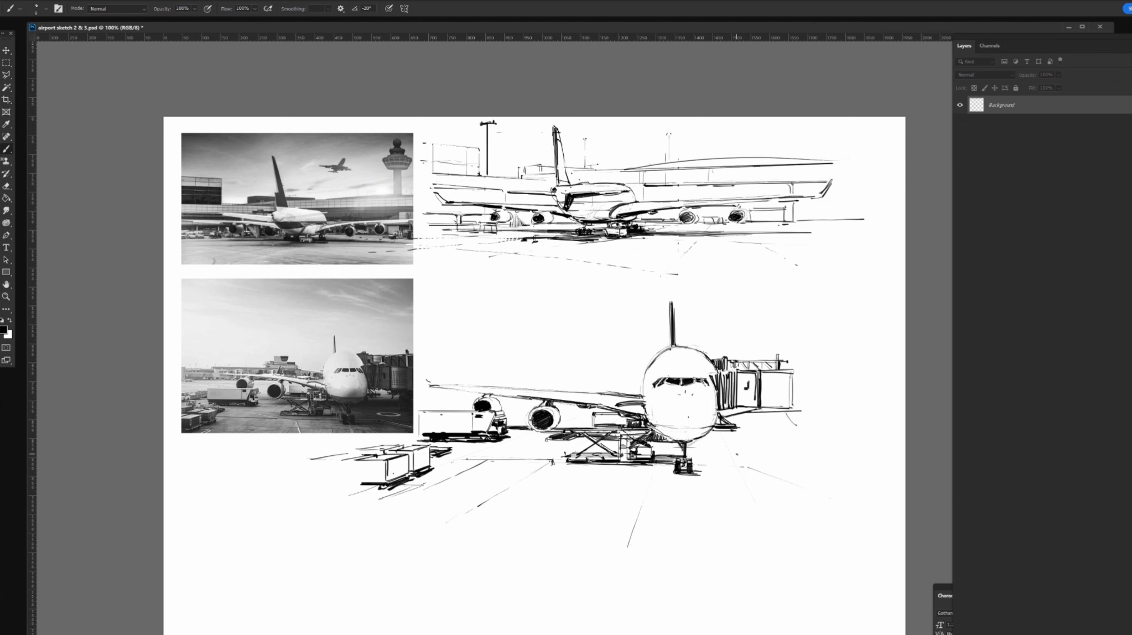
key(ctrl+z)
key(ctrl+z)
key(ctrl+z)
key(ctrl+z)
key(ctrl+z)
key(ctrl+z)
key(ctrl+z)
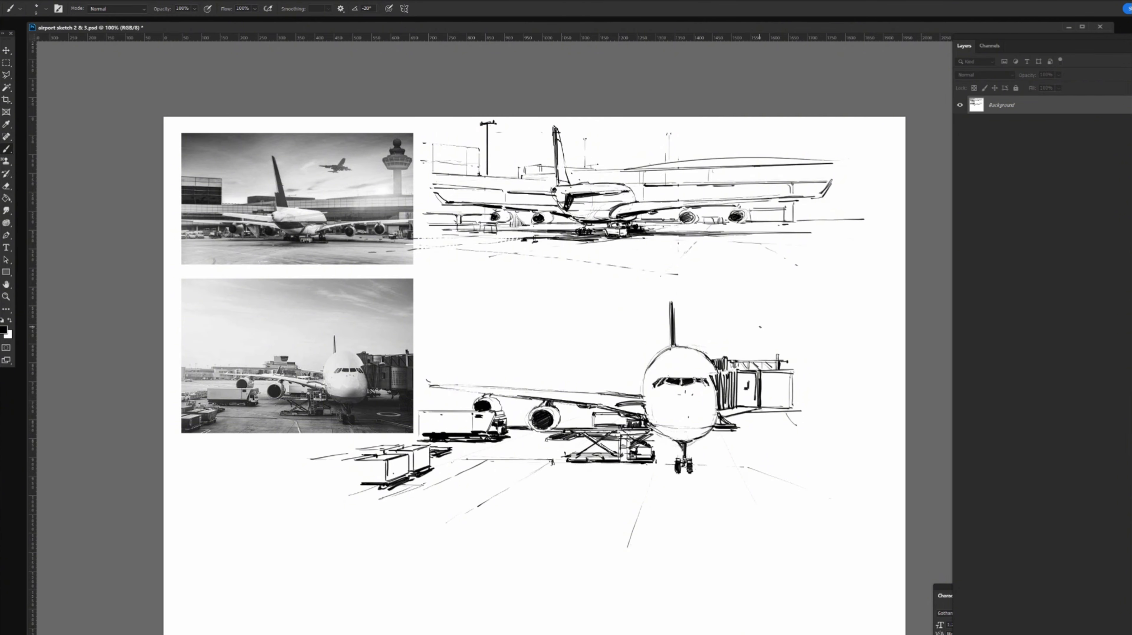
drag(619, 433, 646, 439)
drag(664, 440, 657, 477)
click(661, 478)
key(z)
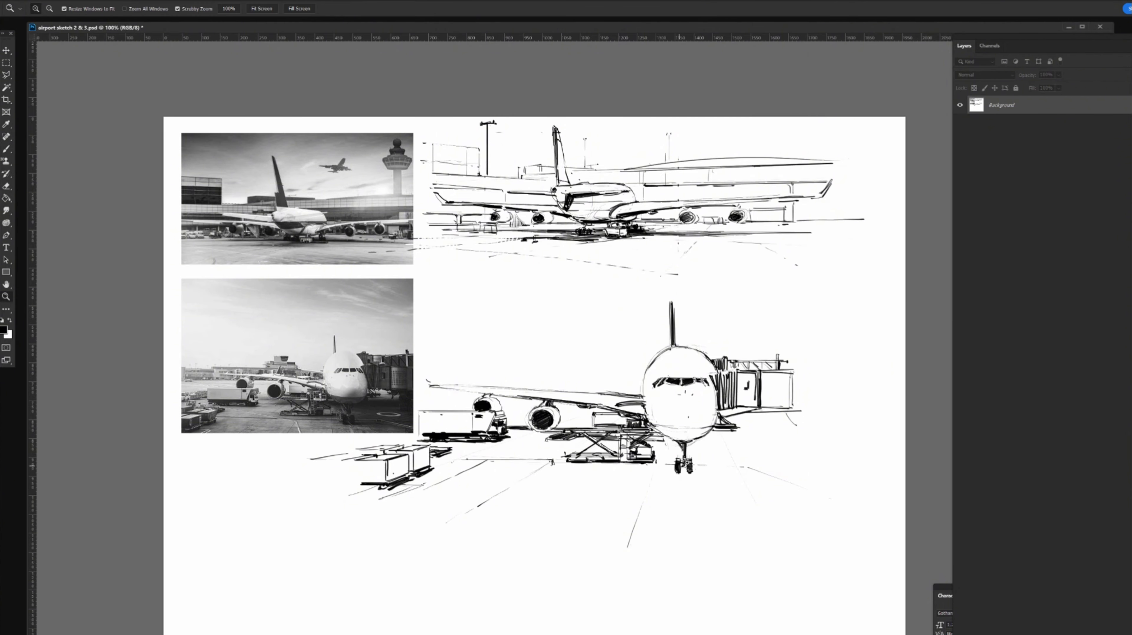
key(b)
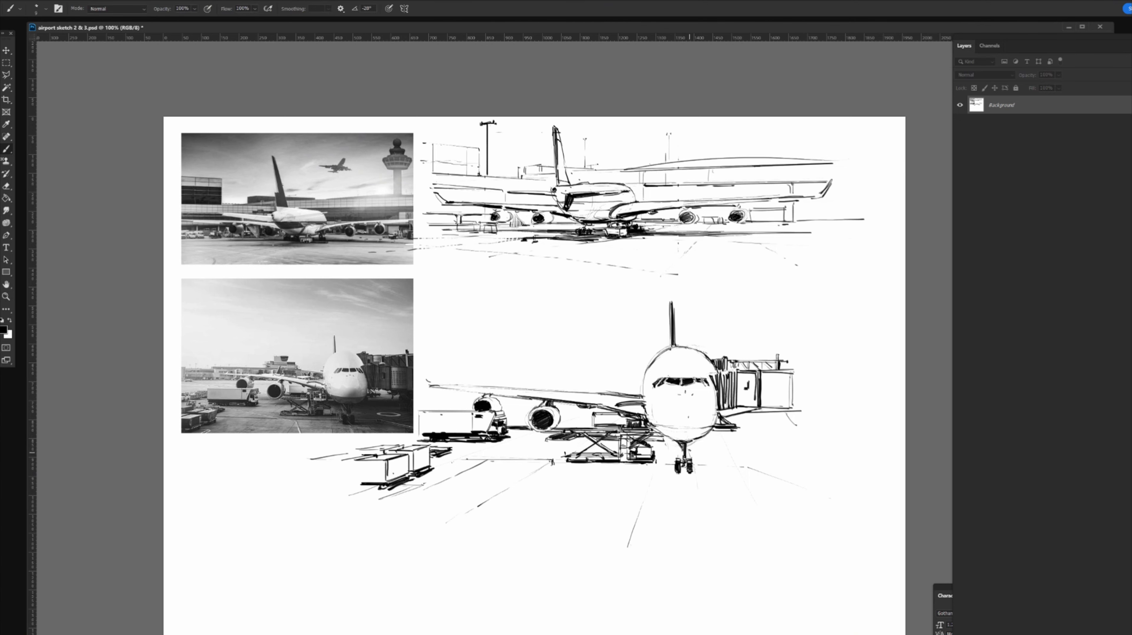
Draw dashed and curved ground marking lines sweeping from the nose gear across the tarmac in front of the jet bridge
mouse_move(692, 450)
mouse_down()
mouse_move(701, 490)
mouse_move(729, 504)
mouse_up()
mouse_move(680, 472)
mouse_down()
mouse_move(704, 477)
mouse_move(712, 464)
mouse_move(747, 518)
mouse_move(732, 486)
mouse_move(780, 523)
mouse_up()
drag(731, 494, 803, 520)
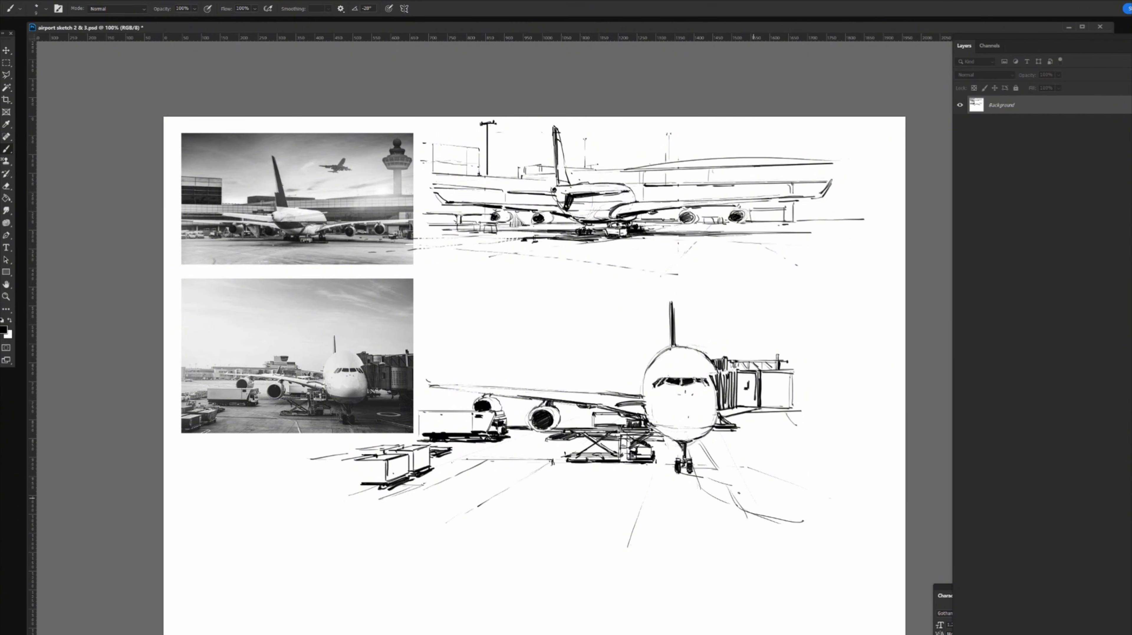
drag(731, 485, 811, 526)
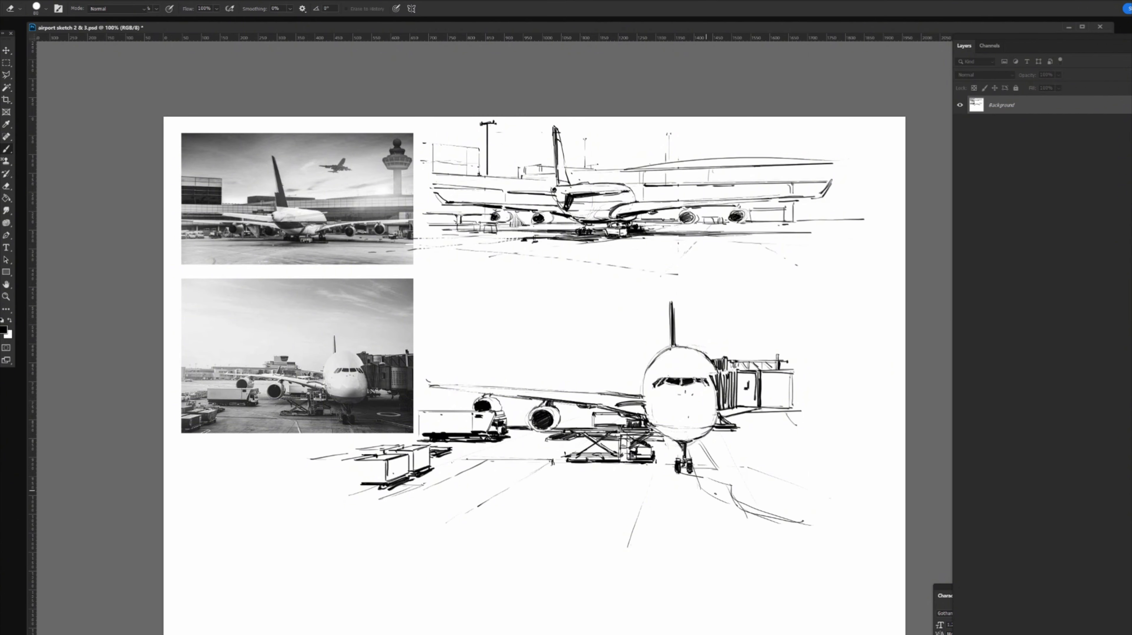
drag(699, 497, 727, 504)
key(x)
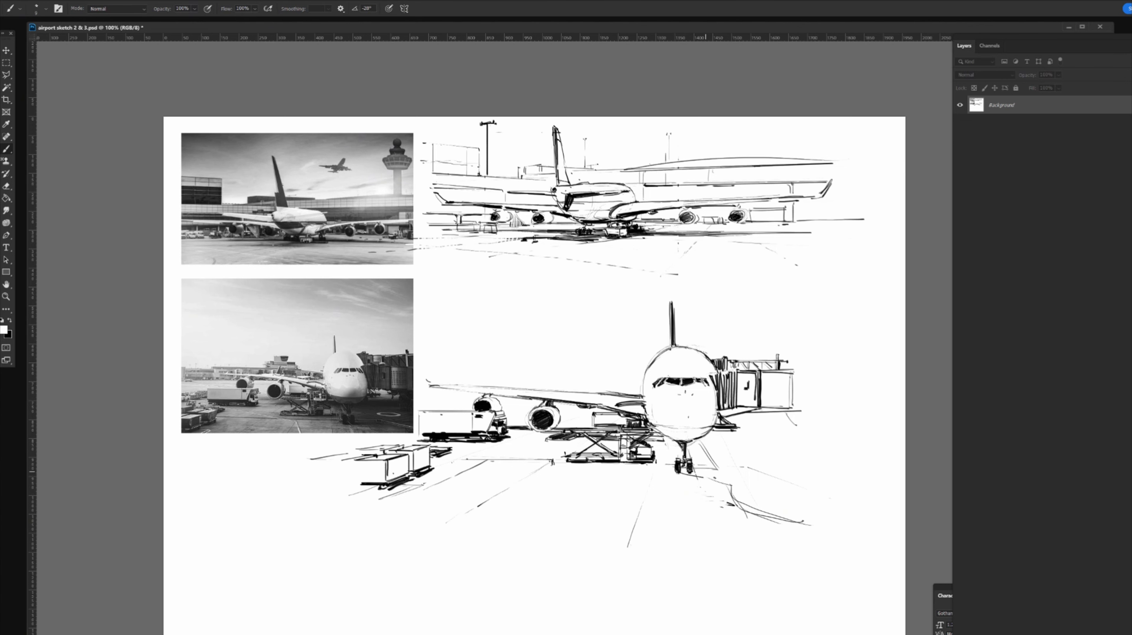
key(x)
mouse_move(696, 443)
mouse_down()
mouse_move(713, 444)
mouse_move(707, 425)
mouse_up()
Cover the lower photo and sketch with a rectangle on a new layer, filled black and inverted to white
key(x)
key(x)
key(ctrl+minus)
key(ctrl+plus)
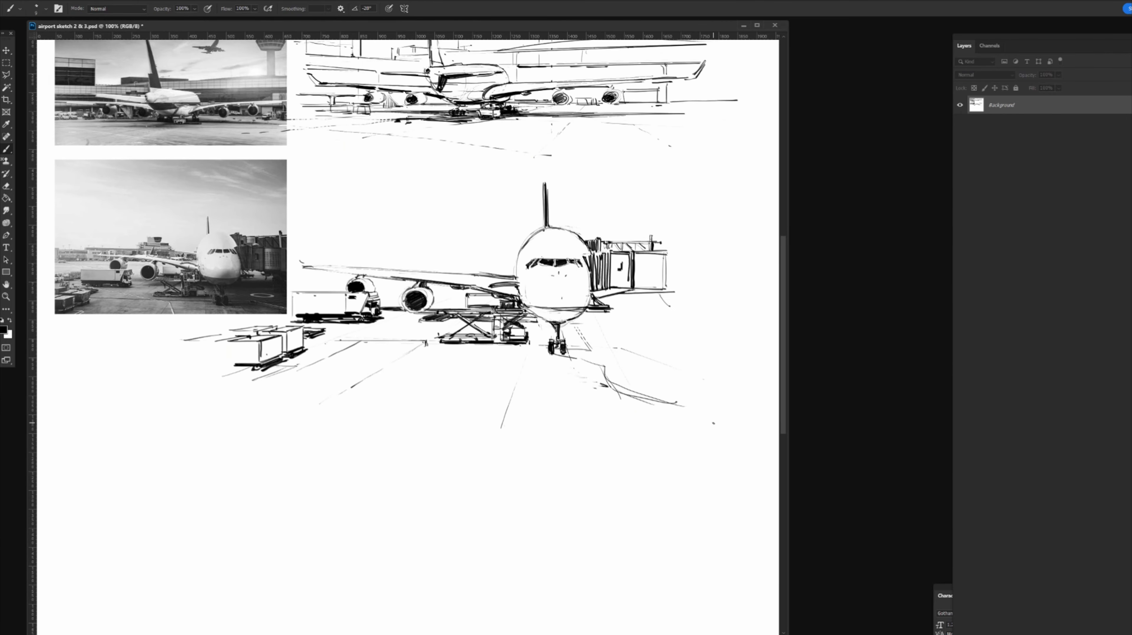
key(ctrl+minus)
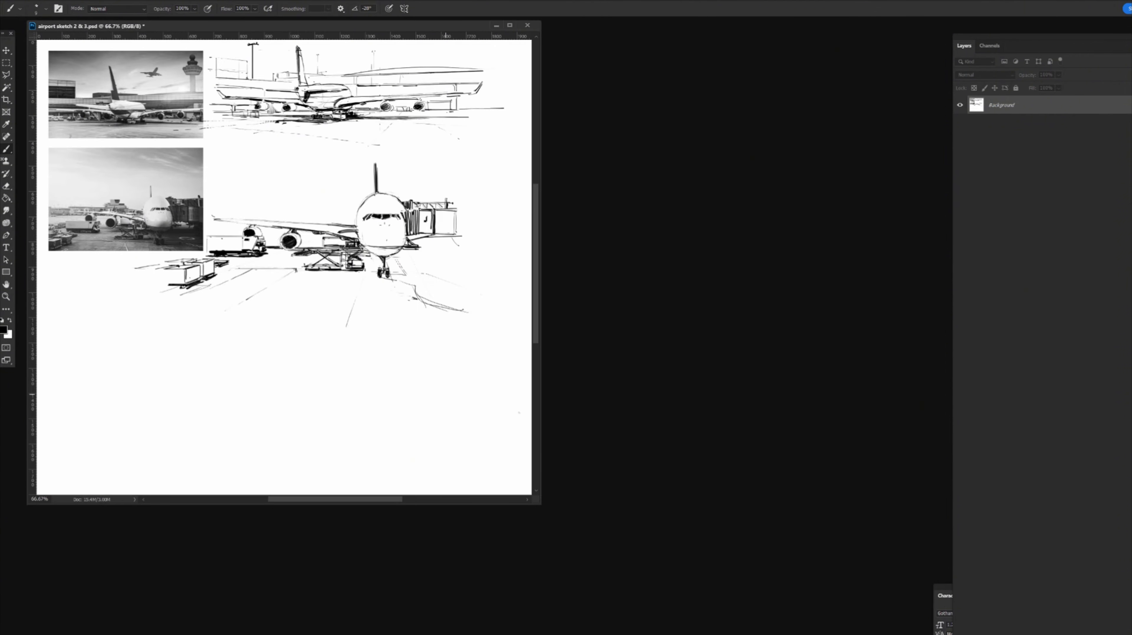
drag(541, 504, 862, 598)
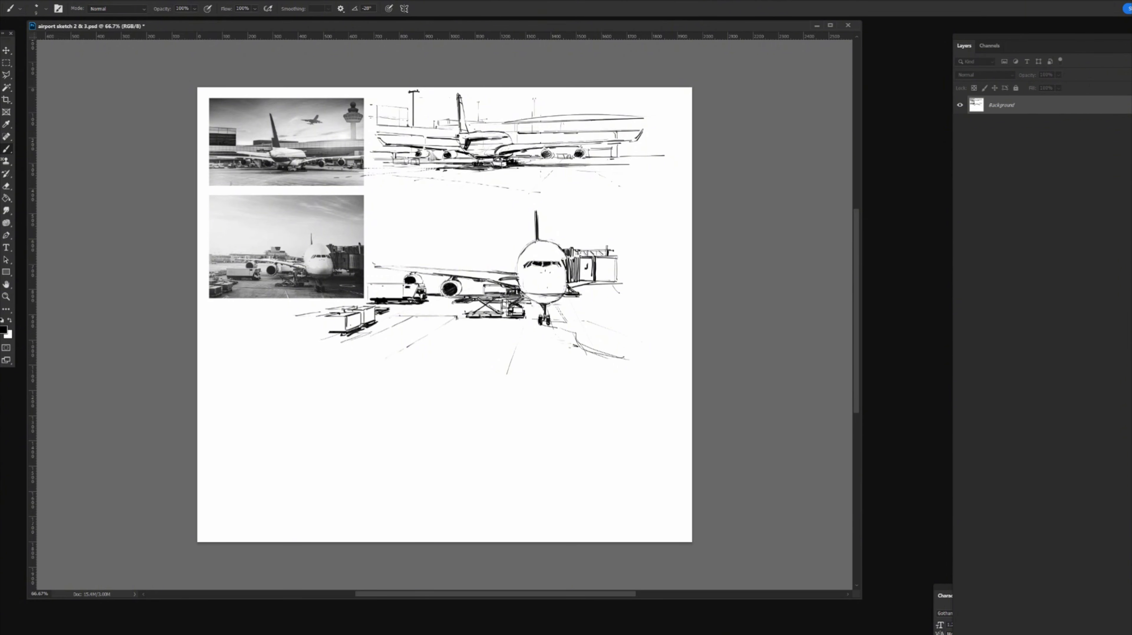
key(ctrl+shift+alt+n)
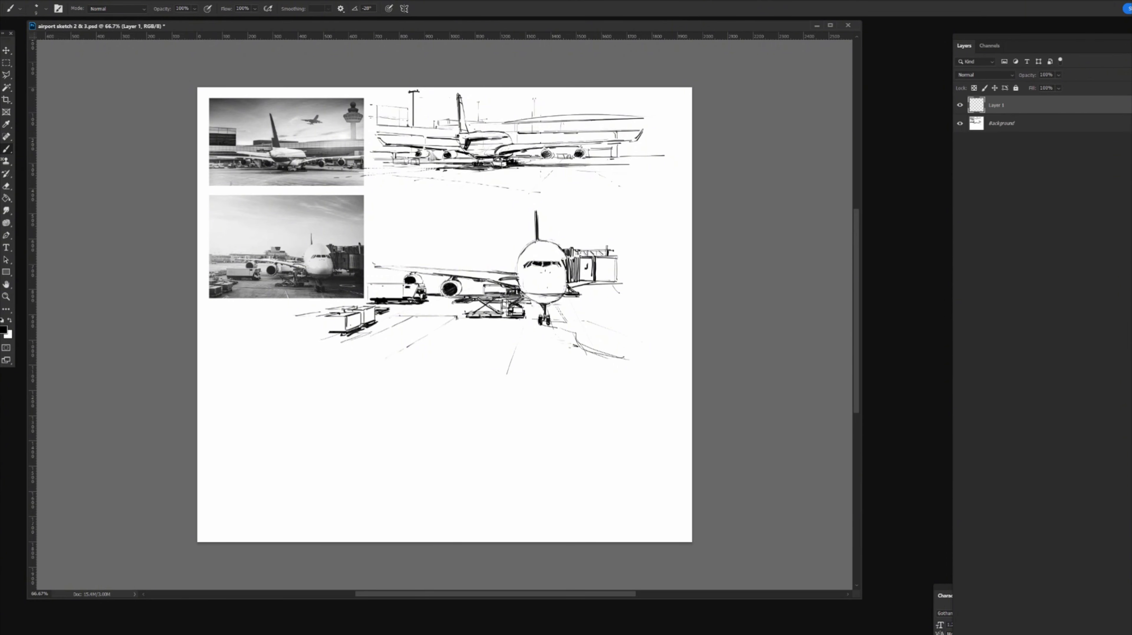
key(m)
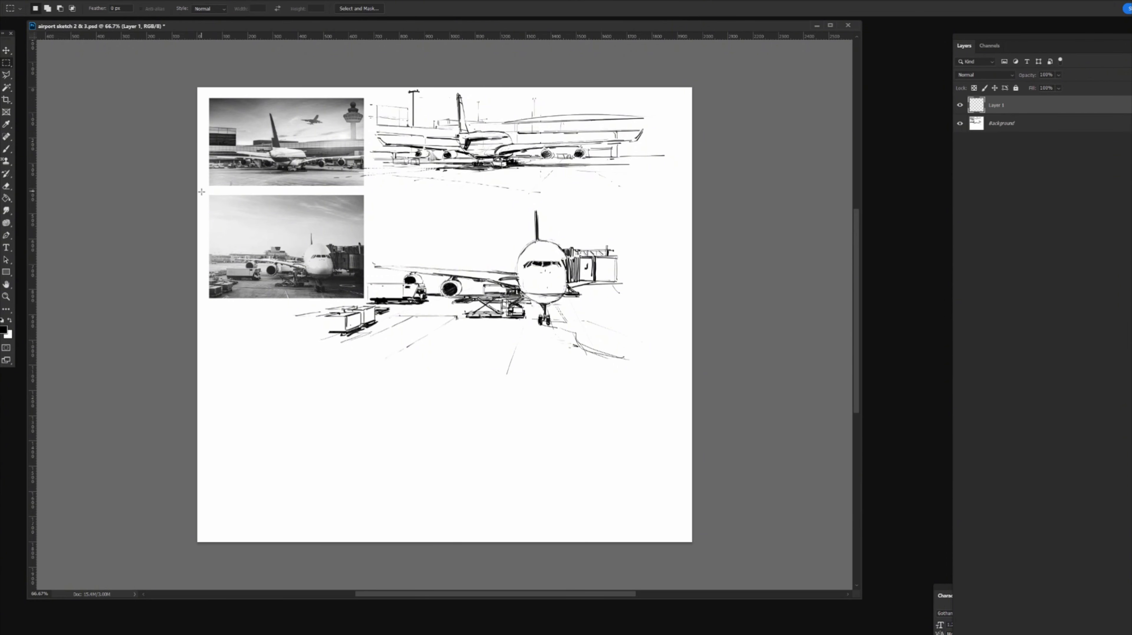
drag(201, 193, 692, 530)
key(g)
click(479, 330)
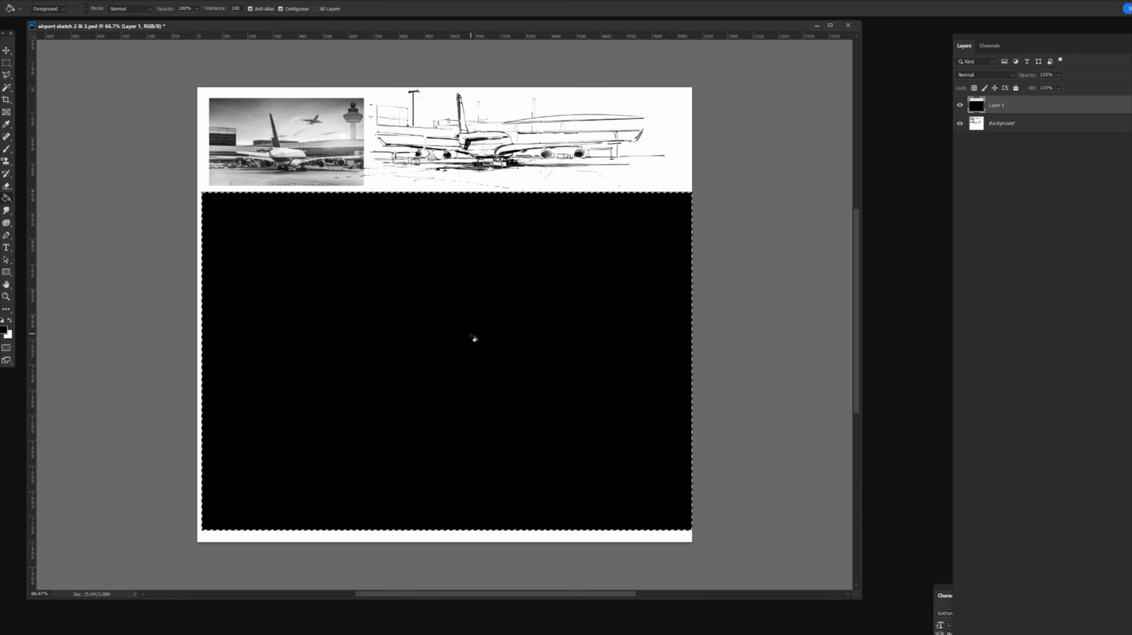
key(ctrl+i)
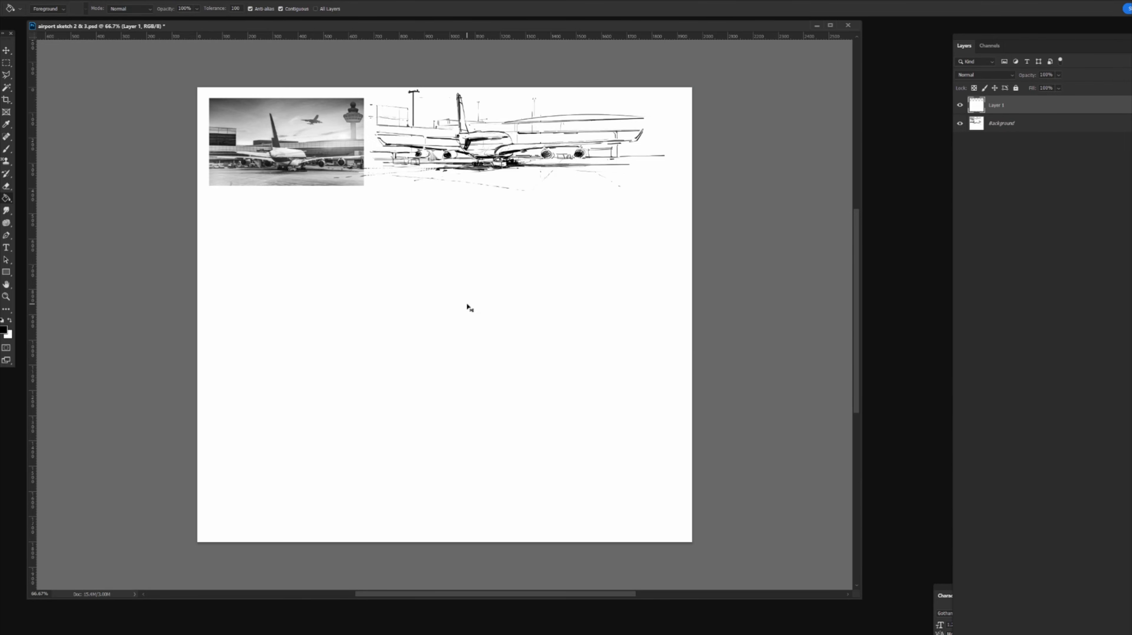
Begin a larger airplane sketch in the blank area with a tapered tail end and straight fuselage top edge
key(ctrl+plus)
key(ctrl+plus)
mouse_move(451, 300)
mouse_down()
mouse_move(619, 528)
mouse_move(666, 570)
mouse_up()
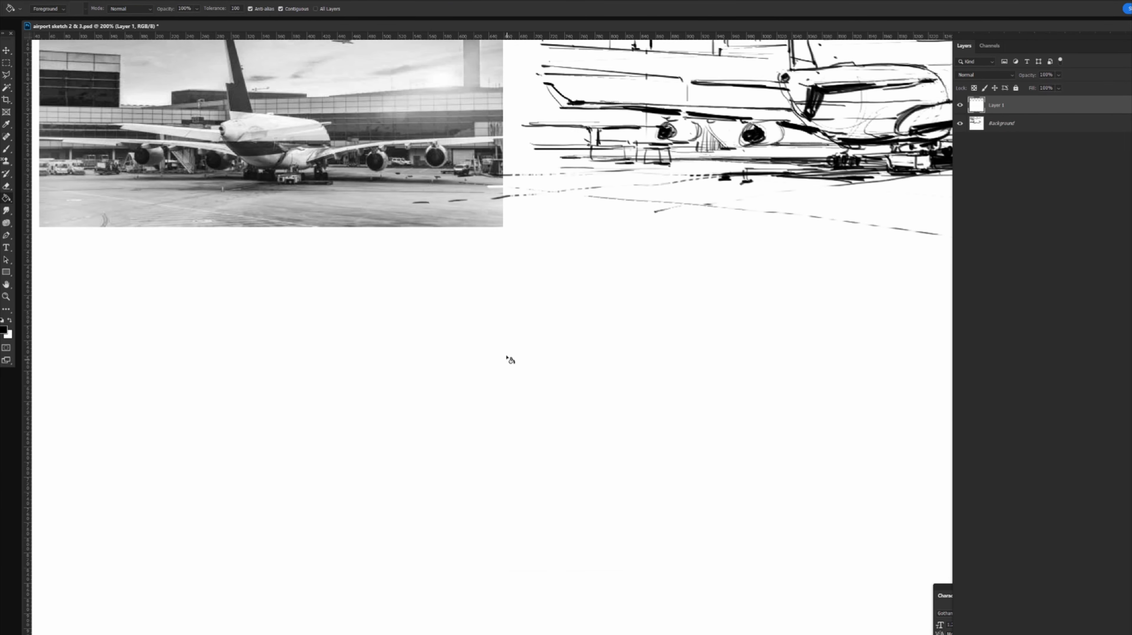
key(ctrl+minus)
drag(376, 336, 614, 363)
key(b)
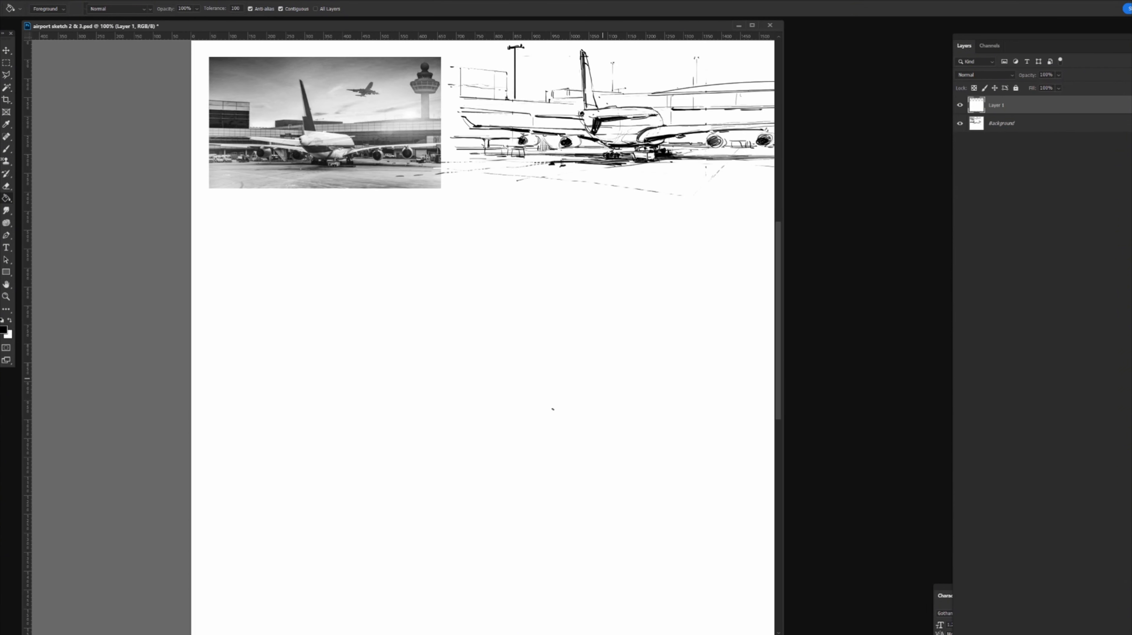
key(b)
key(x)
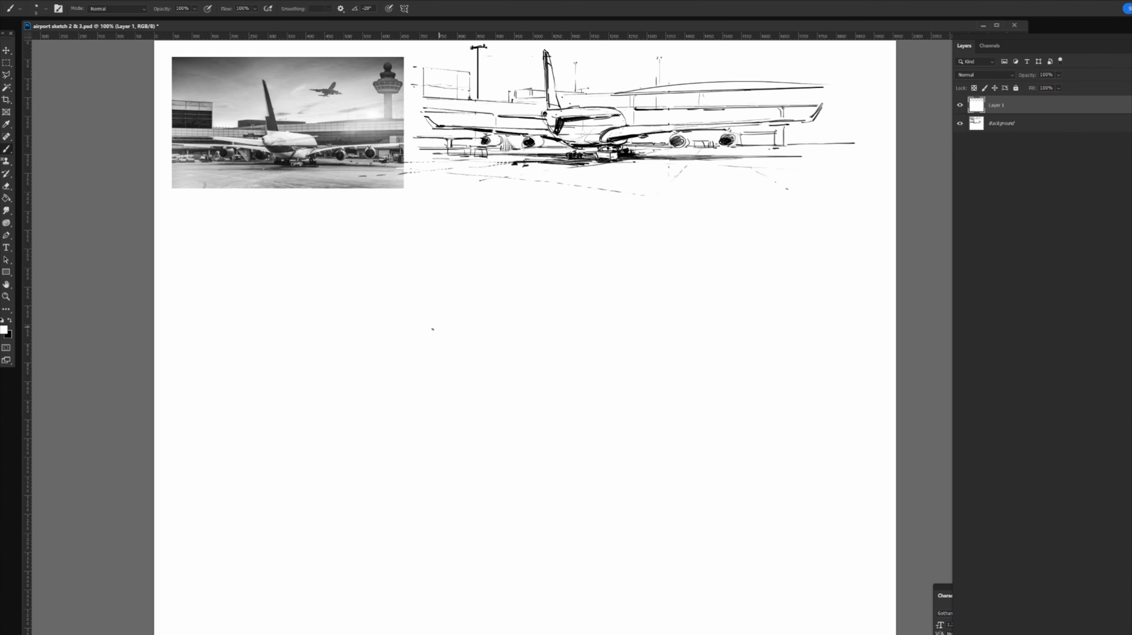
key(x)
drag(468, 333, 428, 346)
shift+click(613, 334)
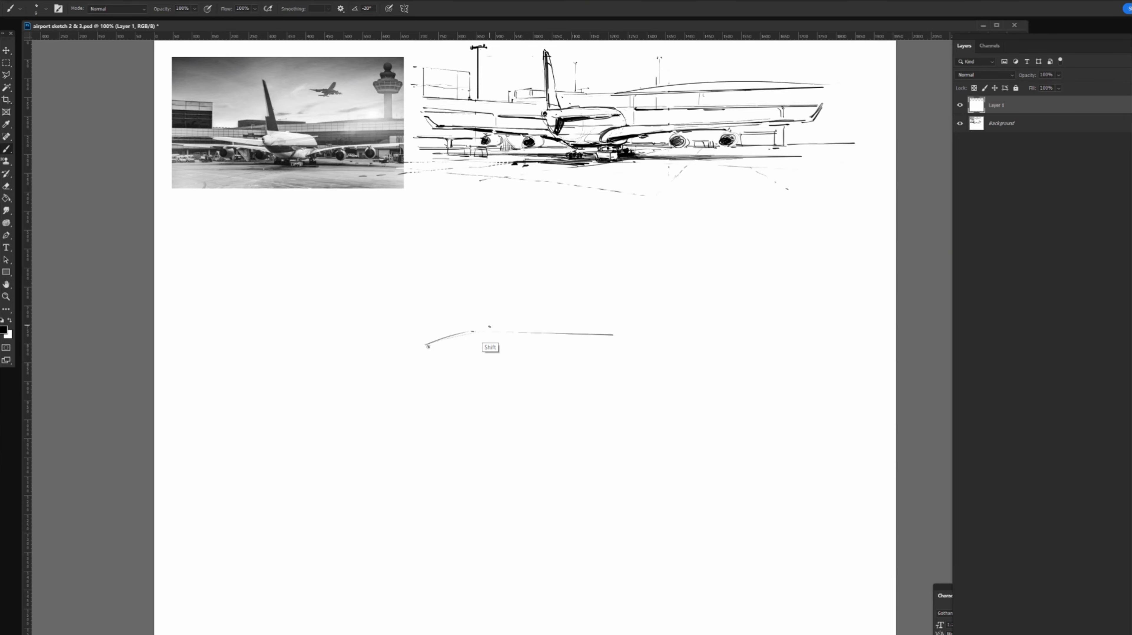
shift+click(472, 330)
key(ctrl+z)
Sketch the fuselage's curved belly, rounded front end and light cross-section contours
drag(429, 348, 435, 355)
mouse_move(527, 400)
mouse_down()
mouse_move(620, 397)
mouse_move(650, 374)
mouse_move(622, 394)
mouse_up()
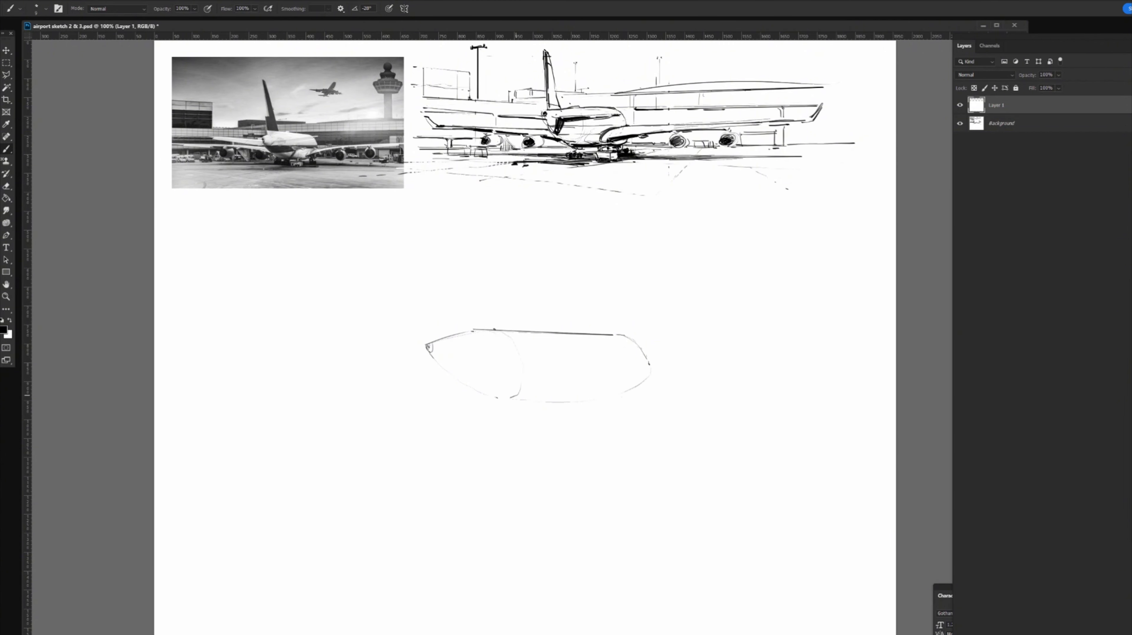
key(ctrl+z)
drag(522, 393, 525, 364)
drag(637, 346, 640, 385)
Draw the curved wing root on the lower fuselage and paint out its stray construction lines in white
drag(573, 383, 605, 371)
mouse_move(622, 369)
mouse_down()
mouse_move(552, 396)
mouse_move(603, 378)
mouse_move(593, 399)
mouse_up()
key(e)
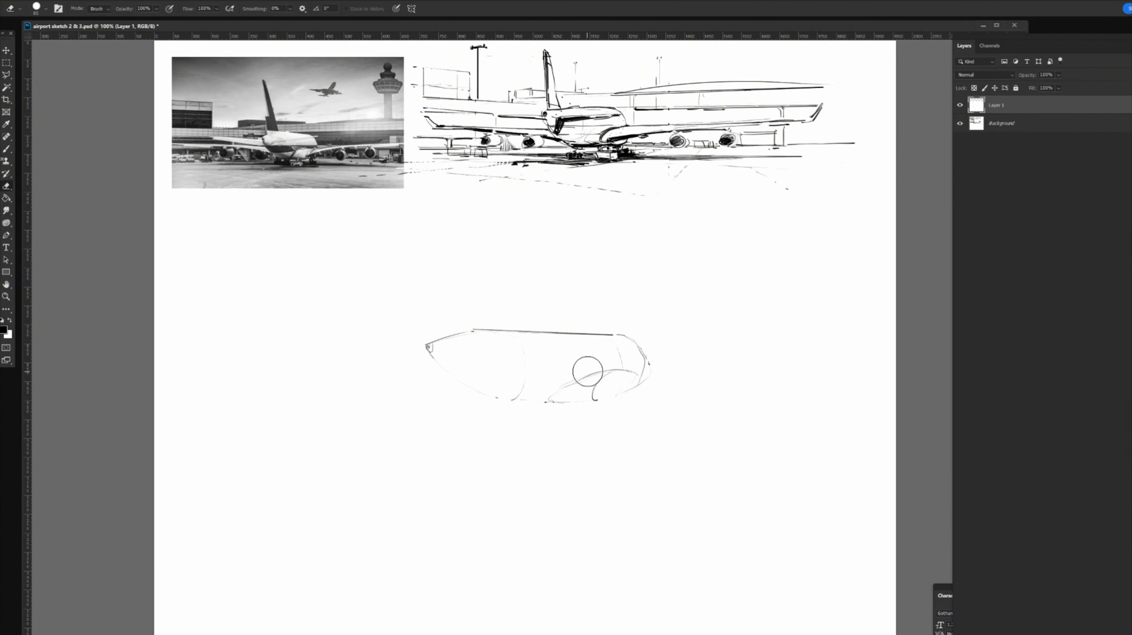
key(b)
key(x)
mouse_move(603, 370)
mouse_down()
mouse_move(581, 378)
mouse_move(614, 370)
mouse_up()
key(x)
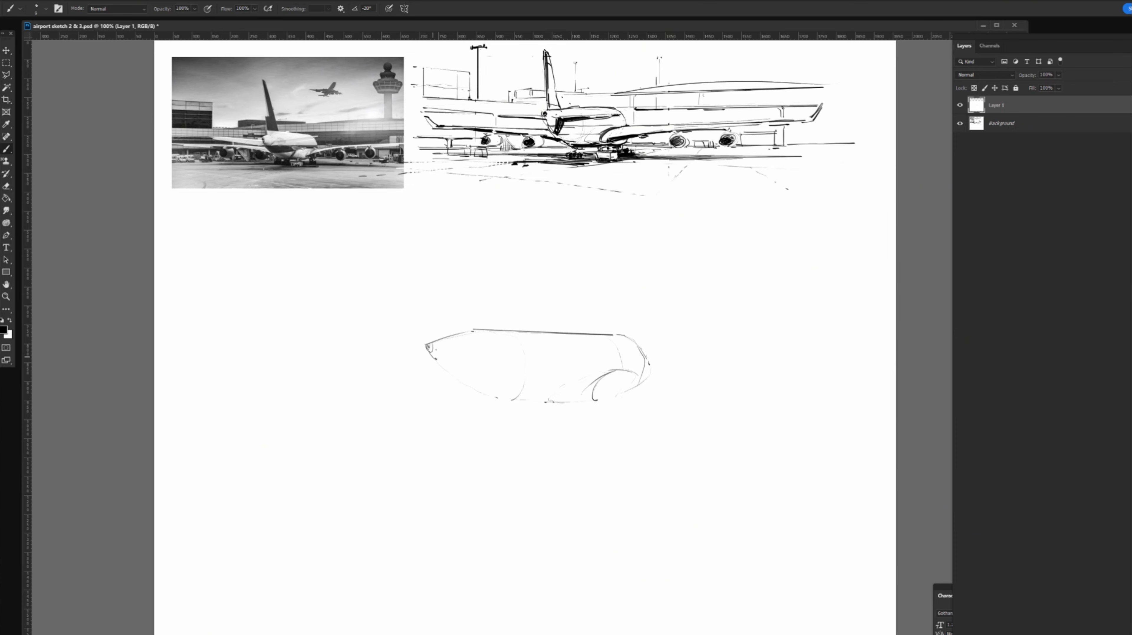
Add straight lengthwise guide lines across the fuselage and a narrow upright shape on its lower side
click(449, 360)
shift+click(630, 359)
drag(626, 375, 645, 374)
drag(651, 368, 565, 369)
mouse_move(512, 369)
mouse_down()
mouse_move(552, 363)
mouse_move(512, 370)
mouse_move(528, 372)
mouse_move(513, 371)
mouse_move(523, 395)
mouse_move(512, 395)
mouse_move(513, 372)
mouse_move(526, 392)
mouse_up()
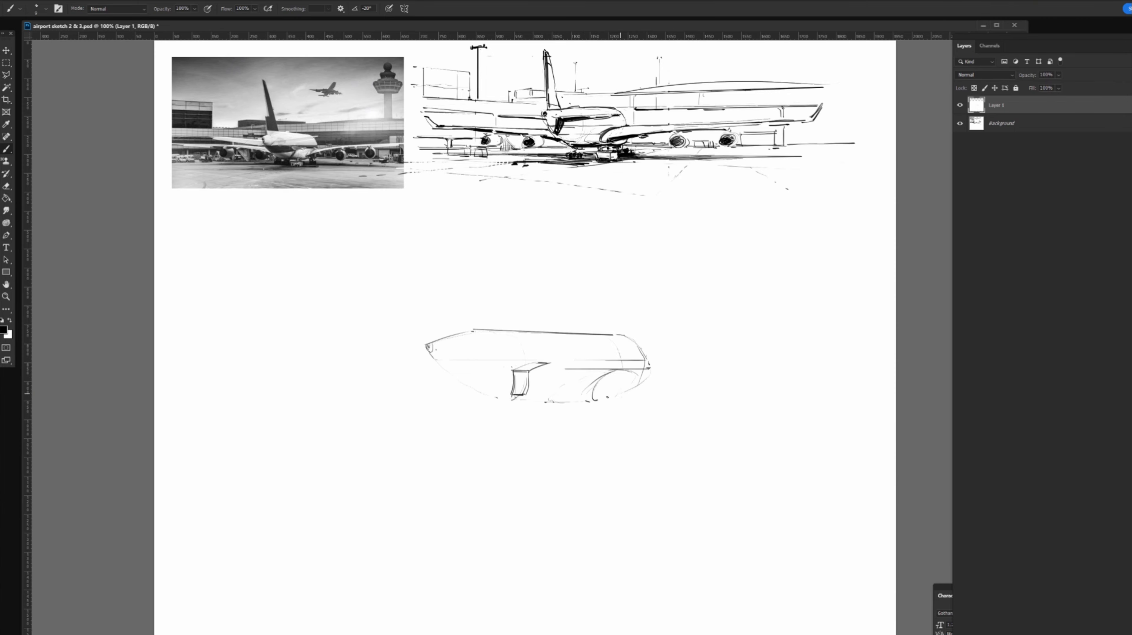
Draw the long right wing with a nearly straight upper edge and a lower edge curving out of the wing root
drag(595, 400, 705, 369)
key(ctrl+z)
drag(635, 374, 740, 369)
drag(640, 388, 880, 380)
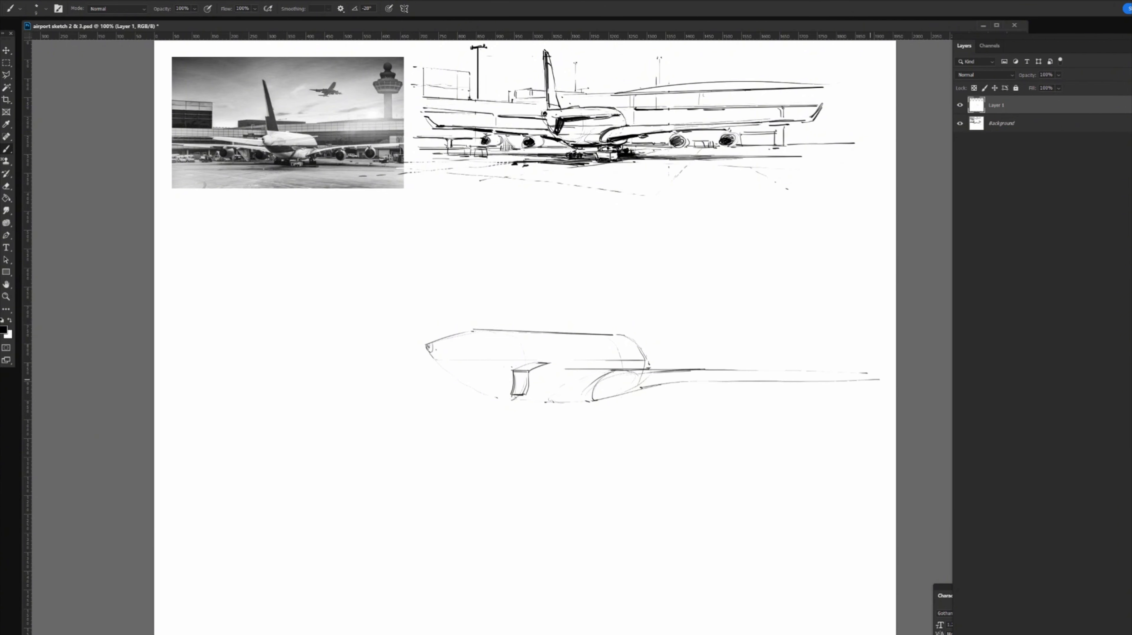
key(ctrl+z)
drag(665, 385, 878, 379)
key(ctrl+z)
drag(722, 379, 870, 378)
key(ctrl+z)
drag(651, 387, 873, 378)
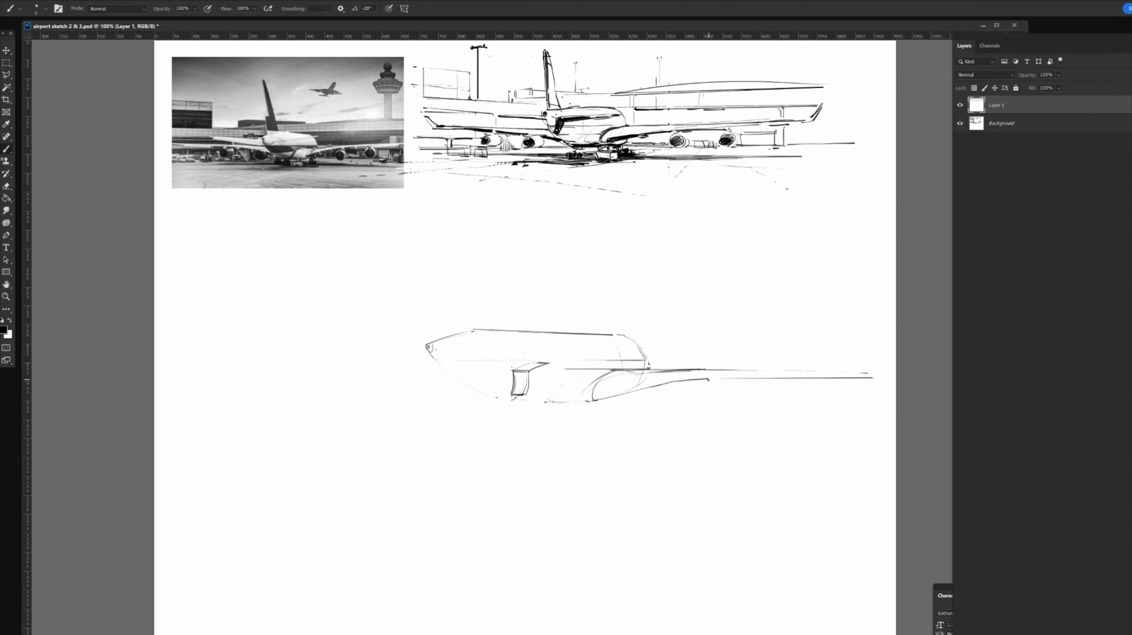
drag(707, 379, 728, 378)
Sketch small fairings along the right wing's lower edge and a light round engine outline beneath it
key(x)
drag(664, 372, 691, 371)
key(x)
drag(657, 387, 670, 382)
drag(732, 381, 749, 379)
key(ctrl+z)
drag(752, 400, 753, 386)
key(ctrl+z)
Draw a small circular selection below the right wing and outline it with a 2 px black stroke
key(m)
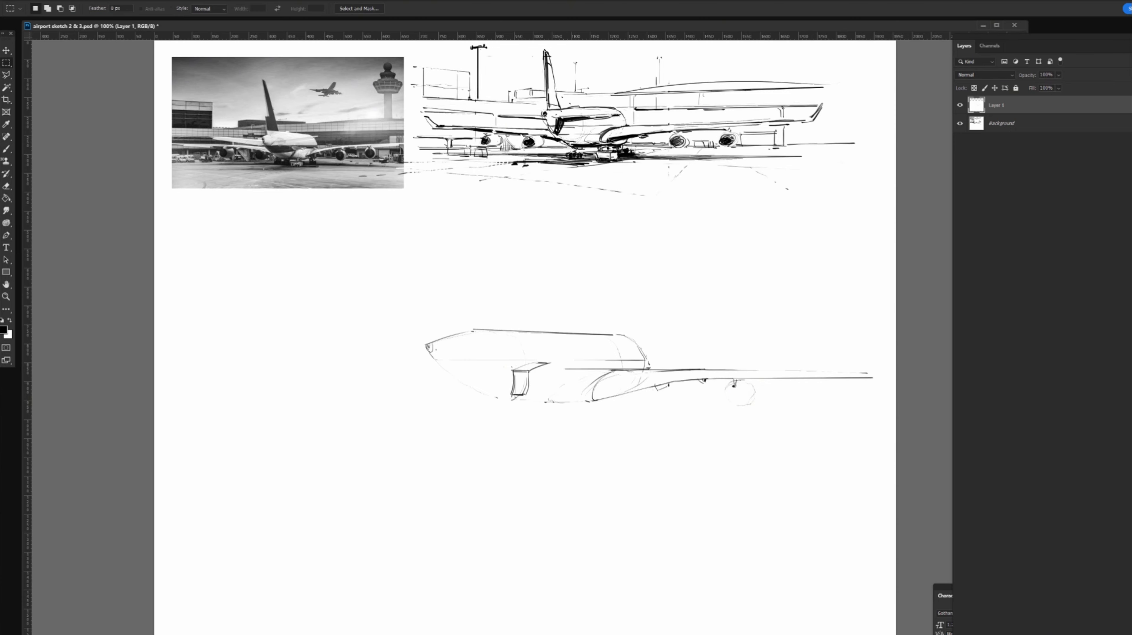
drag(6, 62, 41, 71)
drag(682, 431, 711, 462)
right_click(698, 452)
click(717, 573)
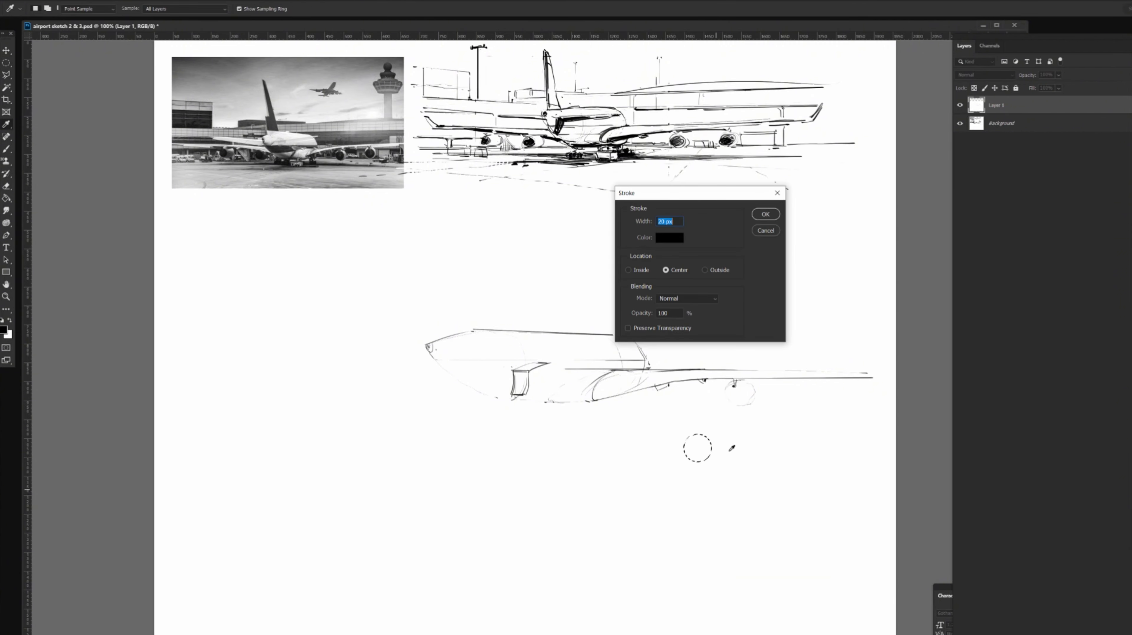
text(5)
key(Return)
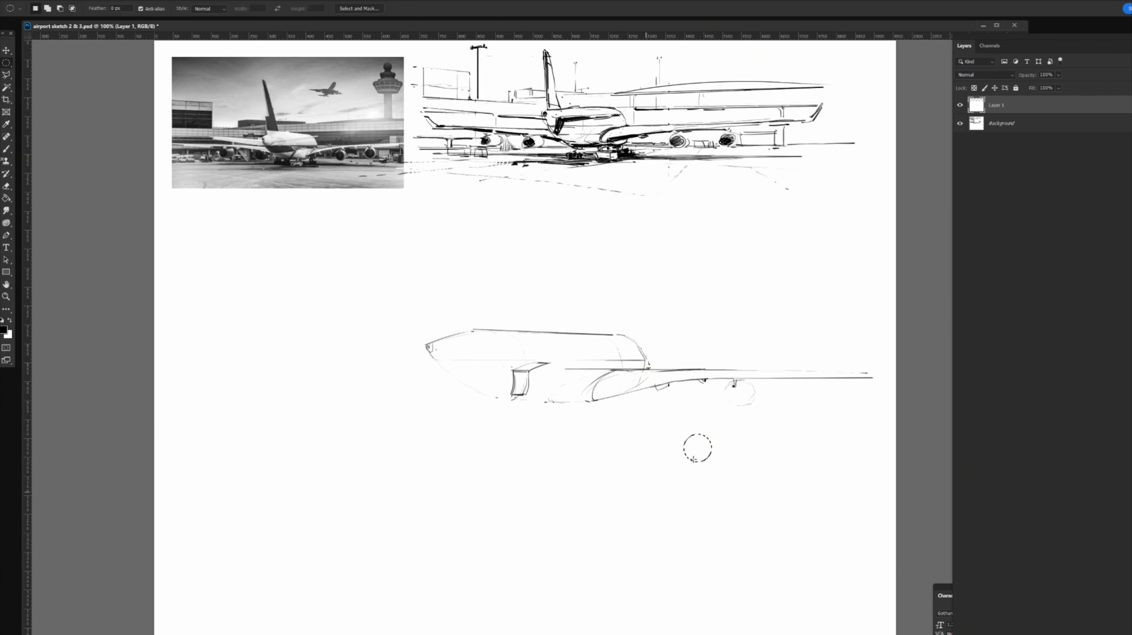
right_click(698, 448)
click(711, 568)
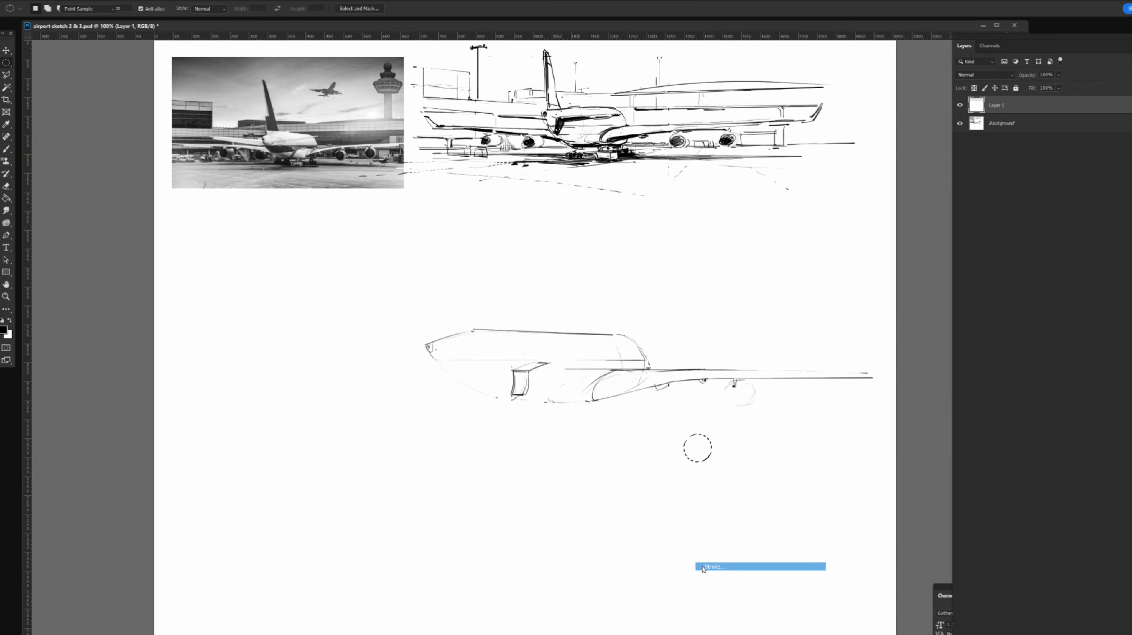
text(2)
key(Return)
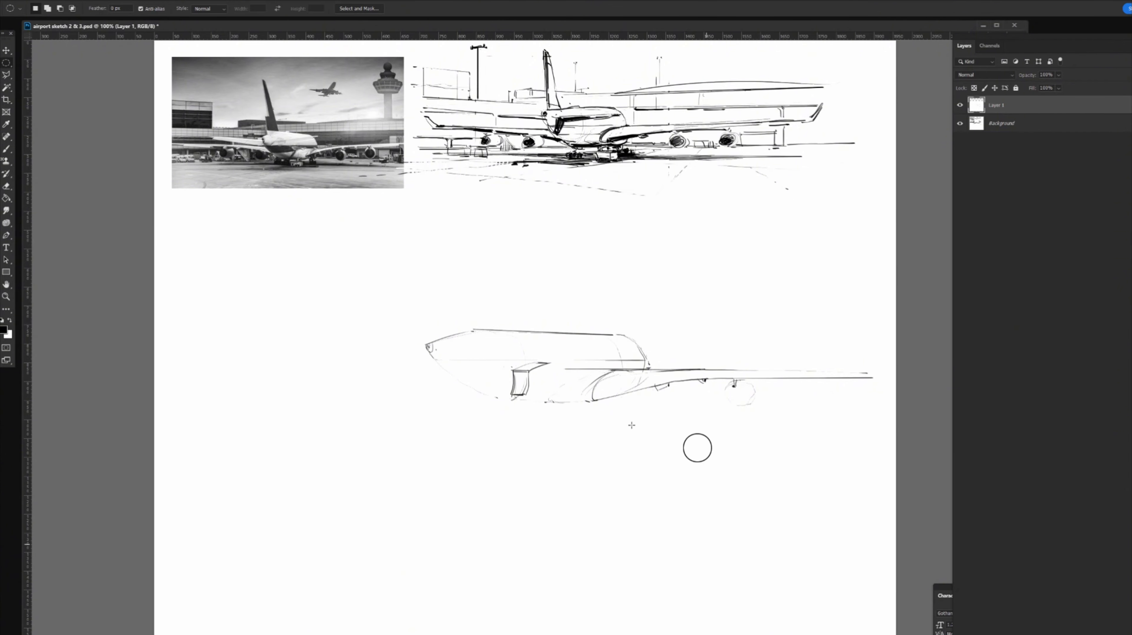
Try moving the stroked circle up toward the engine position, and undo the move and the stroke
key(v)
key(ctrl+a)
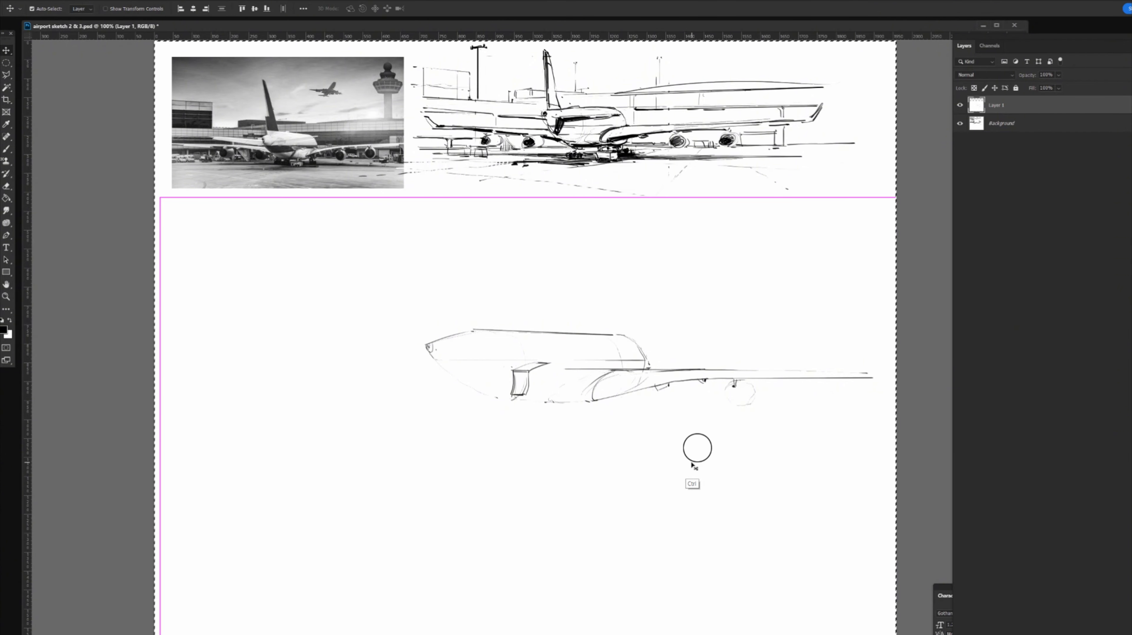
key(ctrl+d)
drag(692, 461, 736, 427)
key(ctrl+z)
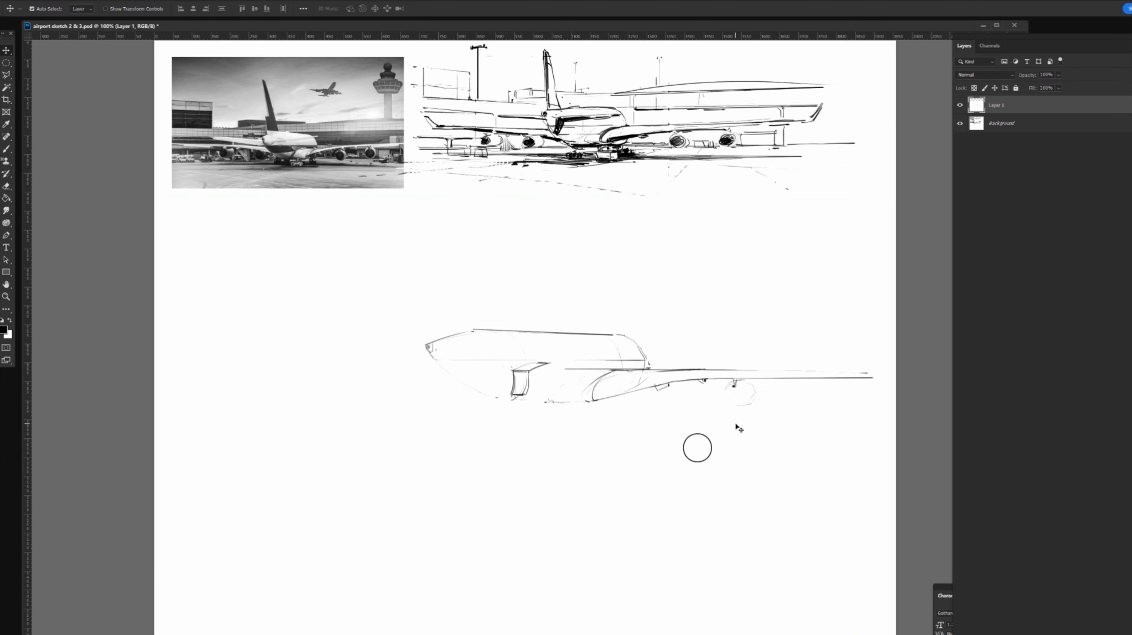
key(ctrl+z)
key(ctrl)
Create a new layer and stroke the circular selection on it in black
key(ctrl+shift+alt+n)
drag(696, 456, 710, 502)
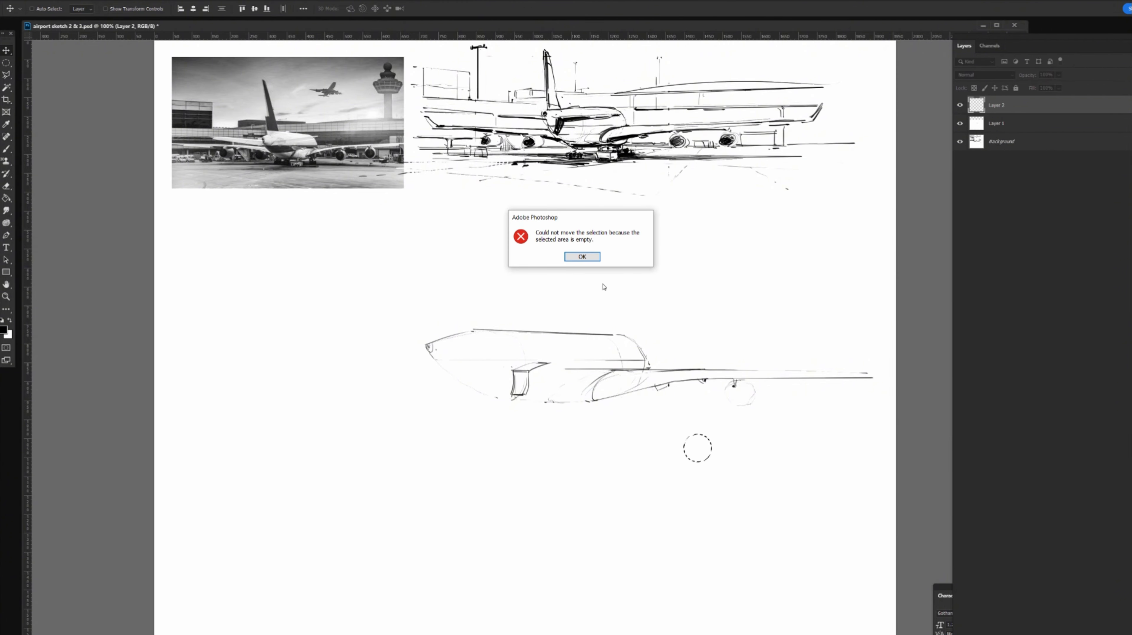
click(582, 256)
key(m)
key(i)
right_click(691, 438)
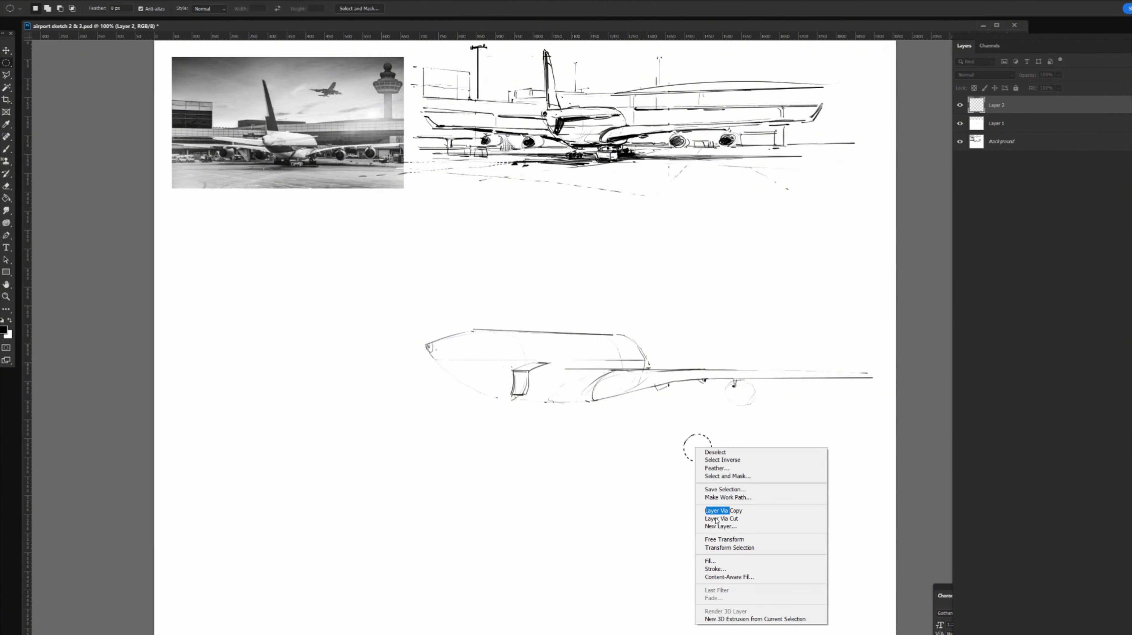
click(707, 568)
key(Return)
key(m)
key(ctrl+d)
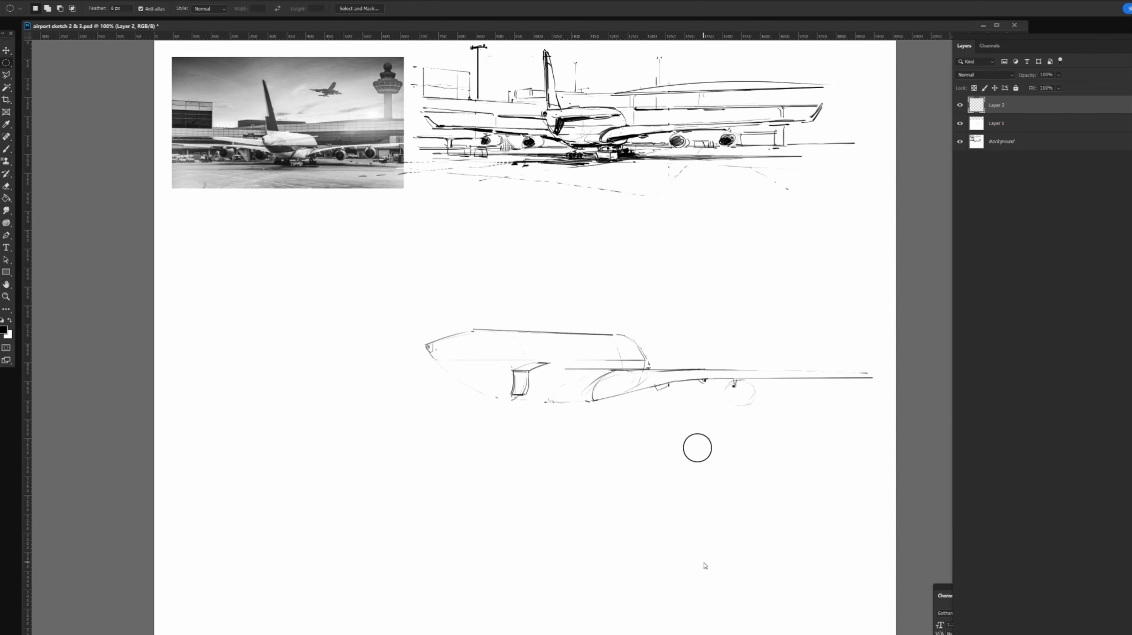
Move the circle up under the right wing onto the sketched engine and scale it down slightly
key(ctrl)
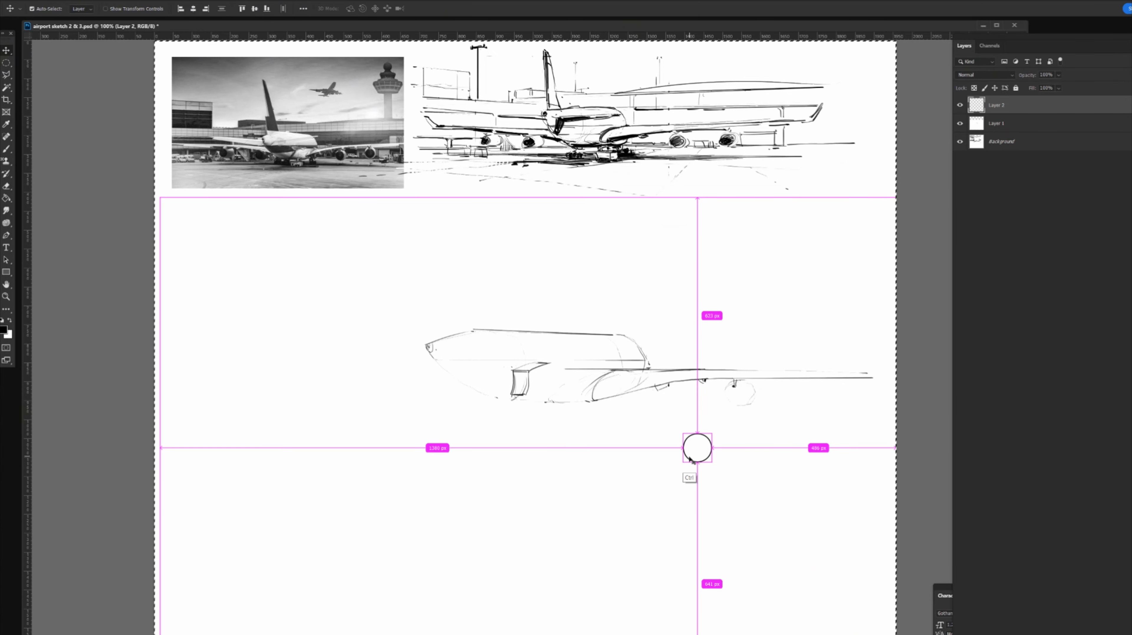
drag(701, 454, 743, 399)
key(ctrl+t)
key(Return)
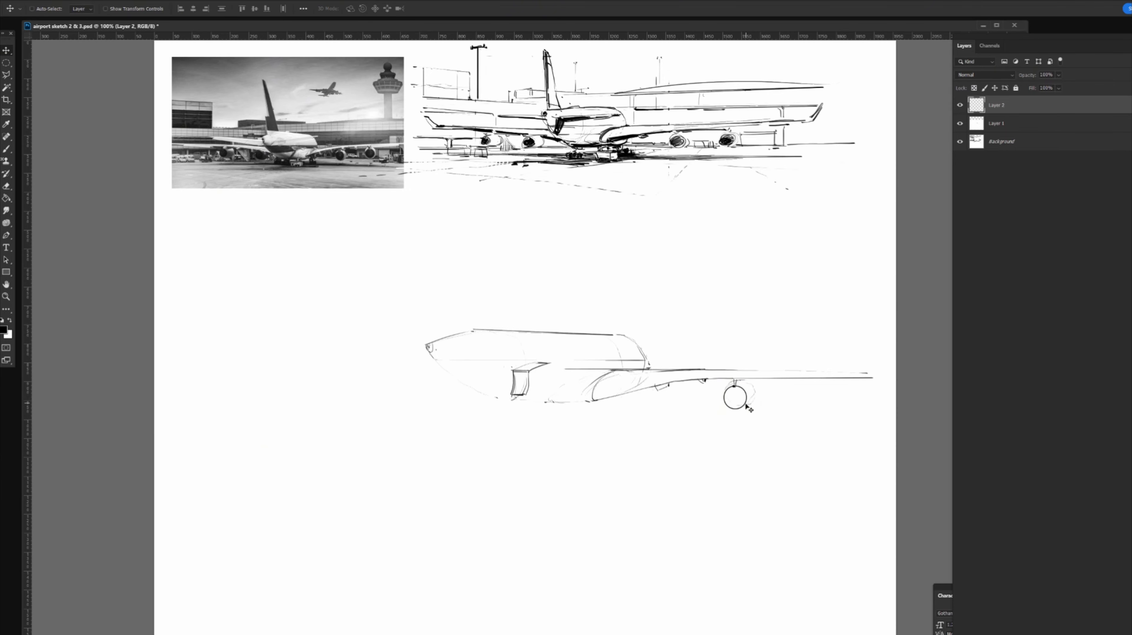
Duplicate the engine circle and scale the copy to about 86% as an inner ring
key(ctrl+t)
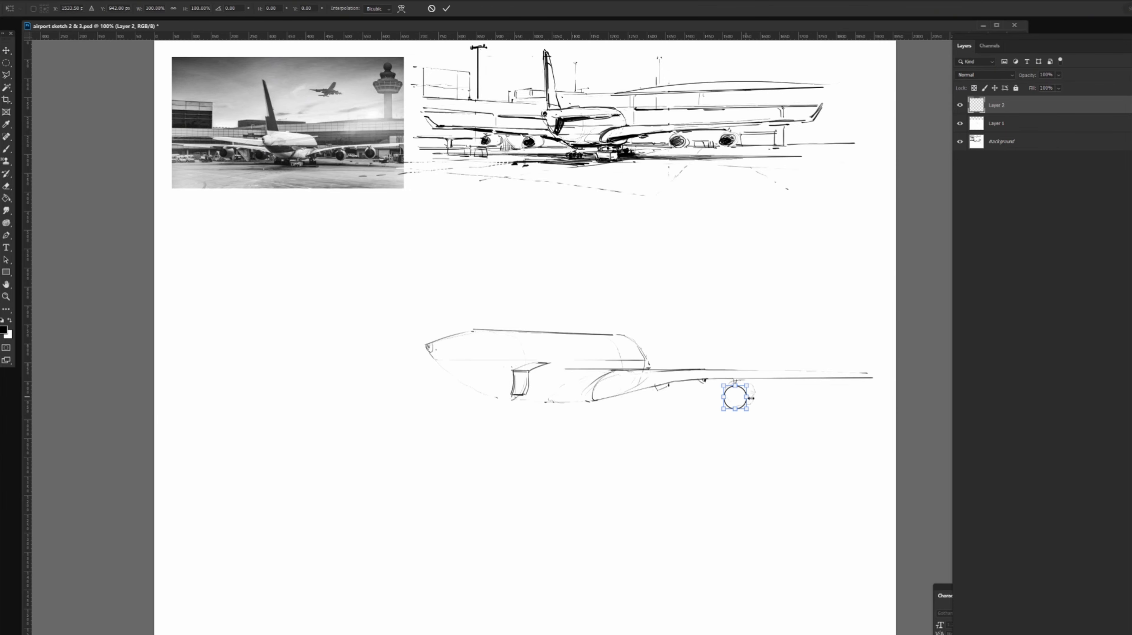
drag(751, 399, 744, 388)
key(Return)
key(ctrl+t)
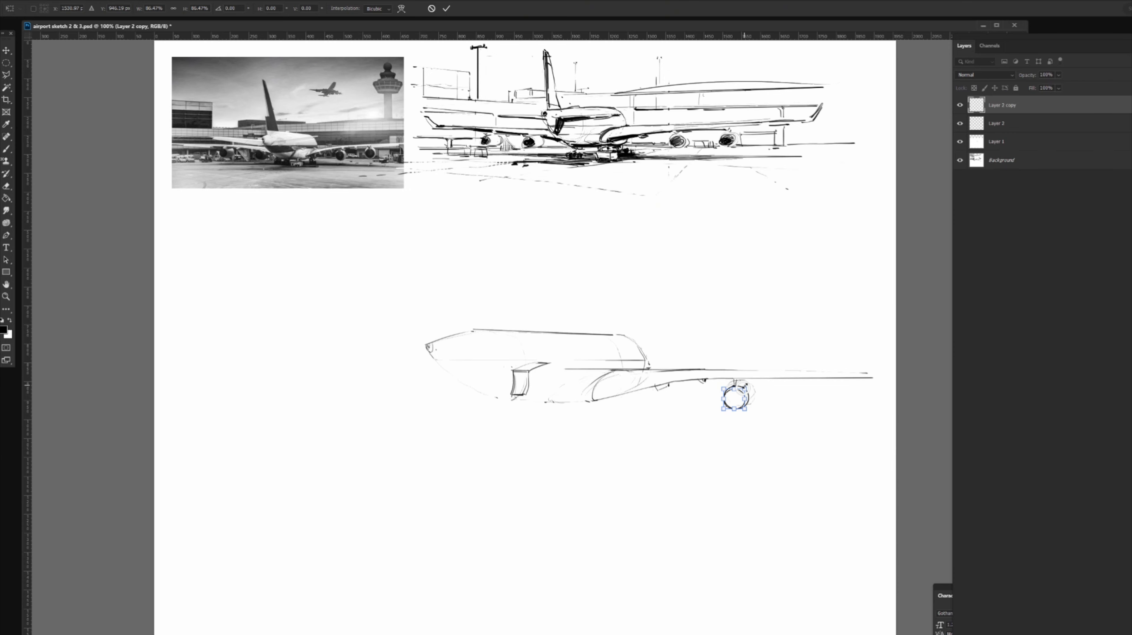
right_click(744, 388)
key(Escape)
drag(739, 393, 741, 384)
key(Return)
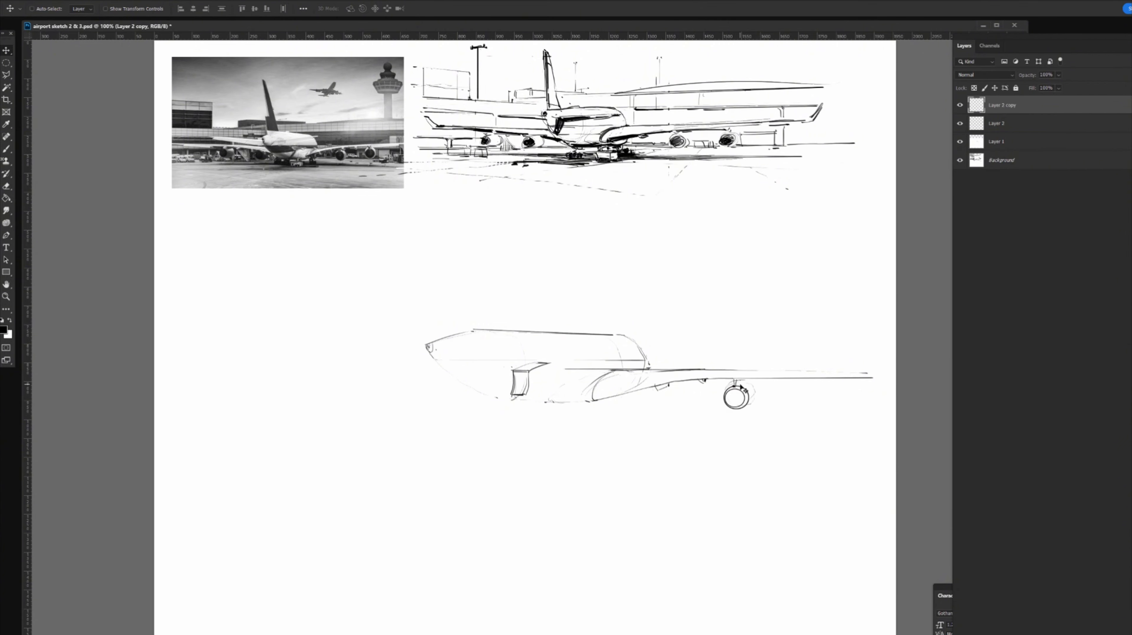
Shrink the inner circle copy a little more and try different positions for it inside the engine circle
key(ctrl+t)
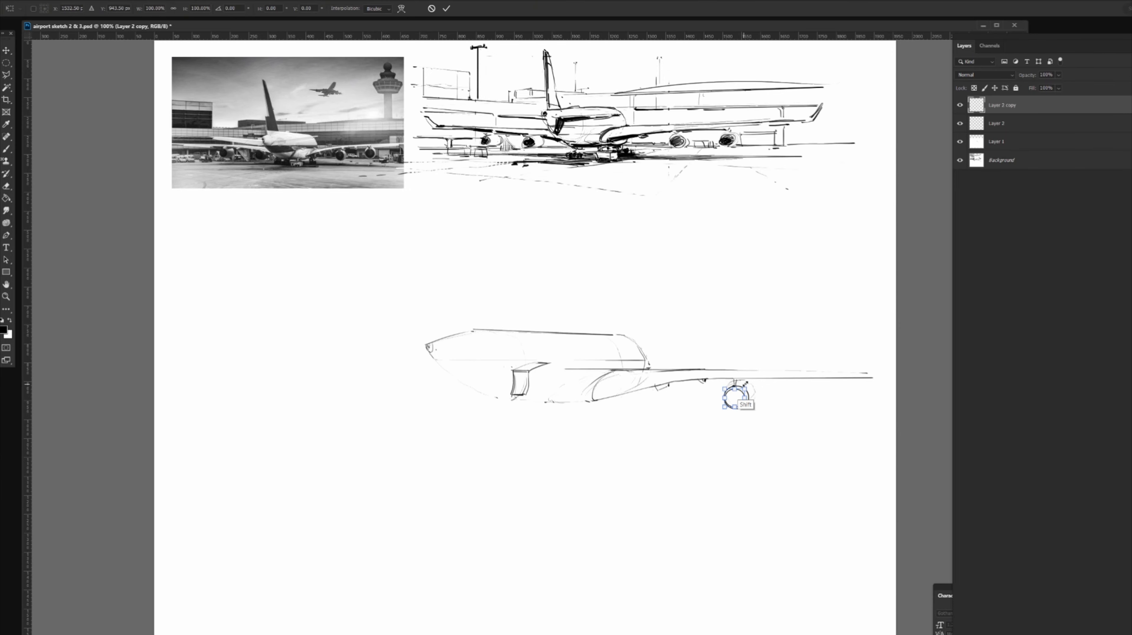
drag(745, 386, 743, 387)
key(Return)
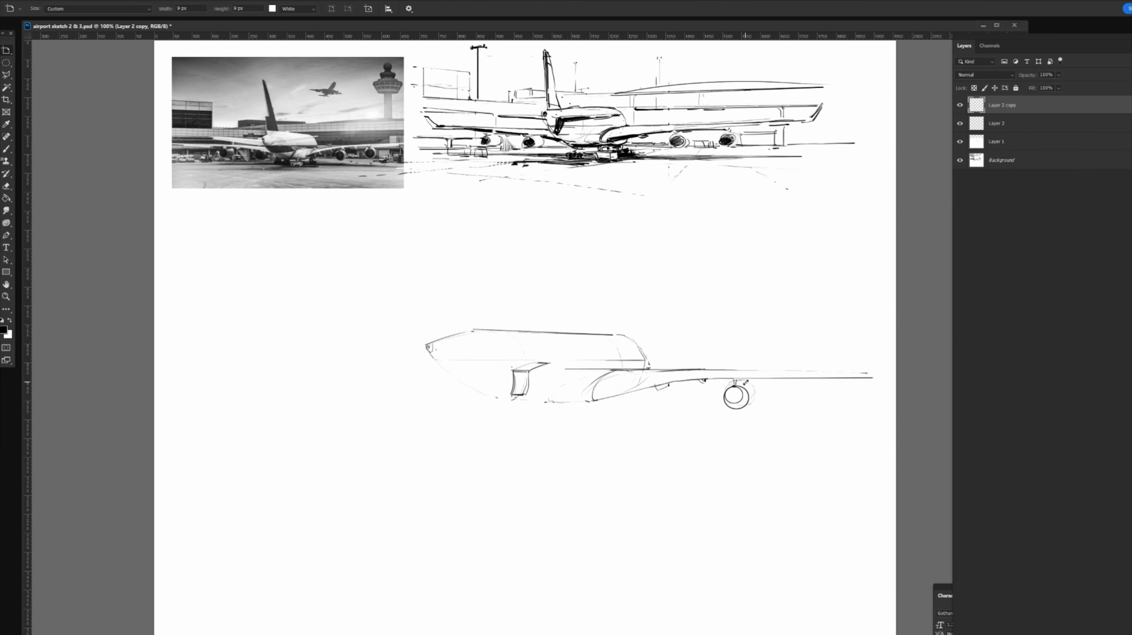
drag(746, 382, 762, 385)
key(shift+Right)
key(shift+Down)
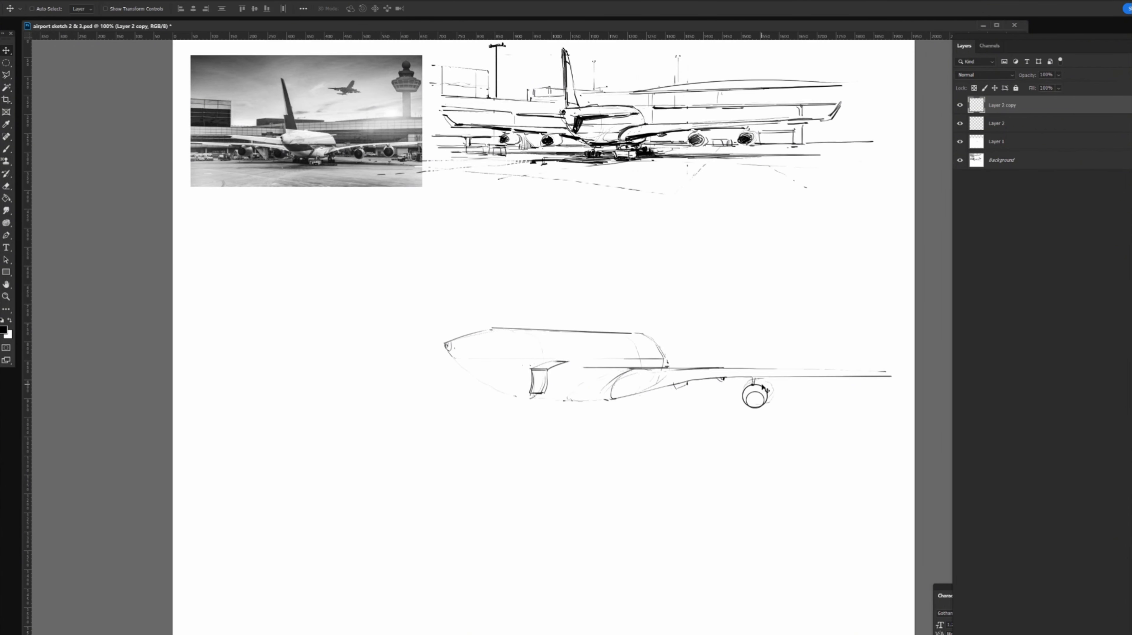
key(shift+Left)
key(ctrl+z)
key(ctrl)
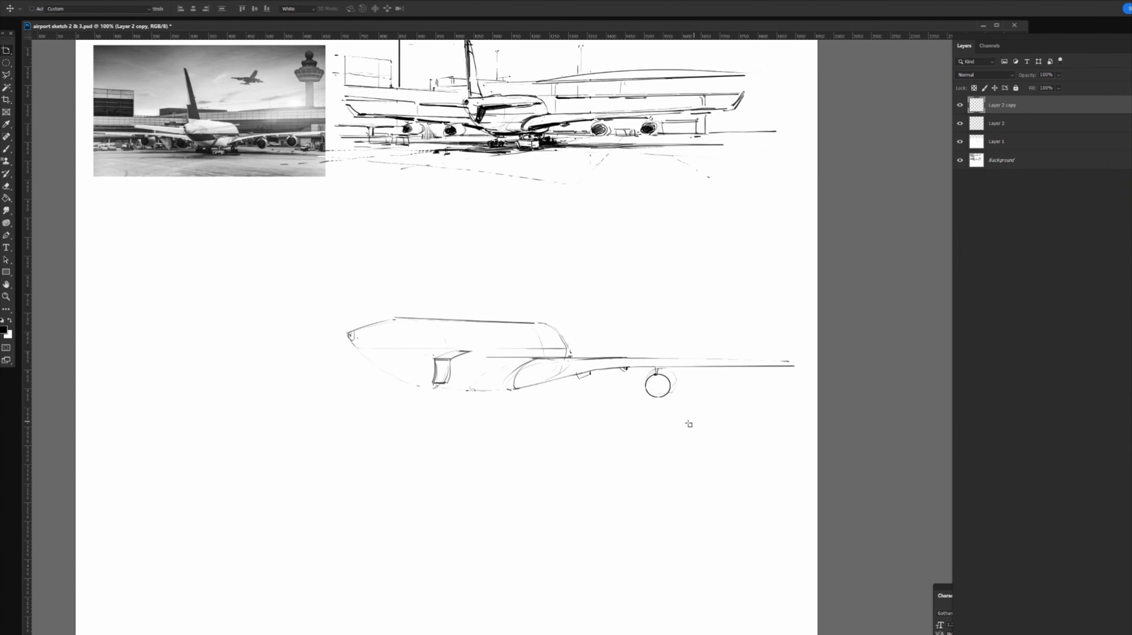
key(ctrl)
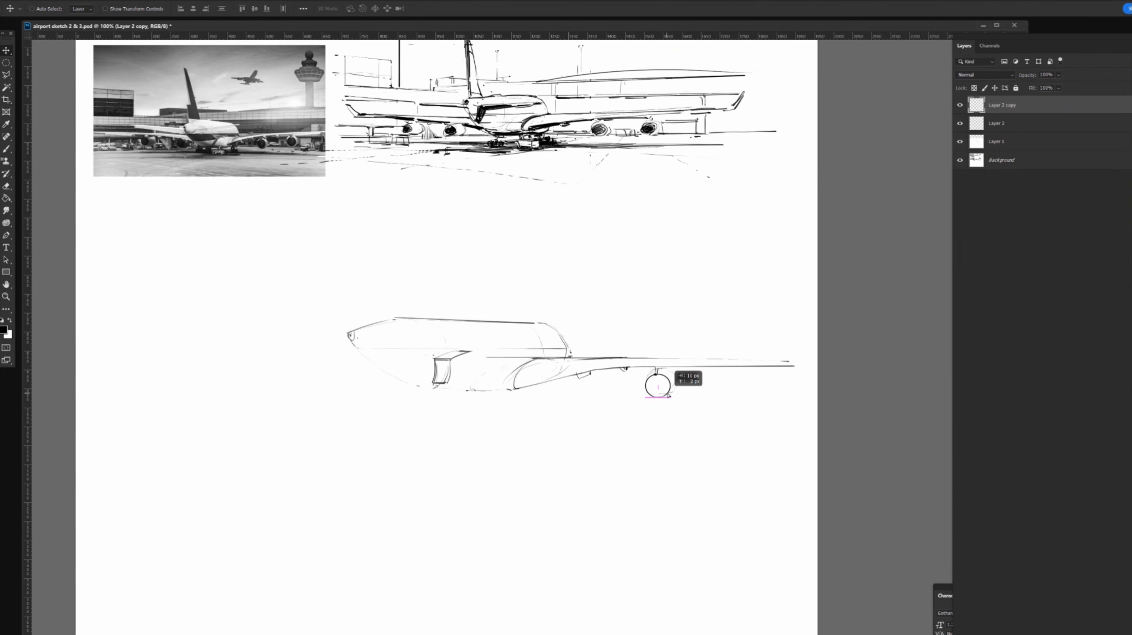
key(ctrl)
click(960, 107)
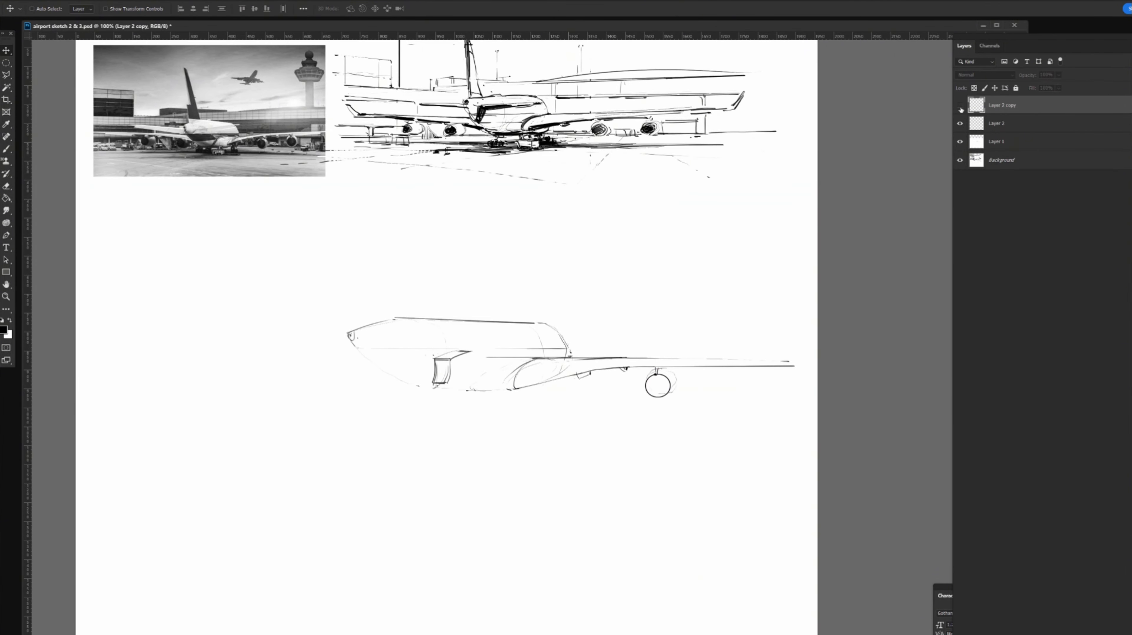
click(959, 107)
drag(366, 334, 332, 365)
key(shift+v)
drag(607, 446, 640, 396)
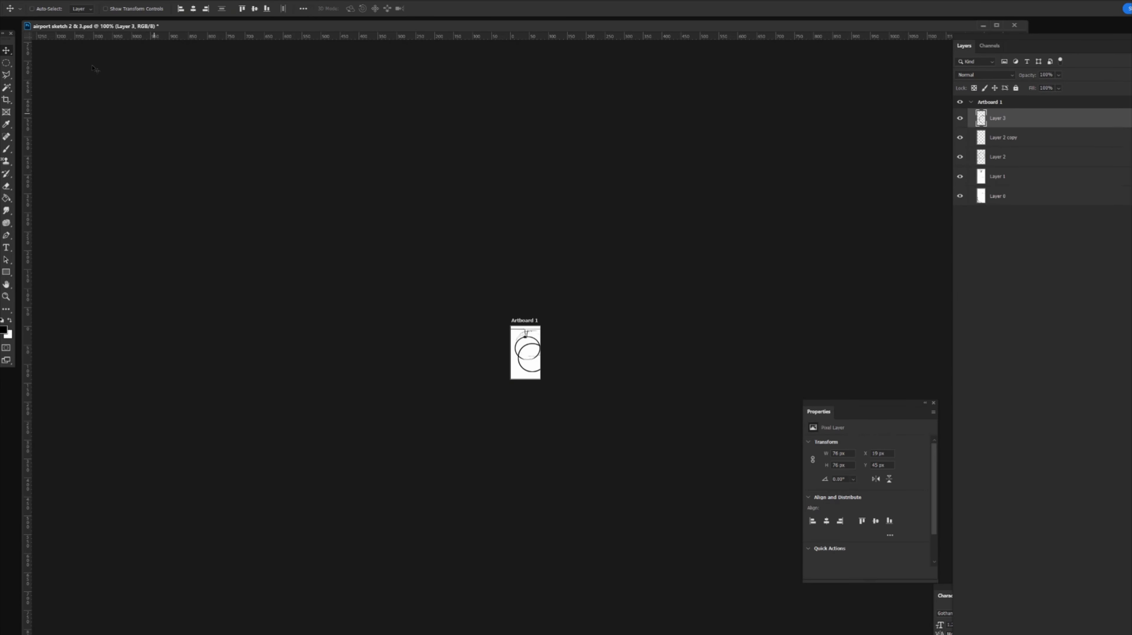
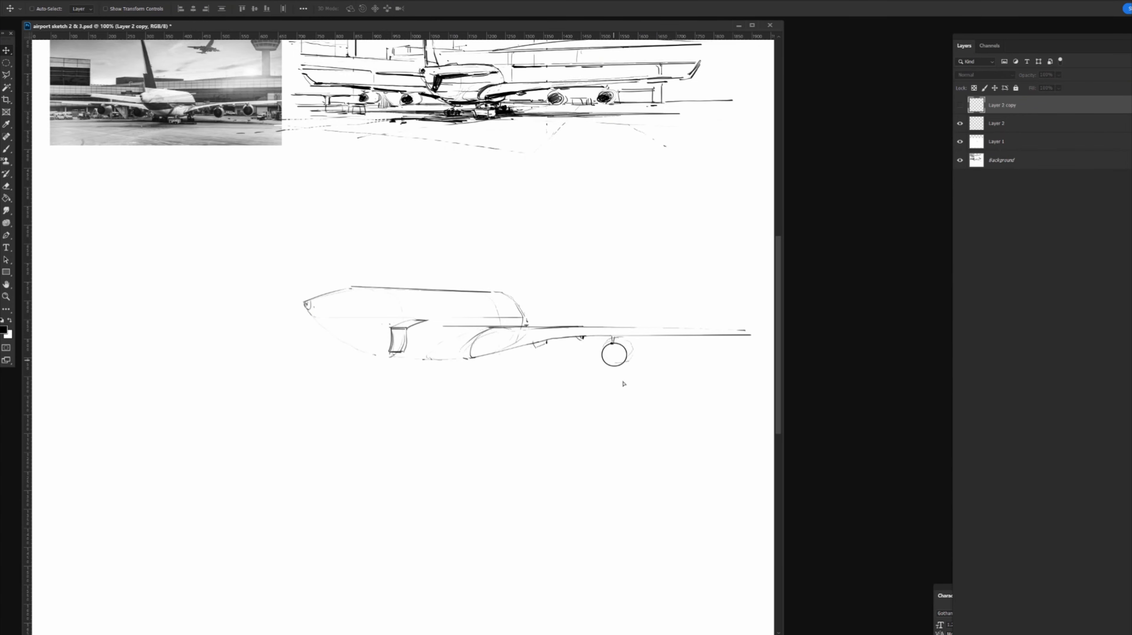
Duplicate the engine circle from Layer 2, hide Layer 2 copy, and scale the new duplicate to about 85%
click(996, 123)
click(960, 105)
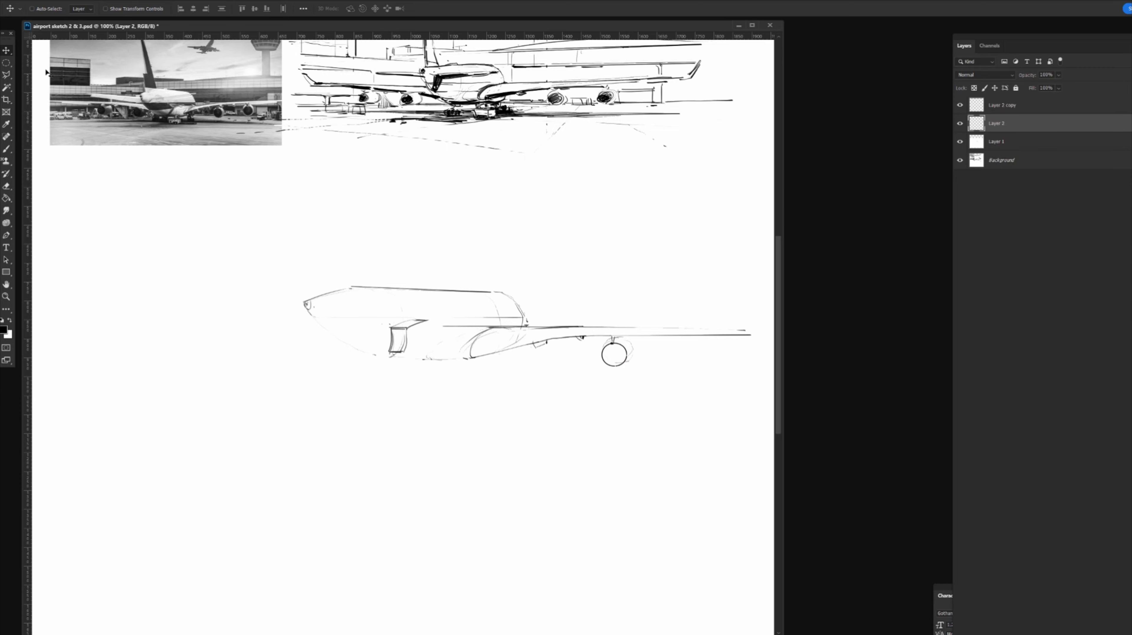
drag(621, 366, 624, 340)
click(960, 105)
key(ctrl+t)
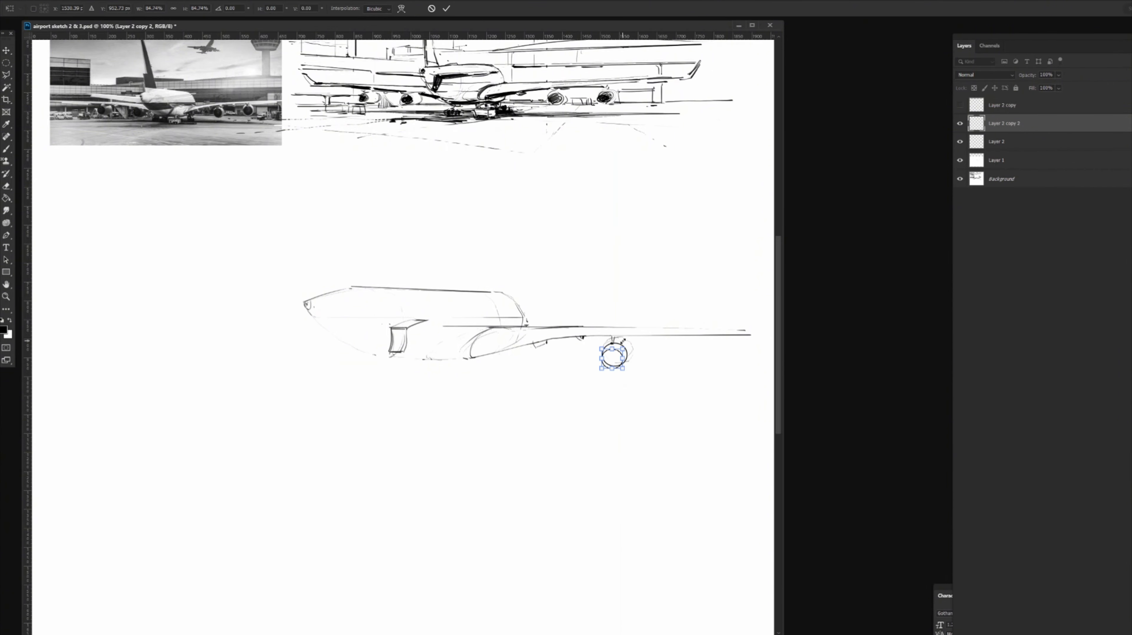
key(Return)
Nudge the smaller circle up and slightly right to center it inside the engine circle
key(Up)
key(Up)
key(Up)
key(Up)
key(Right)
key(Right)
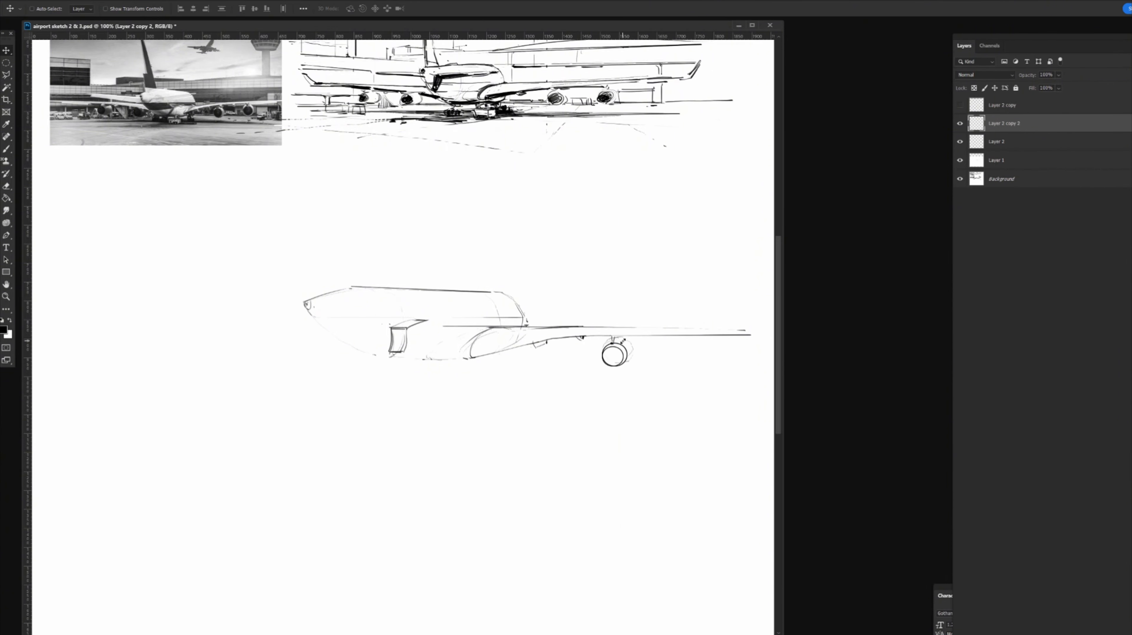
key(Up)
key(Up)
key(Up)
Fine-tune the inner circle's size and position, and merge it with the outer engine circle on Layer 2
key(ctrl+t)
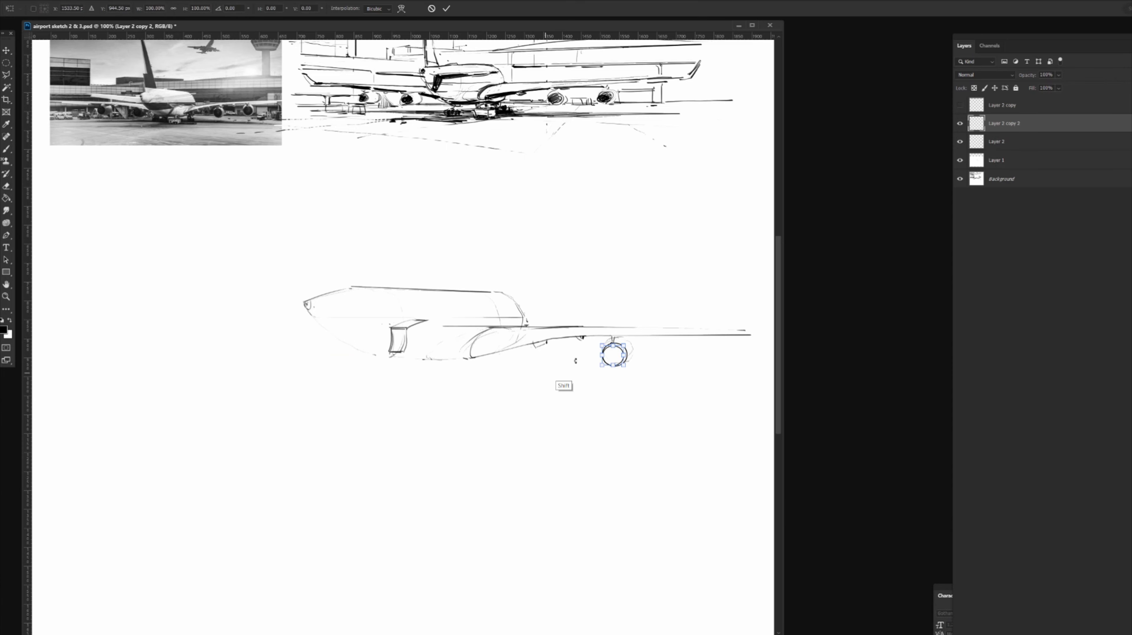
drag(624, 364, 622, 363)
key(Return)
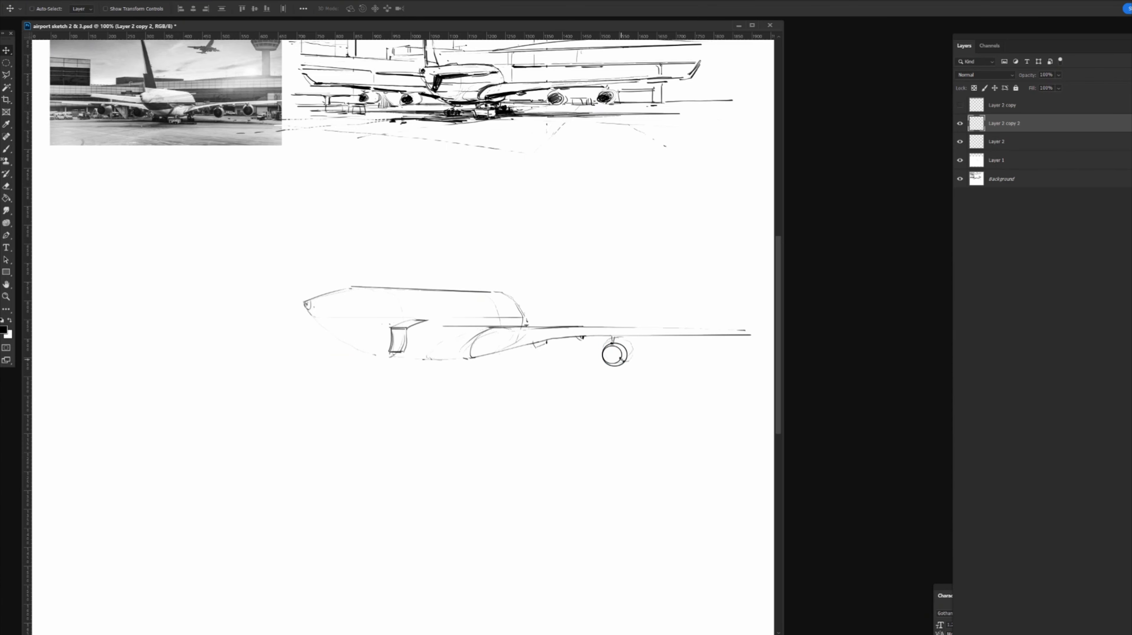
key(Right)
key(Right)
key(ctrl+e)
drag(648, 370, 645, 370)
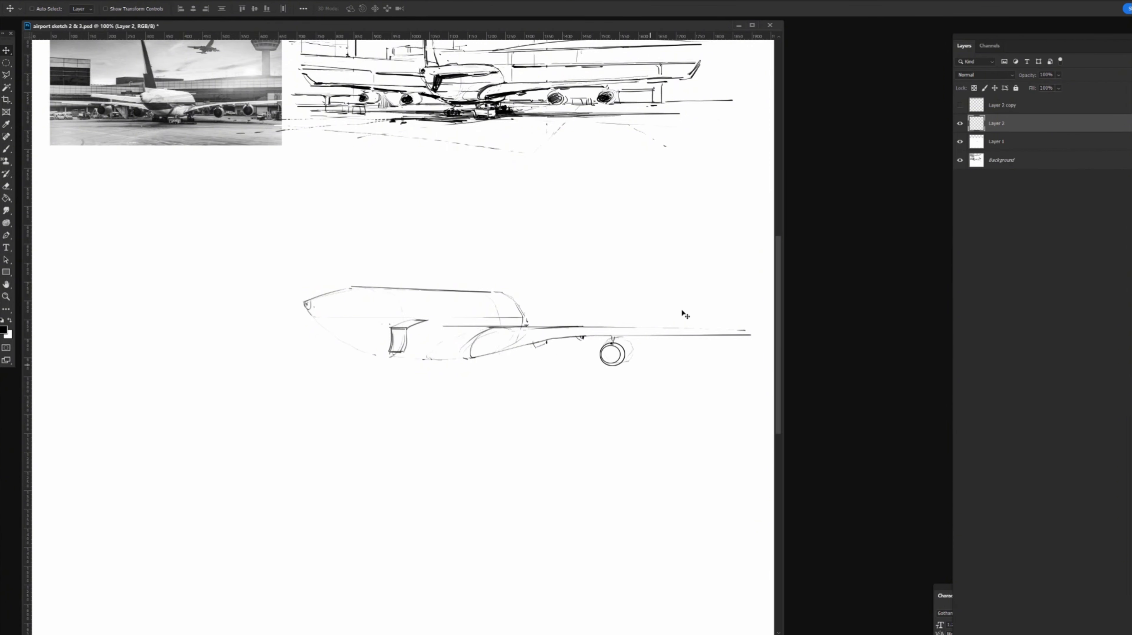
Brush small dark fairing marks along the lower edge of the outer right wing
drag(568, 362, 565, 412)
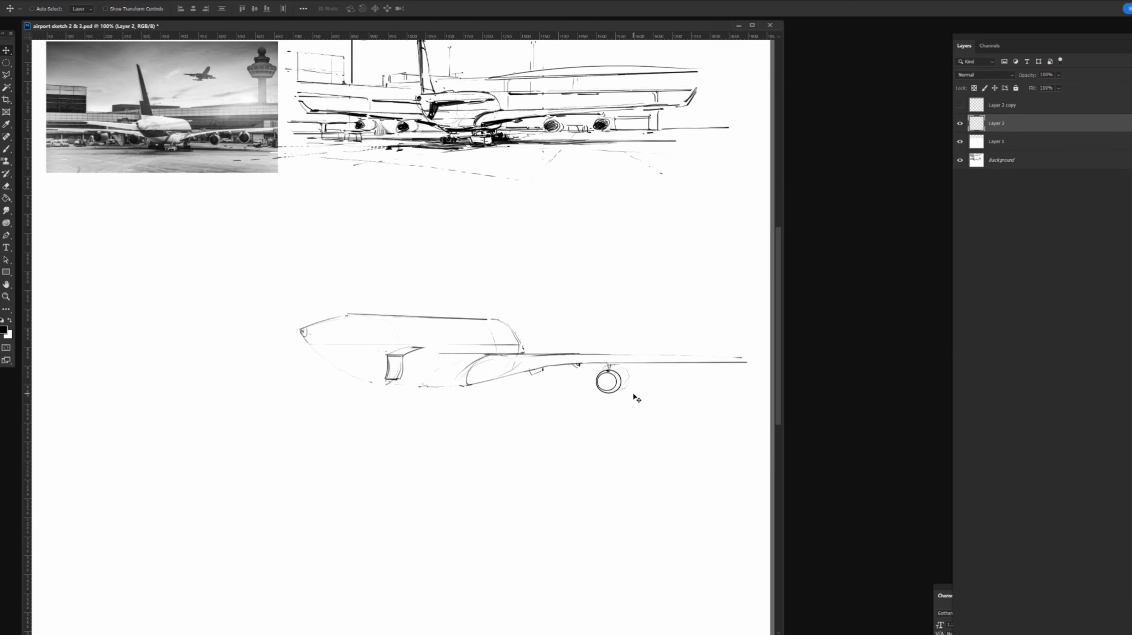
key(b)
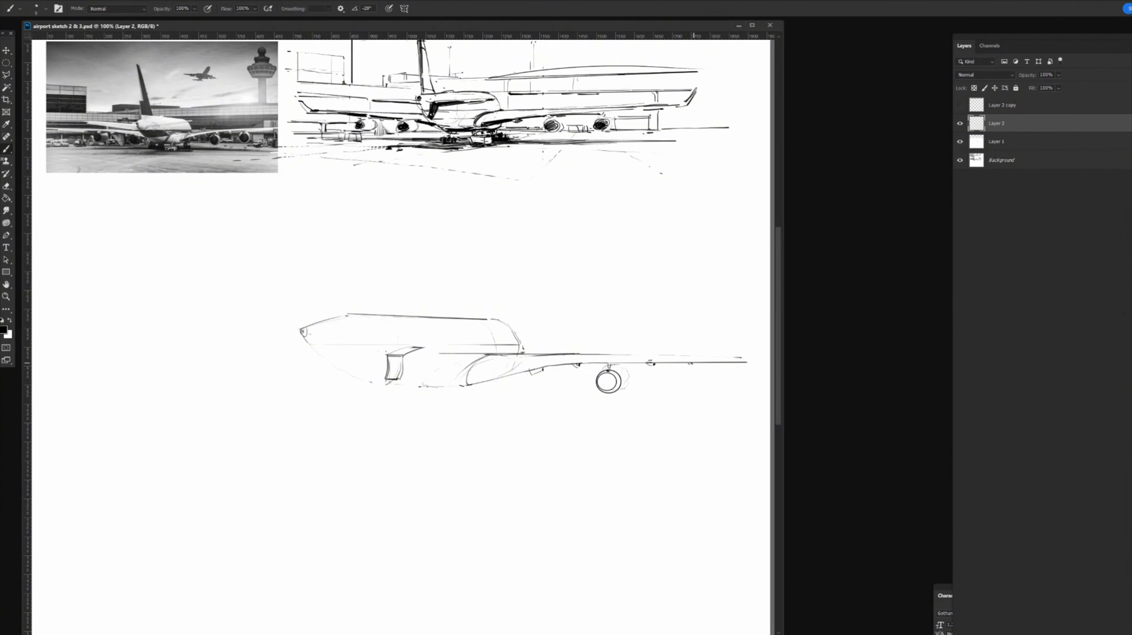
Paste another circle, move it under the outer right wing as a second engine, and scale it down
key(ctrl+v)
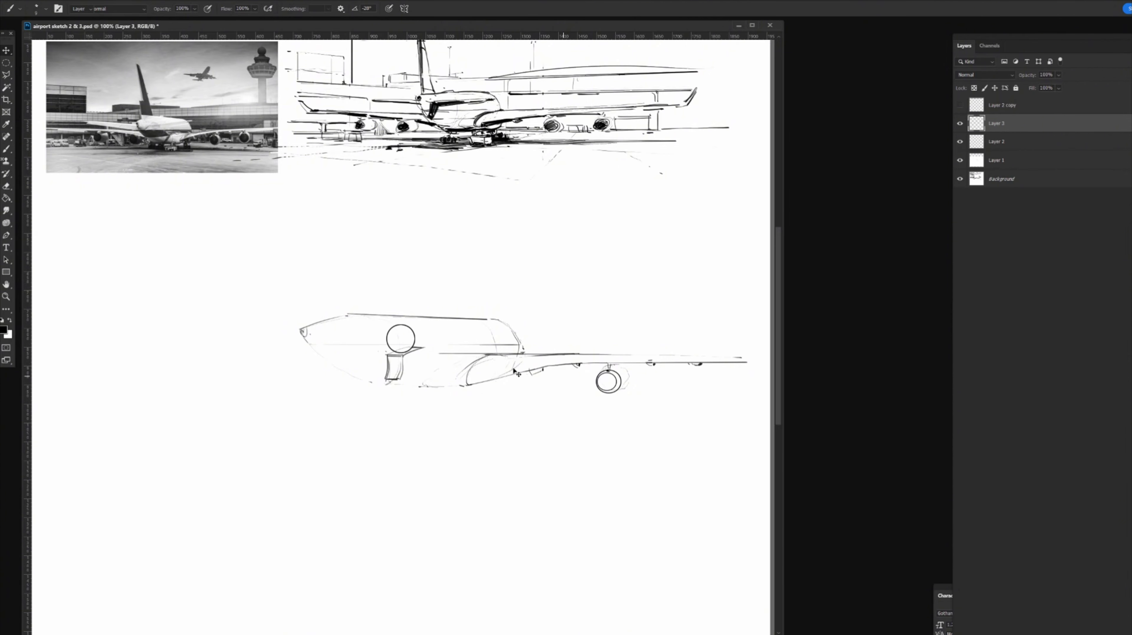
drag(409, 346, 710, 365)
key(ctrl+t)
key(Return)
Shrink the duplicated circle inside the outer right wing's engine ring and nudge it down and right to center it
key(ctrl+t)
key(Return)
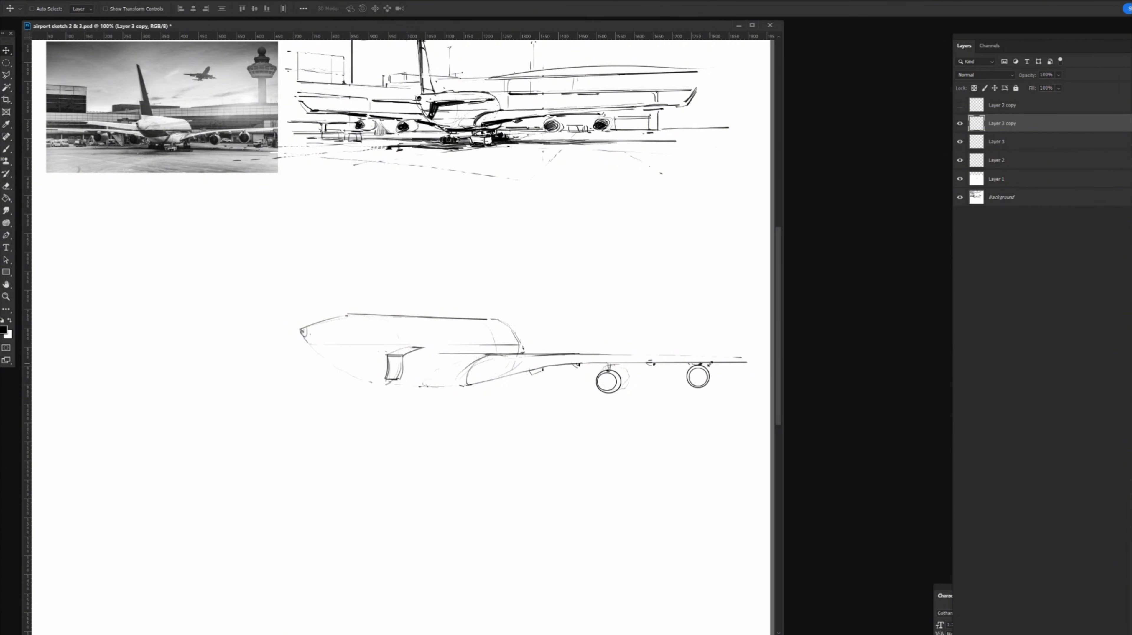
key(ctrl+t)
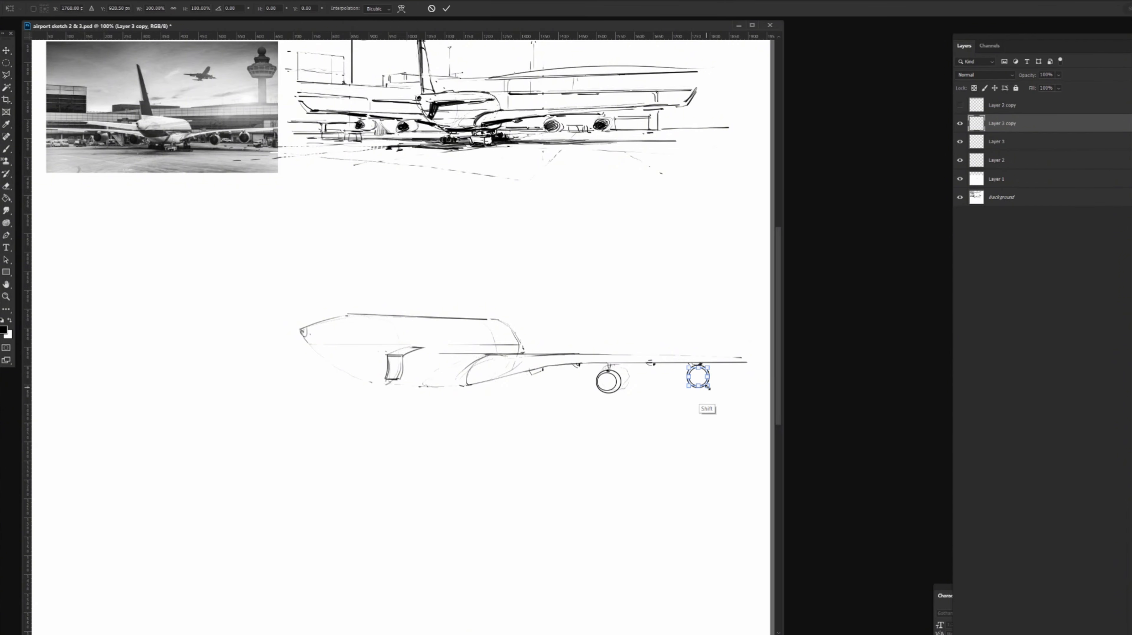
drag(709, 388, 709, 388)
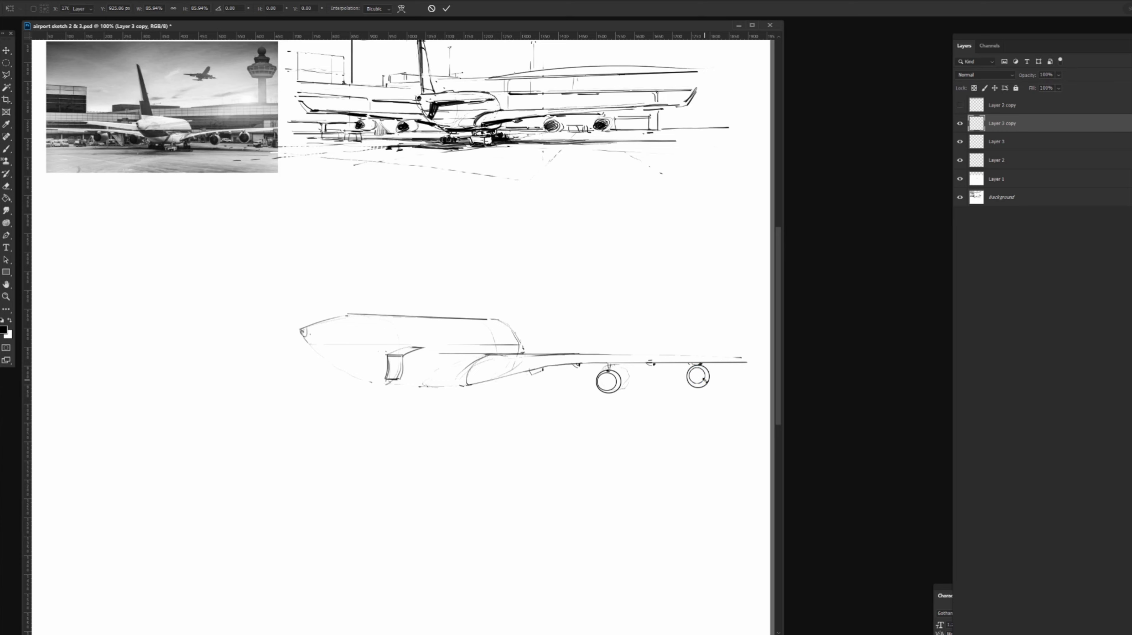
key(Return)
key(Down)
key(Right)
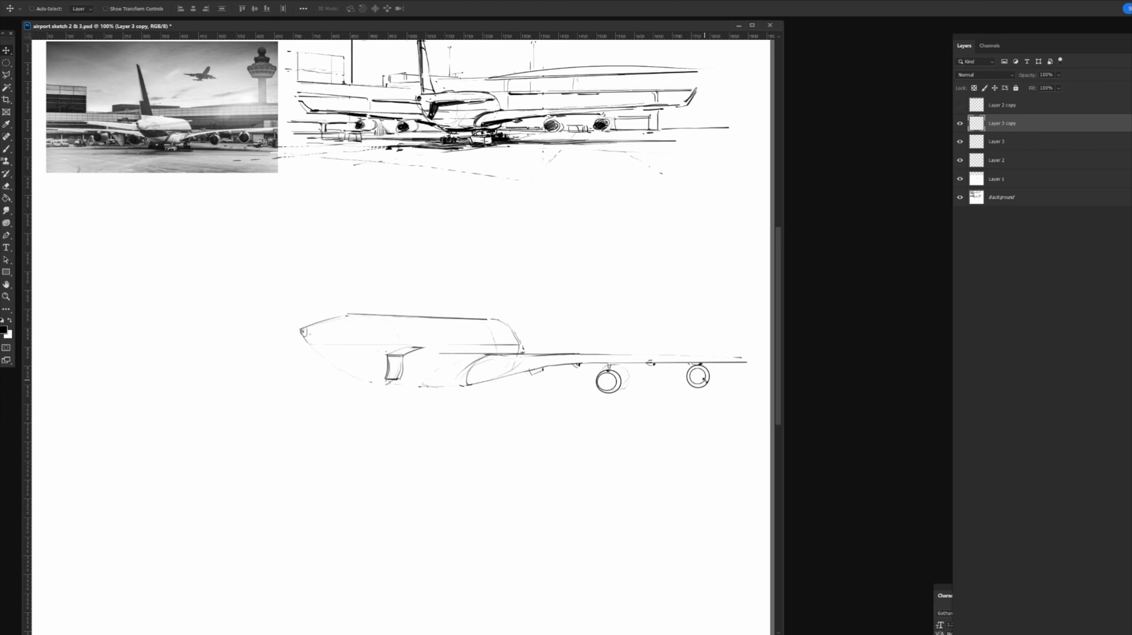
Brush a center dot in the outer engine, extend the right wing's lower edge outward, and strengthen the fuselage's horizontal lines
key(b)
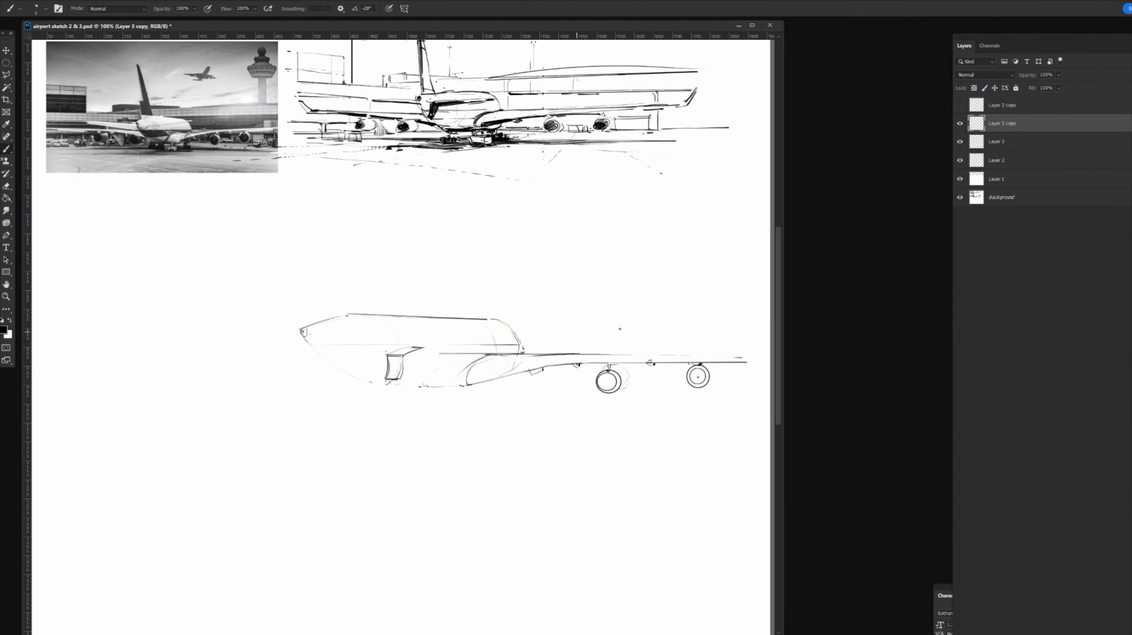
drag(571, 363, 759, 362)
drag(430, 351, 408, 354)
drag(329, 361, 376, 358)
drag(307, 345, 521, 344)
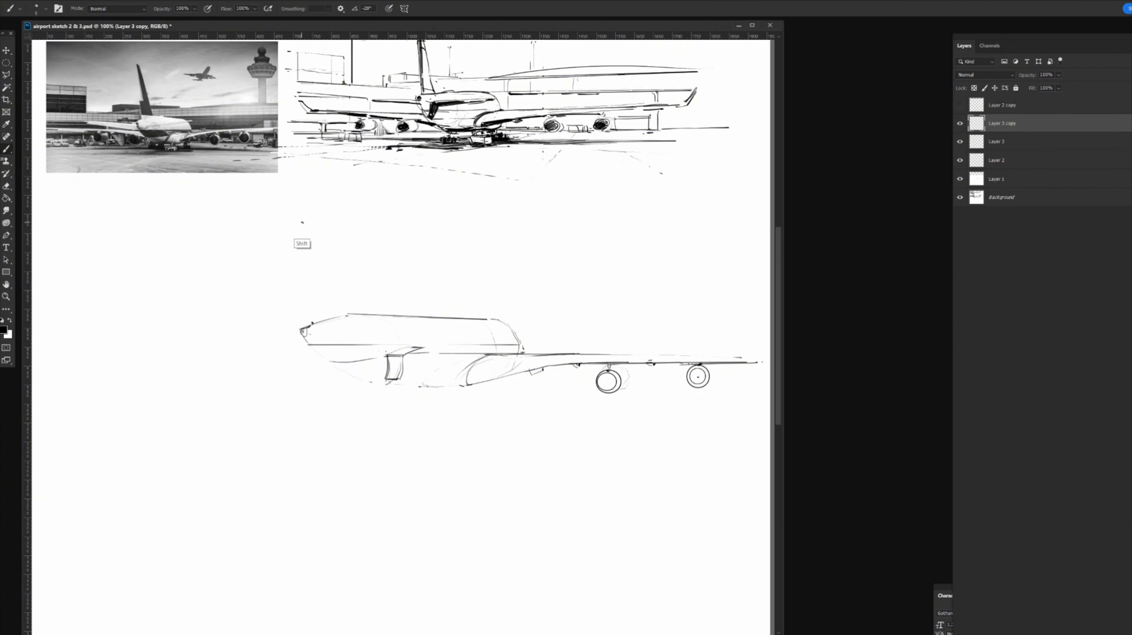
Draw the tall tail fin above the rear fuselage with straight brush lines for its slanted edges and a short tip
shift+click(298, 210)
shift+click(341, 314)
shift+click(310, 313)
key(x)
key(x)
Brush the curved underside of the rear fuselage and widen the document window to show the whole right wing
drag(429, 347, 467, 359)
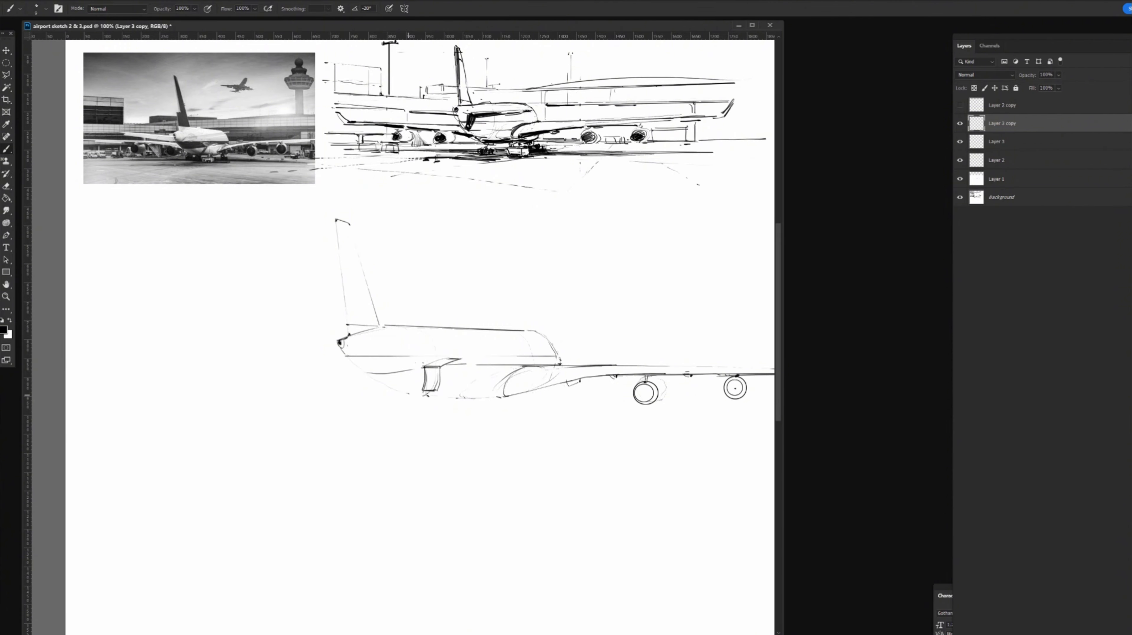
mouse_move(363, 369)
mouse_down()
mouse_move(416, 395)
mouse_move(392, 388)
mouse_move(504, 397)
mouse_up()
drag(779, 528, 897, 484)
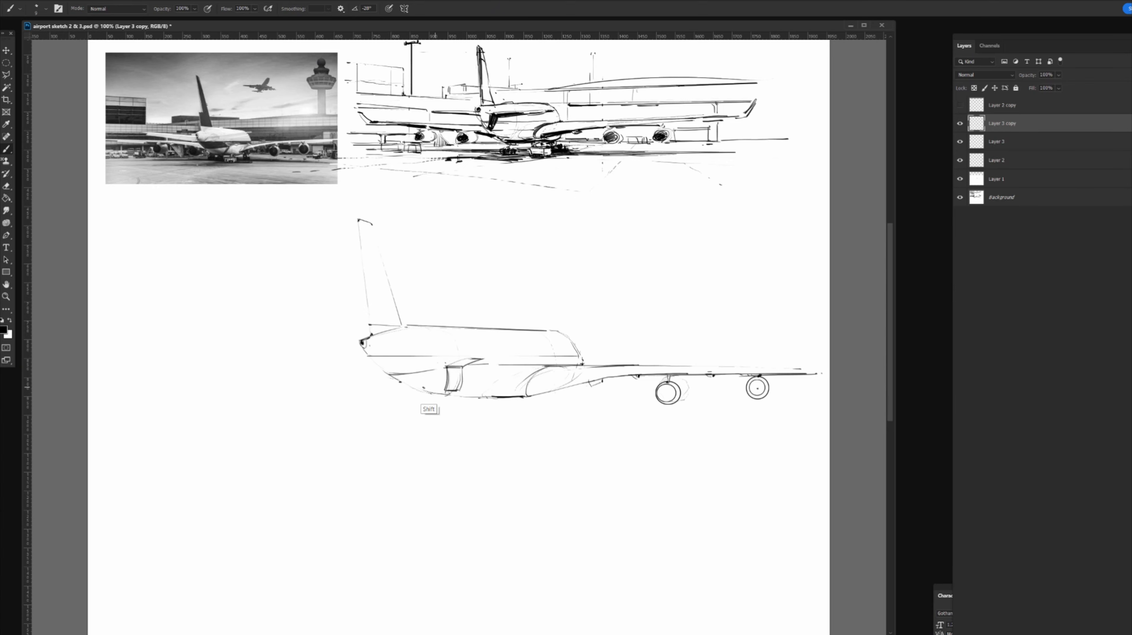
Draw the left wing's outline with straight brush lines along its lower edge, tip and upper edge
click(405, 383)
shift+click(343, 375)
key(shift)
shift+click(181, 373)
drag(165, 370, 177, 368)
shift+click(382, 370)
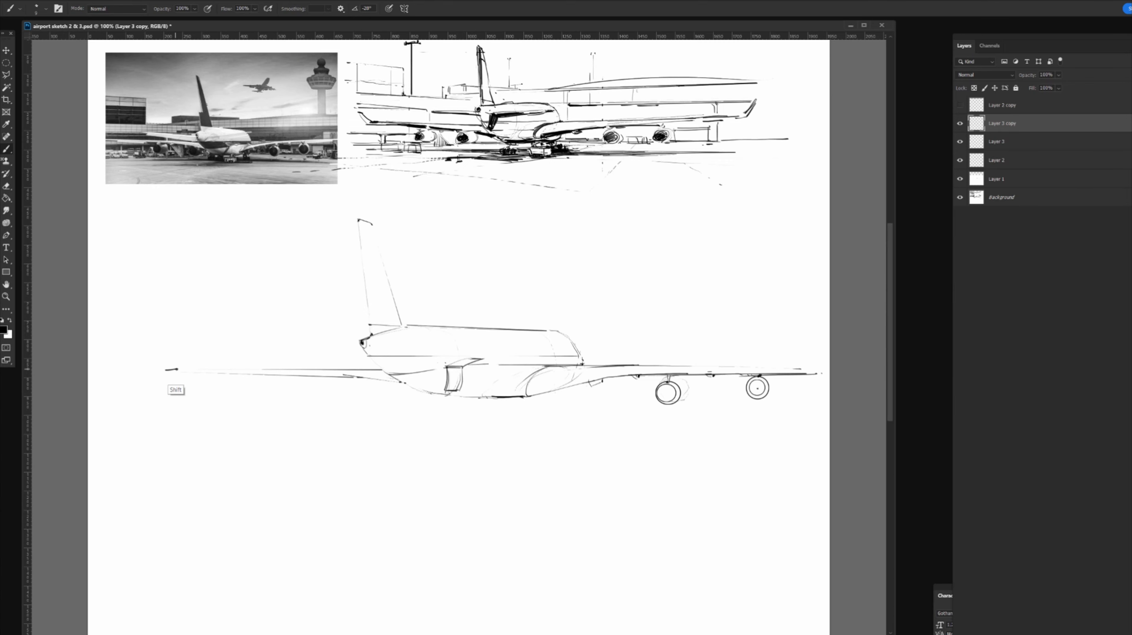
Strengthen the left wing's upper edge with repeated straight lines and darken its lower edge near the fuselage
shift+click(177, 369)
click(166, 369)
shift+click(381, 369)
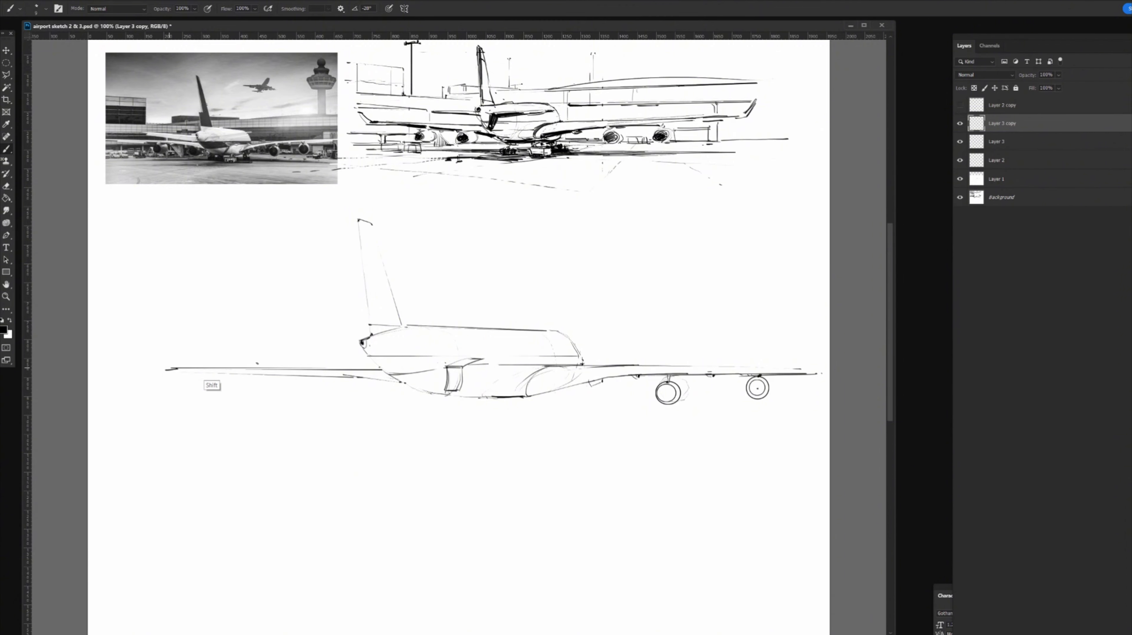
shift+click(381, 368)
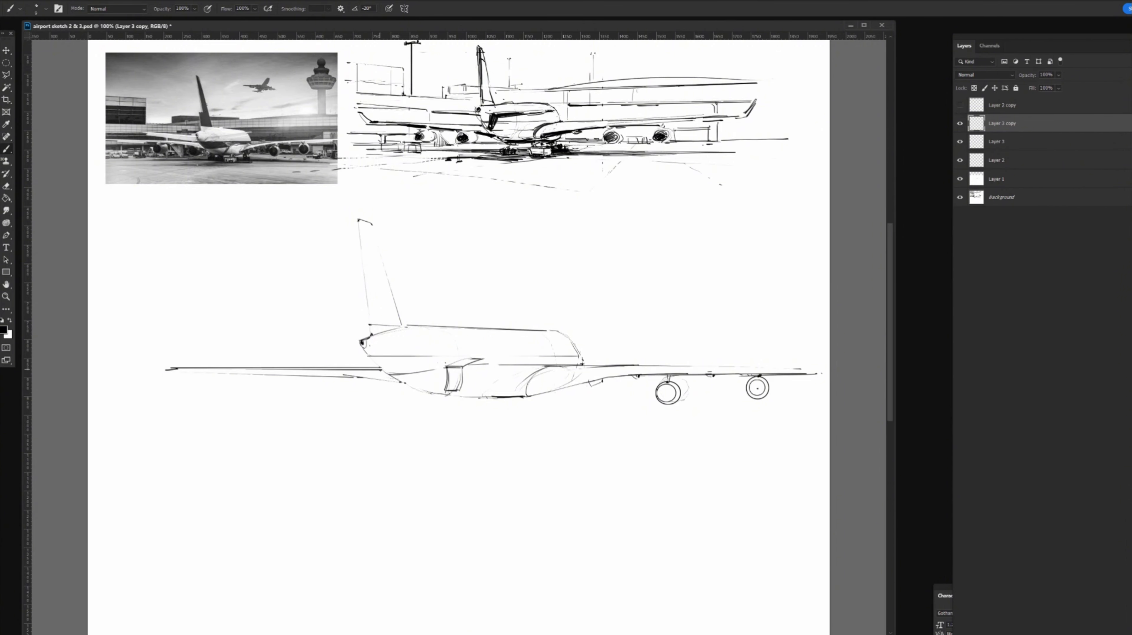
key(x)
key(x)
drag(355, 377, 394, 382)
Paste the circle as a new layer and move it beneath the inner left wing
key(ctrl+v)
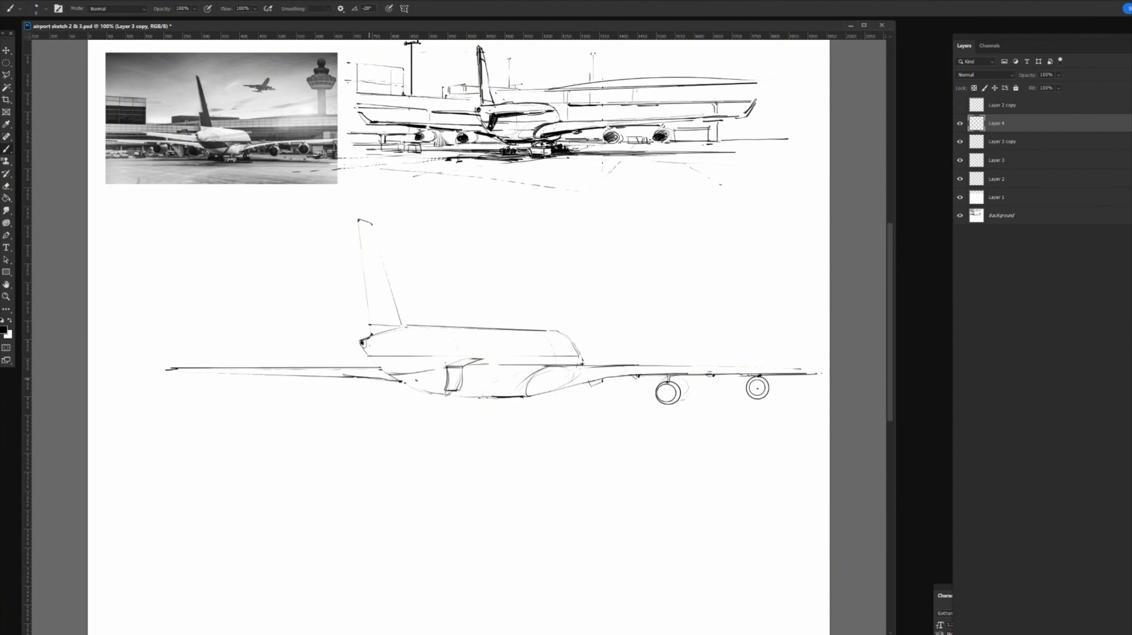
key(v)
drag(461, 344, 363, 396)
key(ctrl+t)
key(Return)
key(ctrl+z)
key(ctrl+z)
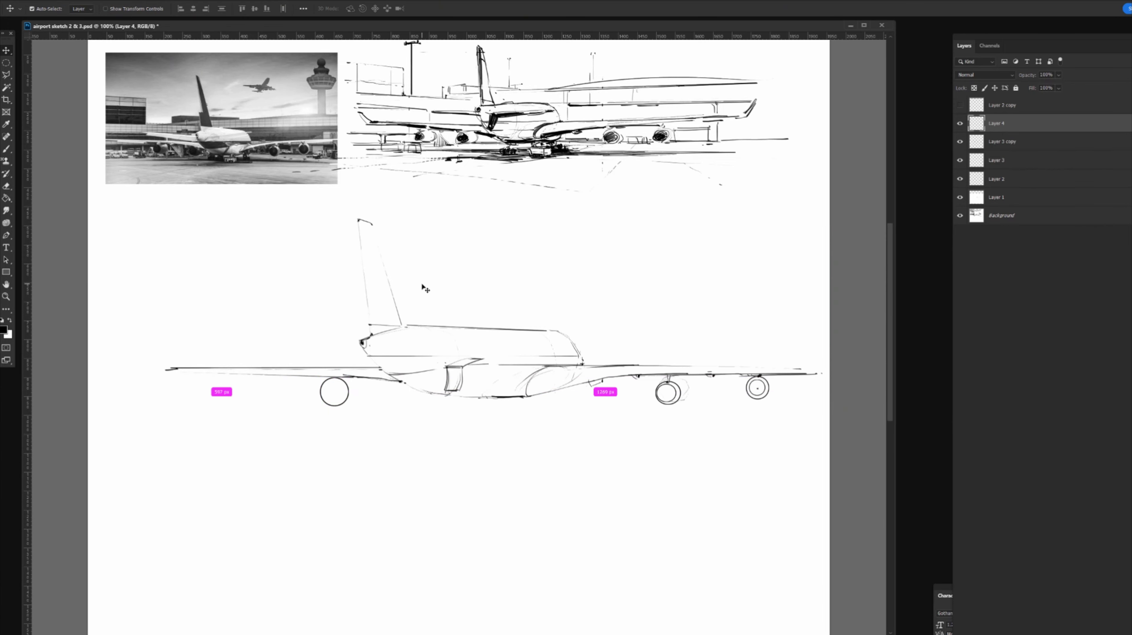
Scale the pasted circle down into a narrow upright ellipse and reposition it under the inner left wing
key(ctrl+t)
drag(337, 392, 334, 381)
key(Return)
key(b)
key(ctrl+t)
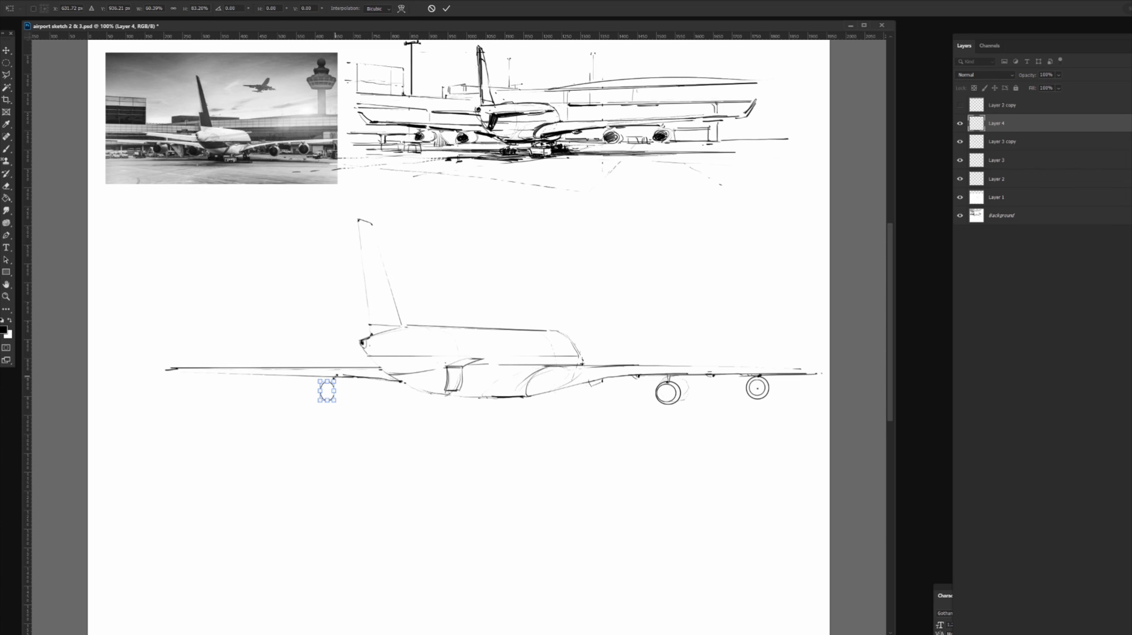
key(Return)
key(v)
drag(348, 420, 364, 418)
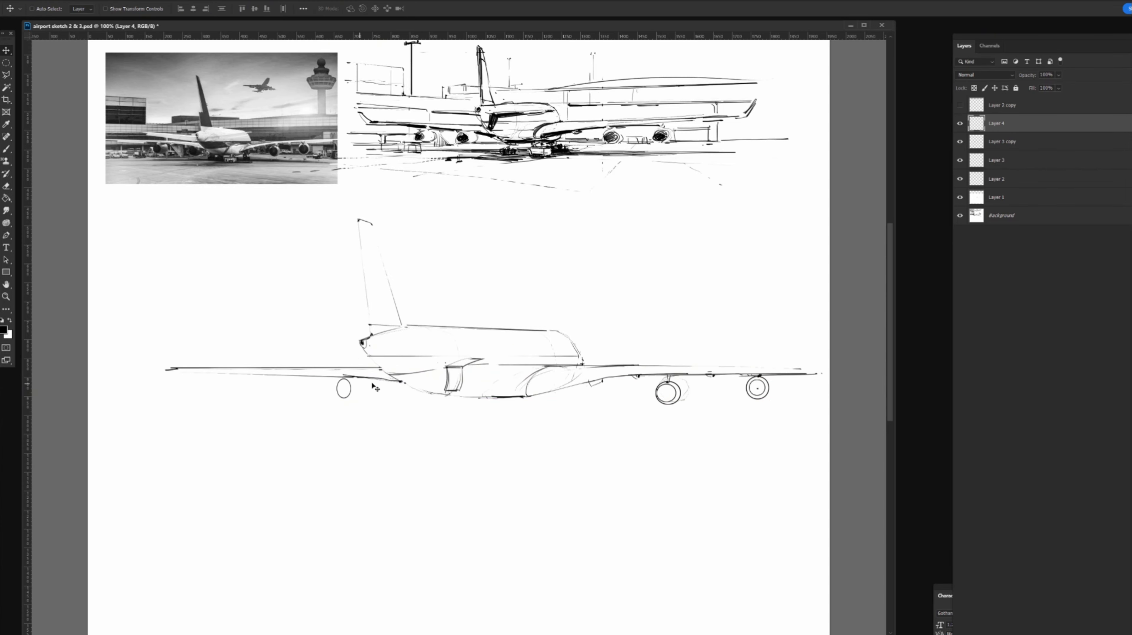
Move the ellipse up against the inner left wing and slightly reduce its size
key(b)
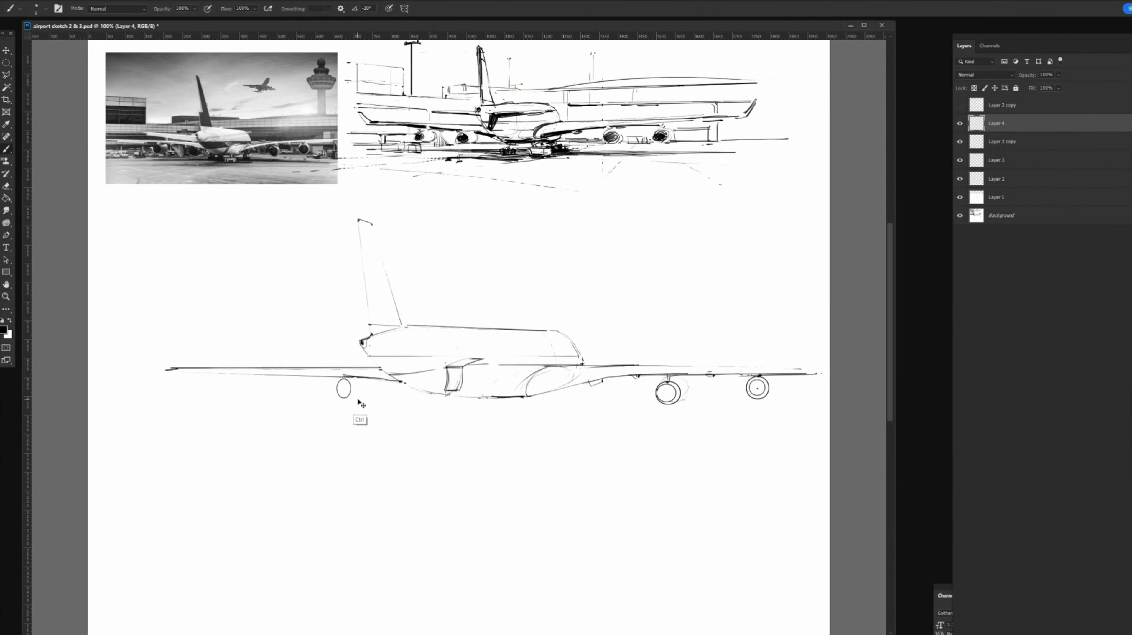
key(v)
drag(330, 401, 354, 390)
key(ctrl+t)
key(Return)
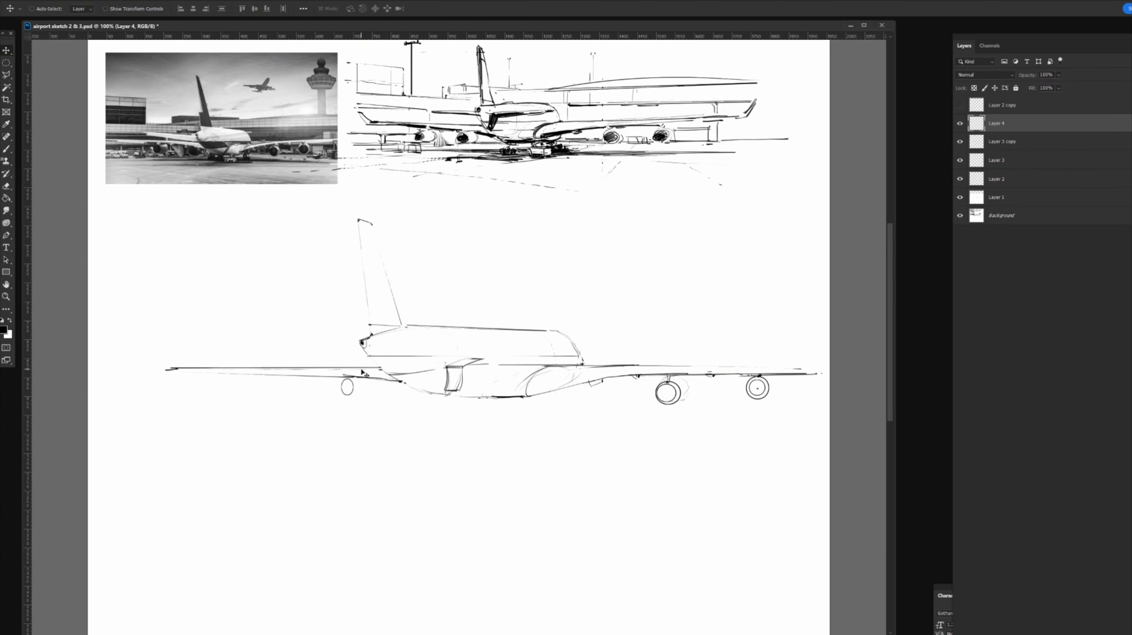
Brush the engine body behind the ellipse under the inner left wing, with a rounded rear end
key(b)
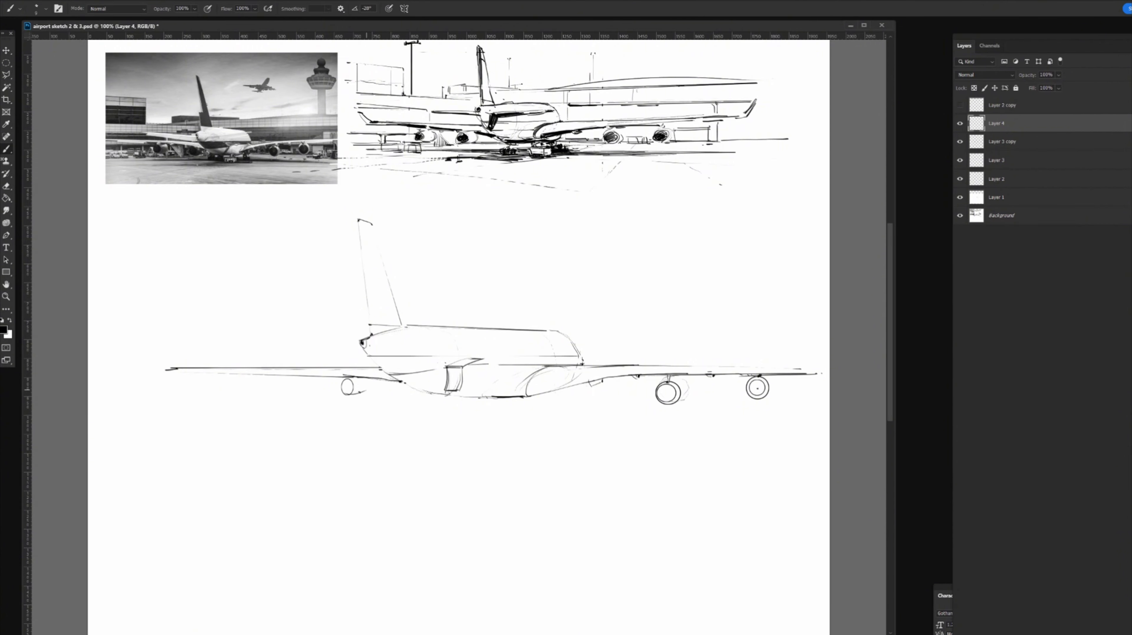
key(ctrl+z)
drag(373, 379, 372, 394)
key(v)
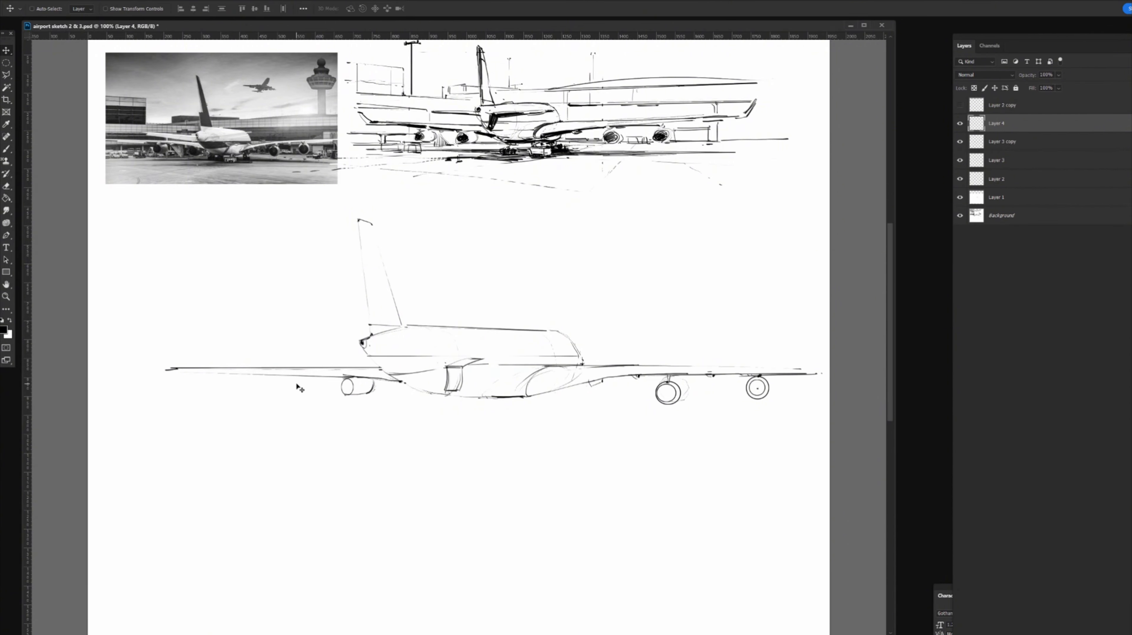
key(b)
drag(346, 395, 374, 390)
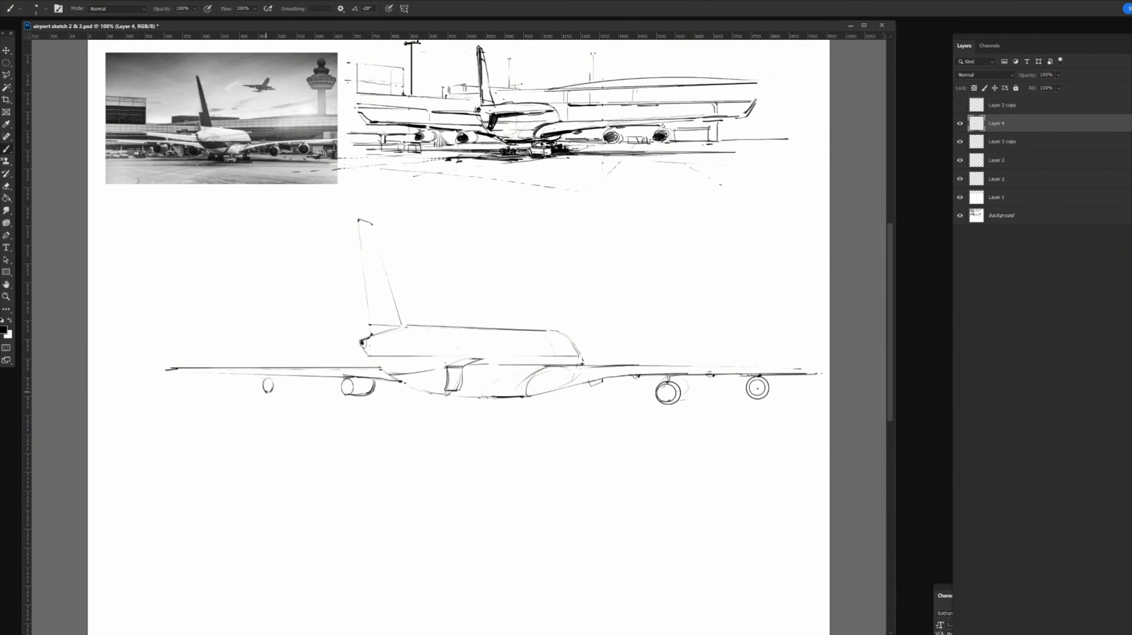
Sketch a second engine under the outer left wing, add fairing marks along its lower edge, and extend the wingtip outward
mouse_move(271, 392)
mouse_down()
mouse_move(288, 390)
mouse_move(289, 377)
mouse_move(265, 379)
mouse_move(362, 374)
mouse_up()
drag(168, 373, 222, 375)
key(ctrl+z)
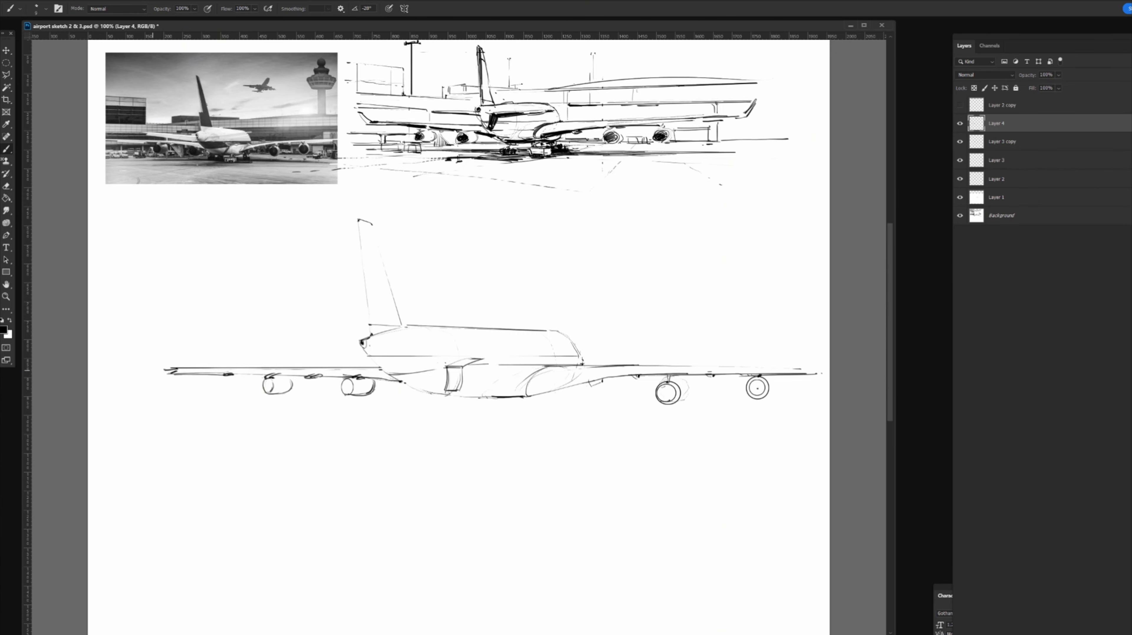
drag(139, 370, 172, 370)
Enlarge the brush and fill the openings of all four engines with black
drag(264, 383, 268, 379)
key(bracketright)
key(bracketright)
key(bracketright)
drag(342, 383, 346, 386)
drag(669, 389, 672, 395)
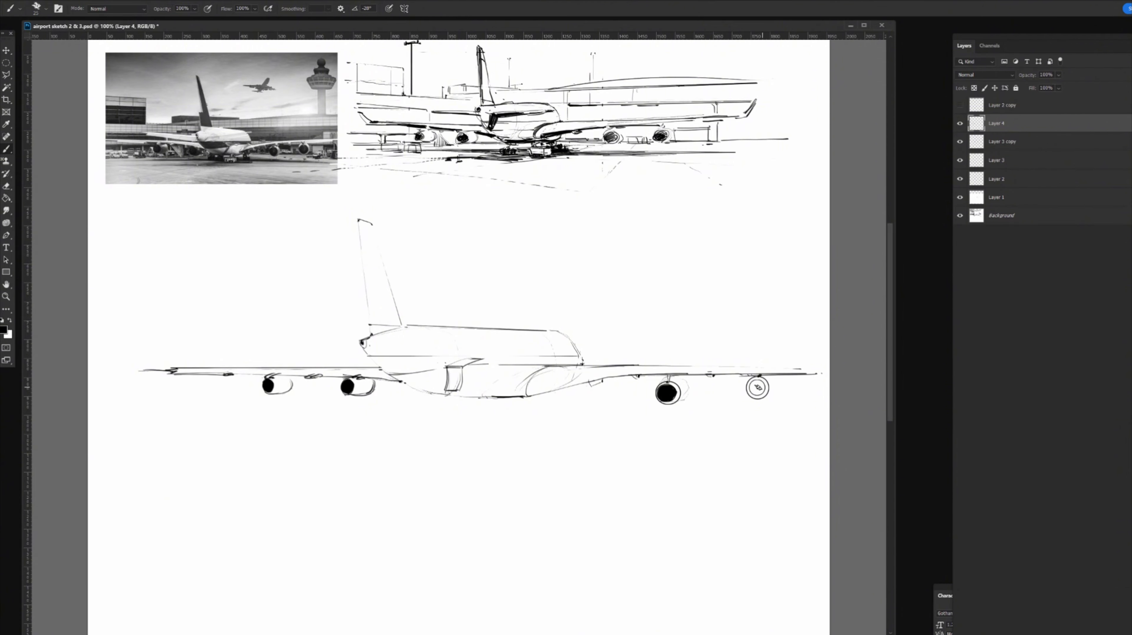
drag(757, 387, 760, 395)
Reduce the brush size and paint a bold black shadow over the curved opening on the fuselage side
key(bracketleft)
key(bracketleft)
key(x)
mouse_move(447, 365)
mouse_down()
mouse_move(447, 386)
mouse_move(459, 373)
mouse_up()
key(x)
mouse_move(454, 367)
mouse_down()
mouse_move(457, 389)
mouse_move(475, 359)
mouse_move(452, 368)
mouse_move(473, 359)
mouse_move(460, 390)
mouse_up()
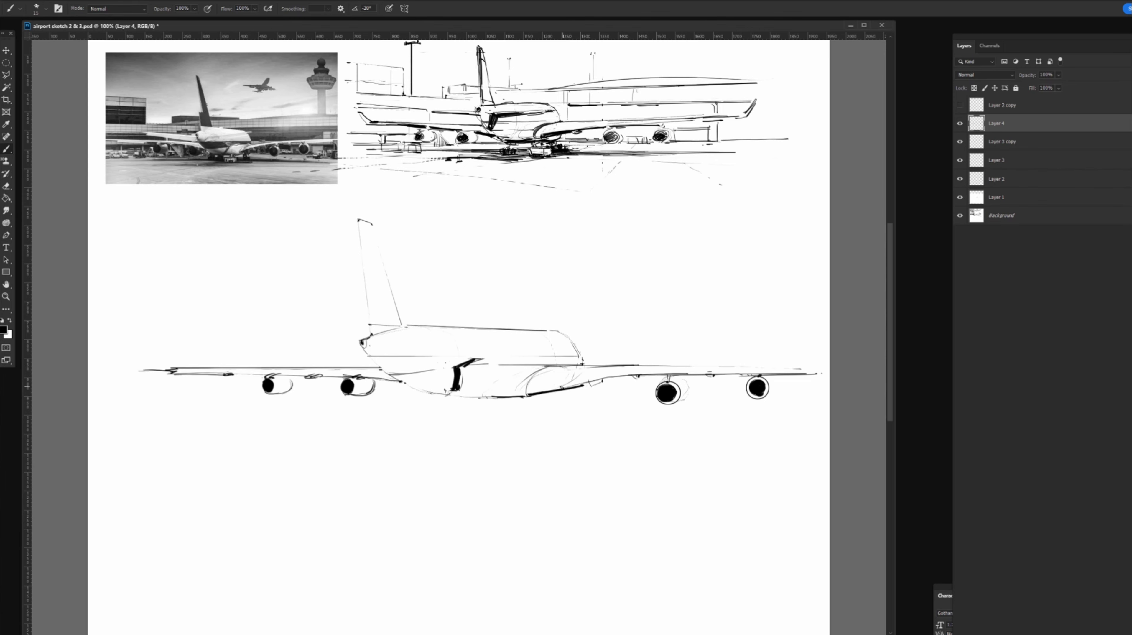
Darken the right wing root's lower edge, the fairings, the engine pylon and the underside of the outer wing
mouse_move(527, 395)
mouse_down()
mouse_move(582, 383)
mouse_move(528, 391)
mouse_up()
drag(599, 379, 705, 373)
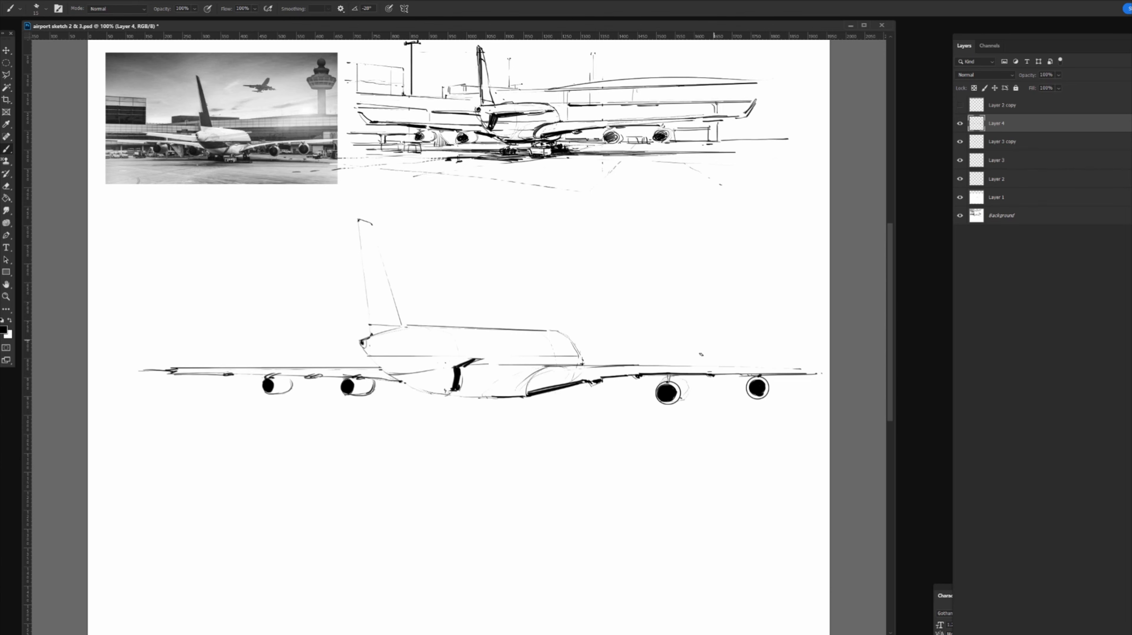
drag(674, 376, 671, 375)
mouse_move(752, 373)
mouse_down()
mouse_move(727, 375)
mouse_move(812, 372)
mouse_up()
drag(532, 391, 520, 396)
Darken the left wing's lower edge around its engines and thicken the fuselage's belly line
drag(345, 375, 375, 378)
key(ctrl+z)
drag(274, 375, 349, 376)
drag(276, 376, 321, 377)
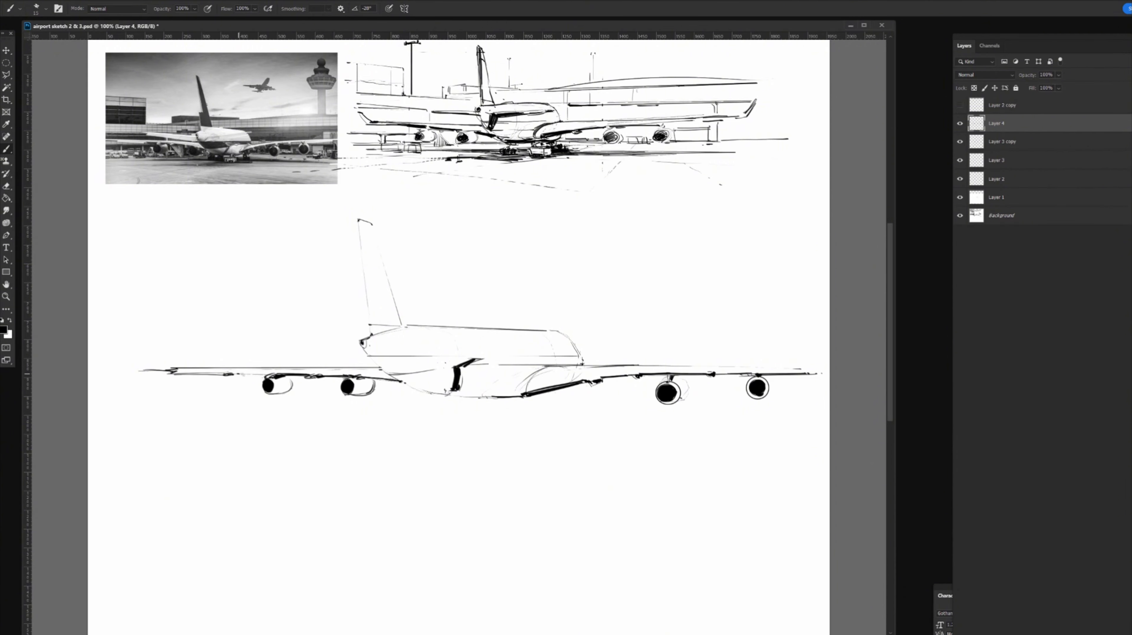
mouse_move(238, 374)
mouse_down()
mouse_move(267, 374)
mouse_move(279, 392)
mouse_up()
drag(367, 378, 395, 382)
drag(405, 383, 492, 397)
Paint small black landing gear struts and wheels at two spots beneath the fuselage
right_click(551, 394)
key(Escape)
mouse_move(526, 398)
mouse_down()
mouse_move(572, 387)
mouse_move(548, 396)
mouse_up()
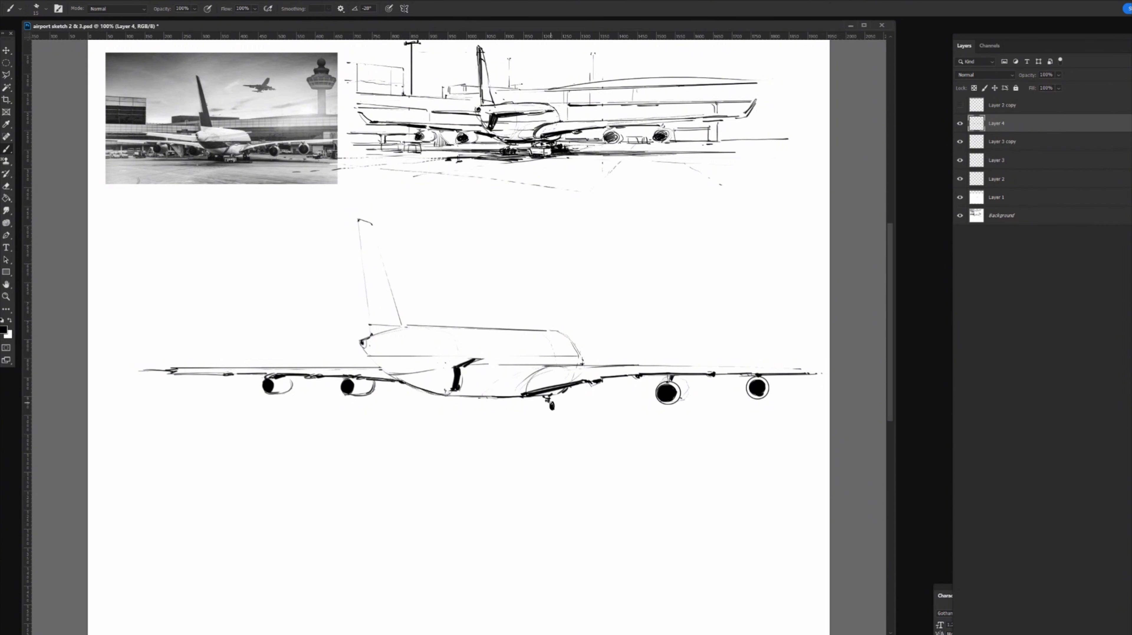
drag(550, 400, 553, 405)
drag(438, 401, 442, 408)
drag(432, 401, 448, 408)
drag(429, 394, 438, 401)
drag(447, 403, 451, 409)
Thicken the rear fuselage's curved lower contour and reinforce the right wing root and the edge of the side shadow
drag(359, 377, 366, 381)
mouse_move(369, 337)
mouse_down()
mouse_move(360, 341)
mouse_move(387, 371)
mouse_move(422, 390)
mouse_up()
drag(526, 381, 525, 395)
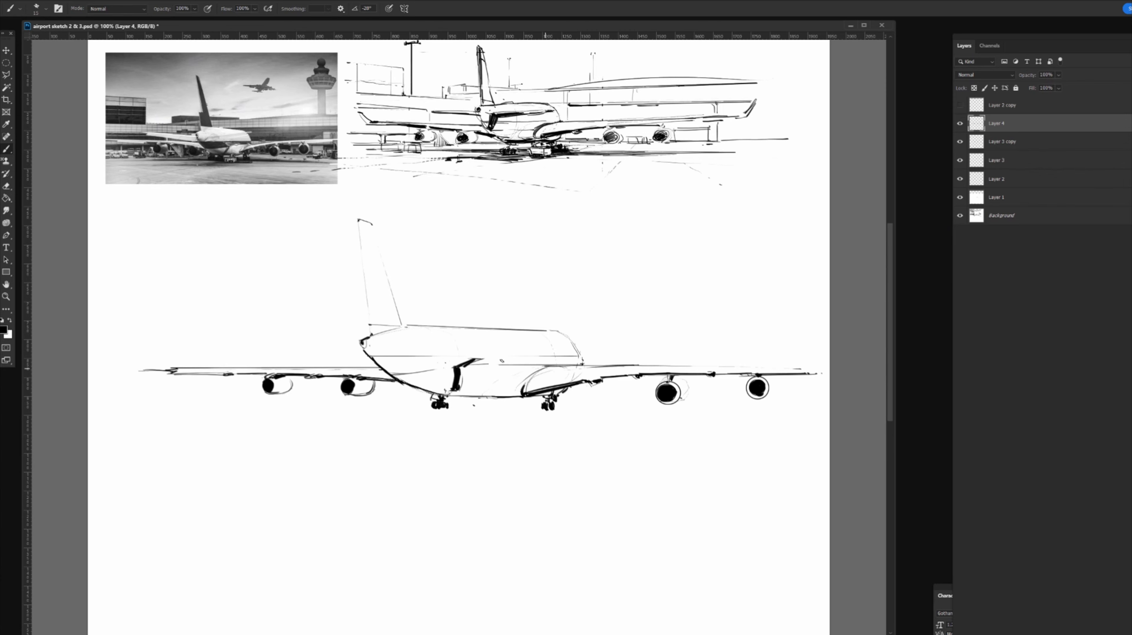
drag(480, 361, 454, 365)
Draw the right tailplane across the upper fuselage, with a dark root curve and straight tapering edges
drag(392, 341, 380, 348)
key(shift)
key(ctrl)
key(ctrl+z)
drag(387, 345, 511, 334)
shift+click(506, 334)
shift+click(418, 334)
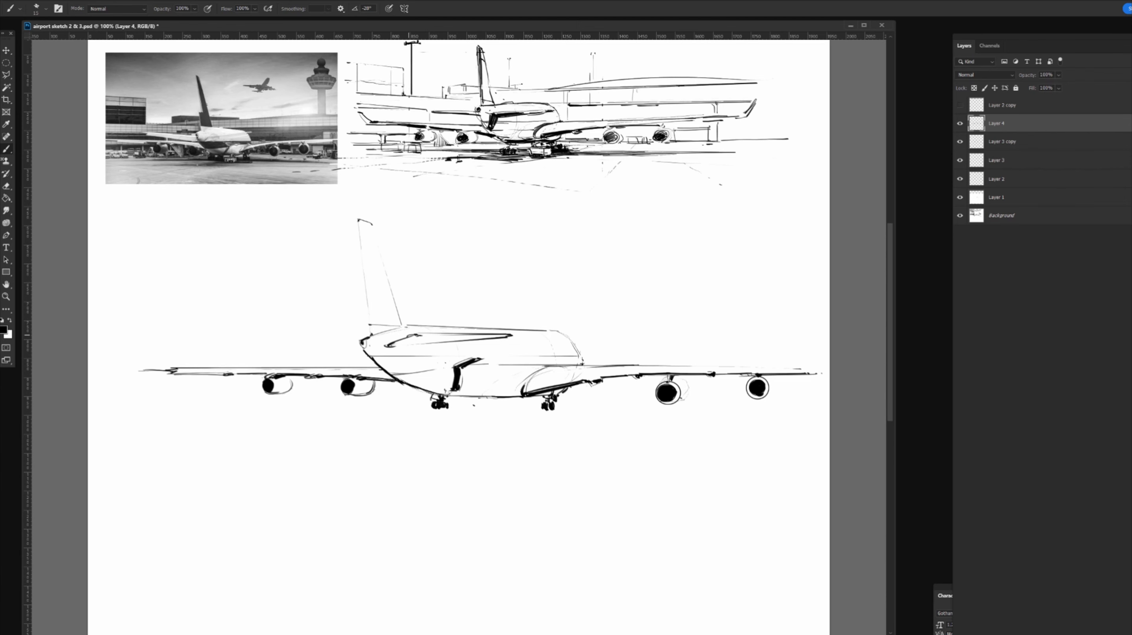
drag(412, 337, 495, 336)
Draw the left tailplane with straight lines out from the tail cone and a small dark tip
shift+click(257, 343)
shift+click(230, 339)
drag(230, 340, 227, 336)
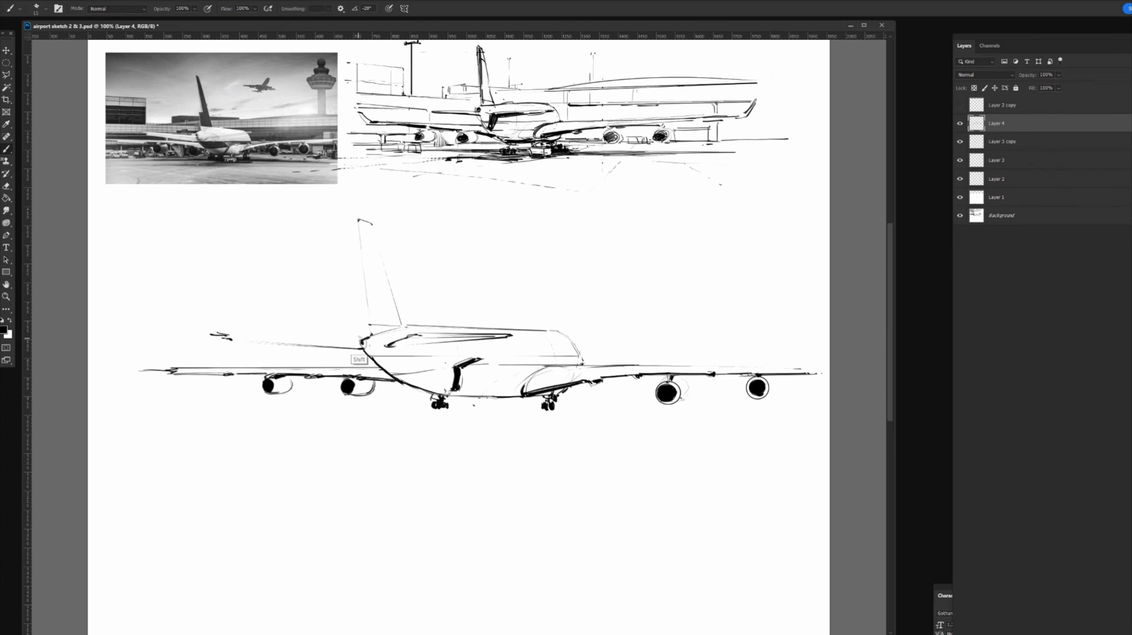
shift+click(363, 339)
shift+click(211, 334)
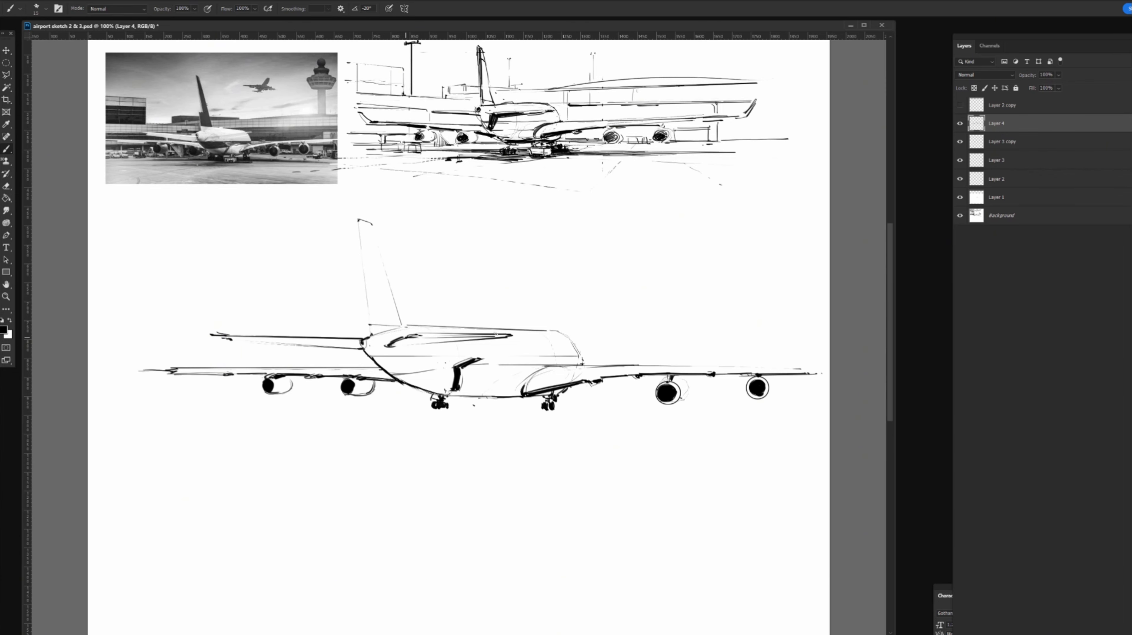
Extend the right tailplane's tapering edges outward, and draw a bold, taller leading edge on the tail fin
shift+click(548, 334)
shift+click(392, 344)
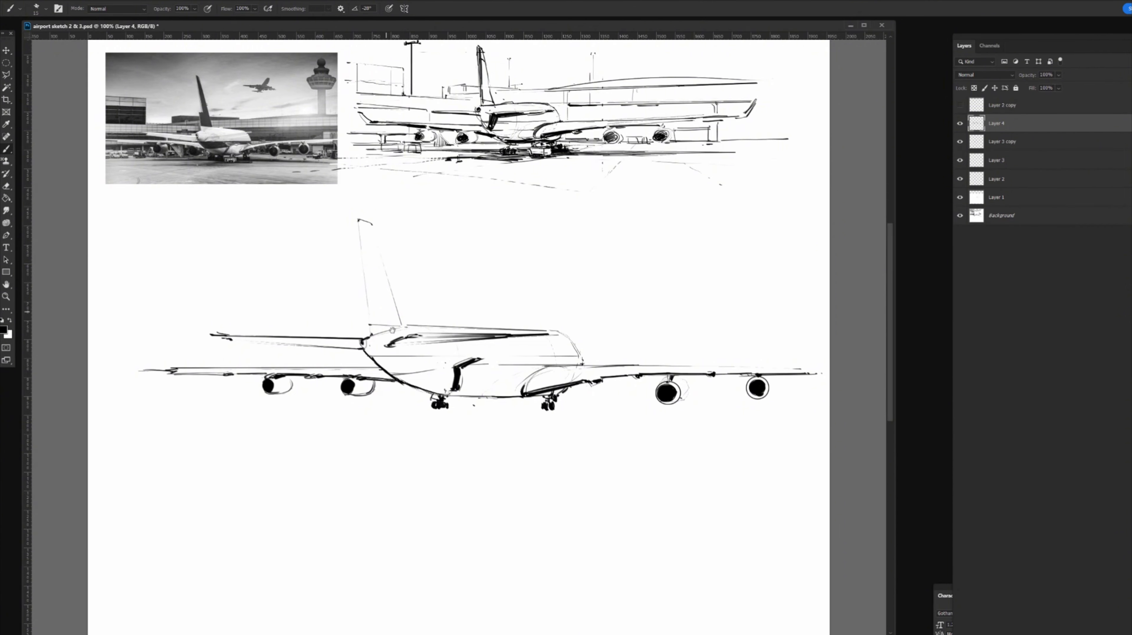
drag(392, 330, 389, 357)
click(370, 357)
shift+click(355, 224)
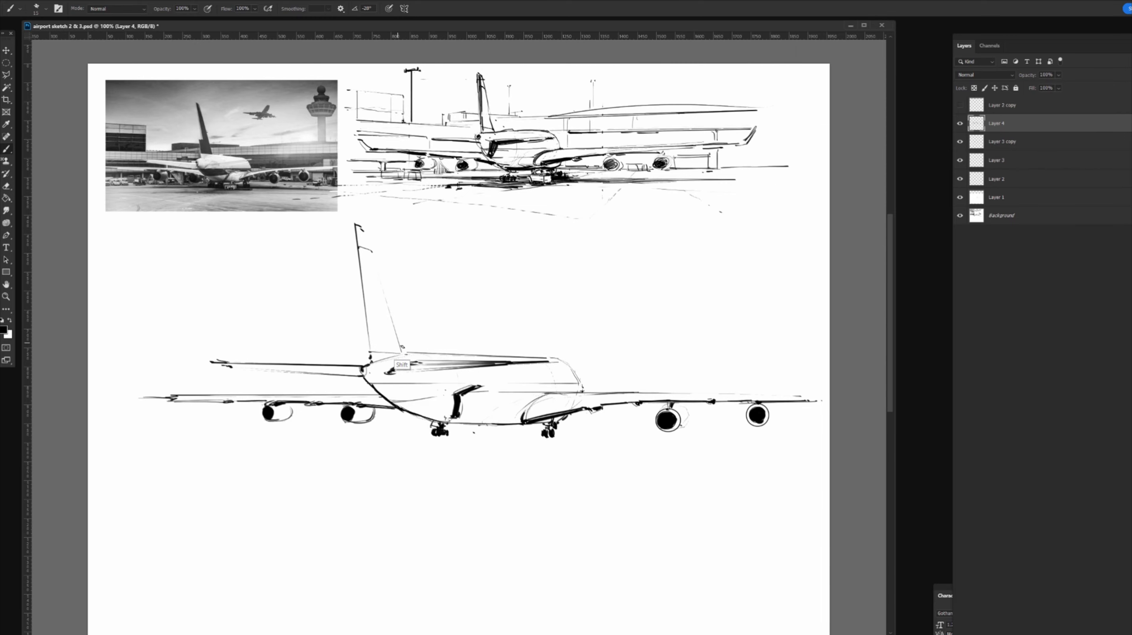
key(x)
key(ctrl+minus)
key(ctrl+minus)
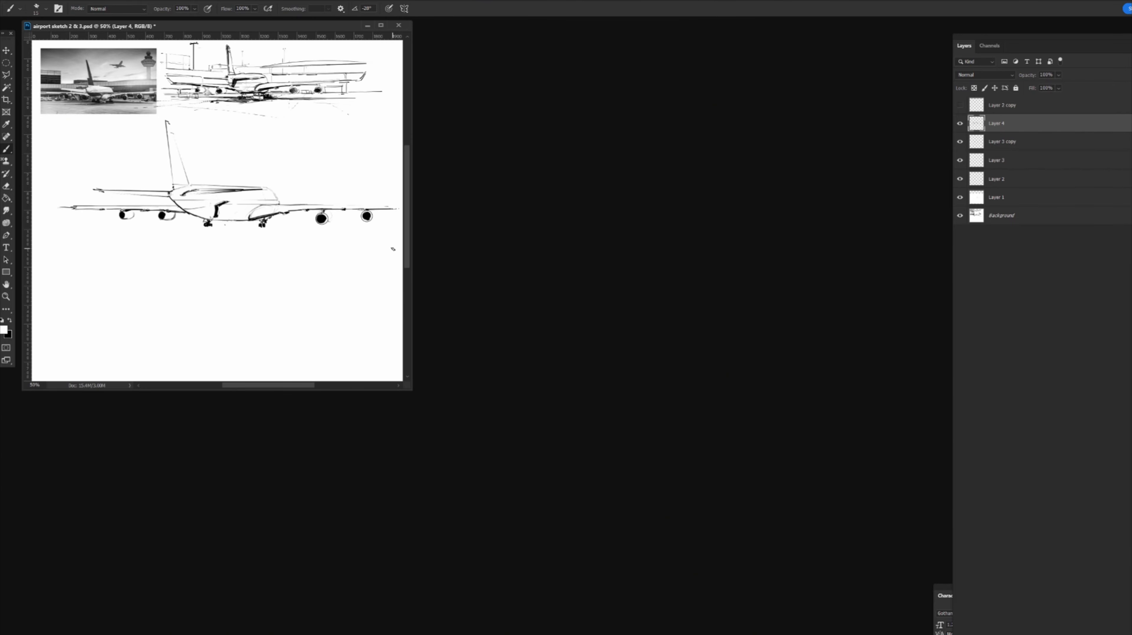
key(ctrl+plus)
key(ctrl+plus)
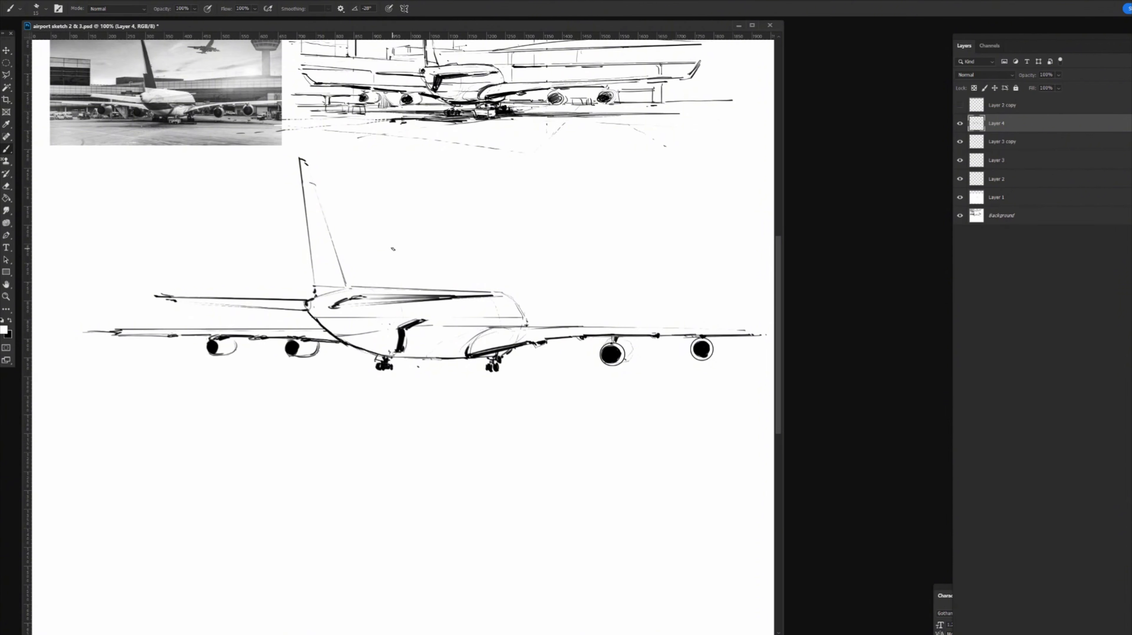
drag(380, 389, 436, 460)
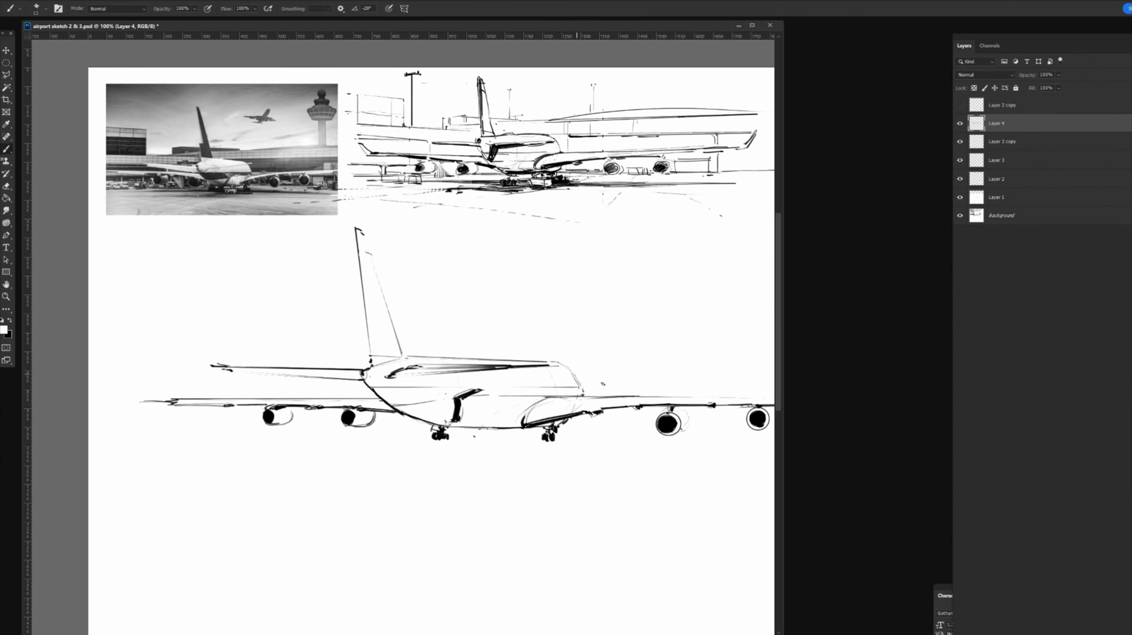
Trim the forward fuselage outline with white where it meets the right wing, and redraw the wing root's upper edge in black
key(x)
drag(569, 383, 556, 370)
key(x)
right_click(575, 386)
key(Escape)
drag(578, 394, 622, 395)
key(x)
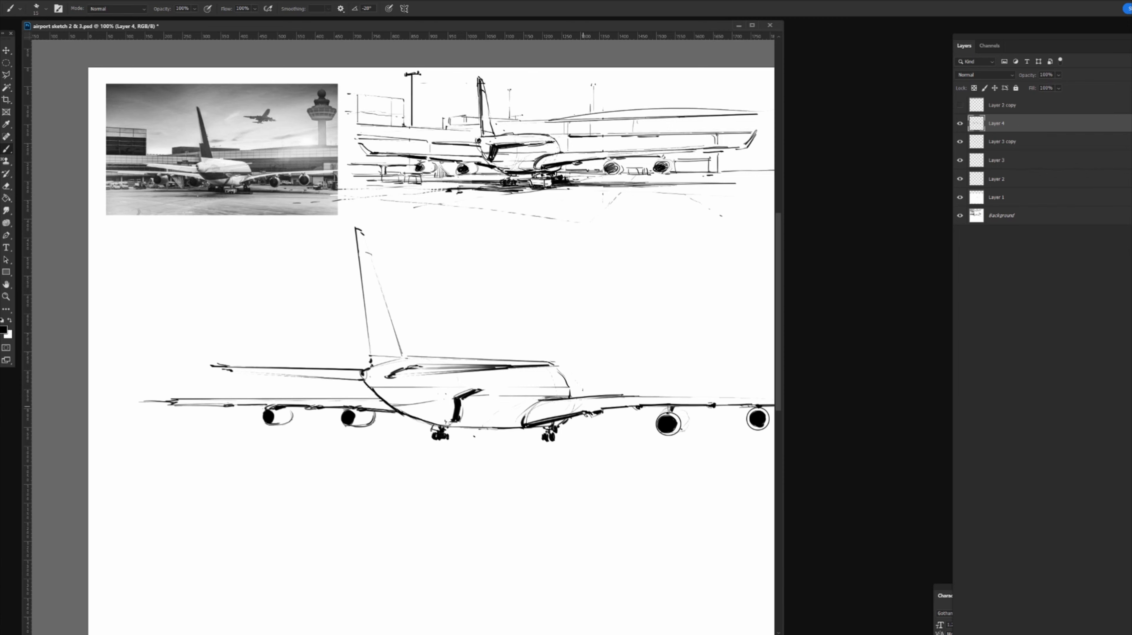
key(ctrl+z)
drag(548, 399, 621, 397)
drag(575, 415, 581, 416)
Draw a small boxy service vehicle beneath the fuselage between the landing gears, with a short ground stroke beside the right gear
drag(556, 471, 522, 469)
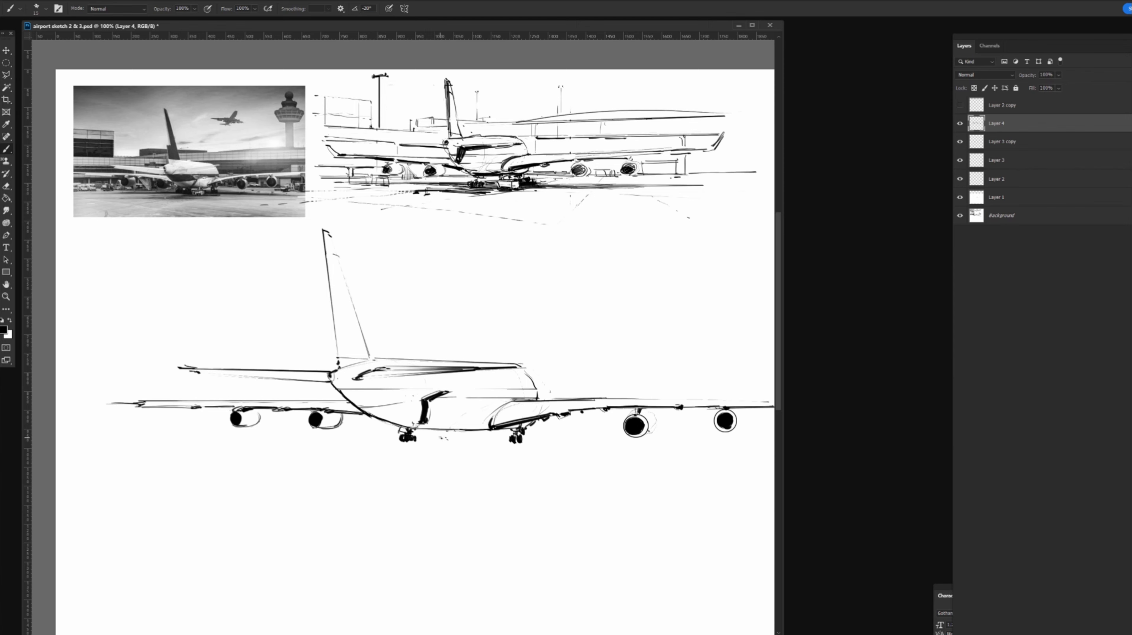
mouse_move(441, 437)
mouse_down()
mouse_move(442, 448)
mouse_move(475, 438)
mouse_move(464, 449)
mouse_up()
drag(518, 435, 540, 435)
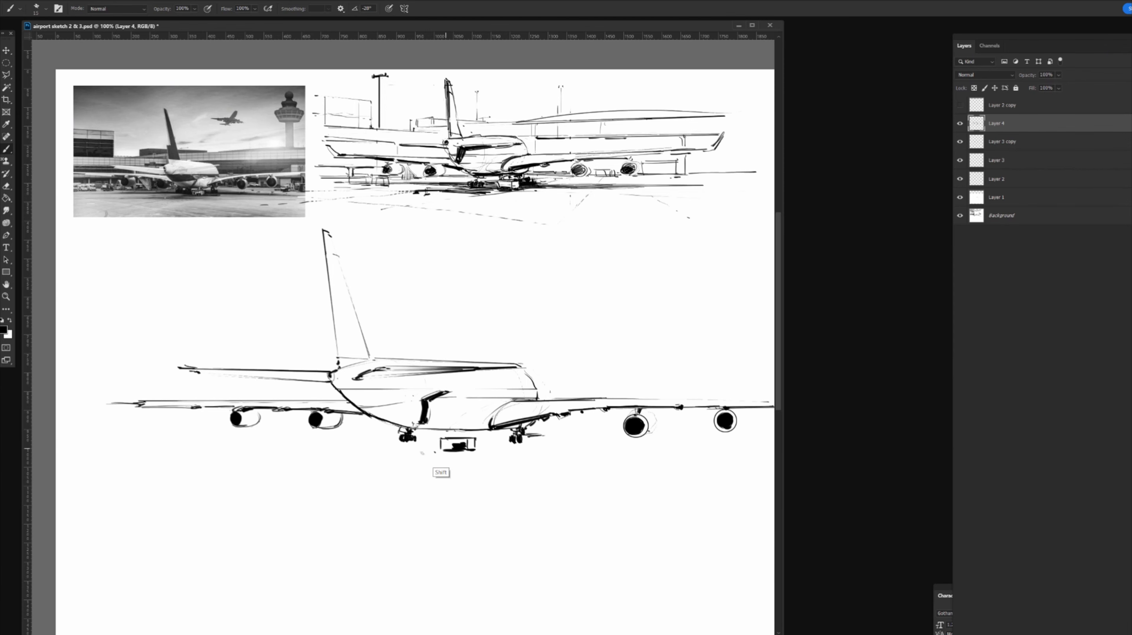
Outline the fuselage's ground shadow as a long tapering shape running diagonally down and left from the right landing gear
shift+click(395, 464)
shift+click(349, 460)
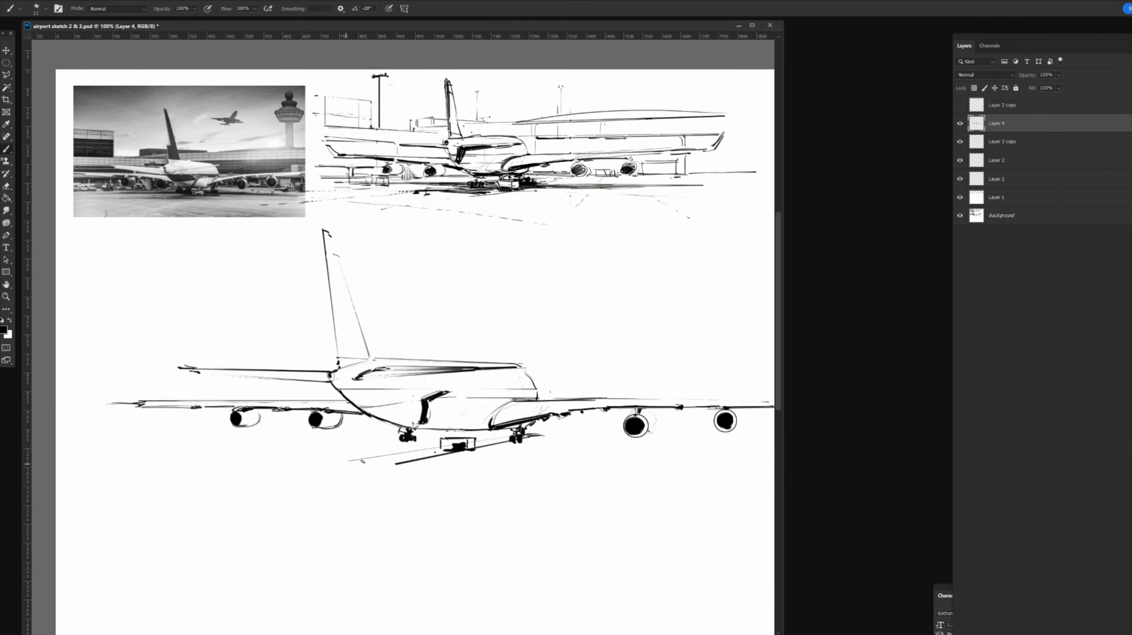
mouse_move(366, 460)
mouse_down()
mouse_move(330, 469)
mouse_move(384, 469)
mouse_up()
drag(471, 443, 510, 436)
Outline the left wing's ground shadow with long, nearly horizontal lines from the service vehicle out toward the wingtip
drag(398, 451, 156, 446)
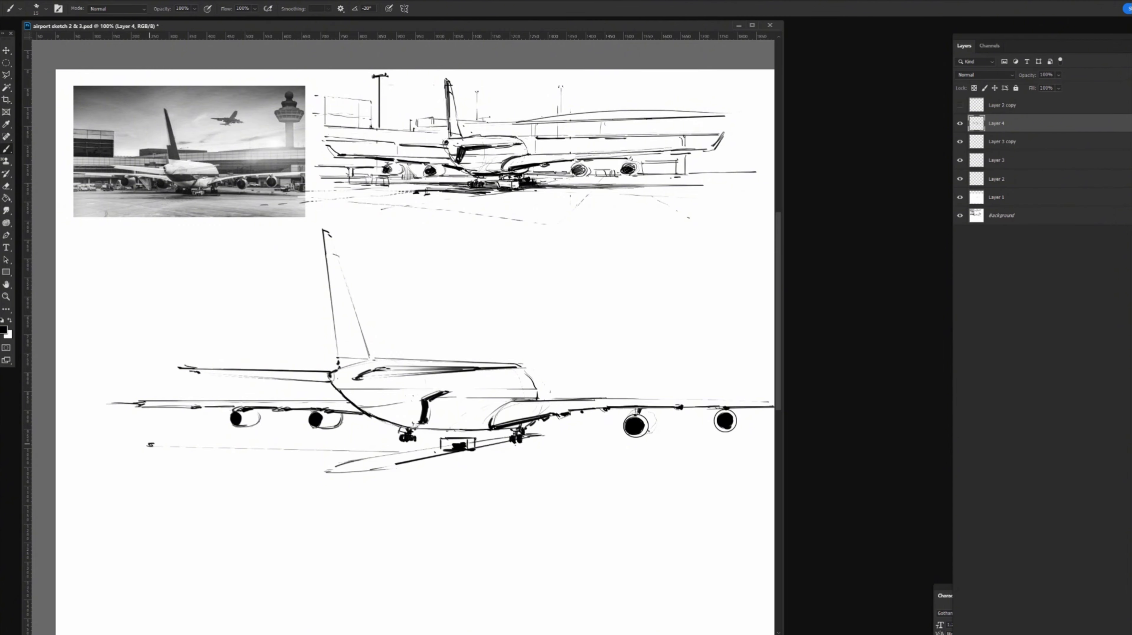
drag(450, 443, 199, 443)
key(ctrl+z)
click(388, 440)
shift+click(137, 438)
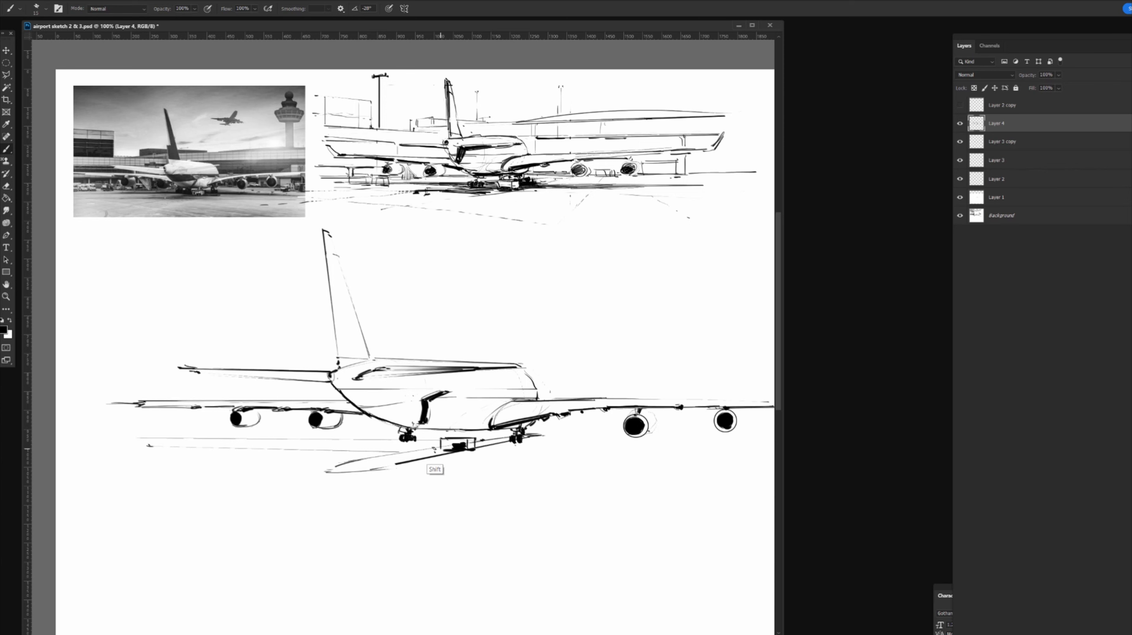
shift+click(438, 447)
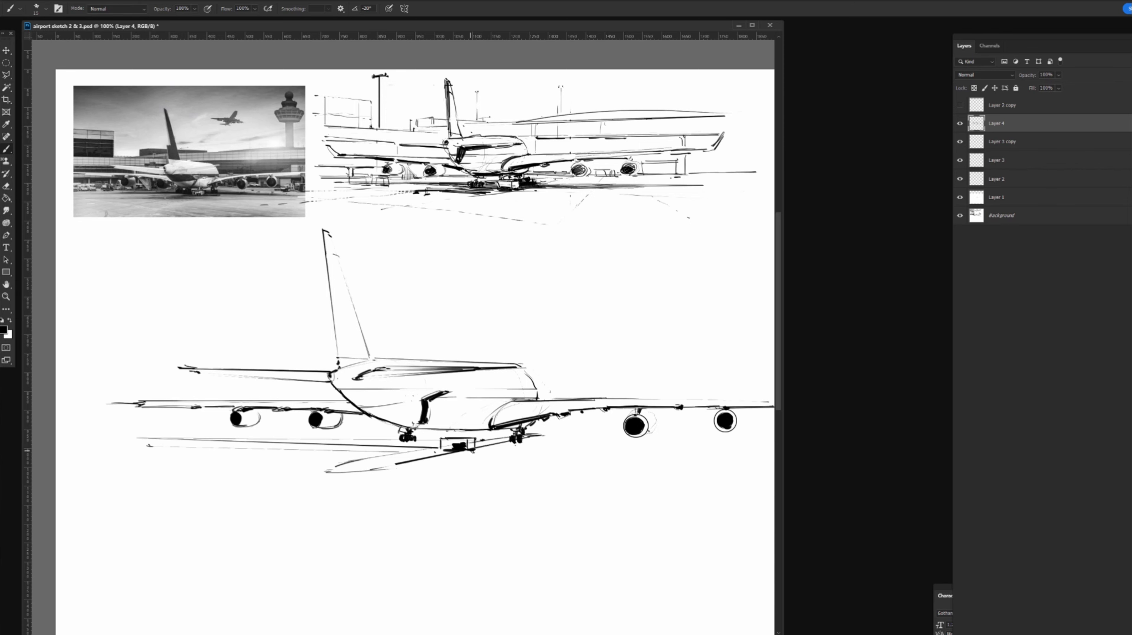
Draw the right wing's long, narrow ground shadow from the landing gear outward and fill it with solid black
click(471, 451)
shift+click(767, 446)
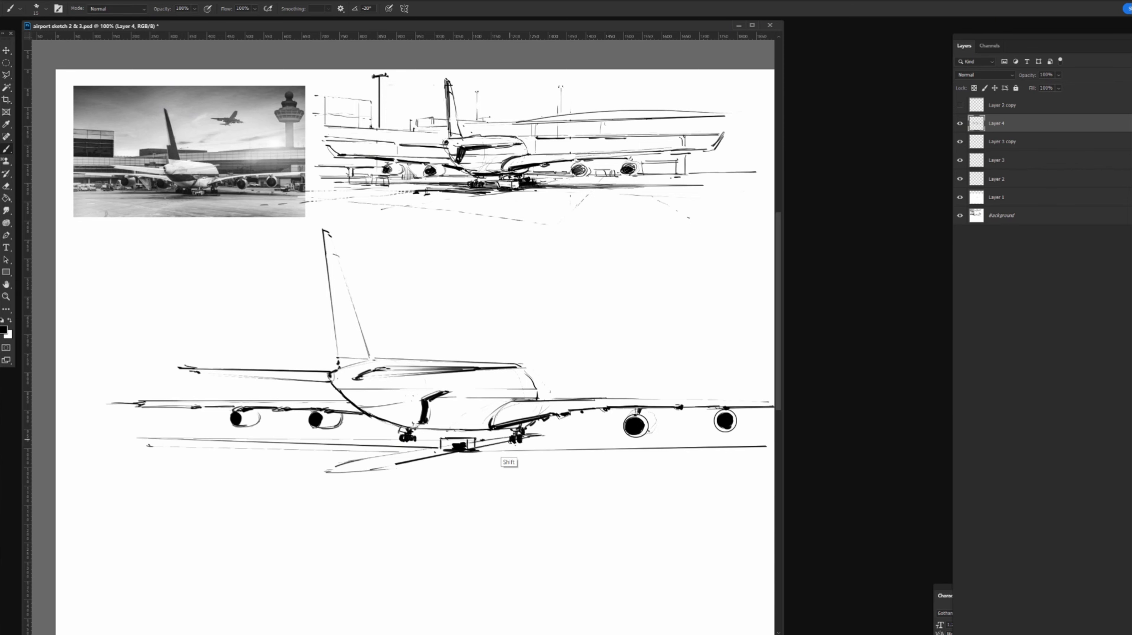
shift+click(514, 443)
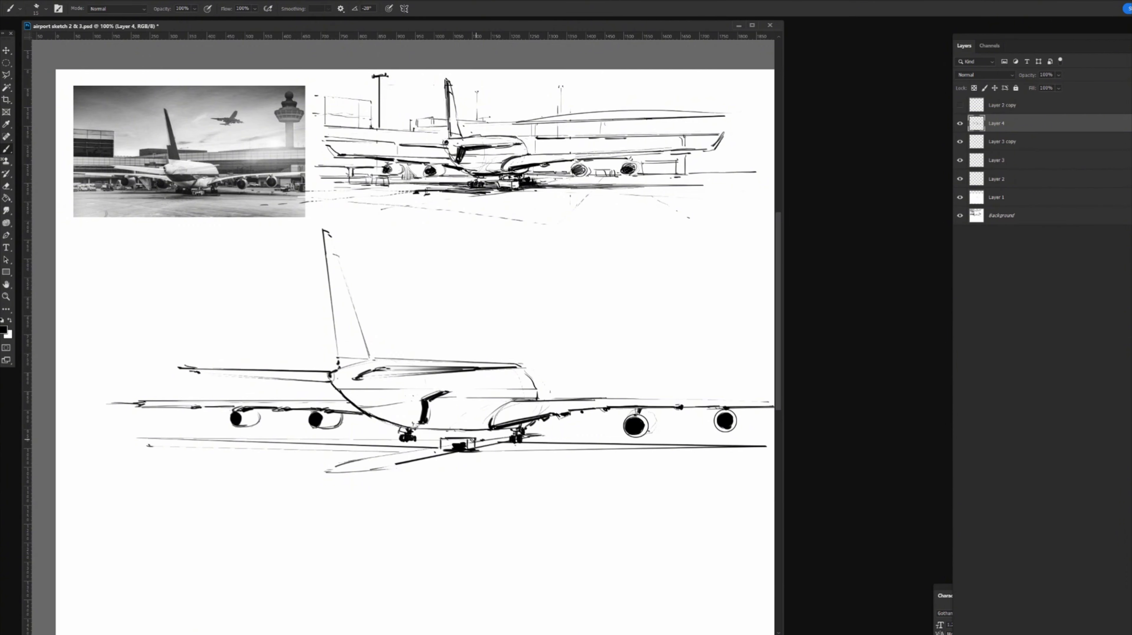
mouse_move(479, 443)
mouse_down()
mouse_move(518, 447)
mouse_move(479, 455)
mouse_move(583, 445)
mouse_up()
drag(532, 448, 587, 445)
drag(557, 451, 617, 445)
drag(562, 448, 712, 446)
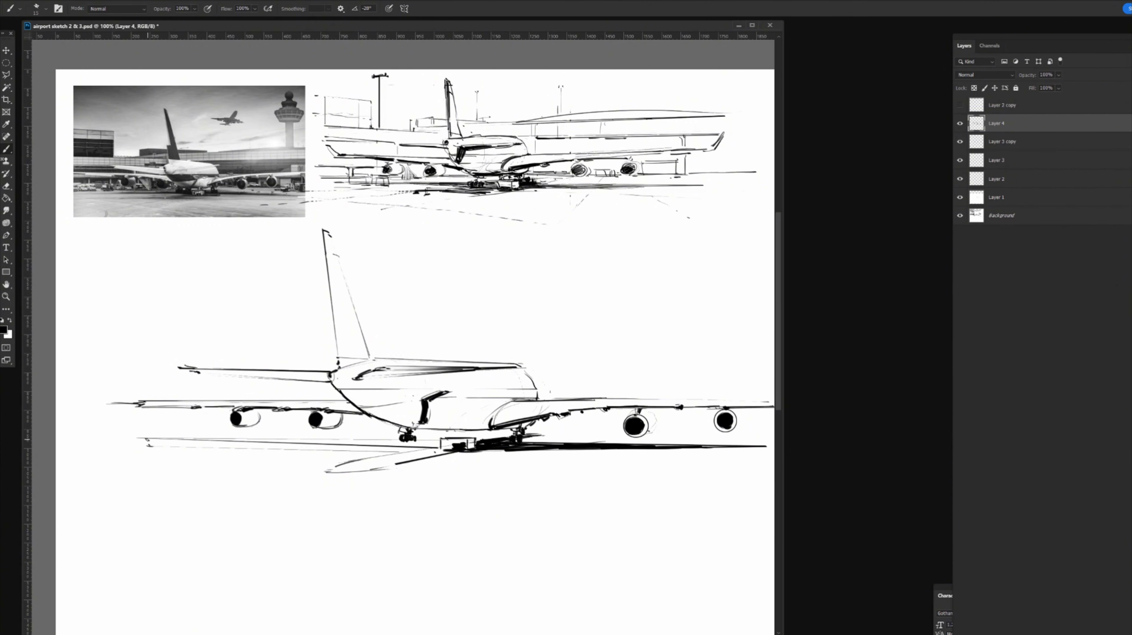
Thicken the left wing's ground shadow and fill the fuselage's diagonal shadow with solid black
click(147, 438)
shift+click(432, 441)
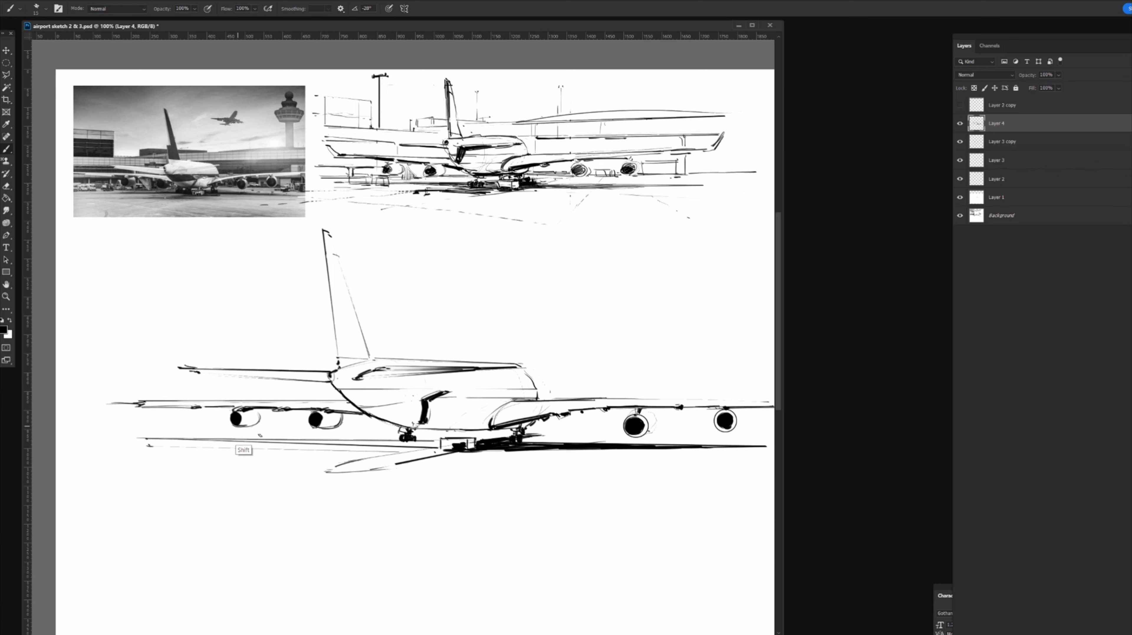
shift+click(203, 439)
mouse_move(230, 442)
mouse_down()
mouse_move(444, 446)
mouse_move(427, 440)
mouse_move(410, 457)
mouse_move(327, 471)
mouse_move(400, 461)
mouse_move(362, 469)
mouse_up()
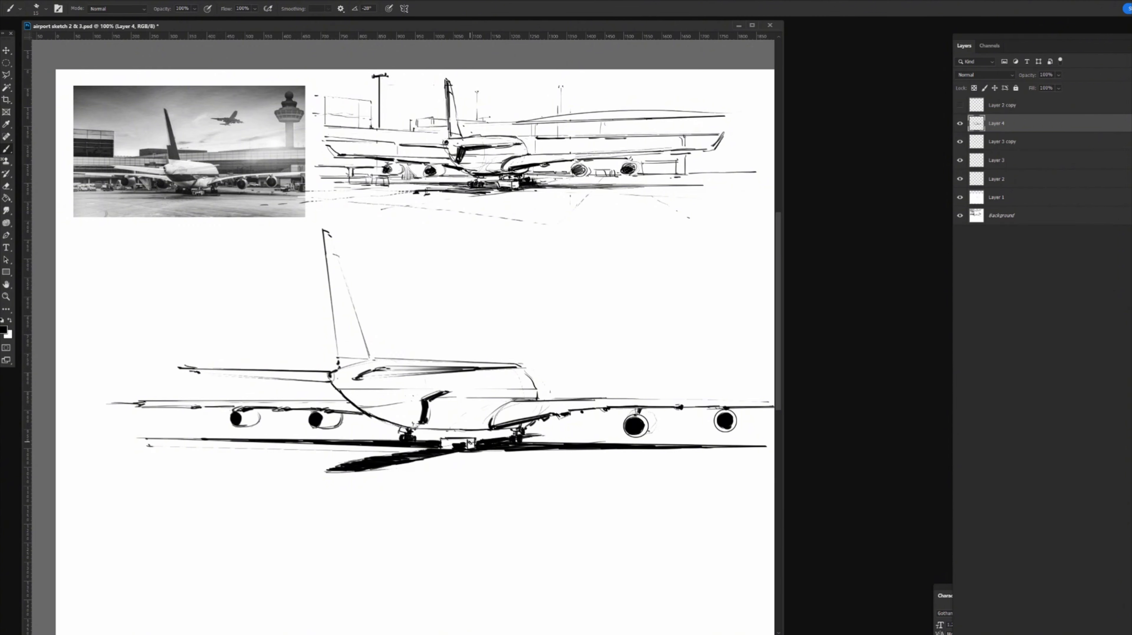
Add dark wheel and underside details to the service vehicle and both landing gears beneath the fuselage
drag(470, 441, 471, 448)
drag(469, 439, 425, 436)
drag(511, 430, 513, 437)
Draw thin black tailplane shadows extending left and right from the tail end of the fuselage's ground shadow
drag(213, 463, 317, 468)
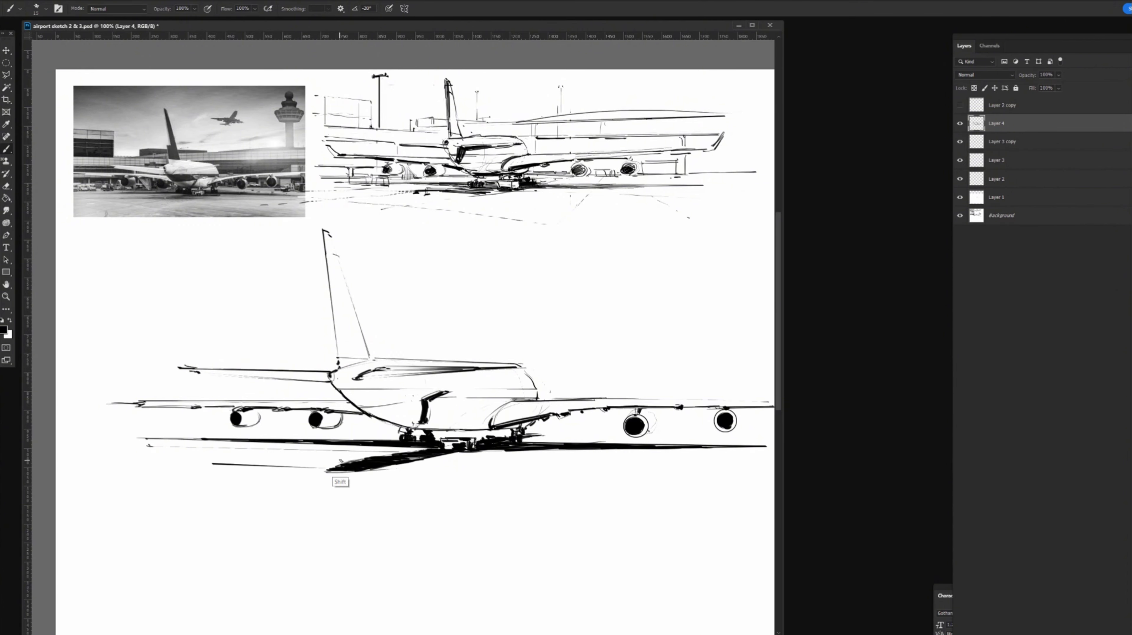
drag(230, 462, 317, 467)
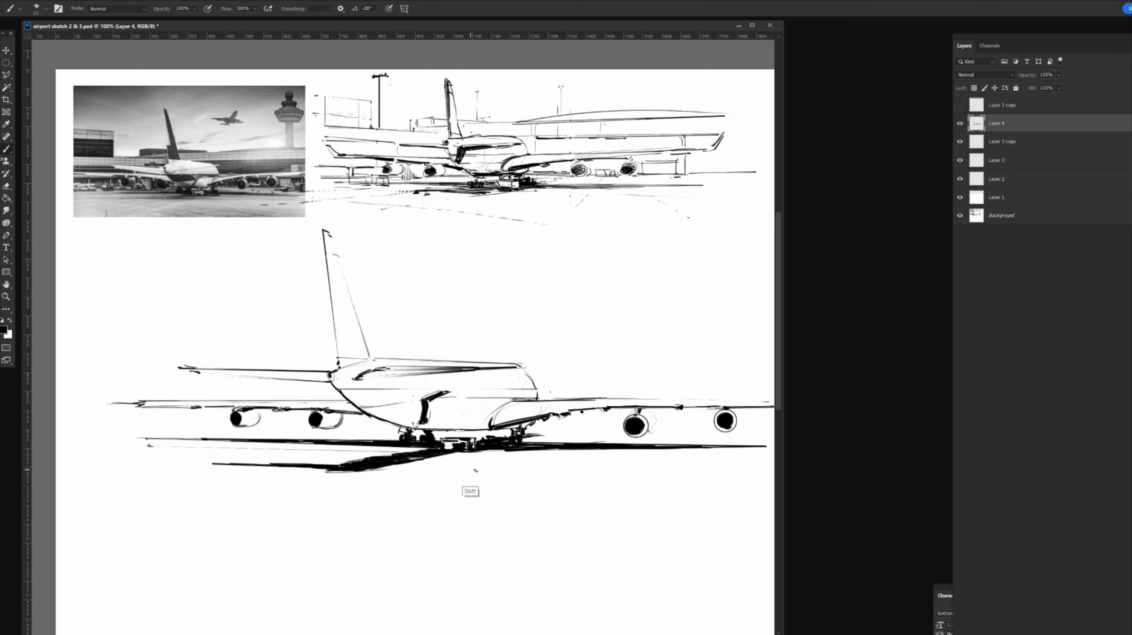
shift+click(482, 475)
key(ctrl+z)
shift+click(375, 467)
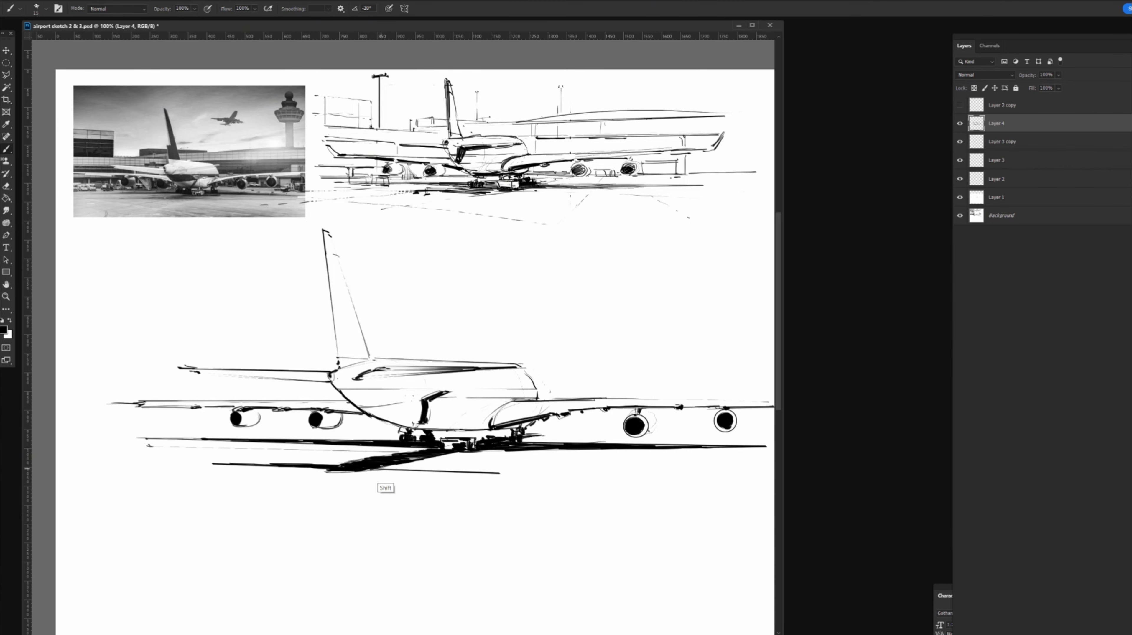
mouse_move(374, 468)
mouse_down()
mouse_move(437, 467)
mouse_move(392, 466)
mouse_up()
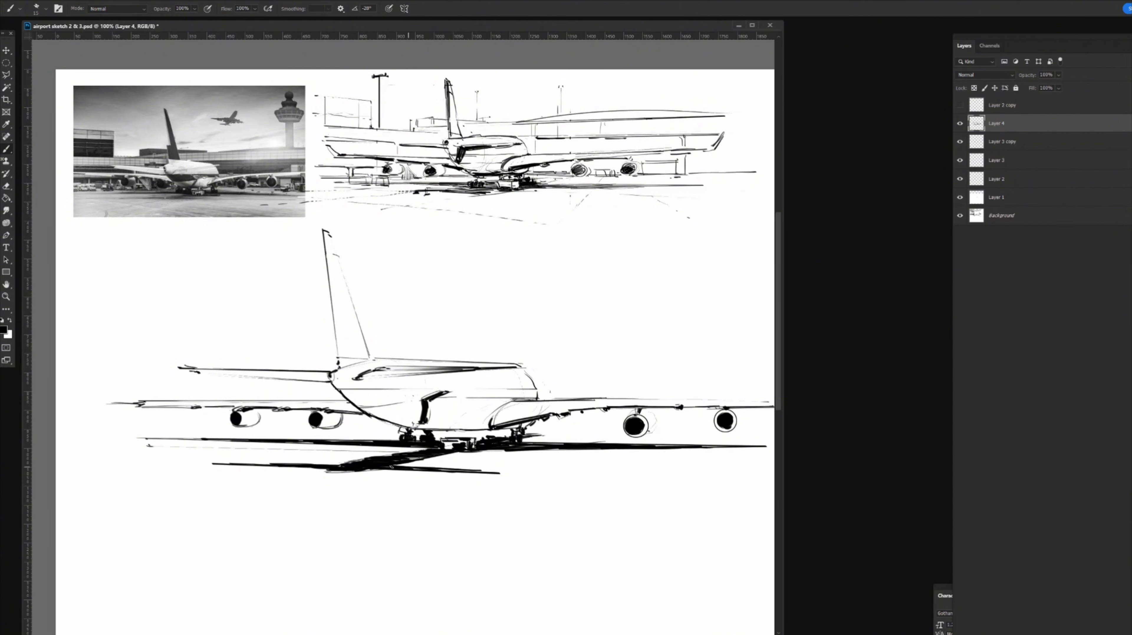
Shorten the right tip of the tailplane's ground shadow with white, and enlarge the document window around the whole page
key(ctrl+minus)
key(ctrl+minus)
key(ctrl+minus)
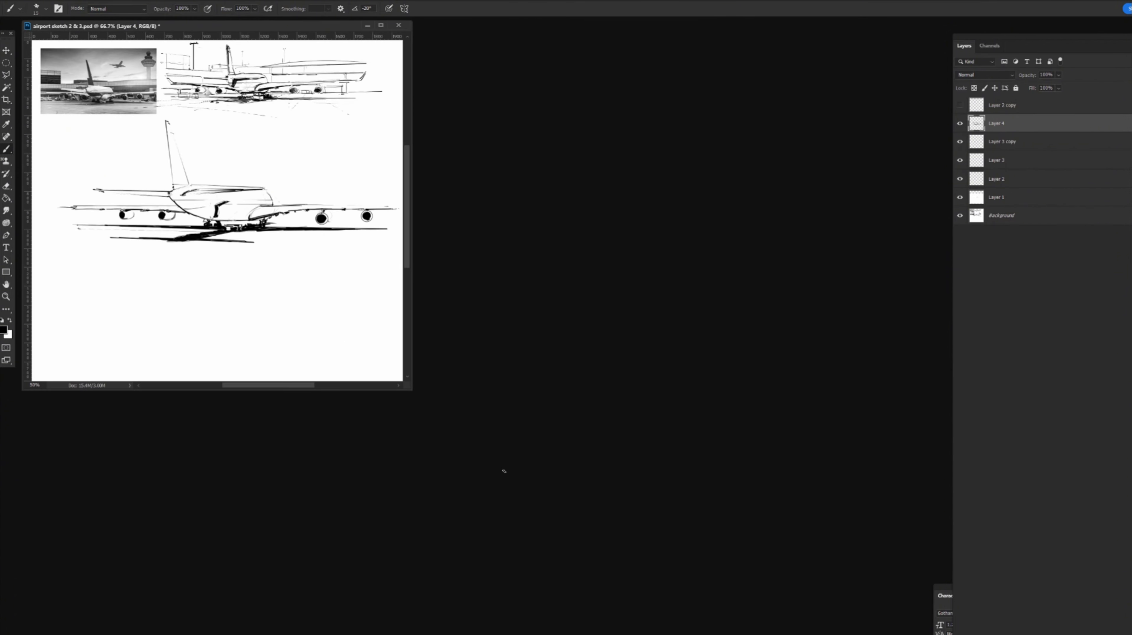
key(ctrl+plus)
key(ctrl+plus)
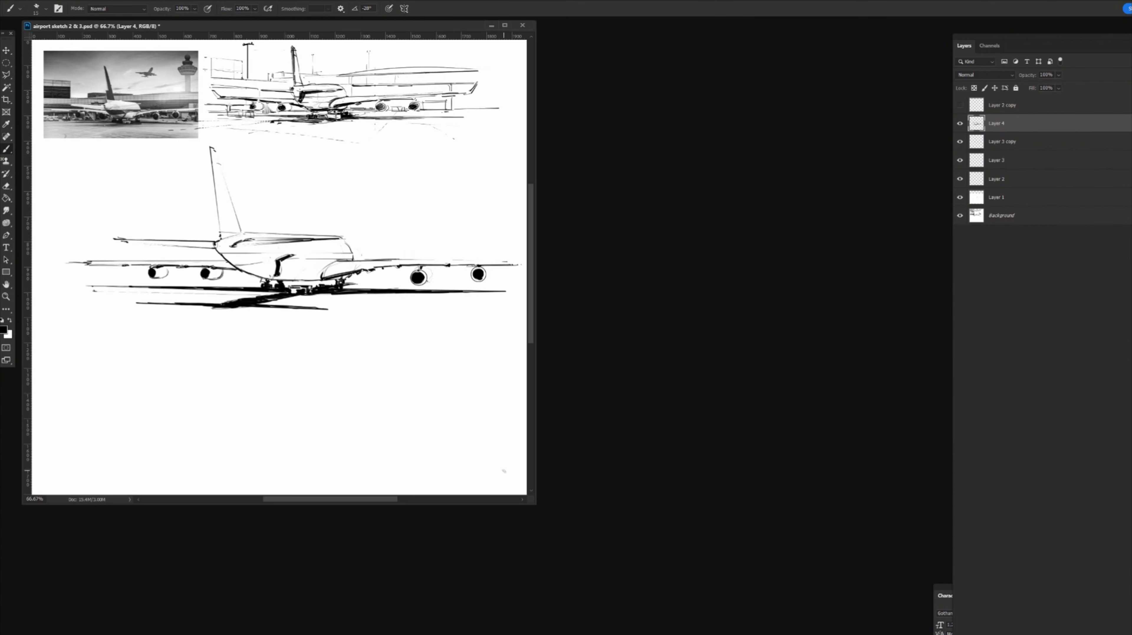
drag(270, 323, 384, 396)
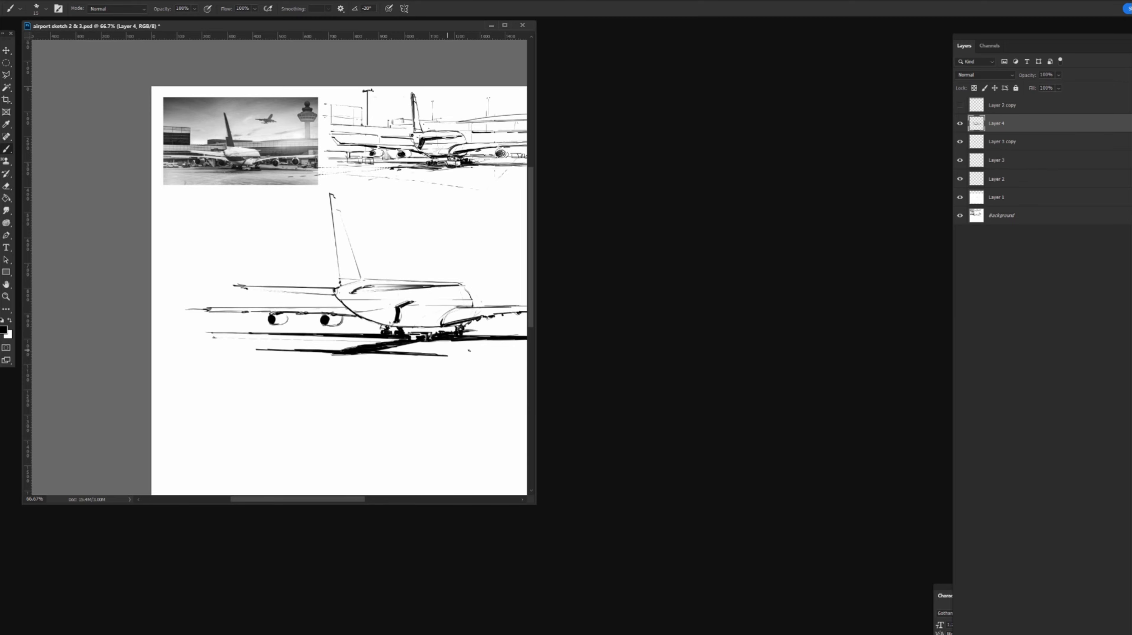
drag(457, 355, 419, 356)
key(x)
drag(537, 505, 770, 595)
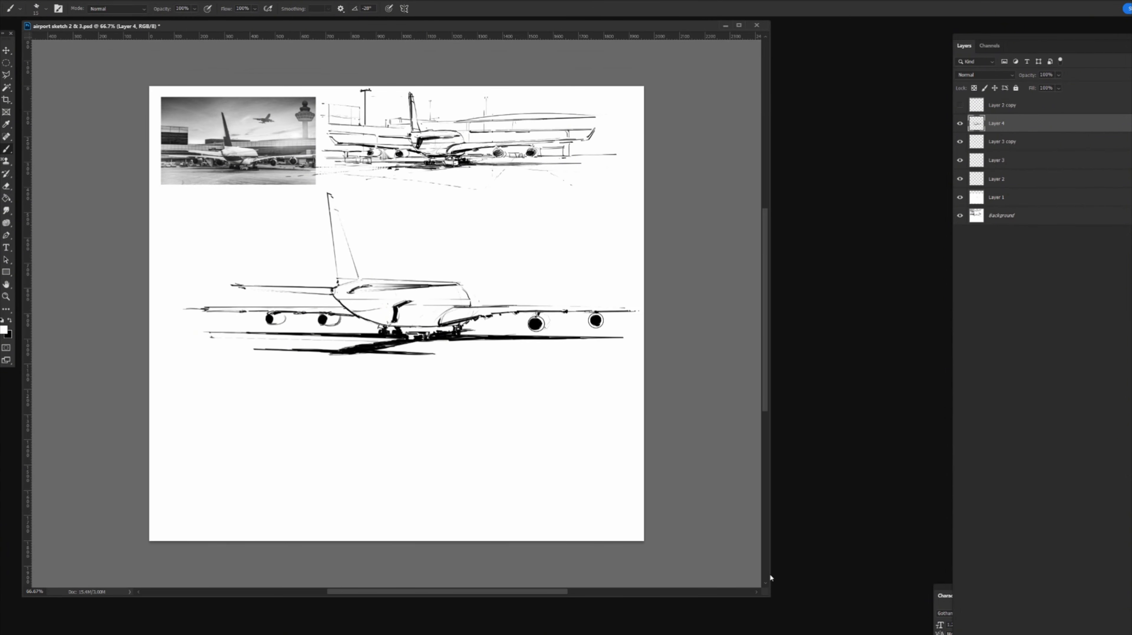
drag(378, 274, 465, 342)
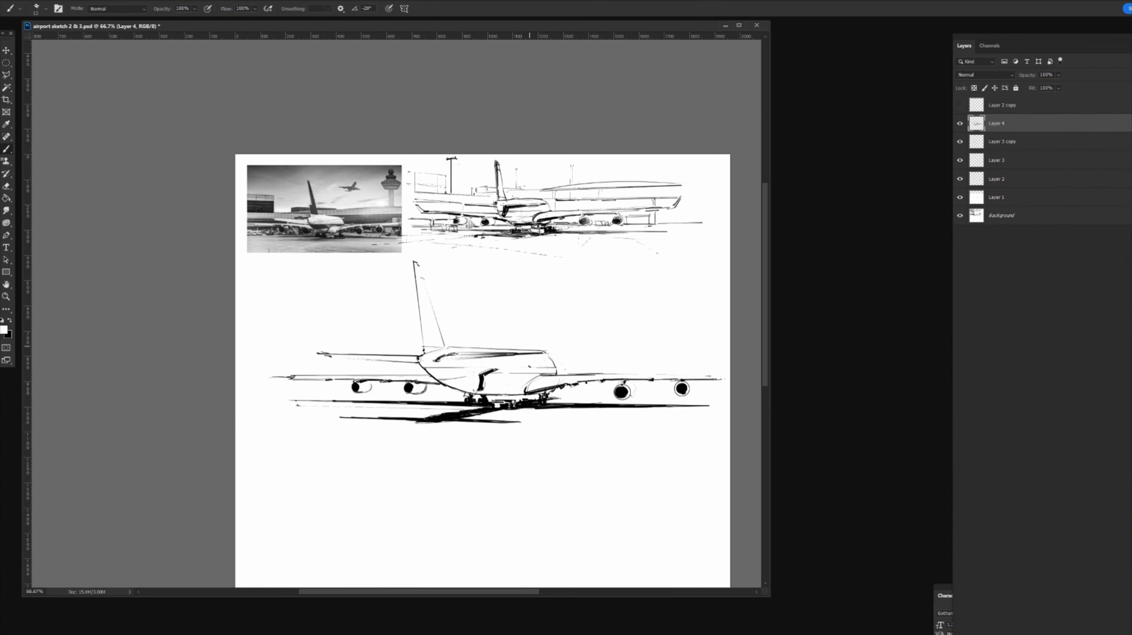
Draw a narrow panel outline inside the tail fin's leading edge and a dark accent at the tail cone in black
key(x)
key(x)
key(x)
drag(418, 274, 425, 313)
drag(421, 356, 421, 363)
Draw a thin straight horizon line behind the engines and beneath both wings, extending past the wingtips
key(ctrl+plus)
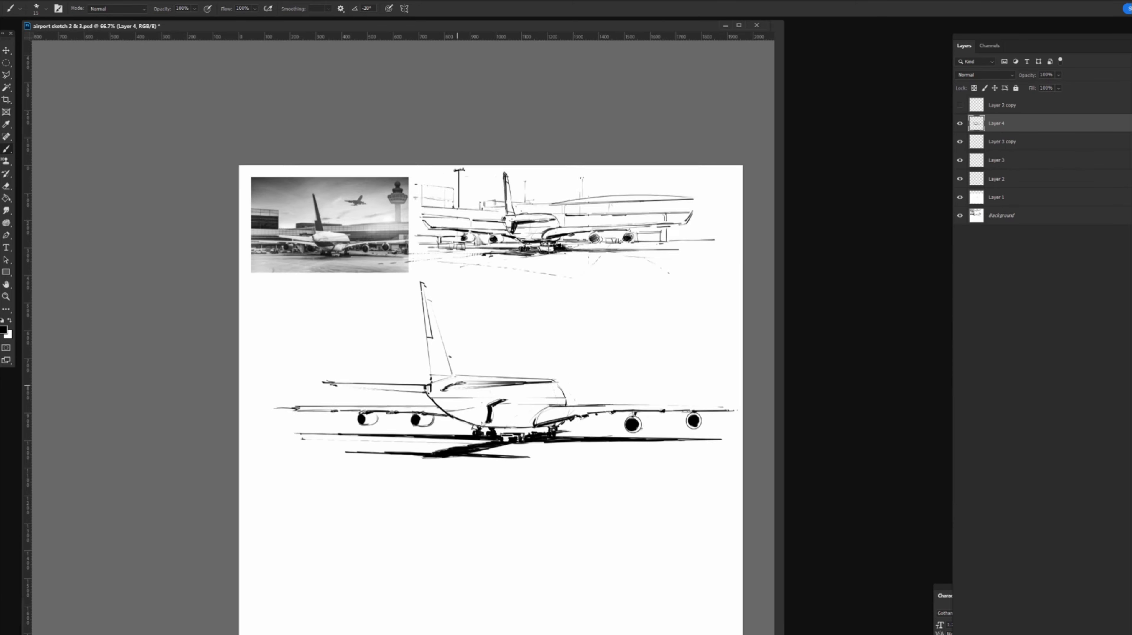
drag(207, 295, 345, 349)
drag(585, 456, 503, 448)
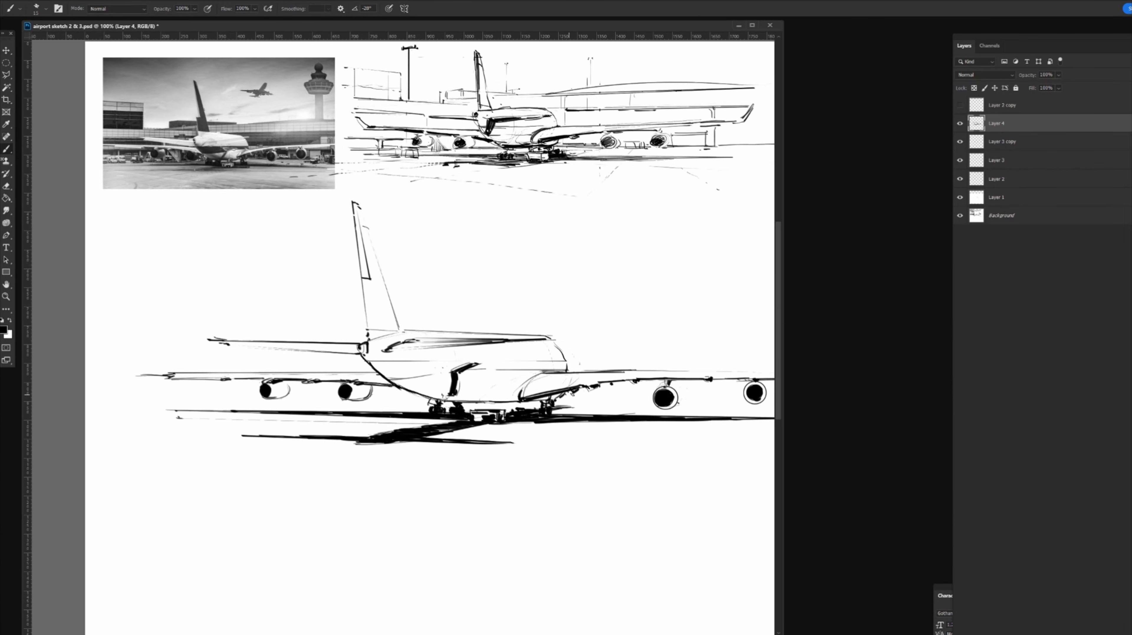
mouse_move(565, 393)
mouse_down()
mouse_move(709, 396)
mouse_move(619, 390)
mouse_up()
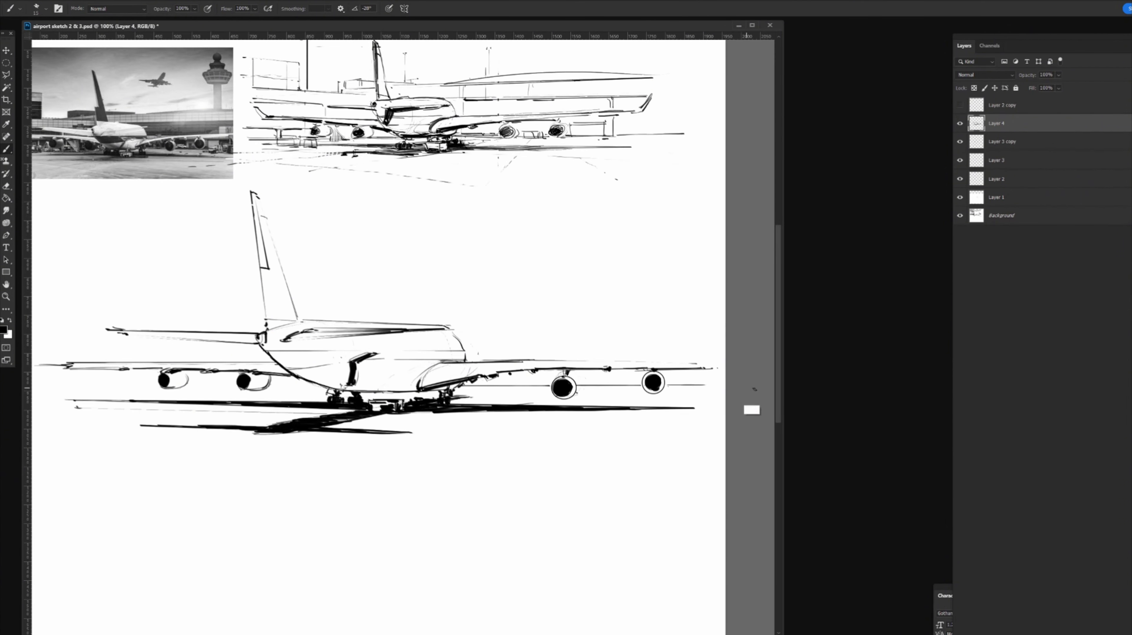
mouse_move(354, 369)
mouse_down()
mouse_move(548, 391)
mouse_move(466, 403)
mouse_up()
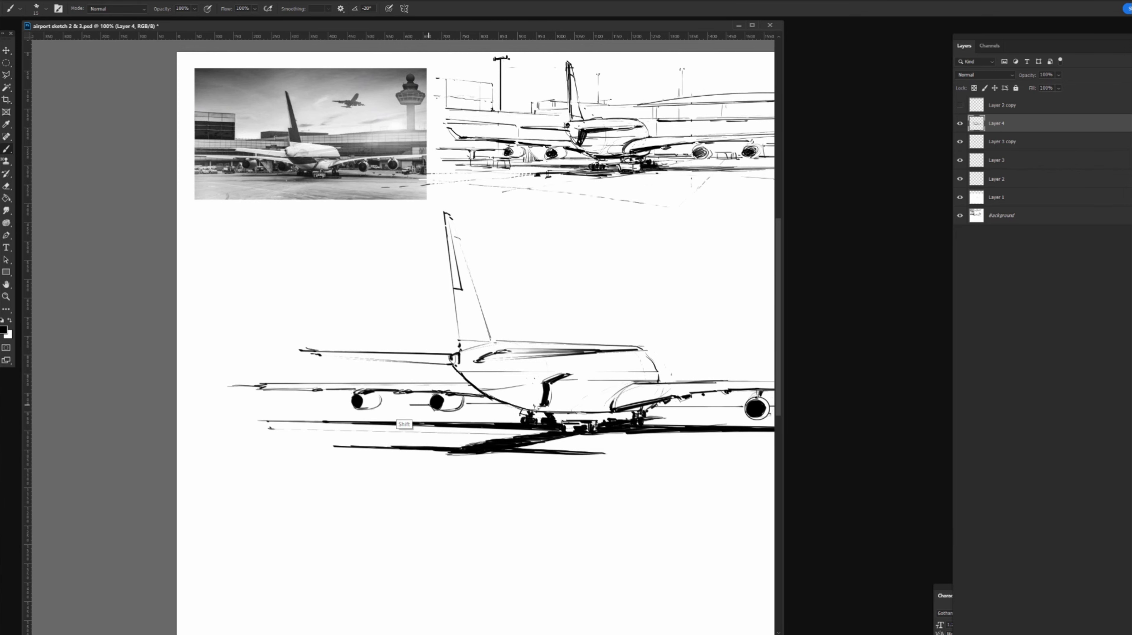
drag(333, 406, 191, 406)
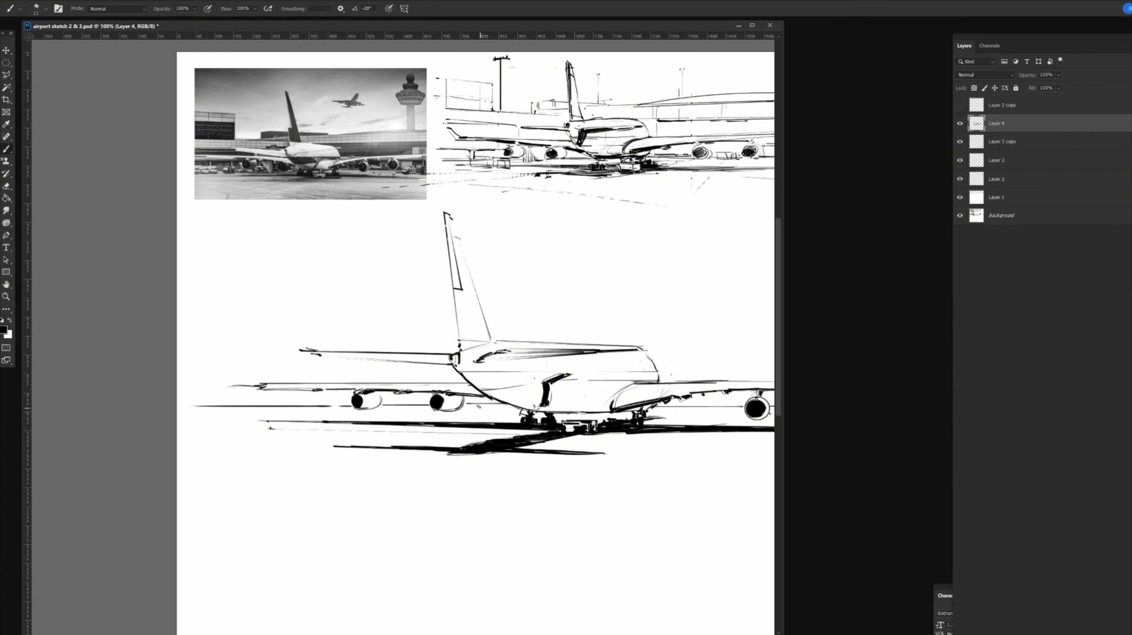
drag(510, 405, 391, 406)
drag(735, 421, 565, 406)
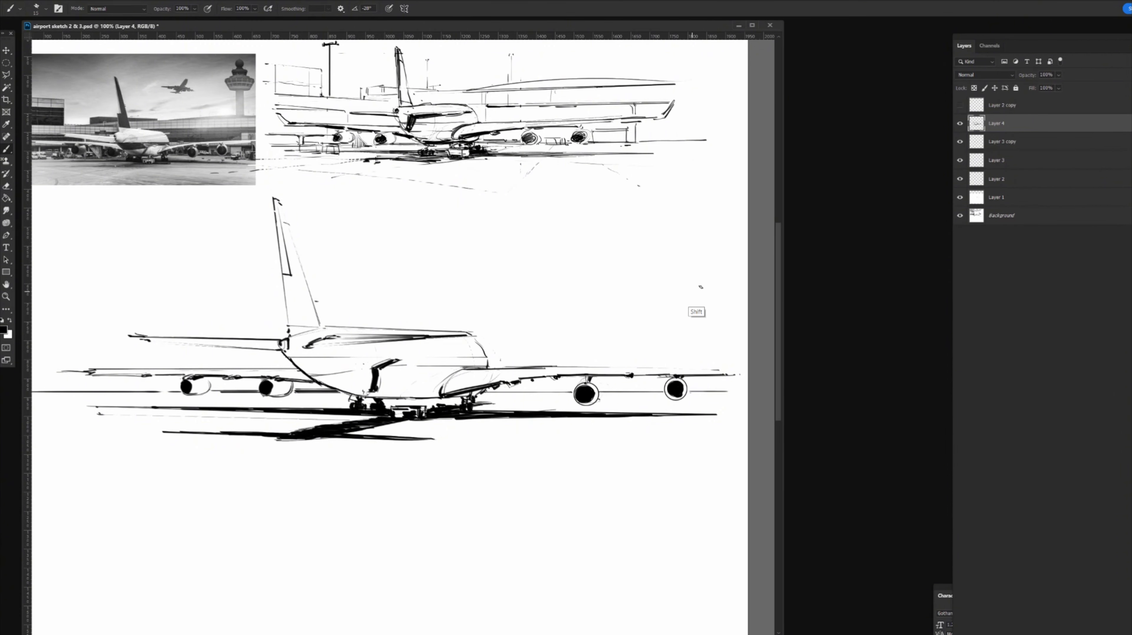
Draw a straight terminal roofline from the tail fin across the background to the right, topped by a long shallow arch
drag(705, 282, 364, 298)
key(ctrl+z)
click(719, 298)
shift+click(412, 302)
shift+click(317, 302)
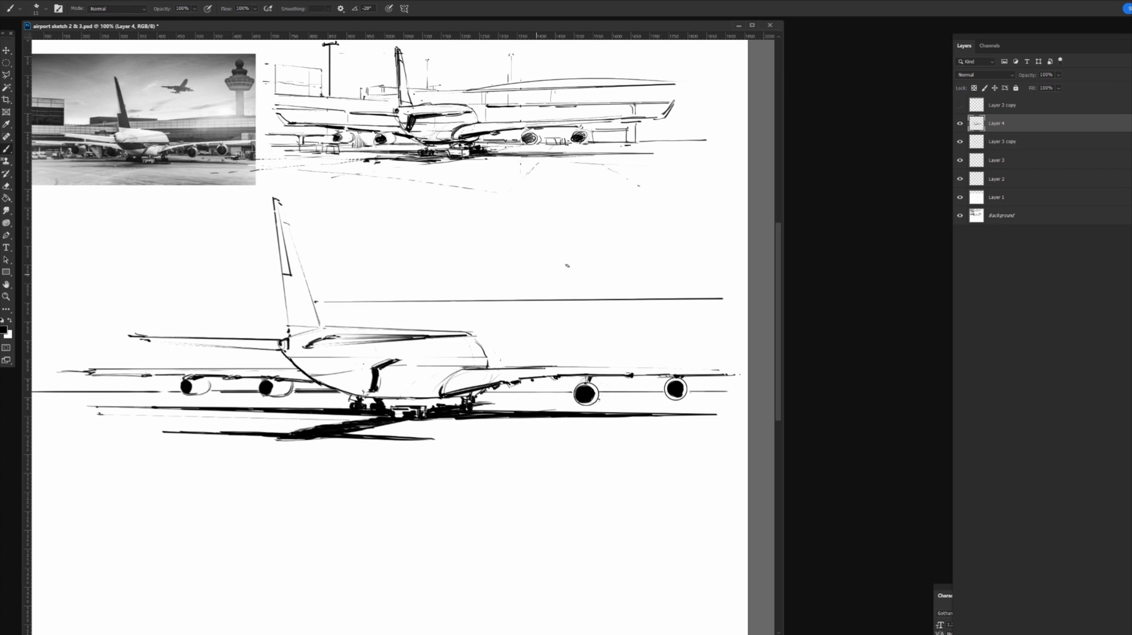
drag(465, 298, 715, 281)
drag(570, 284, 748, 289)
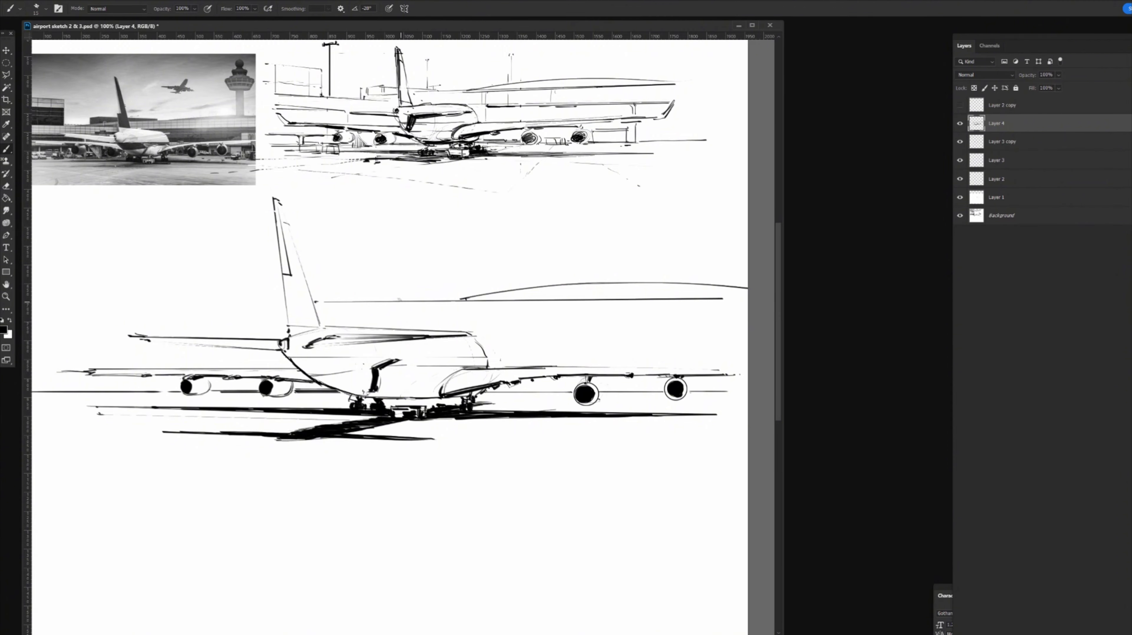
Add a faint thin line just above the terminal roofline, running from the tail fin to the small roof mark
shift+right_click(252, 287)
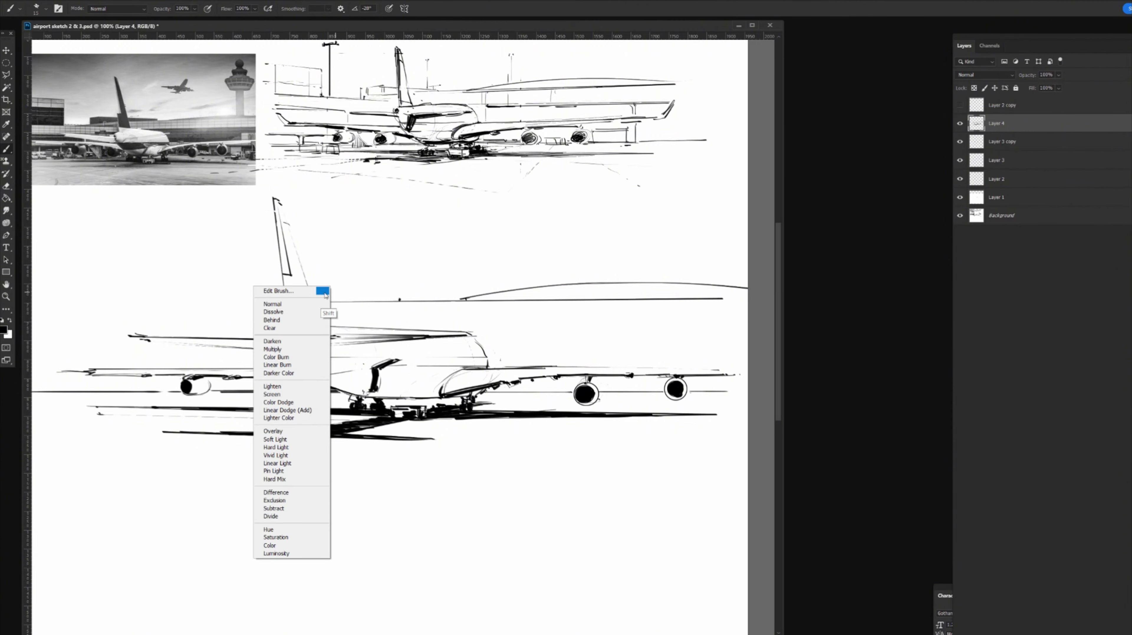
click(423, 297)
shift+click(313, 293)
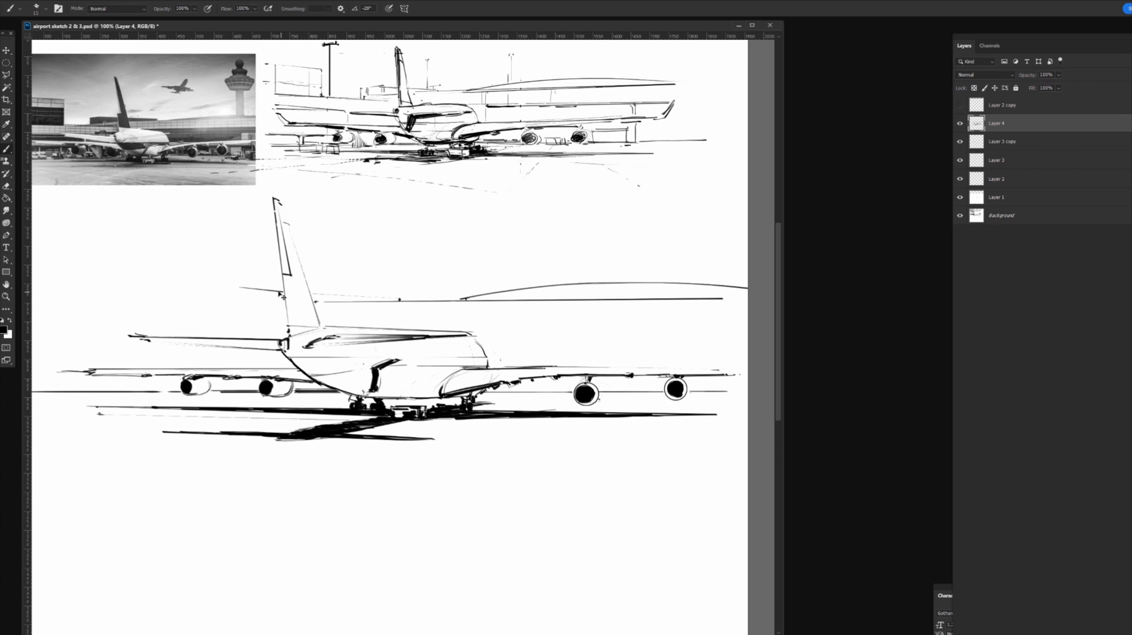
Draw a small low rooftop structure with short vertical supports on the background skyline, just left of the tail fin
key(shift)
shift+click(243, 287)
key(ctrl+z)
shift+click(241, 288)
drag(239, 288, 282, 291)
click(251, 289)
shift+click(252, 299)
click(252, 289)
shift+click(223, 295)
drag(224, 294, 225, 298)
Draw the terminal roofline left of the tail fin, doubled beneath the rooftop structure and sloping gently up toward the page edge
drag(307, 305, 390, 321)
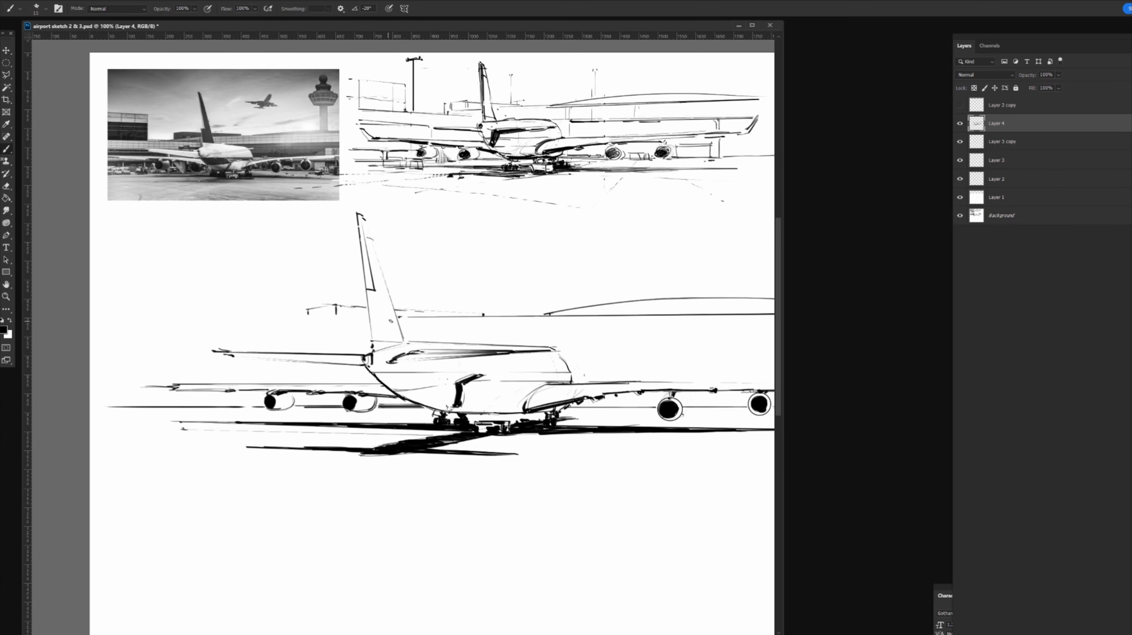
click(369, 318)
shift+click(292, 322)
shift+click(368, 319)
shift+click(287, 319)
shift+click(132, 309)
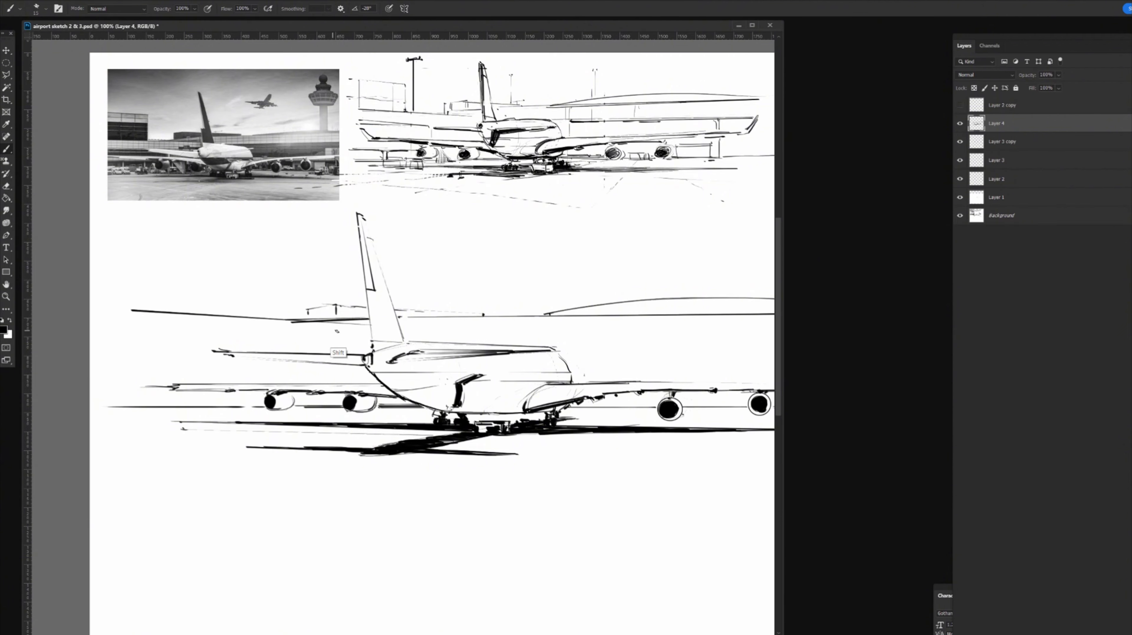
Draw a tall terminal block above the left roofline with a vertical corner edge and a sloping top line
key(x)
key(x)
mouse_move(307, 309)
mouse_down()
mouse_move(308, 320)
mouse_move(245, 268)
mouse_up()
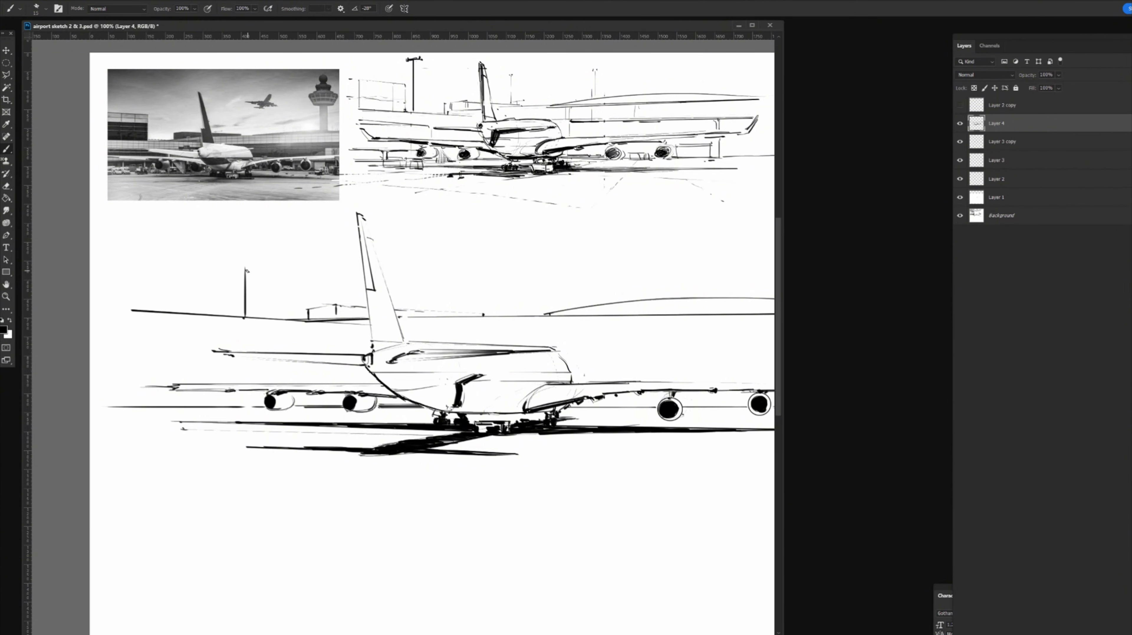
shift+click(125, 249)
drag(479, 379, 465, 392)
key(ctrl+minus)
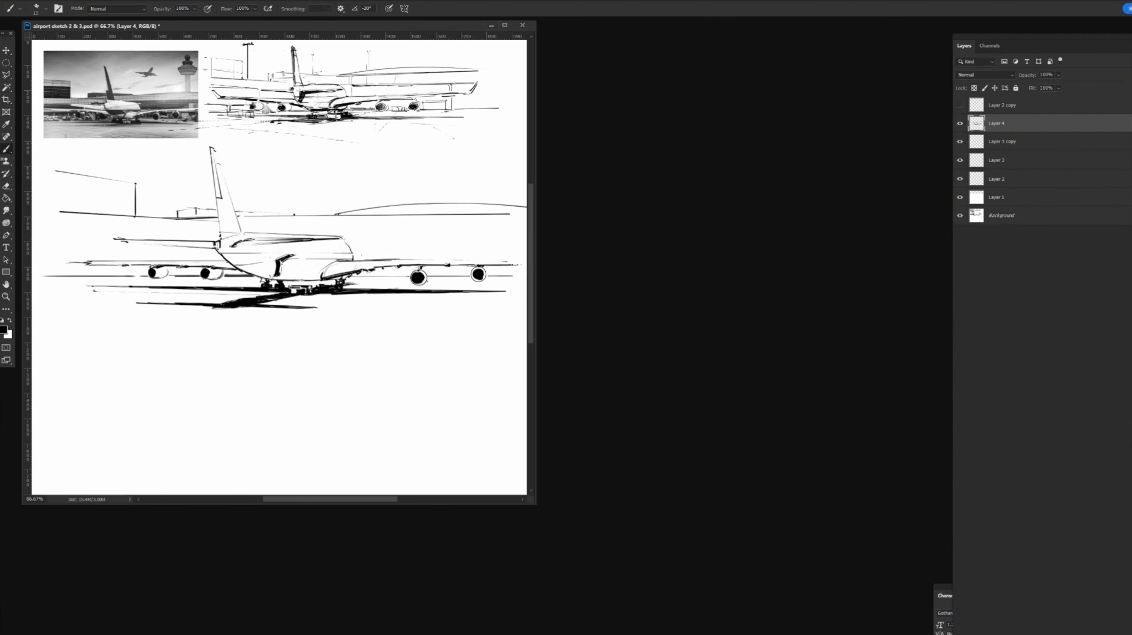
Merge the stacked sketch layers from Layer 4 down through Layer 2 into a single layer
drag(535, 504, 682, 605)
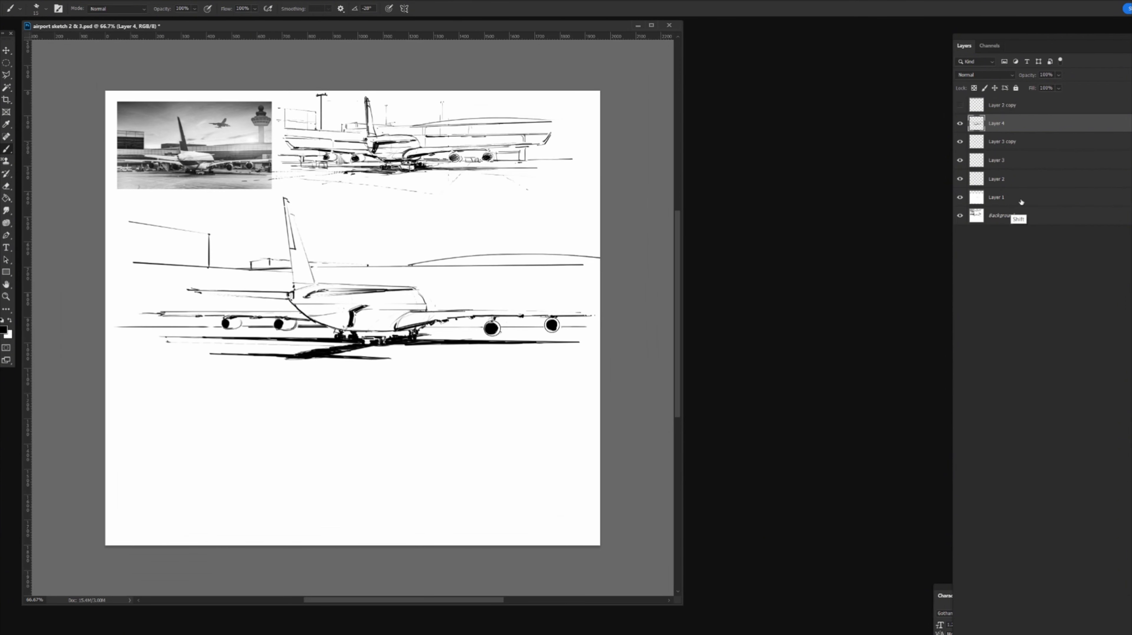
shift+click(1030, 179)
key(ctrl+e)
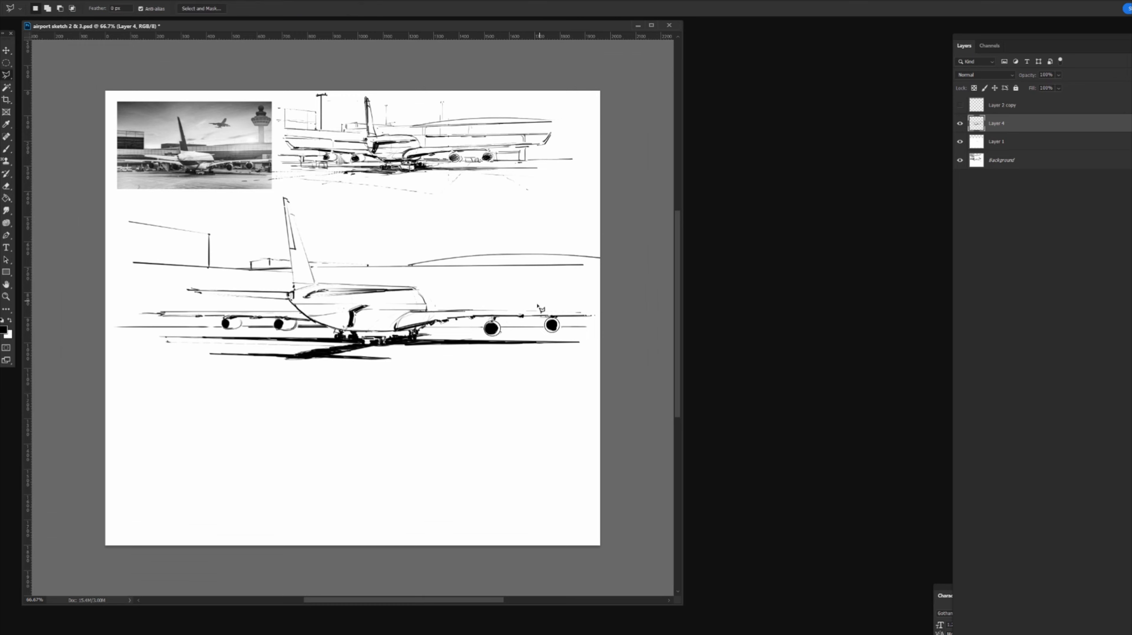
key(l)
click(486, 301)
click(411, 311)
click(392, 317)
click(417, 337)
click(464, 333)
click(496, 338)
click(537, 338)
click(567, 335)
click(595, 331)
click(609, 312)
click(582, 293)
click(551, 291)
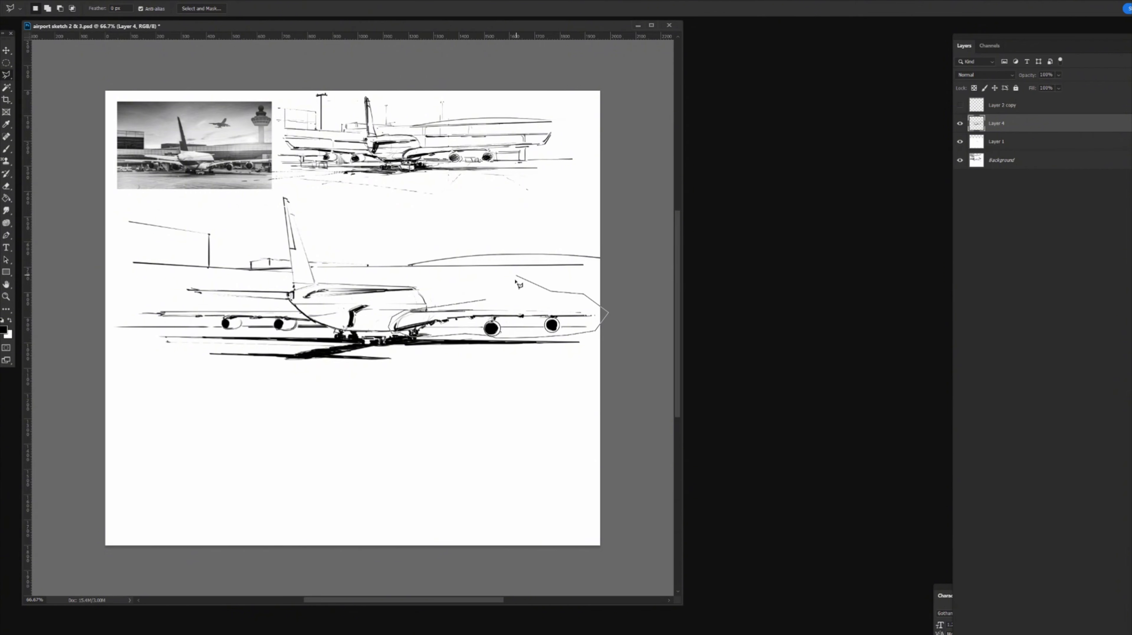
double_click(474, 256)
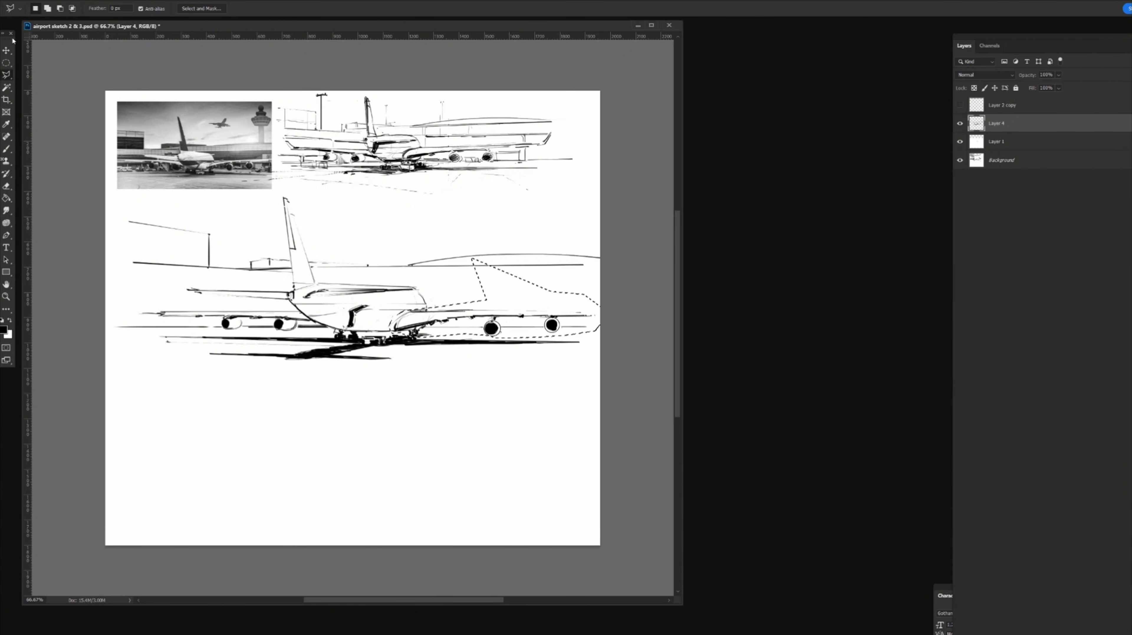
Try to cut the larger airplane's right wing and engines onto their own layer with a freehand selection and shift them
right_click(6, 75)
click(40, 74)
click(446, 238)
mouse_move(445, 306)
mouse_down()
mouse_move(394, 315)
mouse_move(395, 333)
mouse_move(524, 338)
mouse_move(632, 294)
mouse_move(598, 307)
mouse_up()
key(ctrl+j)
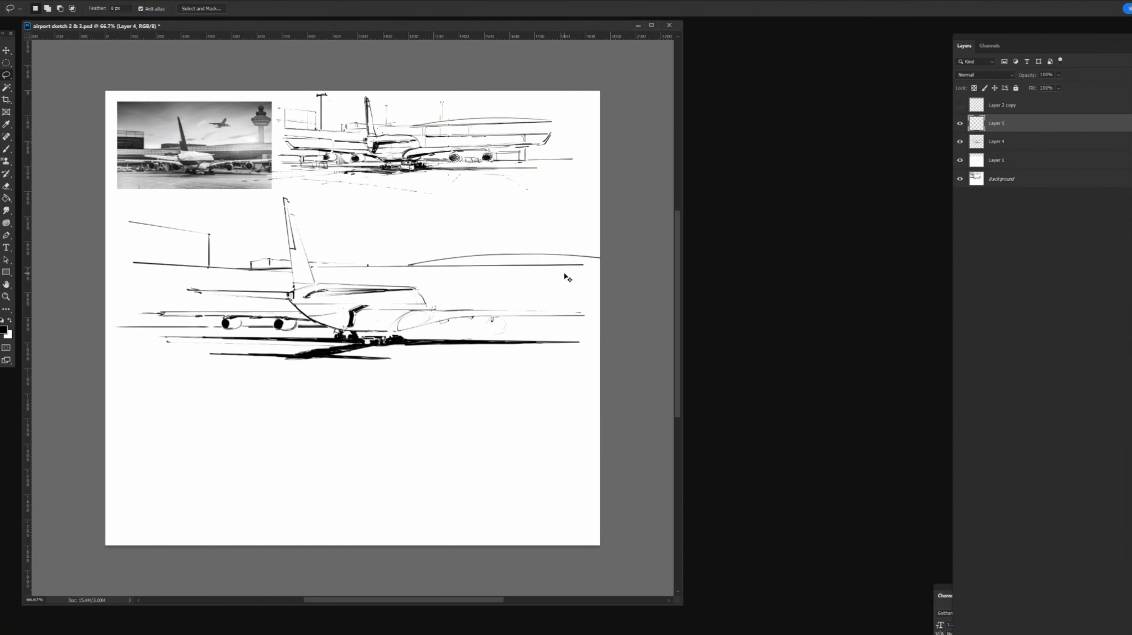
key(v)
drag(486, 314, 476, 305)
key(ctrl+z)
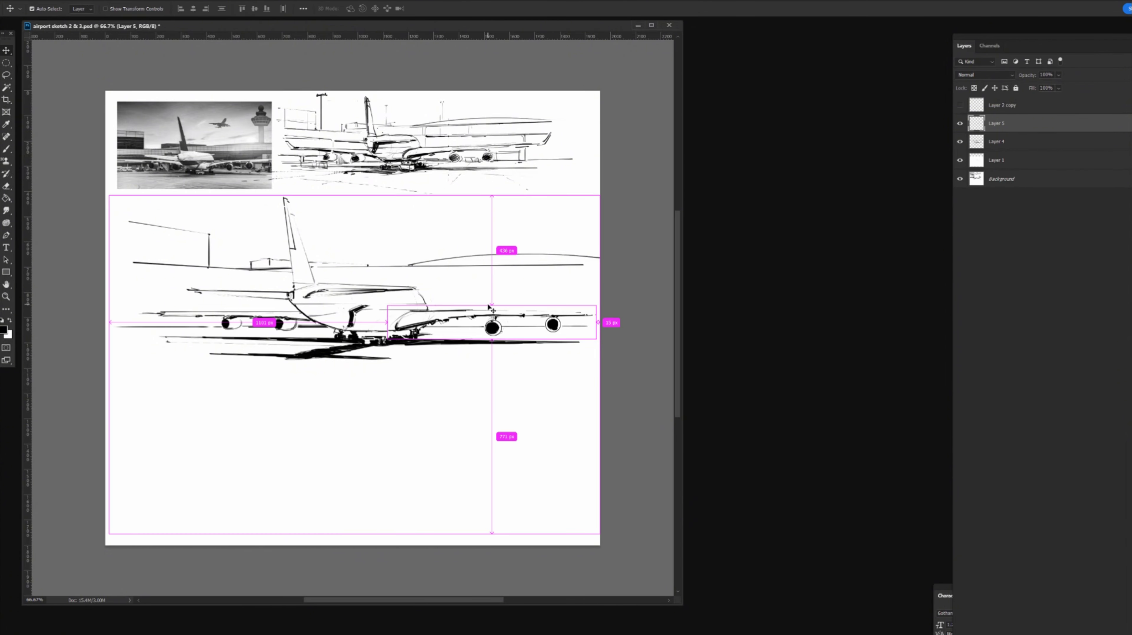
key(ctrl+e)
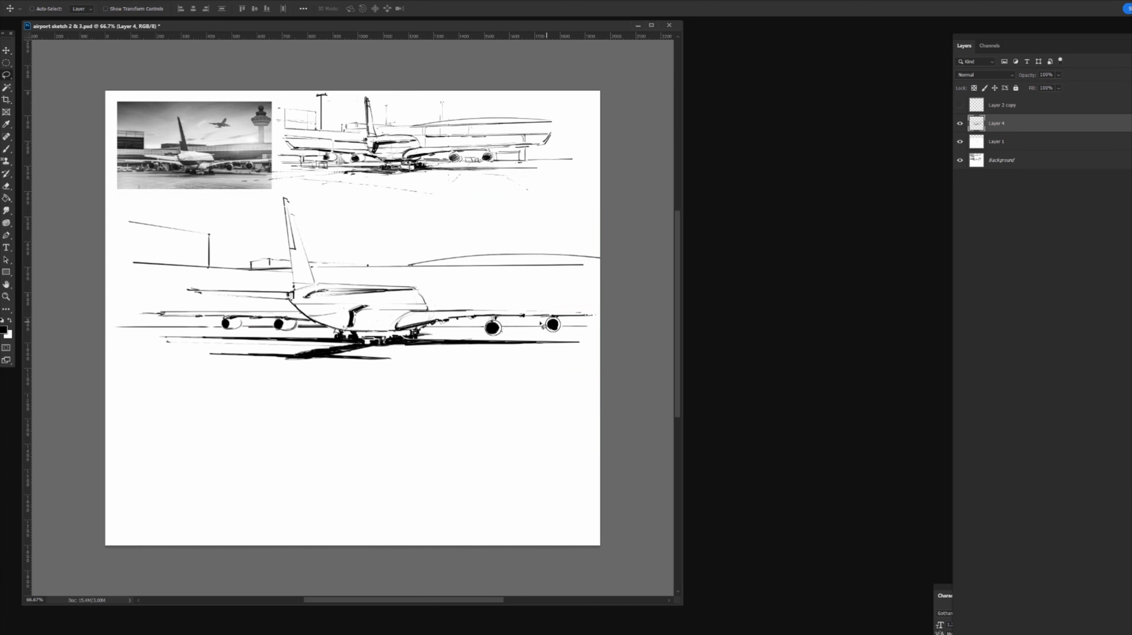
Select the right wing with its two engines freehand, cut it onto a new layer and shift it inward toward the fuselage
key(l)
mouse_move(502, 298)
mouse_down()
mouse_move(427, 305)
mouse_move(390, 324)
mouse_move(411, 339)
mouse_move(517, 338)
mouse_move(632, 305)
mouse_up()
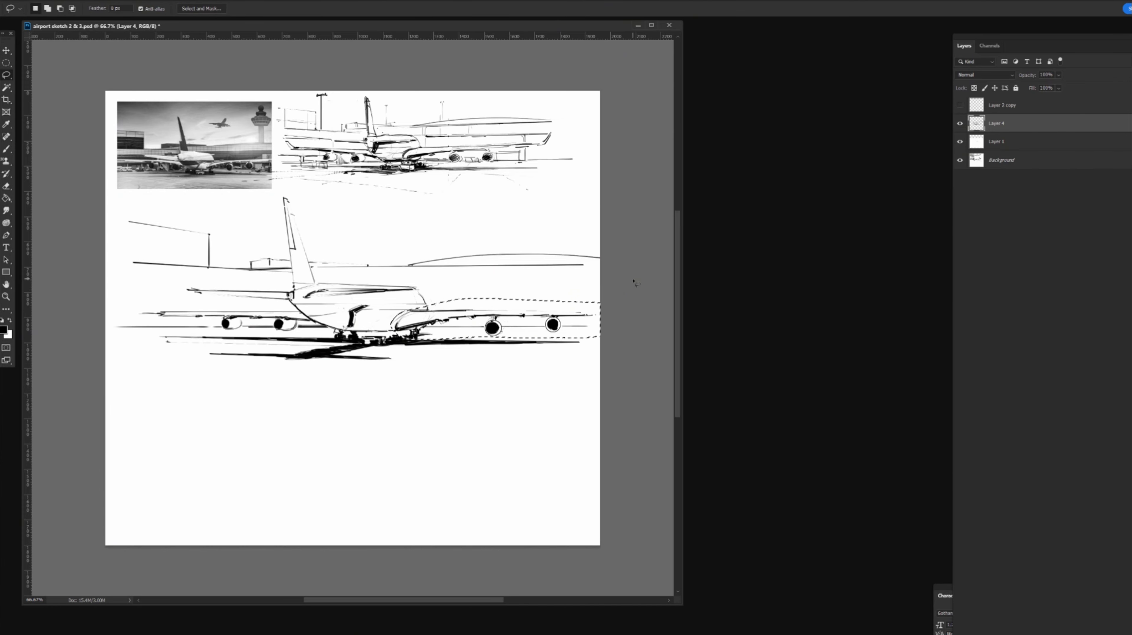
key(ctrl+shift+j)
key(v)
mouse_move(472, 322)
mouse_down()
mouse_move(458, 324)
mouse_move(471, 320)
mouse_up()
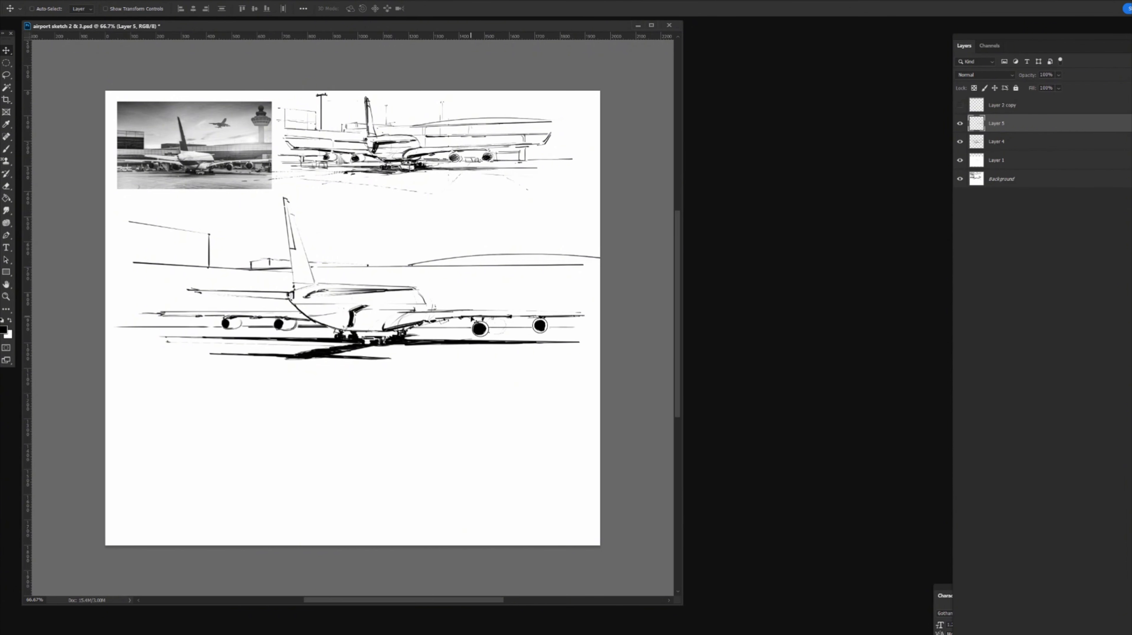
key(Left)
key(Left)
key(Left)
key(Left)
key(Left)
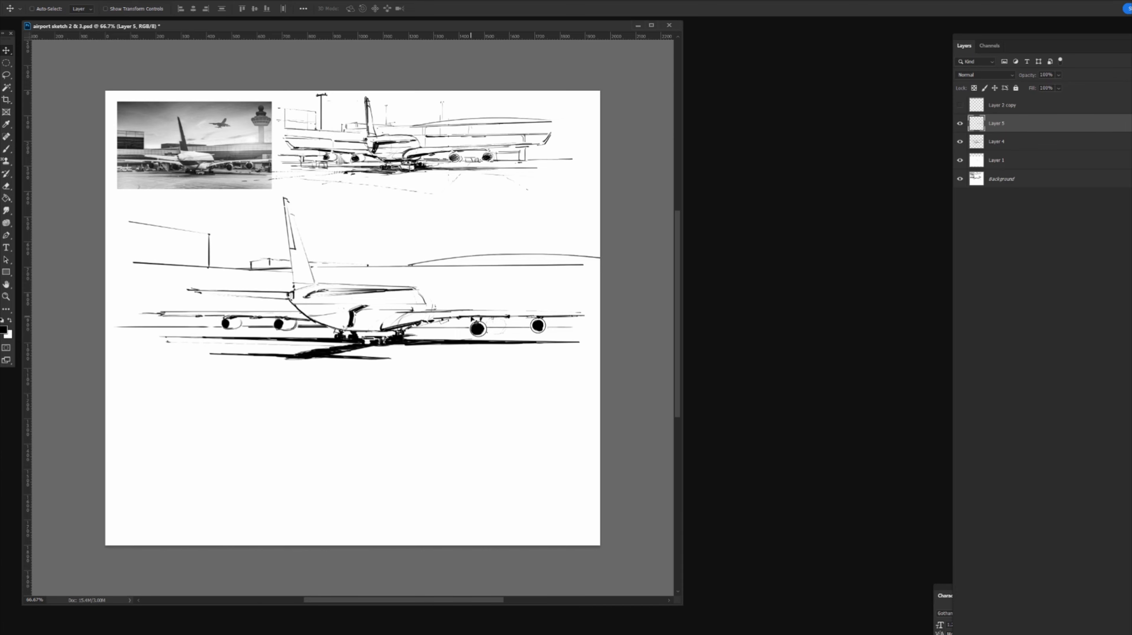
Paint out the stray marks where the shifted wing meets the fuselage and extend the right wingtip to the page edge
key(b)
key(x)
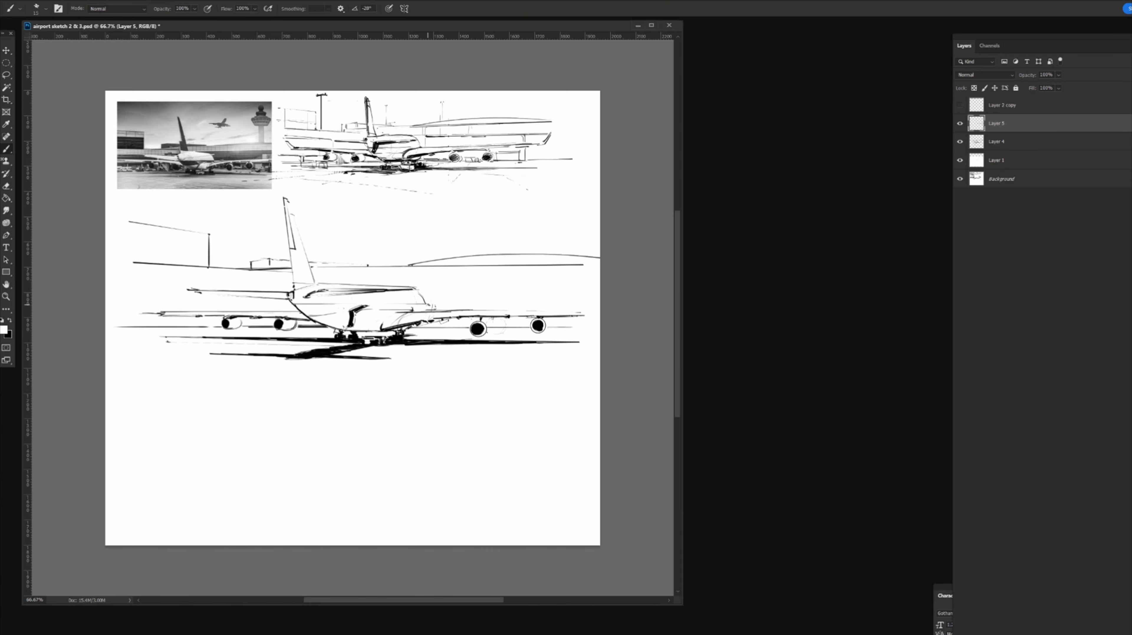
key(x)
key(x)
key(v)
key(b)
key(x)
drag(584, 313, 601, 312)
Draw doubled straight lines for the terminal roofline and the lower facade edge, running from the airplane to the right page edge
shift+click(612, 281)
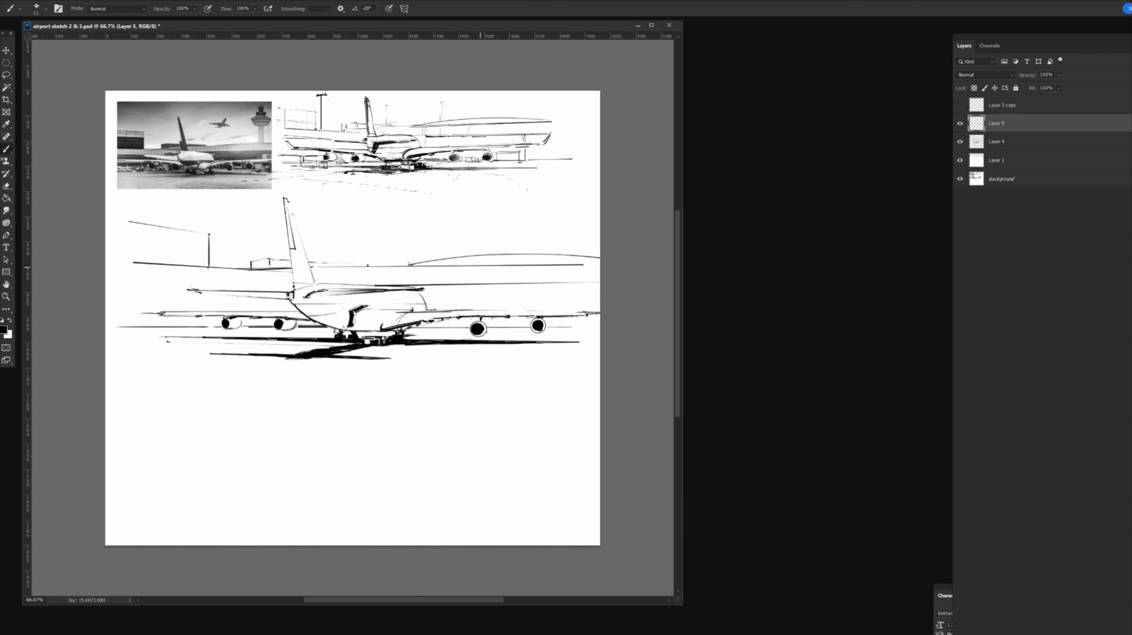
shift+click(595, 264)
shift+click(372, 265)
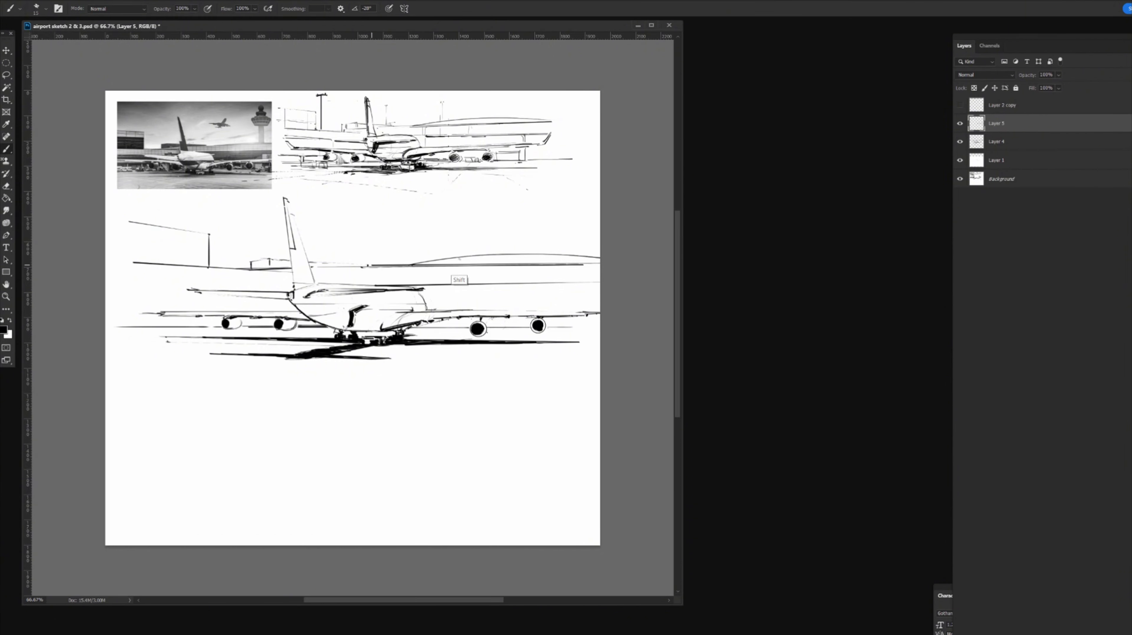
shift+click(593, 264)
click(400, 285)
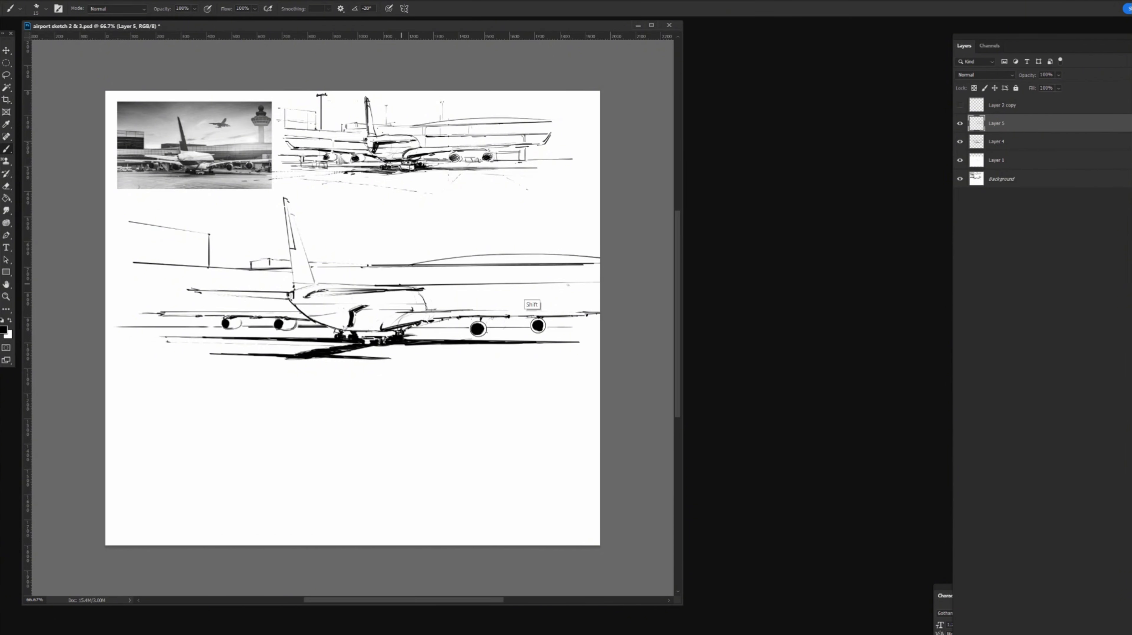
shift+click(603, 284)
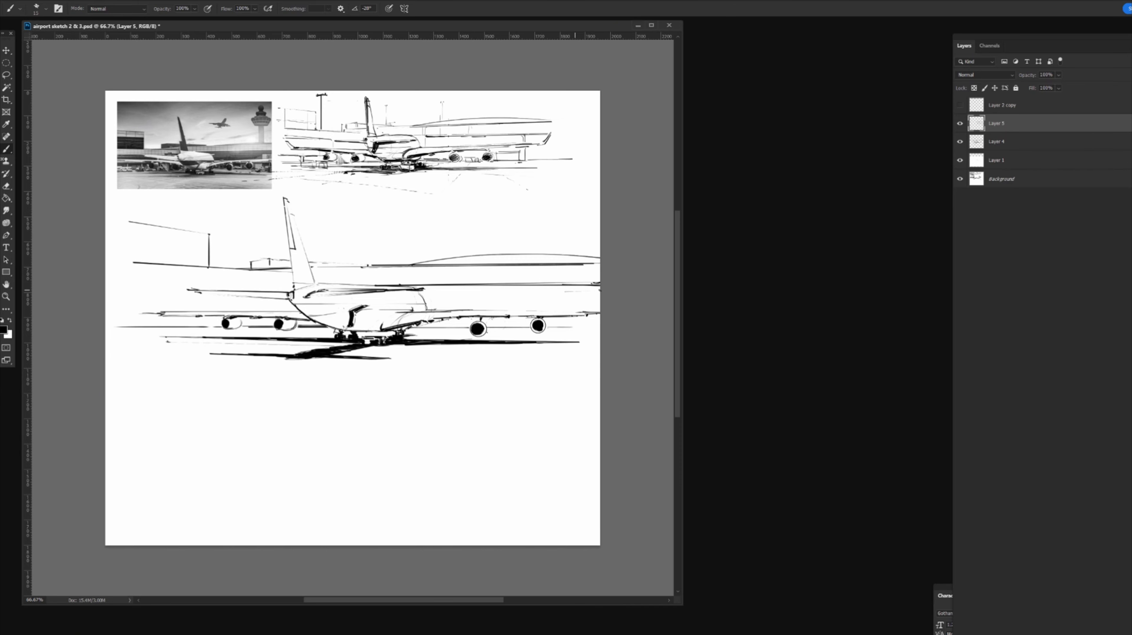
Draw a boxy structure behind the right wingtip, with a flat top edge and a vertical side continuing below the wing
drag(565, 291, 602, 289)
click(561, 294)
shift+click(561, 312)
click(561, 318)
shift+click(561, 326)
Draw small cargo boxes on the ground between the right wing's engines, beyond the outer engine and at the page edge
key(ctrl+plus)
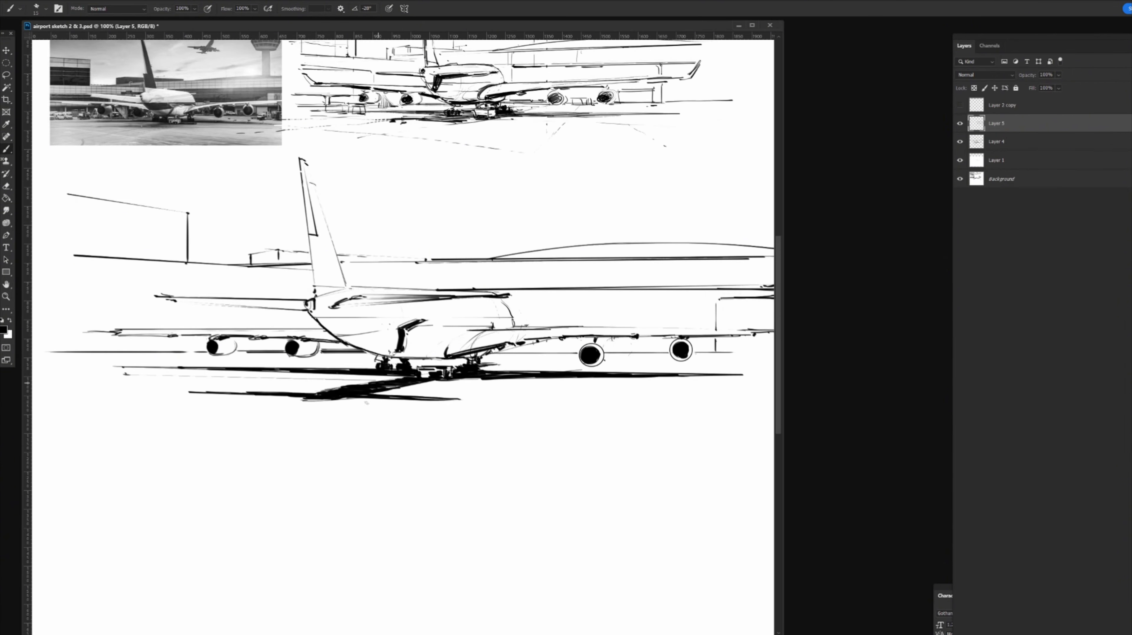
key(ctrl+minus)
key(ctrl+plus)
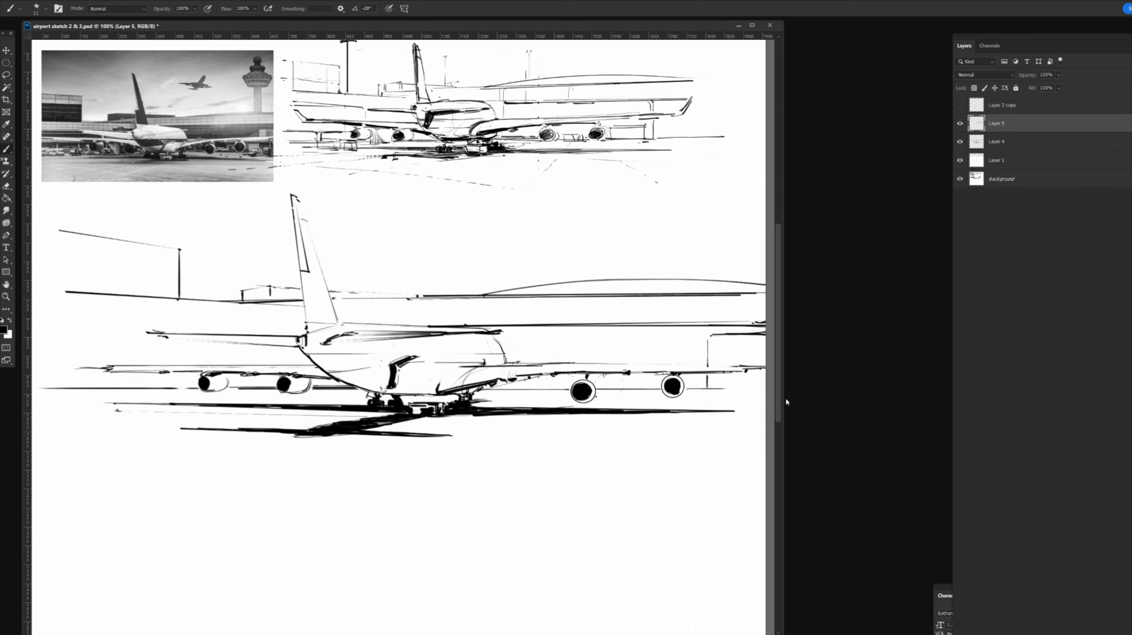
drag(783, 400, 1052, 417)
key(space)
drag(633, 422, 677, 473)
drag(684, 422, 655, 437)
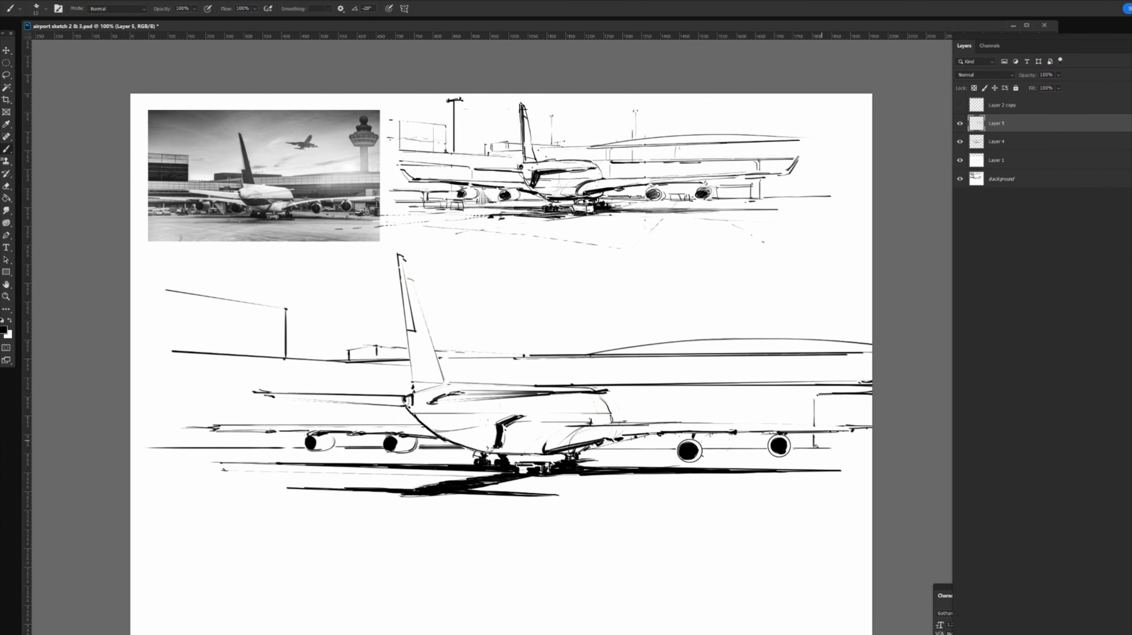
key(x)
key(x)
mouse_move(805, 447)
mouse_down()
mouse_move(839, 447)
mouse_move(805, 465)
mouse_move(841, 457)
mouse_up()
mouse_move(834, 448)
mouse_down()
mouse_move(834, 459)
mouse_move(790, 456)
mouse_up()
key(x)
mouse_move(706, 443)
mouse_down()
mouse_move(707, 454)
mouse_move(736, 443)
mouse_move(733, 453)
mouse_up()
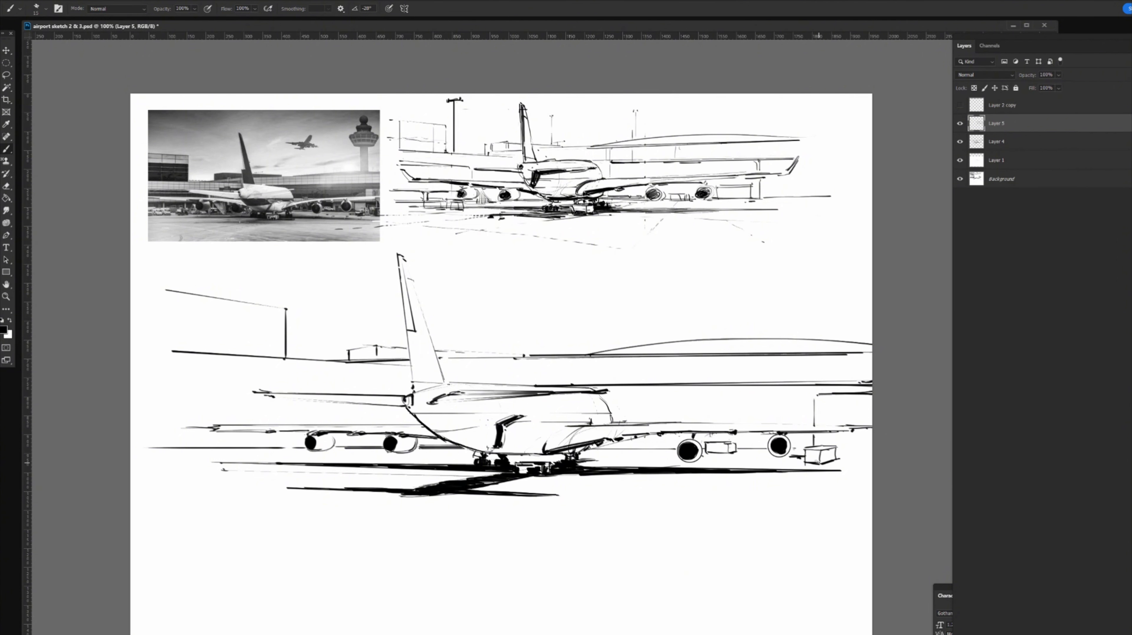
mouse_move(821, 464)
mouse_down()
mouse_move(873, 457)
mouse_move(874, 440)
mouse_move(852, 450)
mouse_up()
Fill the gaps beneath the right wing with black shapes and add small equipment forms between the inner engine and landing gear
mouse_move(826, 434)
mouse_down()
mouse_move(862, 431)
mouse_move(862, 441)
mouse_move(819, 444)
mouse_move(859, 434)
mouse_move(851, 445)
mouse_move(716, 444)
mouse_move(749, 435)
mouse_move(748, 449)
mouse_move(766, 448)
mouse_up()
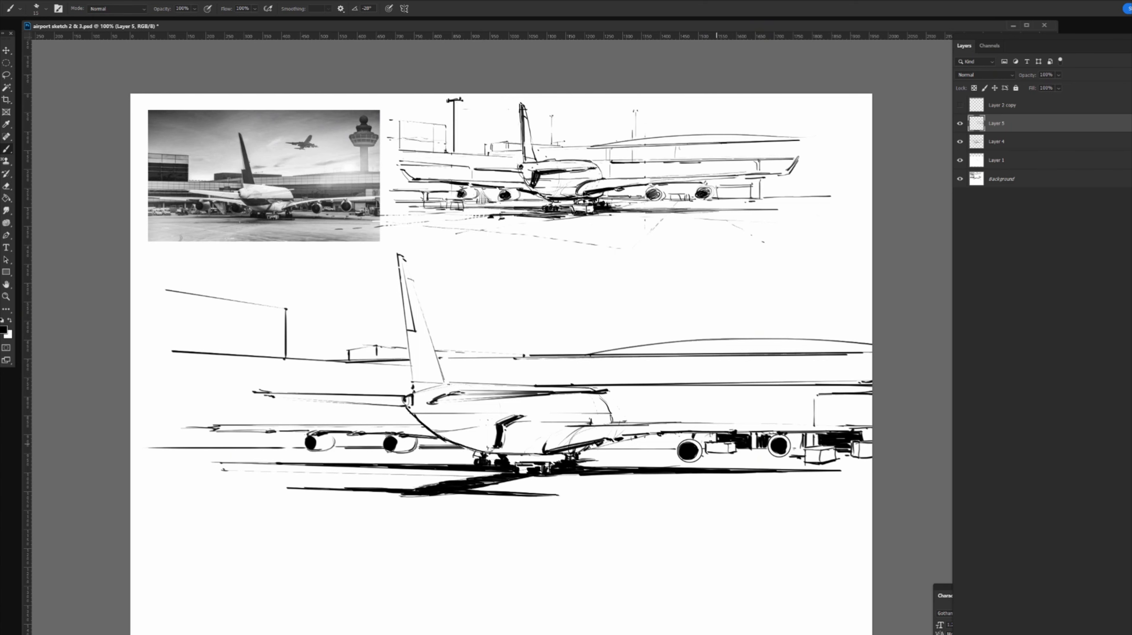
key(shift)
mouse_move(709, 433)
mouse_down()
mouse_move(710, 444)
mouse_move(697, 435)
mouse_move(702, 447)
mouse_up()
mouse_move(705, 436)
mouse_down()
mouse_move(705, 448)
mouse_move(690, 436)
mouse_move(664, 450)
mouse_move(685, 437)
mouse_move(671, 448)
mouse_move(676, 439)
mouse_up()
mouse_move(650, 439)
mouse_down()
mouse_move(647, 453)
mouse_move(610, 446)
mouse_up()
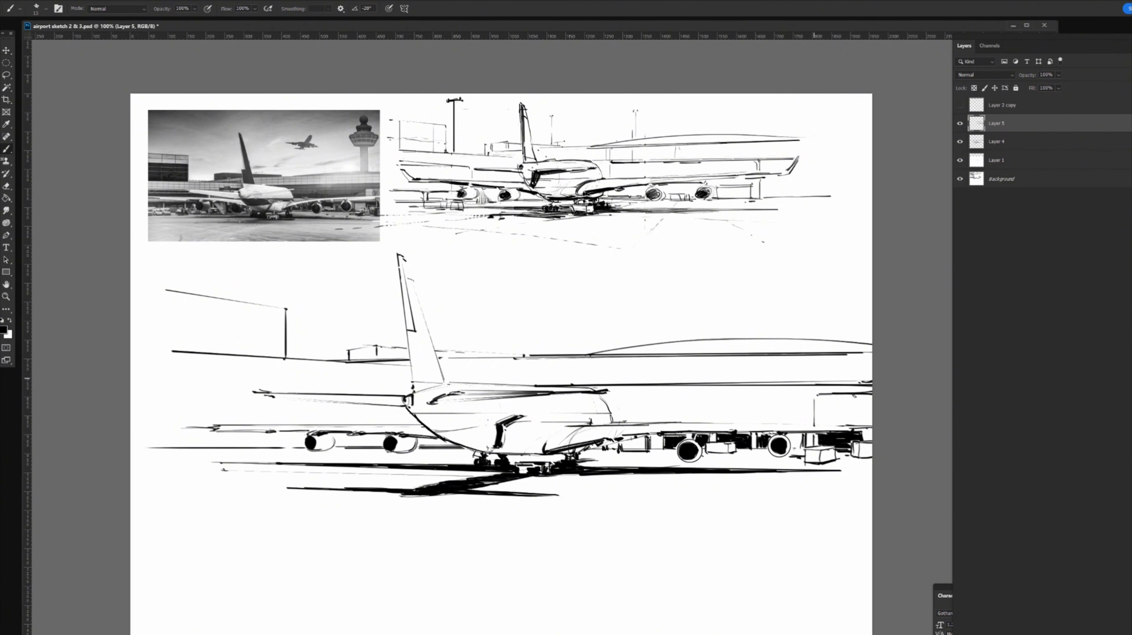
Add a thick post to the structure behind the right wingtip and small rooftop details on both sides of the tail fin
drag(850, 393, 853, 426)
drag(455, 391, 445, 395)
drag(461, 346, 484, 343)
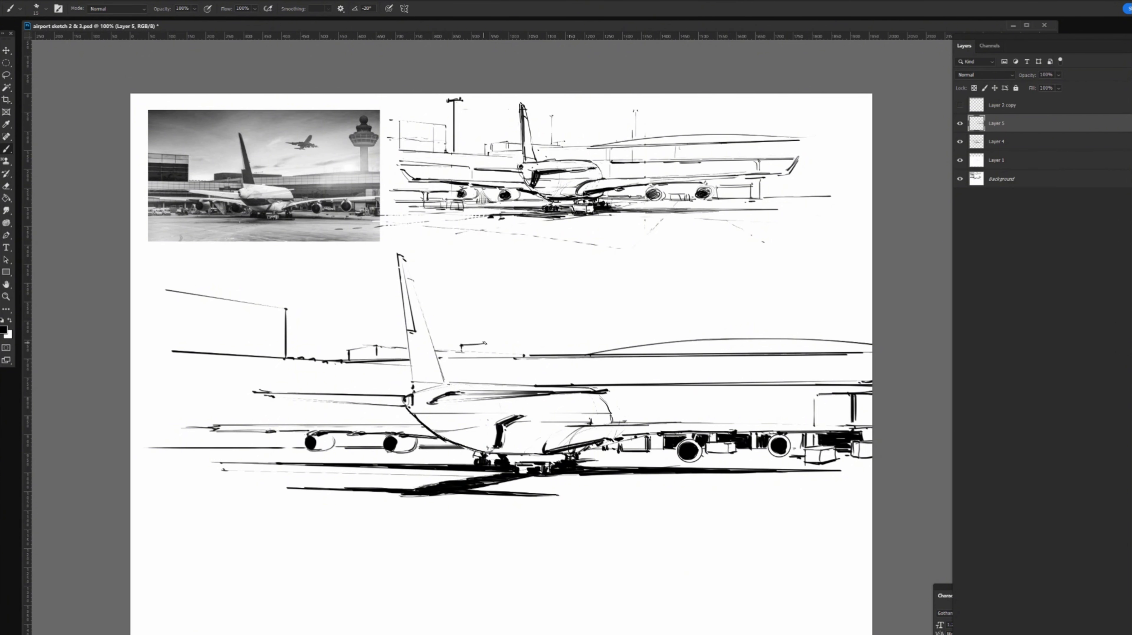
click(456, 343)
Draw two pairs of thin vertical light poles rising above the curved terminal roof
mouse_move(653, 321)
mouse_down()
mouse_move(653, 343)
mouse_move(663, 311)
mouse_up()
shift+click(658, 343)
drag(841, 309, 845, 336)
Draw the left terminal's lower section with a gently sloping top line, a vertical end edge and doubled base lines above the wing
drag(385, 357, 388, 364)
key(shift)
shift+click(361, 391)
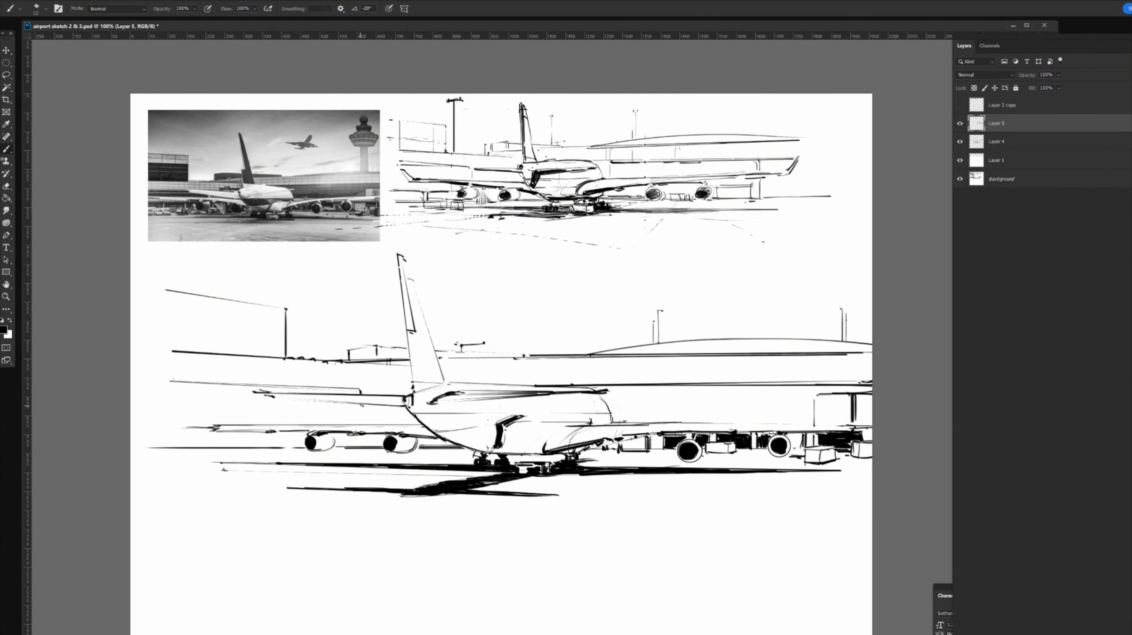
drag(362, 405, 361, 422)
click(172, 419)
shift+click(360, 420)
click(174, 414)
shift+click(359, 420)
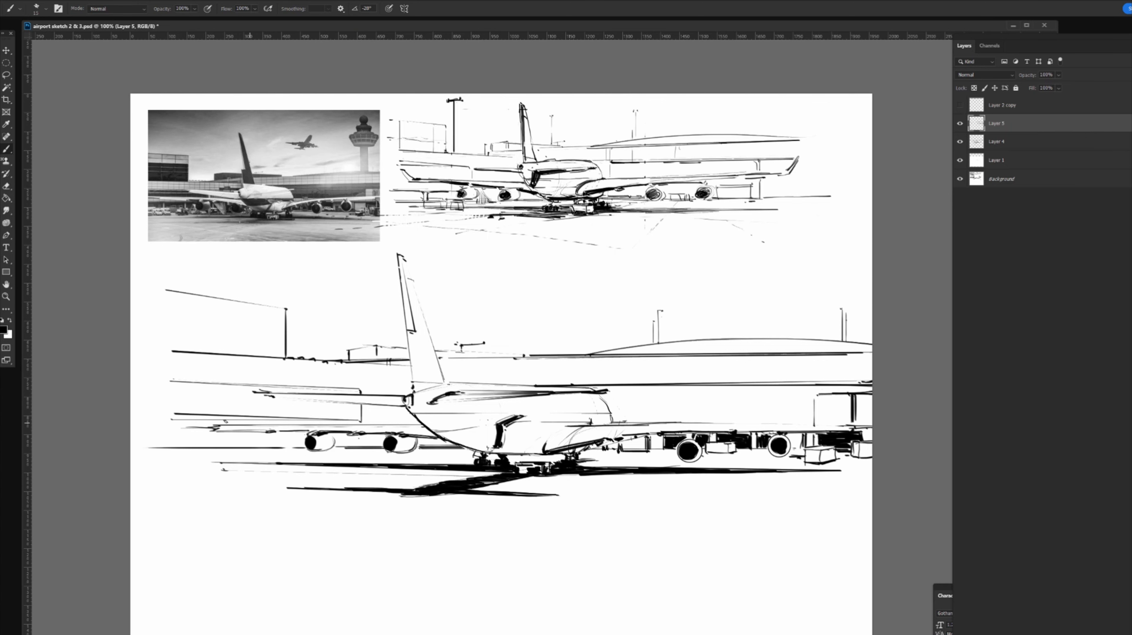
Draw a boxy service truck and a smaller cargo box on the ground beneath the outer left wing
key(x)
mouse_move(237, 448)
mouse_down()
mouse_move(193, 454)
mouse_move(224, 439)
mouse_move(237, 454)
mouse_move(196, 453)
mouse_move(235, 456)
mouse_up()
key(x)
key(x)
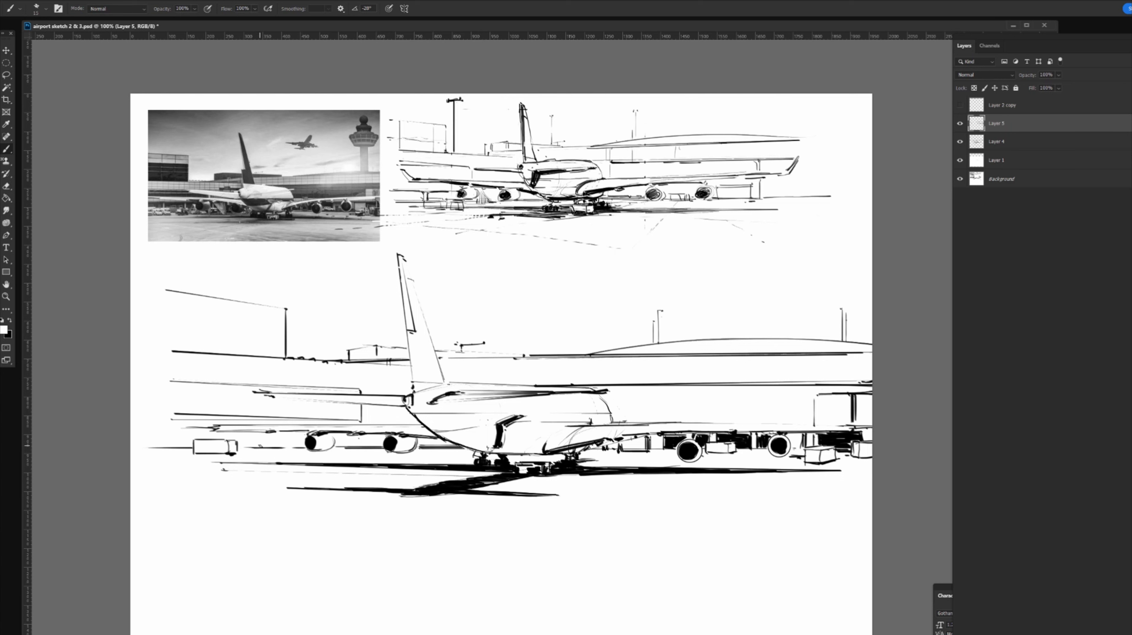
key(x)
mouse_move(258, 443)
mouse_down()
mouse_move(258, 454)
mouse_move(276, 453)
mouse_up()
drag(279, 442, 278, 455)
Add small equipment shapes and dark fills around and between the two left engines
key(x)
key(x)
drag(287, 440, 295, 449)
drag(289, 449, 366, 447)
key(x)
key(x)
mouse_move(369, 436)
mouse_down()
mouse_move(340, 448)
mouse_move(369, 450)
mouse_up()
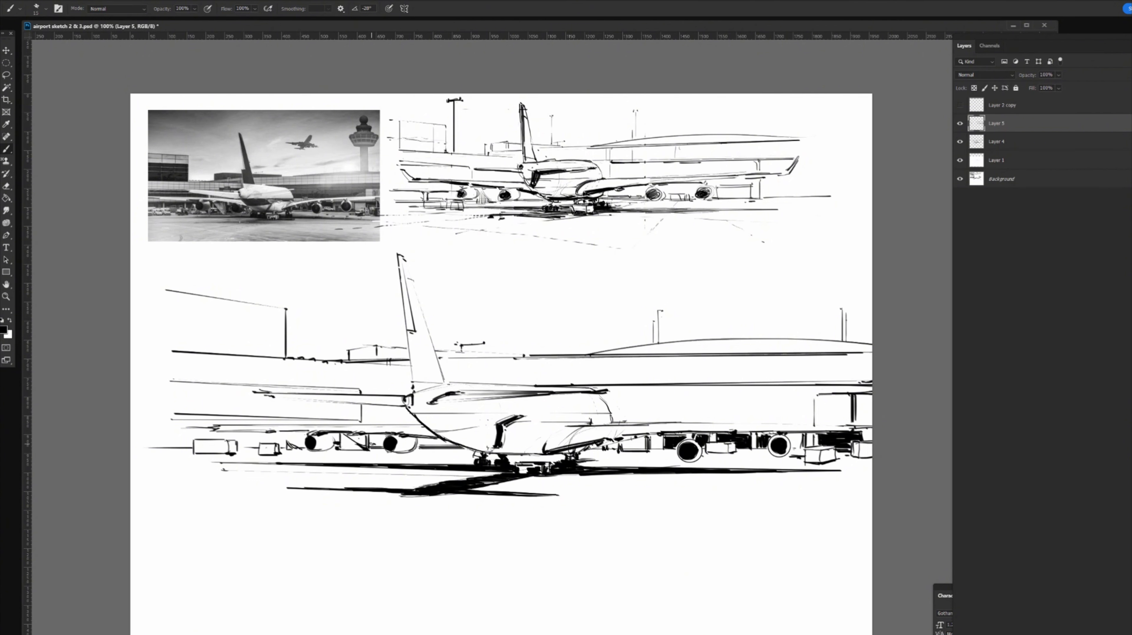
drag(371, 436, 373, 446)
mouse_move(376, 436)
mouse_down()
mouse_move(375, 446)
mouse_move(382, 436)
mouse_up()
drag(445, 443, 445, 443)
drag(334, 437, 303, 447)
Draw thin vertical divisions on the terminal facade beside the tail fin and above the right wing
drag(407, 367, 407, 427)
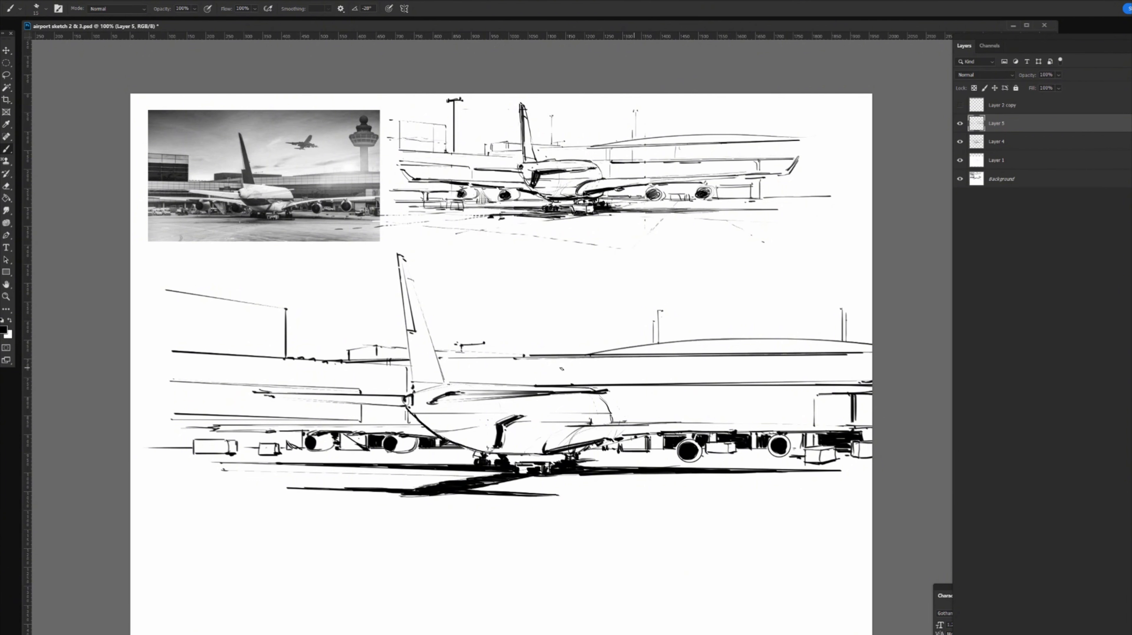
drag(548, 359, 549, 383)
drag(637, 357, 637, 384)
drag(744, 356, 745, 383)
drag(638, 385, 638, 424)
drag(644, 360, 645, 422)
drag(743, 385, 742, 420)
drag(777, 386, 784, 412)
Add faint horizontal window lines across the right facade and short accent marks beneath the terminal roofline
drag(689, 395, 798, 393)
mouse_move(647, 397)
mouse_down()
mouse_move(715, 397)
mouse_move(684, 416)
mouse_move(718, 403)
mouse_up()
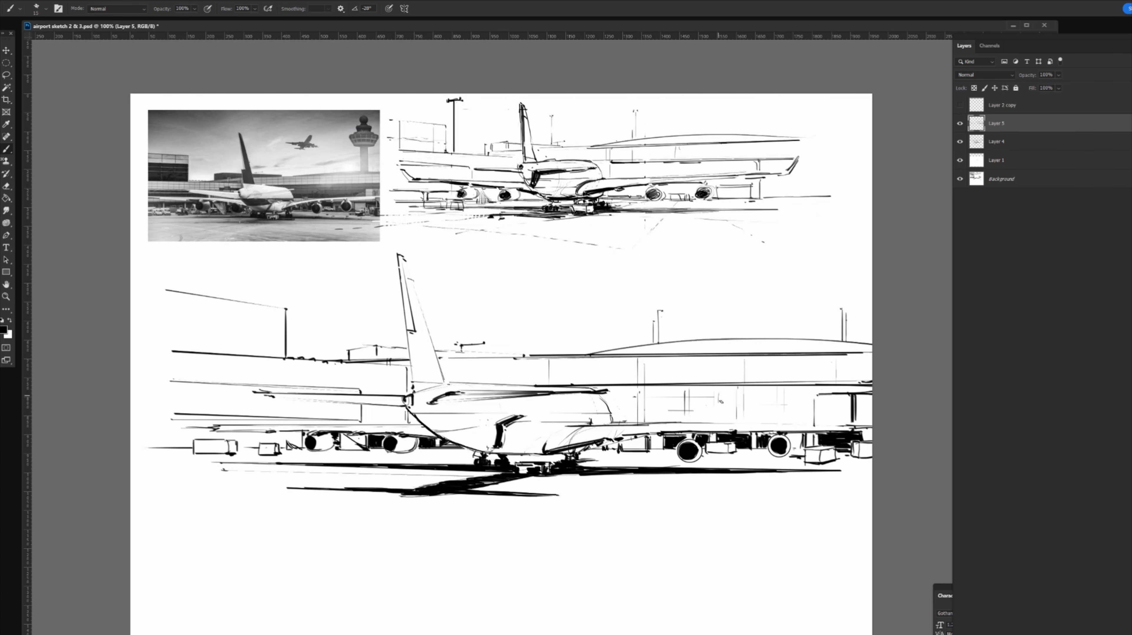
drag(821, 375, 742, 375)
drag(653, 355, 653, 368)
mouse_move(452, 359)
mouse_down()
mouse_move(452, 376)
mouse_move(460, 369)
mouse_up()
Draw dark ground shadows under the cargo boxes and the service truck on both sides of the airplane
mouse_move(706, 454)
mouse_down()
mouse_move(845, 460)
mouse_move(836, 462)
mouse_up()
drag(857, 463, 873, 458)
drag(262, 455, 286, 455)
drag(191, 455, 226, 457)
drag(231, 457, 194, 456)
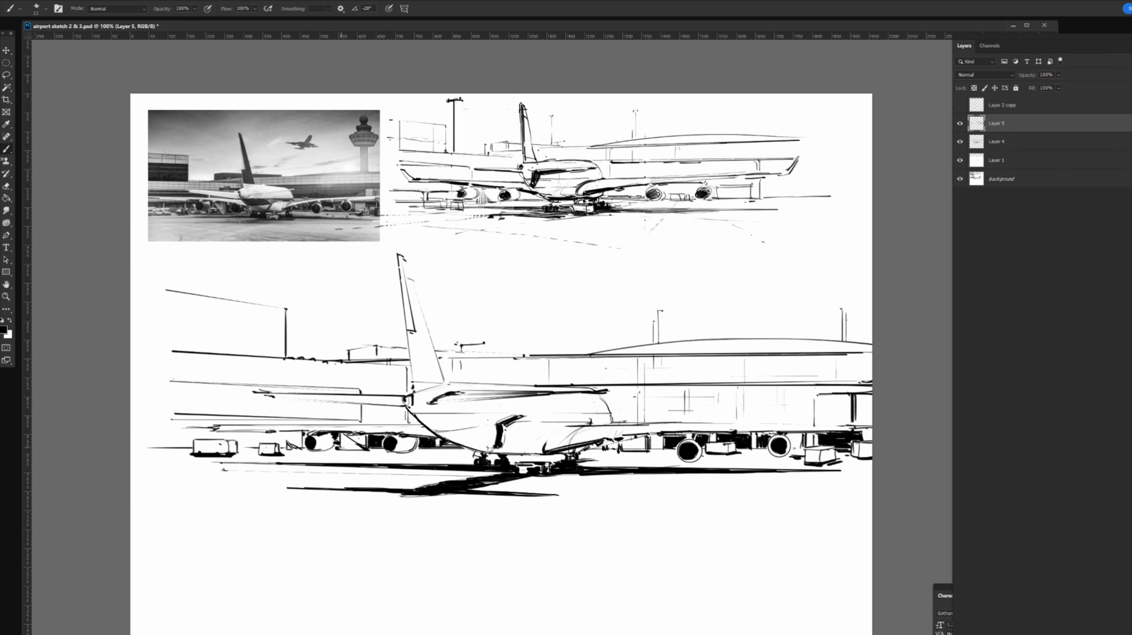
Fill the gaps behind the left-side vehicles with black and add short vertical accents beside the tail and at the terminal's end
drag(340, 448, 361, 449)
drag(397, 368, 397, 391)
drag(358, 405, 358, 418)
mouse_move(247, 432)
mouse_down()
mouse_move(248, 447)
mouse_move(188, 446)
mouse_move(216, 431)
mouse_move(190, 447)
mouse_move(237, 433)
mouse_move(252, 447)
mouse_up()
mouse_move(251, 441)
mouse_down()
mouse_move(262, 432)
mouse_move(284, 448)
mouse_up()
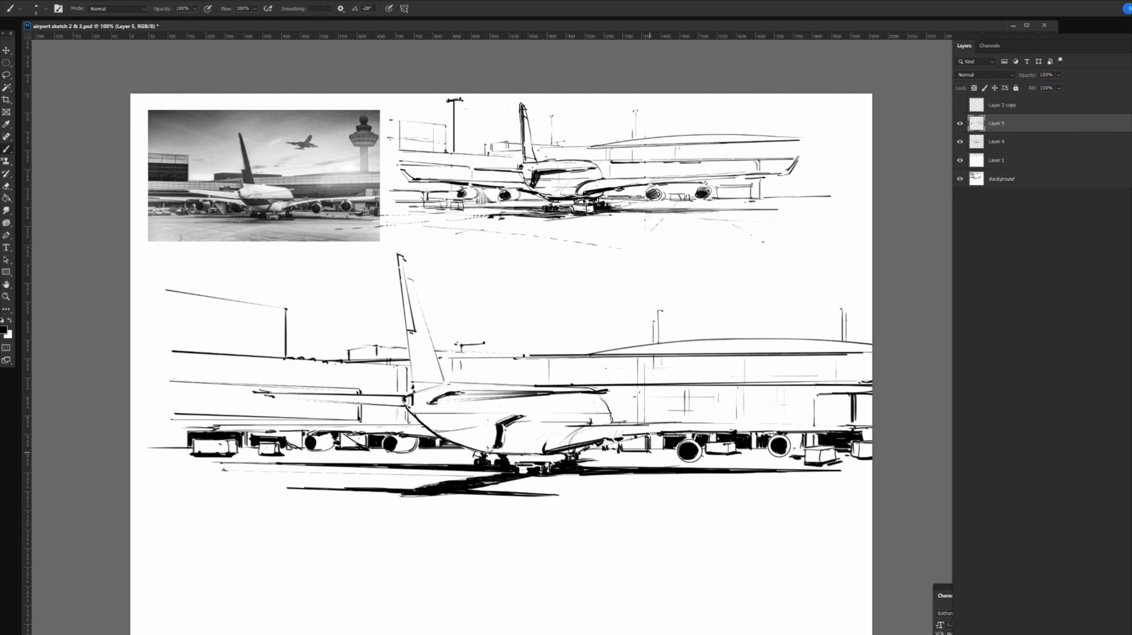
Draw long straight pavement lines across the apron on the airplane's left side, converging toward the landing gear
shift+click(274, 545)
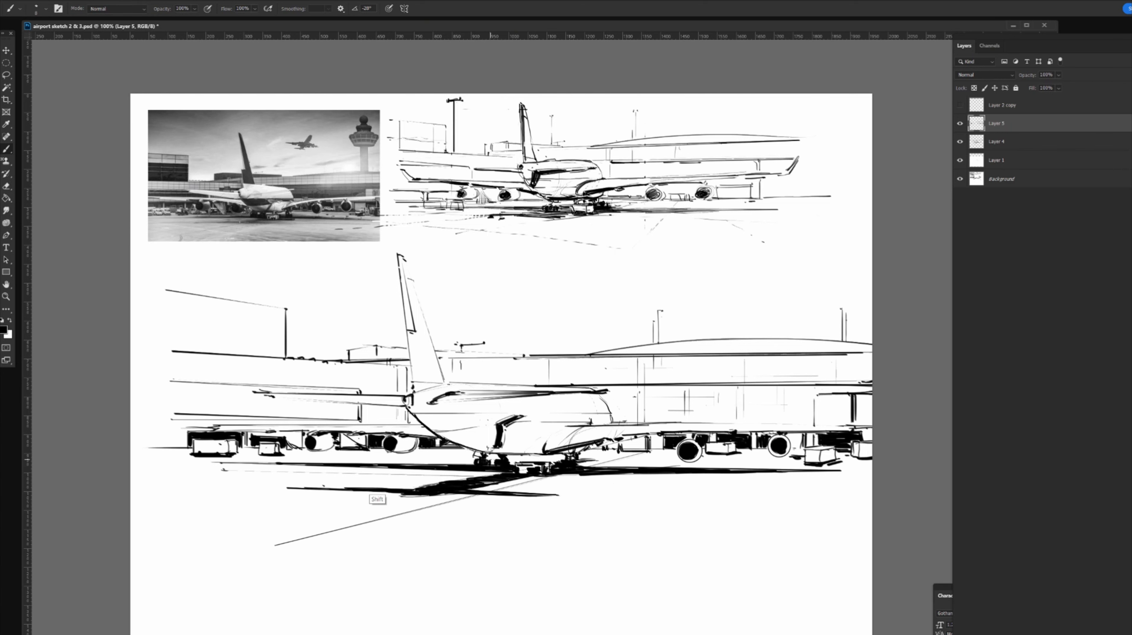
shift+click(218, 498)
shift+click(476, 457)
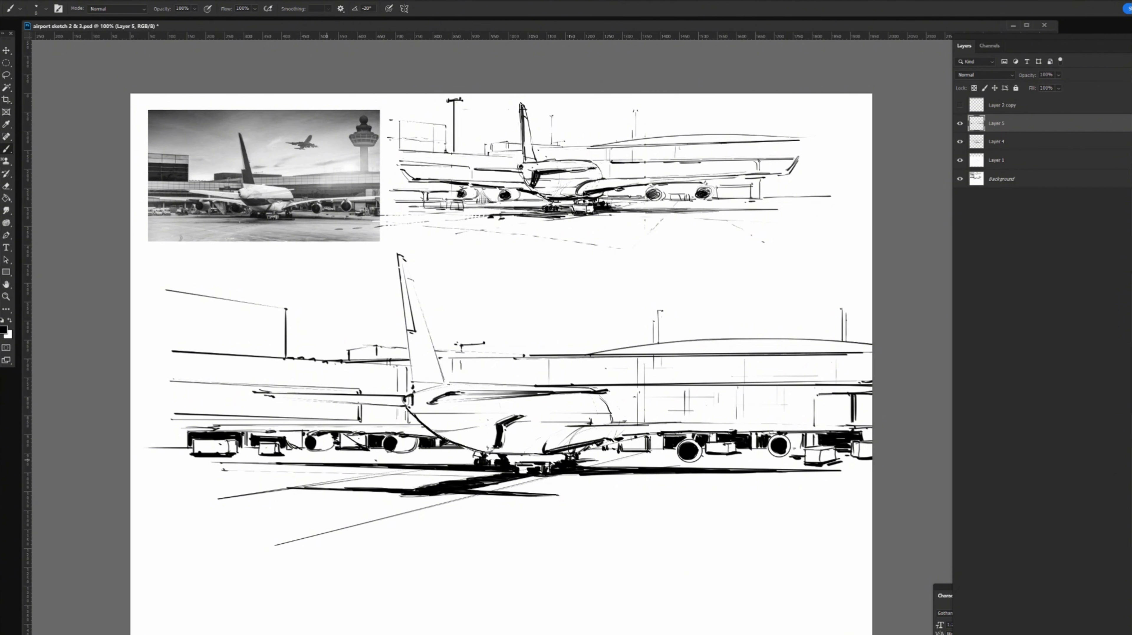
shift+click(145, 465)
shift+click(373, 452)
key(ctrl+z)
drag(144, 461, 446, 460)
Draw a slanted pavement line, restated once, from below the inner right engine down across the apron
click(689, 463)
shift+click(655, 568)
click(688, 463)
shift+click(652, 583)
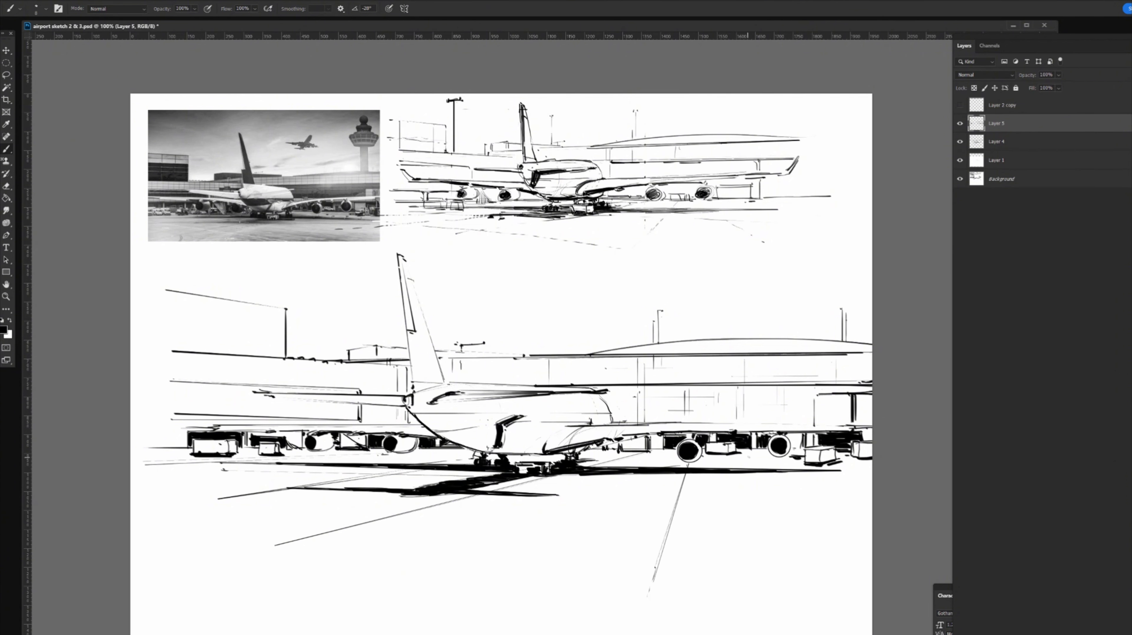
Draw pavement lines fanning from between and beyond the right engines toward the lower apron and the page edge
right_click(747, 458)
key(Escape)
click(742, 456)
shift+click(855, 588)
shift+click(743, 459)
click(779, 461)
click(871, 499)
shift+click(798, 462)
drag(871, 466, 839, 458)
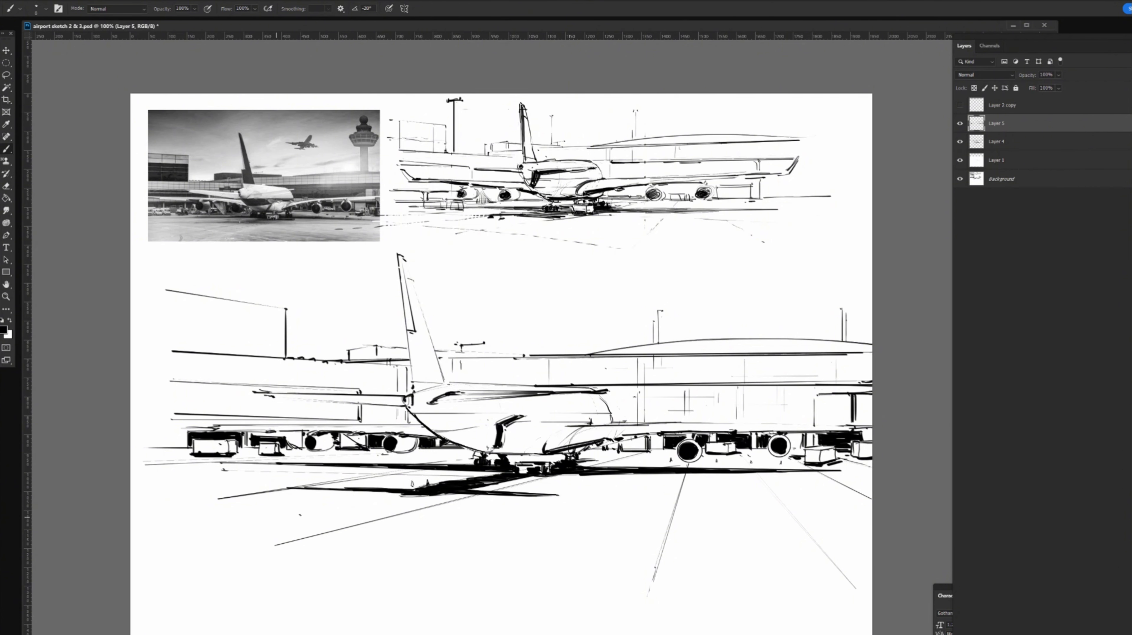
Add small flat ovals and ground marks on the apron around the left pavement lines
mouse_move(293, 515)
mouse_down()
mouse_move(270, 516)
mouse_move(291, 514)
mouse_up()
drag(235, 487, 224, 489)
drag(309, 472, 300, 475)
drag(387, 526, 405, 500)
drag(287, 477, 289, 479)
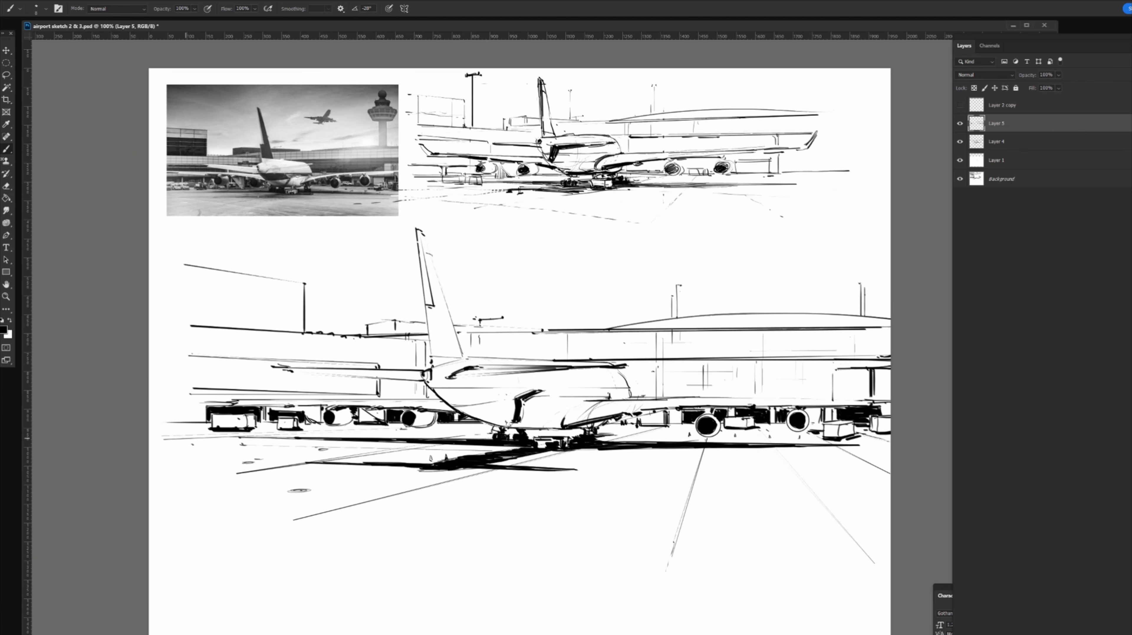
Draw a long thin diagonal pavement line from the far left of the apron toward the lower foreground
drag(184, 444, 485, 631)
drag(556, 548, 481, 559)
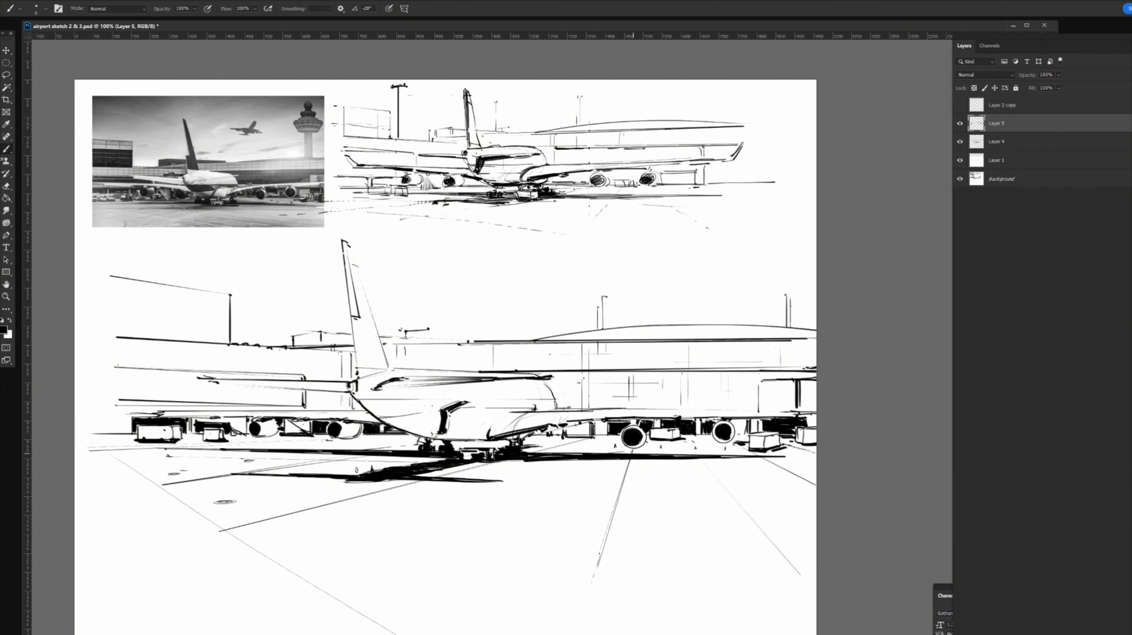
mouse_move(615, 433)
mouse_down()
mouse_move(604, 443)
mouse_move(714, 442)
mouse_up()
Fill the main area of the larger airplane's tail fin with solid black, leaving a white strip along its leading edge
drag(367, 330, 402, 344)
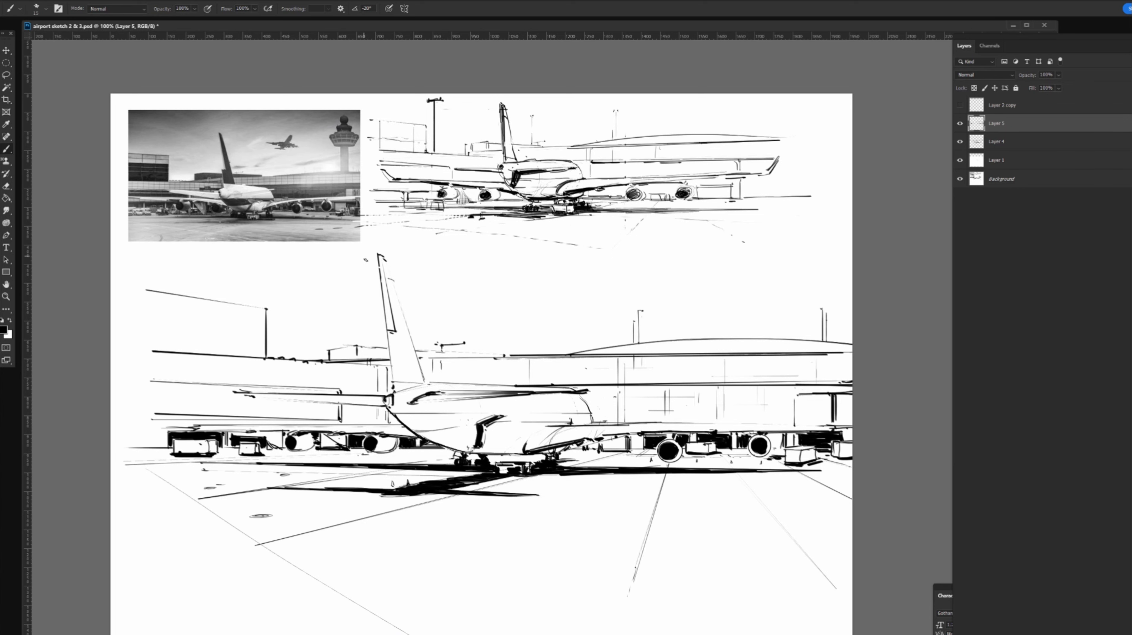
mouse_move(383, 260)
mouse_down()
mouse_move(393, 300)
mouse_move(383, 260)
mouse_move(403, 346)
mouse_up()
key(bracketright)
drag(396, 303, 404, 345)
drag(390, 275, 409, 351)
drag(397, 299, 422, 375)
mouse_move(388, 332)
mouse_down()
mouse_move(391, 366)
mouse_move(417, 375)
mouse_move(392, 380)
mouse_move(410, 375)
mouse_up()
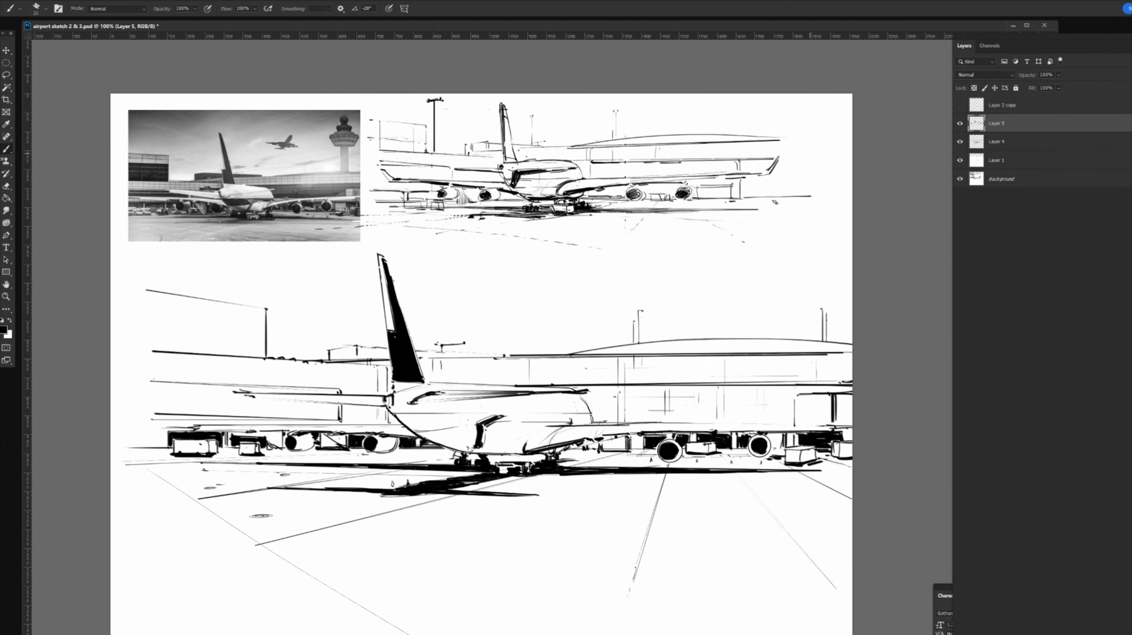
Draw three small test scribbles in thin, medium and thick line weights in the empty space near the page's lower edge
drag(593, 282, 694, 97)
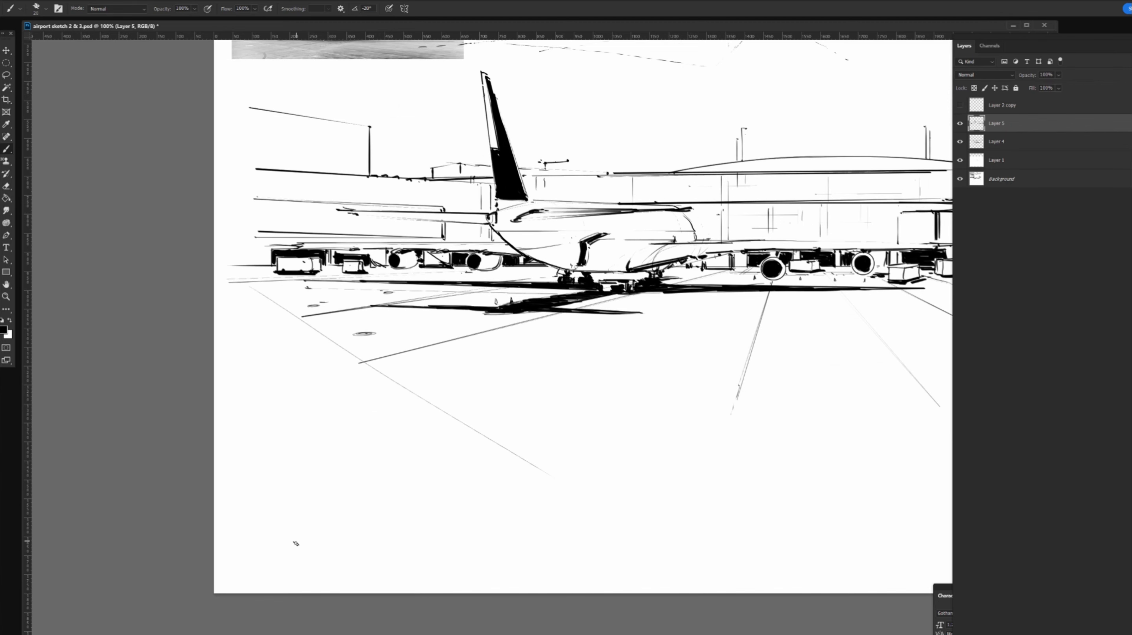
key(x)
key(bracketleft)
key(x)
drag(347, 521, 352, 553)
drag(443, 515, 450, 552)
mouse_move(531, 508)
mouse_down()
mouse_move(533, 540)
mouse_move(552, 519)
mouse_move(585, 527)
mouse_up()
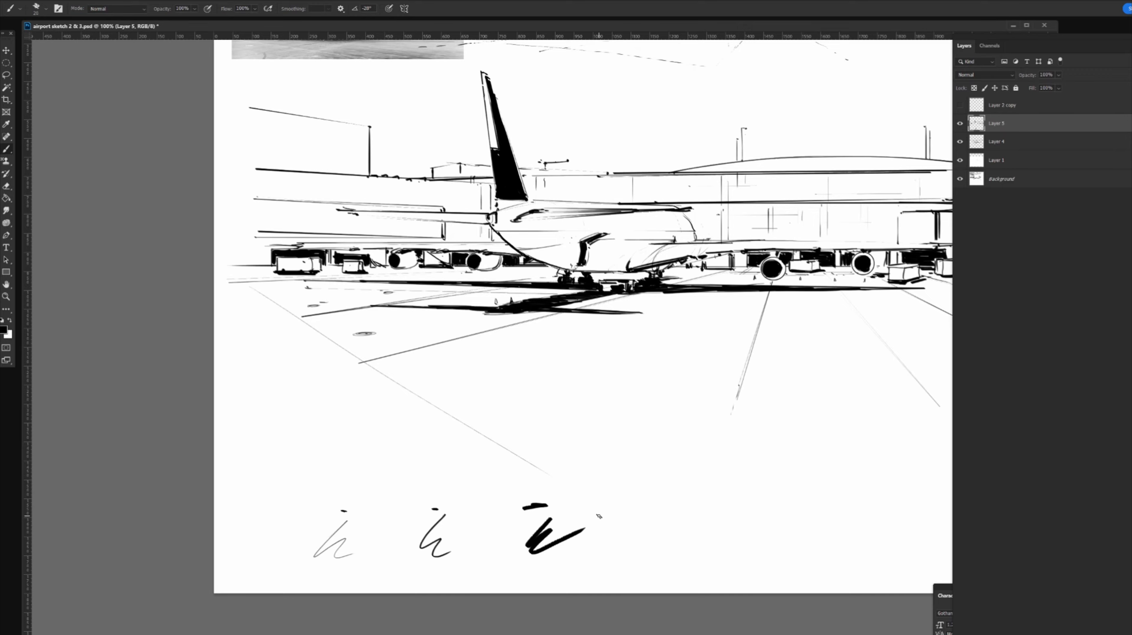
Thicken the underside of the right wing near its root and add small ink accents around the tail joint and fuselage top
drag(482, 358, 501, 449)
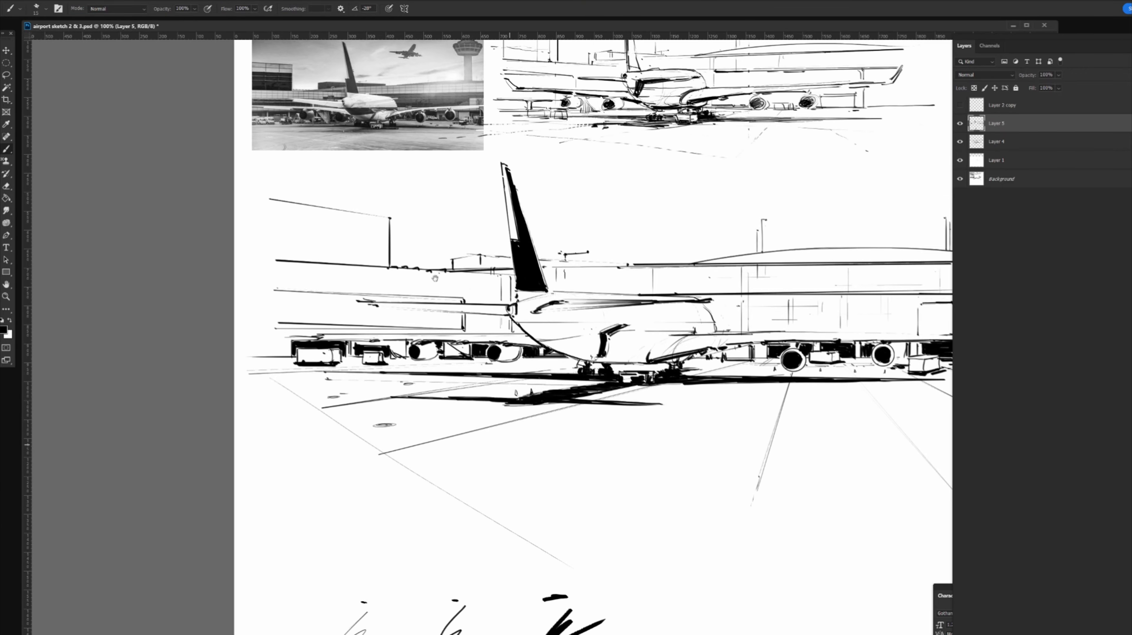
drag(455, 299, 448, 382)
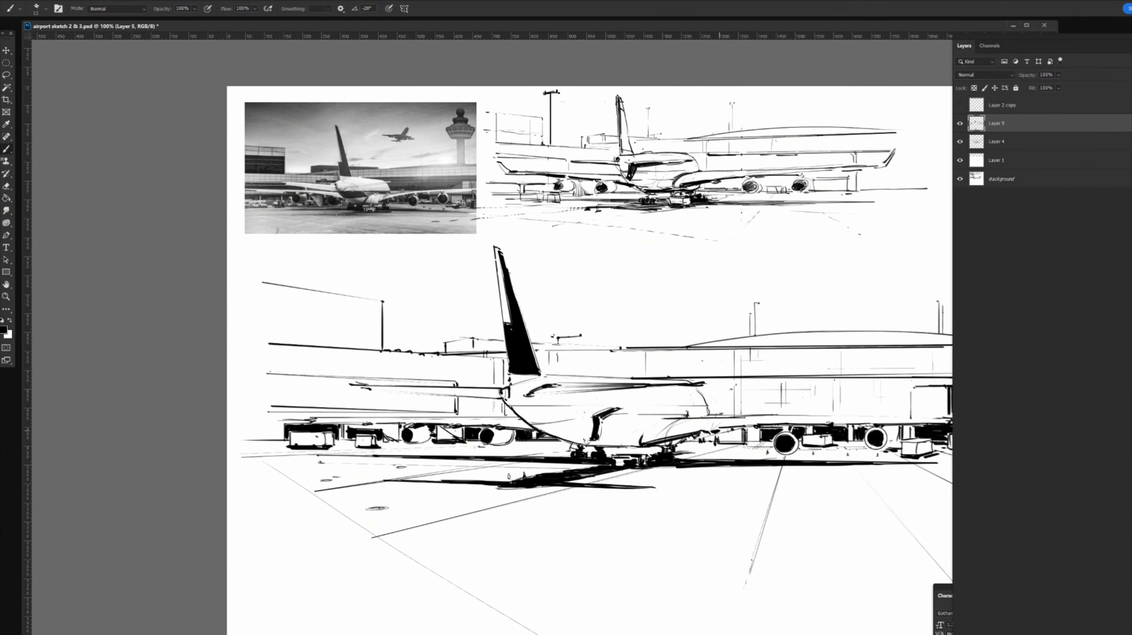
mouse_move(698, 432)
mouse_down()
mouse_move(725, 429)
mouse_move(696, 433)
mouse_up()
drag(545, 391, 534, 395)
drag(703, 435, 714, 435)
drag(739, 413, 750, 412)
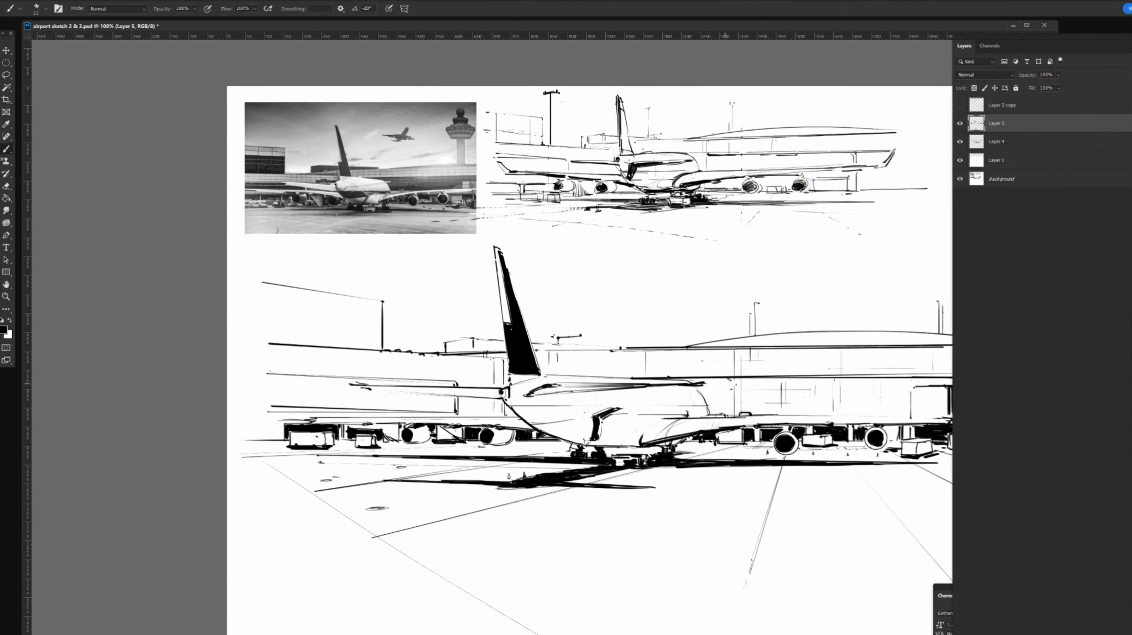
Draw thin light poles of decreasing height above the terminal roofline to the right of the tail fin
drag(558, 450, 469, 516)
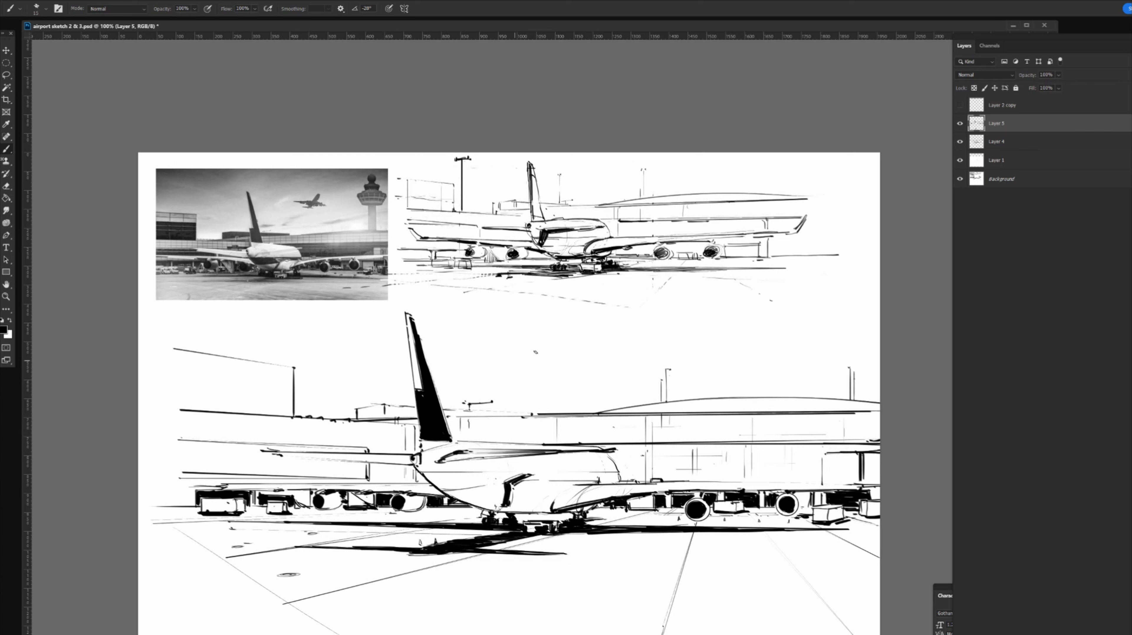
click(525, 355)
mouse_move(528, 355)
mouse_down()
mouse_move(529, 412)
mouse_move(543, 381)
mouse_up()
drag(555, 407, 554, 399)
Add a new layer in Multiply mode and set the brush's foreground color to dark gray 565656
key(ctrl+shift+alt+n)
click(980, 74)
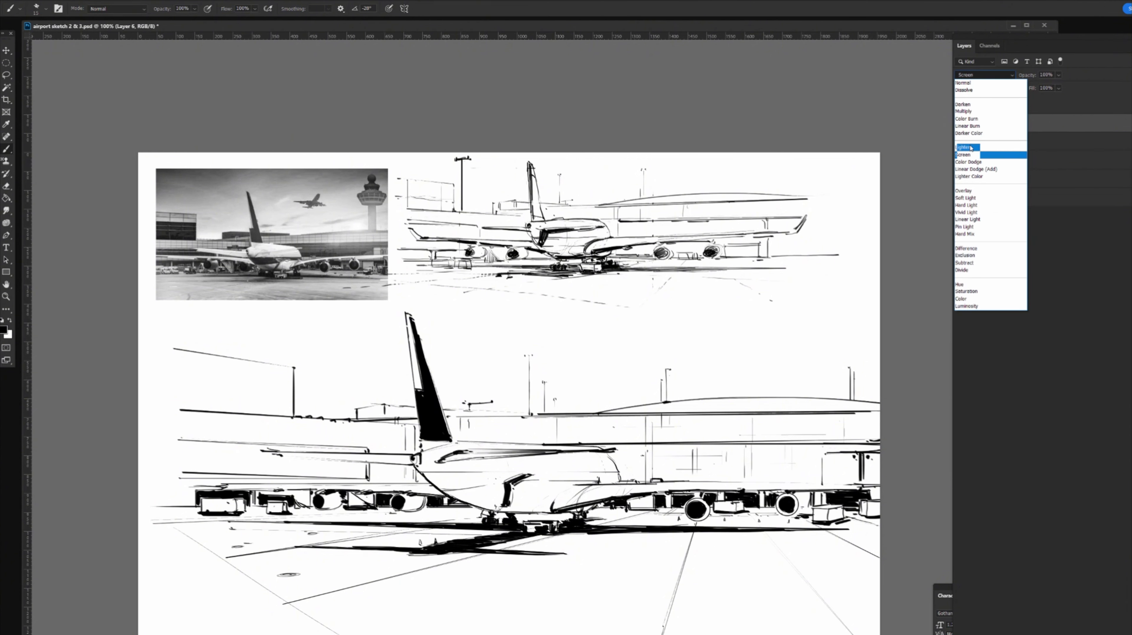
click(978, 111)
click(4, 329)
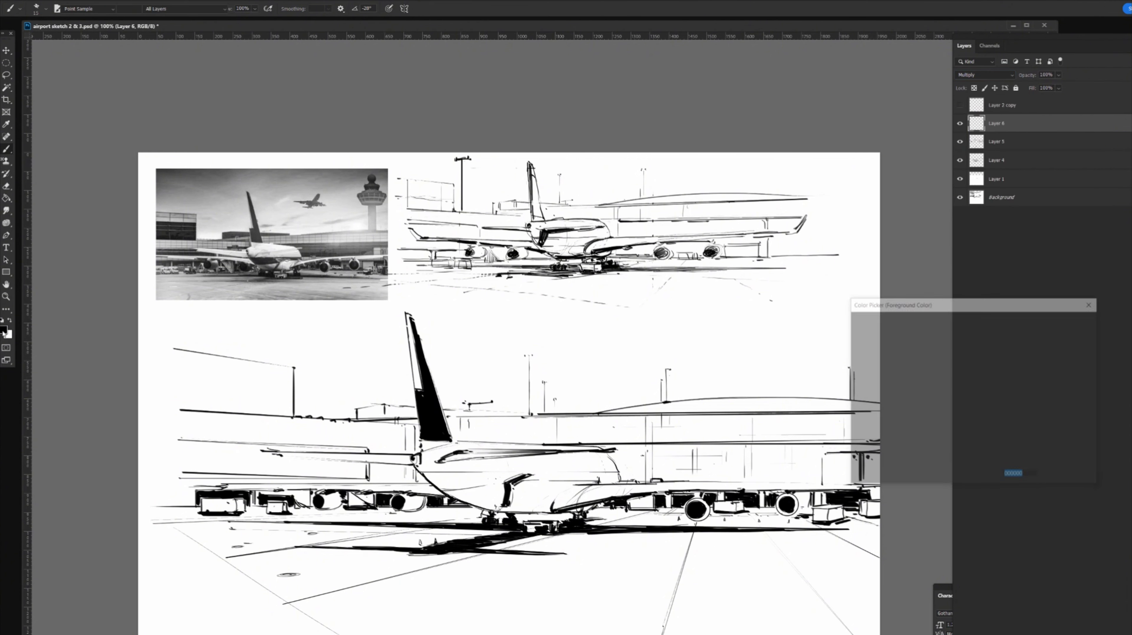
click(853, 404)
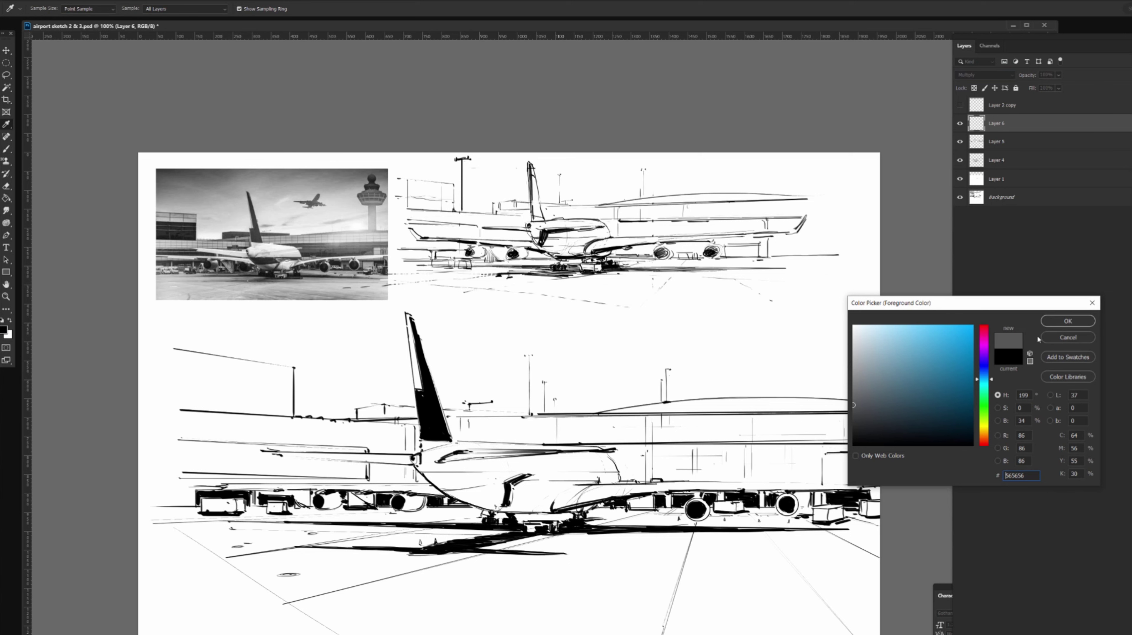
click(1068, 321)
key(b)
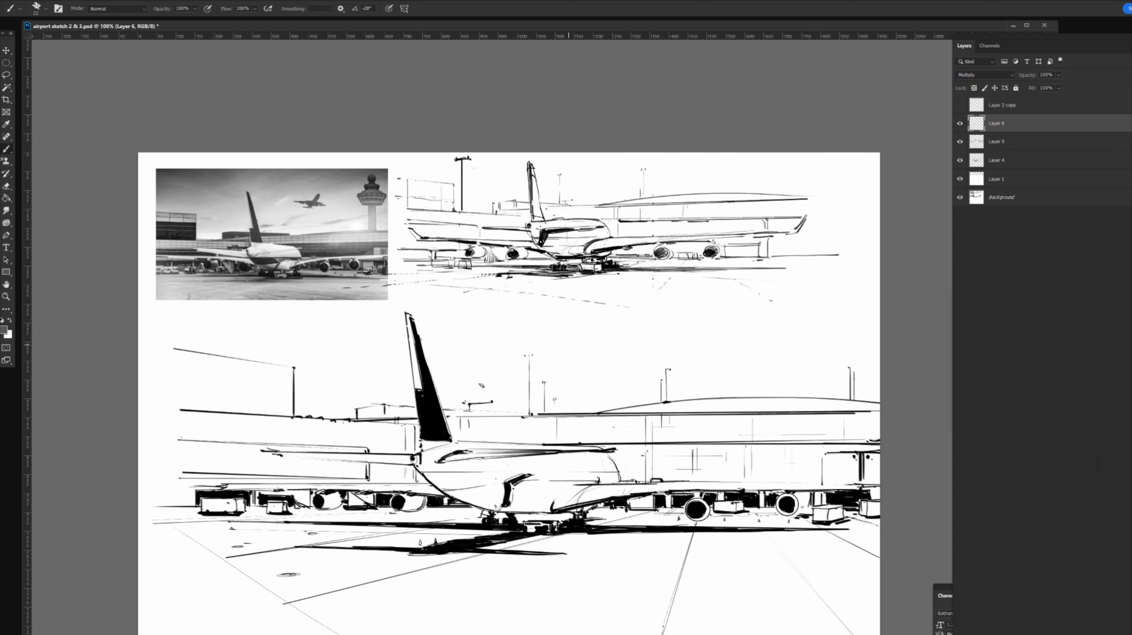
Shade a gray band across the rear fuselage from below the tail to its right edge, using a larger brush
key(])
mouse_move(448, 484)
mouse_down()
mouse_move(433, 477)
mouse_move(516, 473)
mouse_move(447, 481)
mouse_up()
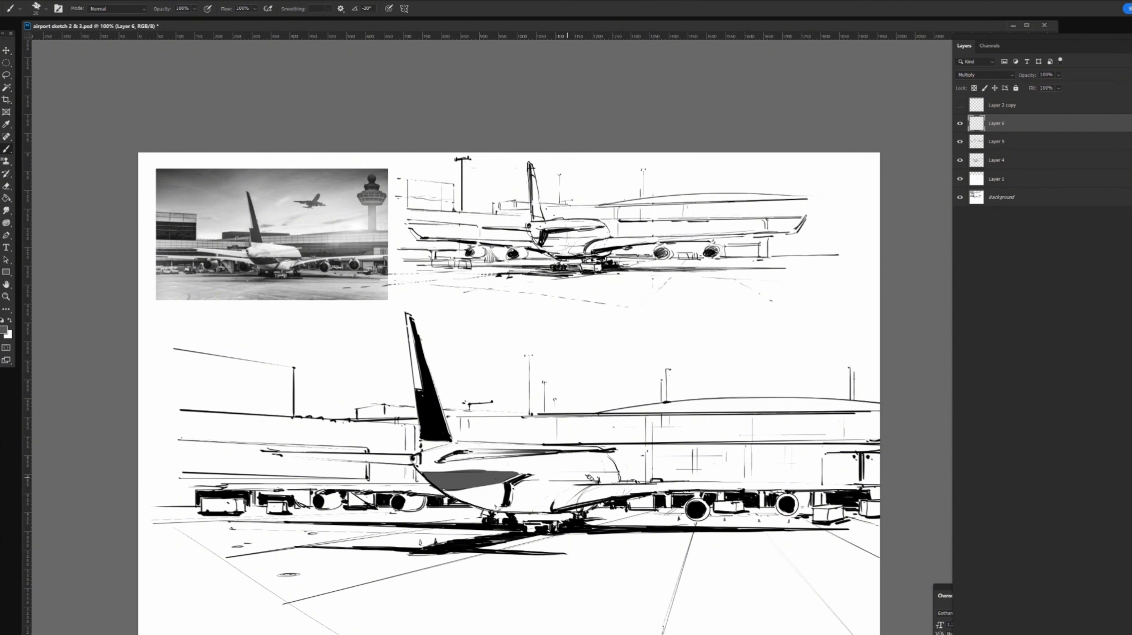
mouse_move(510, 474)
mouse_down()
mouse_move(605, 478)
mouse_move(579, 475)
mouse_up()
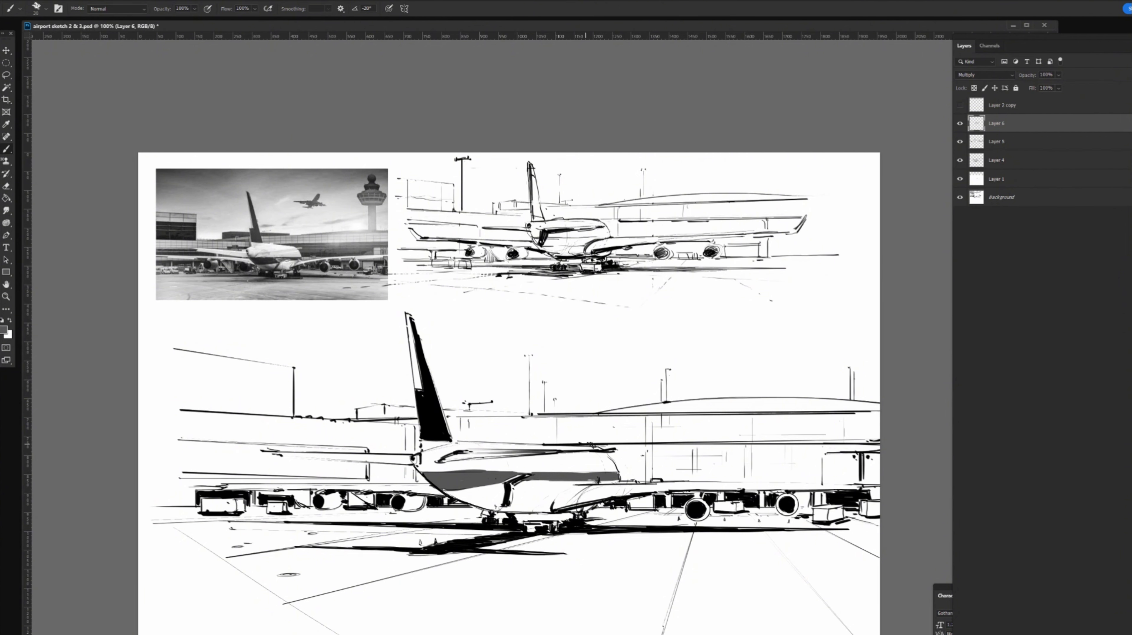
Fill the terminal's lower wall above the right wing with gray, stopping at the block near the page edge
mouse_move(604, 446)
mouse_down()
mouse_move(621, 445)
mouse_move(622, 476)
mouse_move(815, 477)
mouse_up()
mouse_move(818, 452)
mouse_down()
mouse_move(819, 477)
mouse_move(878, 446)
mouse_move(814, 450)
mouse_up()
key(bracketright)
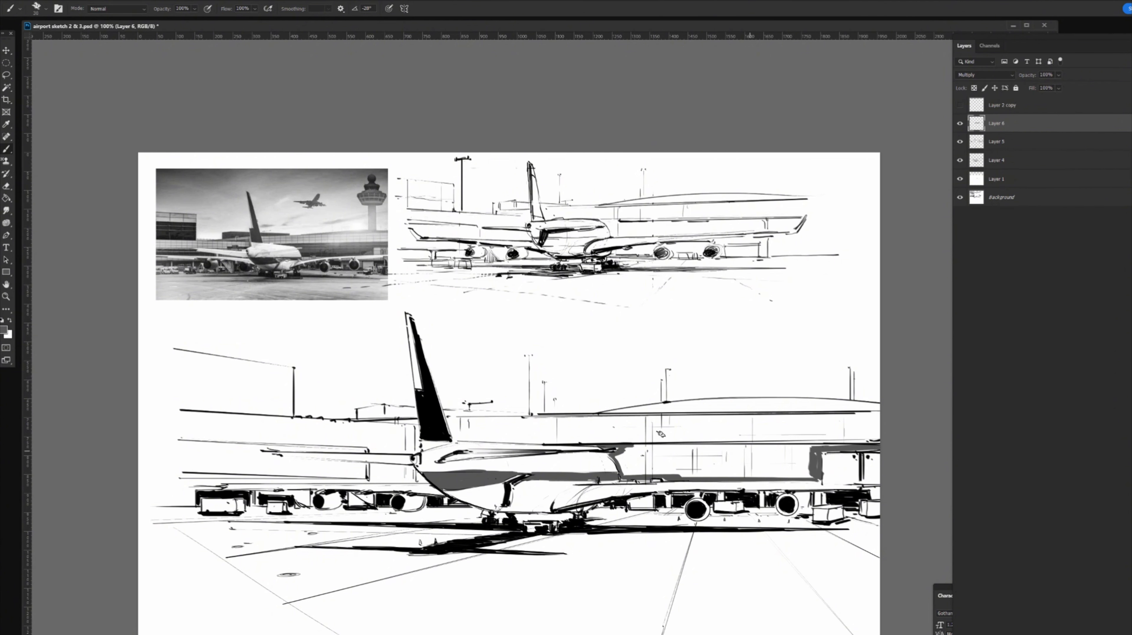
mouse_move(623, 458)
mouse_down()
mouse_move(676, 448)
mouse_move(625, 457)
mouse_move(626, 473)
mouse_move(662, 473)
mouse_move(698, 448)
mouse_move(658, 455)
mouse_move(736, 474)
mouse_move(747, 464)
mouse_move(685, 458)
mouse_move(864, 448)
mouse_move(756, 458)
mouse_move(742, 476)
mouse_move(810, 469)
mouse_up()
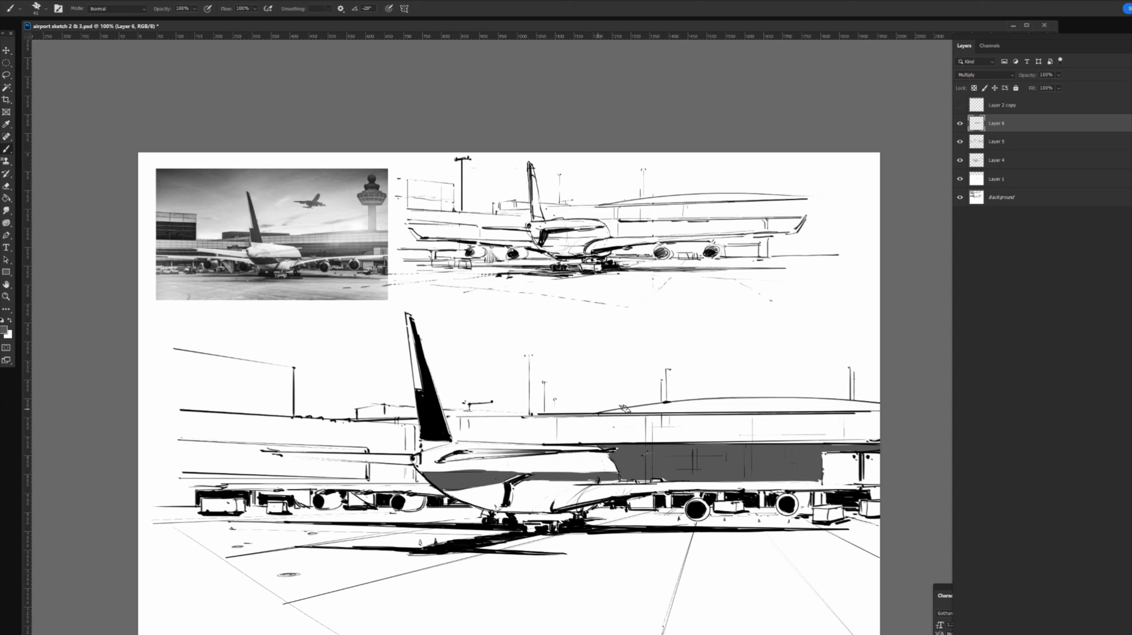
Fill the long curved roof above the right terminal with gray out to the page edge
mouse_move(611, 413)
mouse_down()
mouse_move(838, 402)
mouse_move(813, 401)
mouse_up()
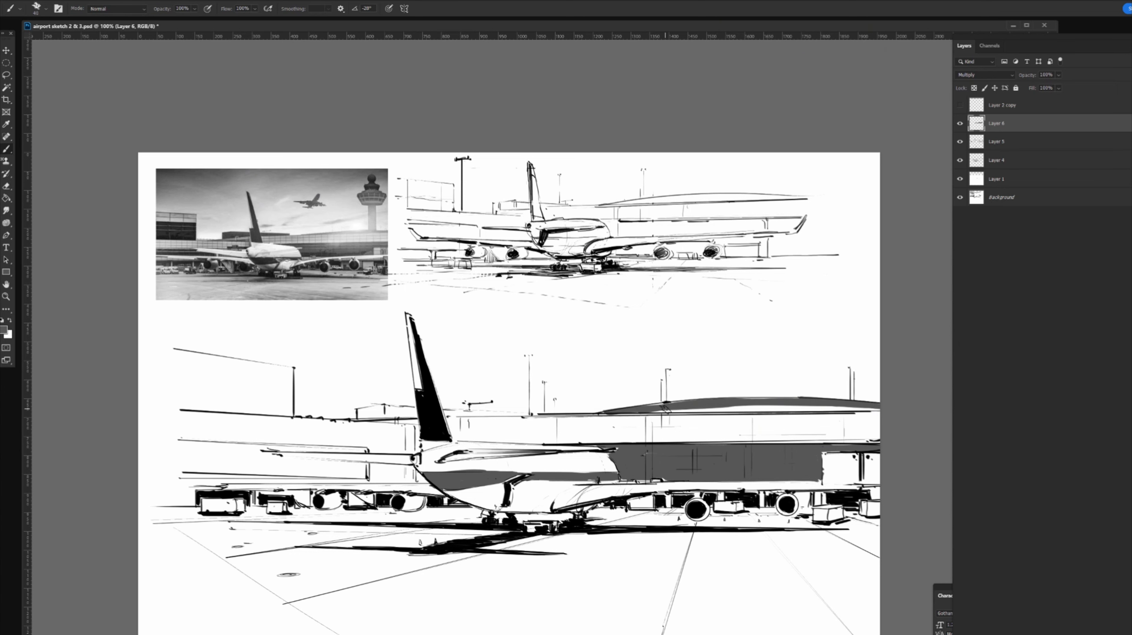
drag(645, 410, 861, 407)
drag(653, 412, 900, 405)
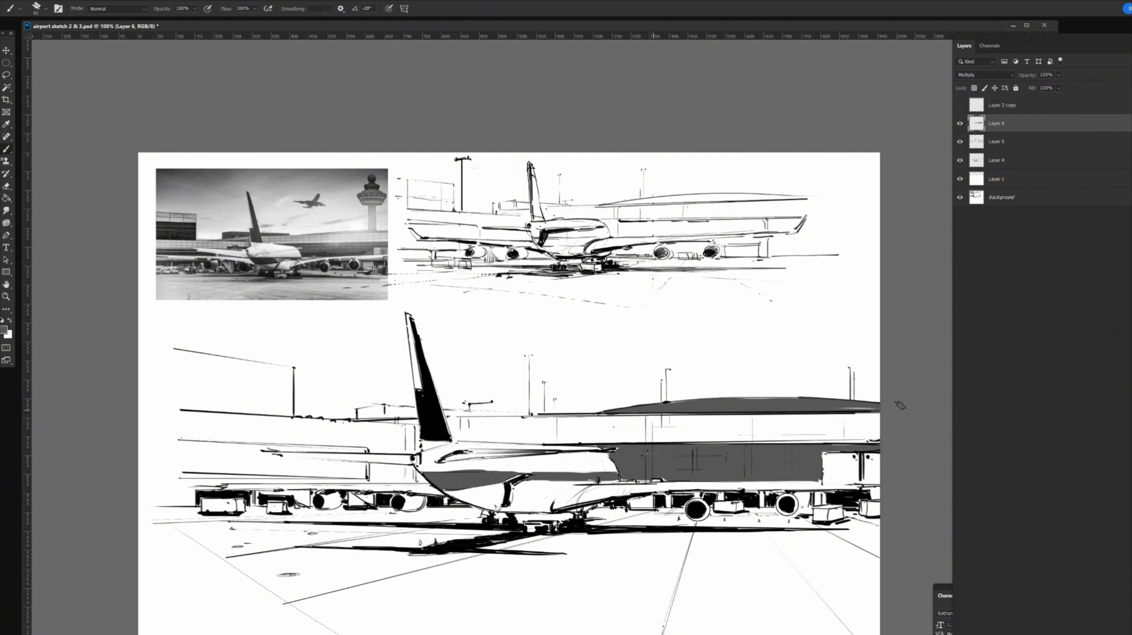
drag(831, 407, 907, 402)
Shade the side of the baggage cart beyond the outer right engine in gray with a smaller brush
key(bracketleft)
key(bracketleft)
key(bracketleft)
right_click(739, 508)
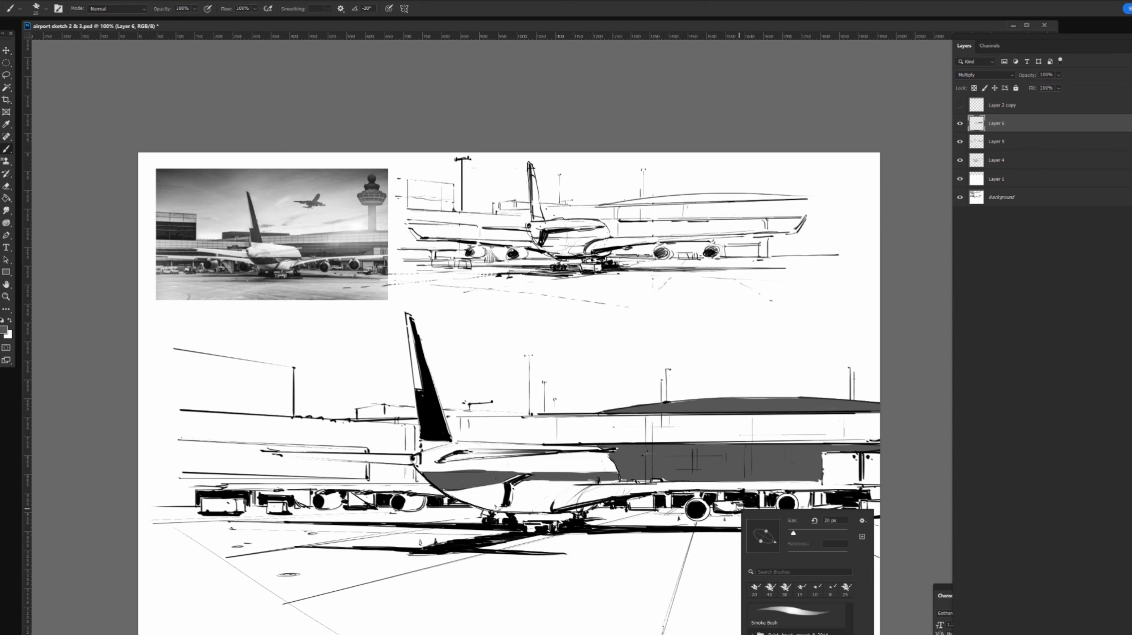
click(660, 499)
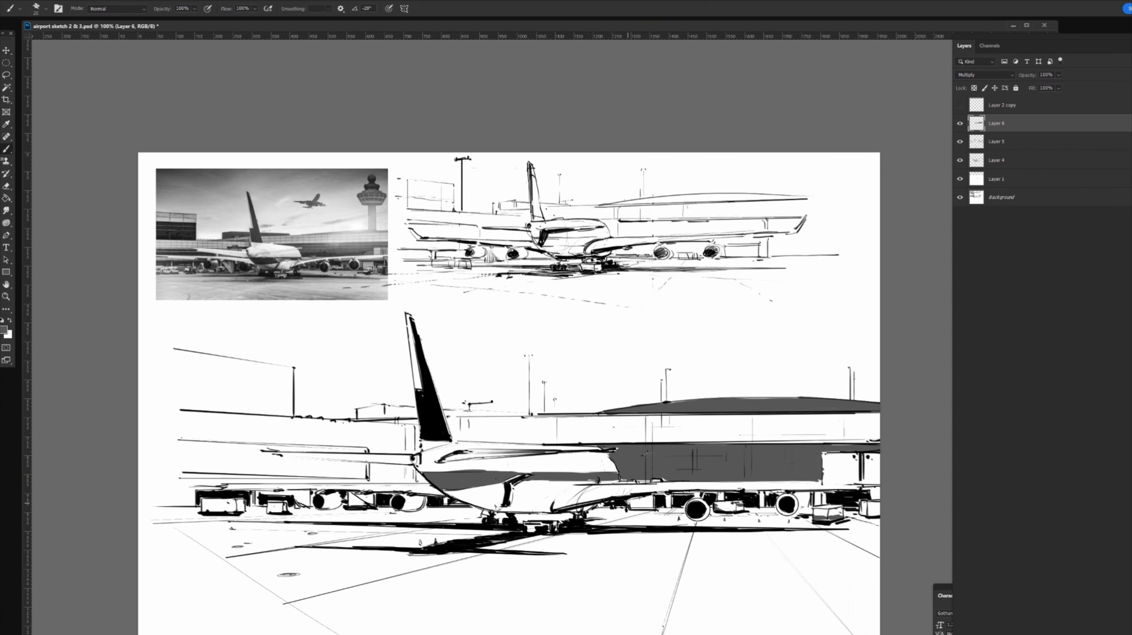
Fill the lower part of the raised building block at the far left with gray, keeping a white strip above
drag(529, 477, 636, 460)
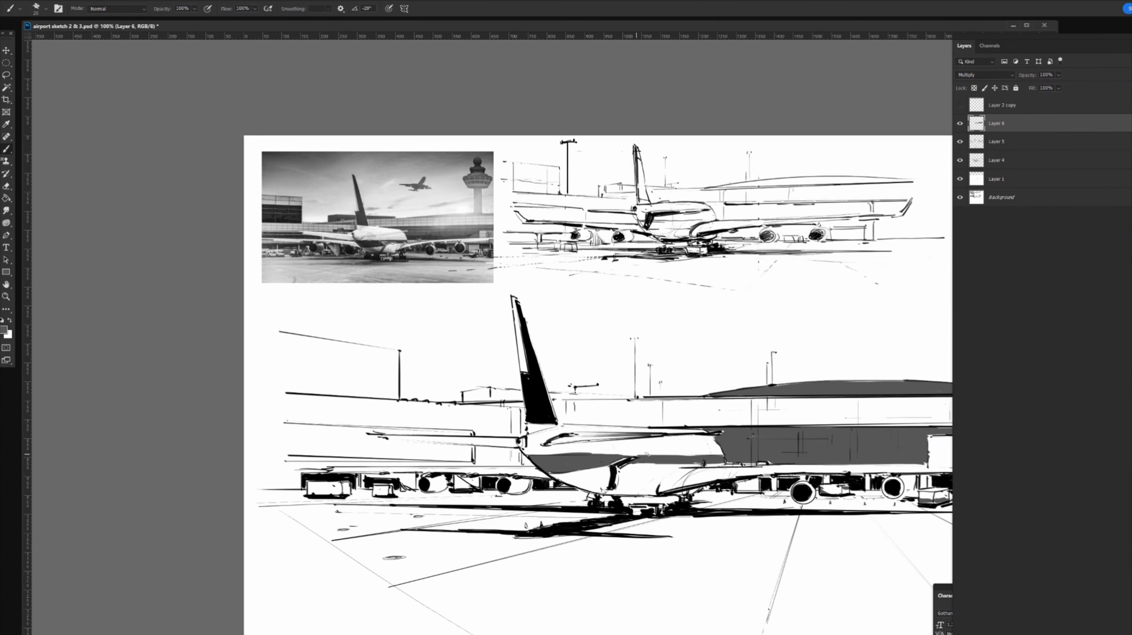
drag(525, 466, 553, 470)
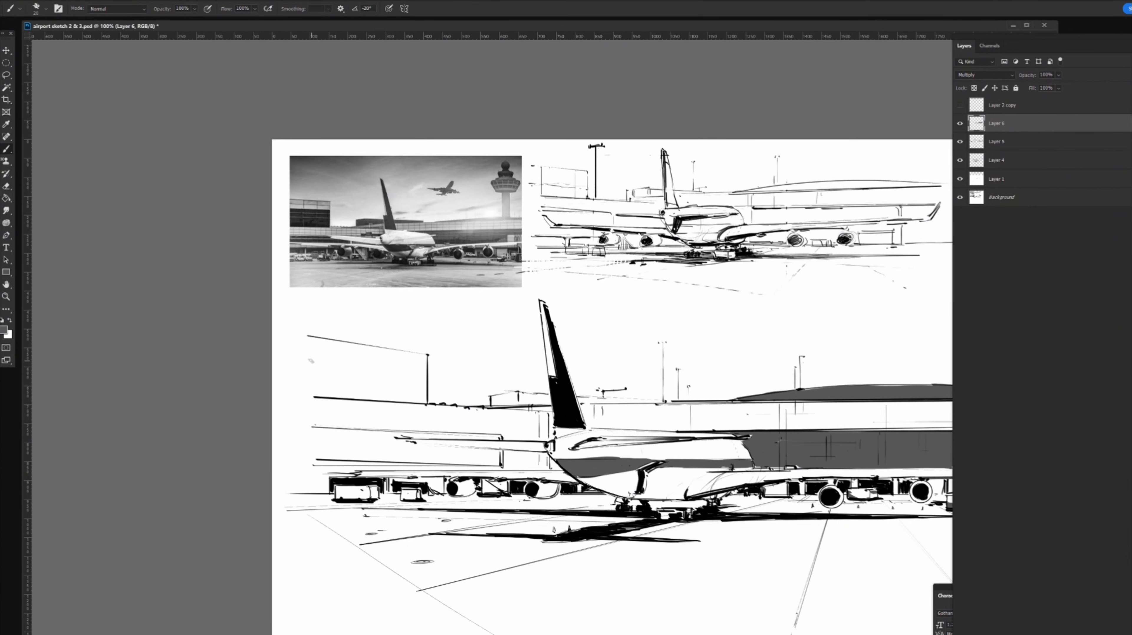
shift+click(426, 375)
mouse_move(426, 375)
mouse_down()
mouse_move(287, 359)
mouse_move(420, 391)
mouse_move(411, 379)
mouse_up()
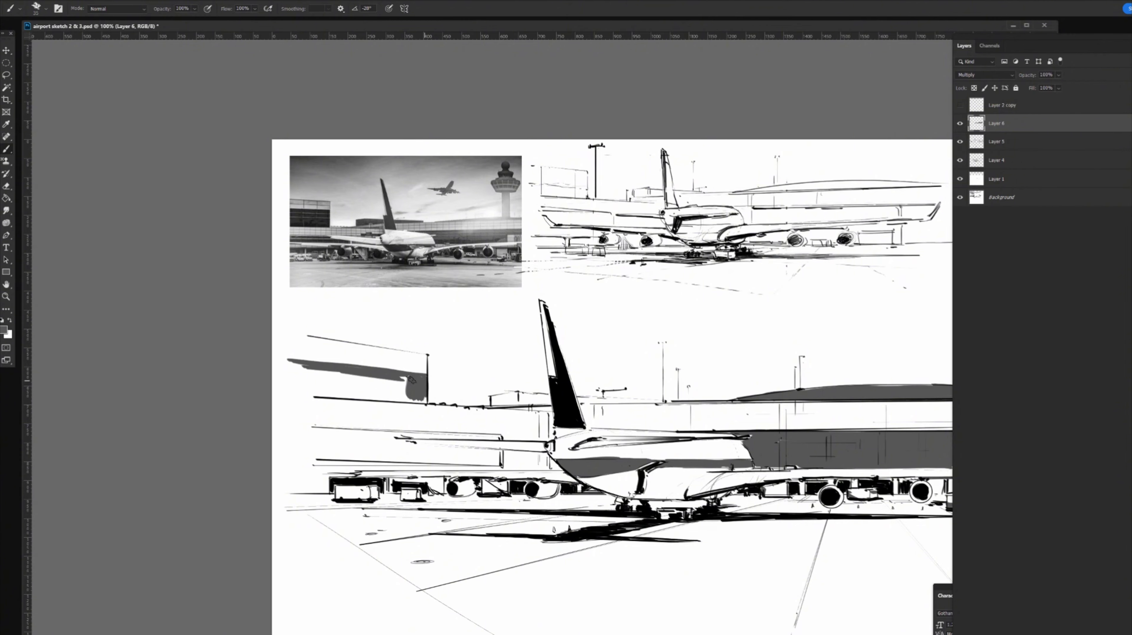
mouse_move(340, 397)
mouse_down()
mouse_move(416, 400)
mouse_move(351, 393)
mouse_move(404, 389)
mouse_move(350, 383)
mouse_move(407, 377)
mouse_move(311, 374)
mouse_move(340, 396)
mouse_move(297, 367)
mouse_up()
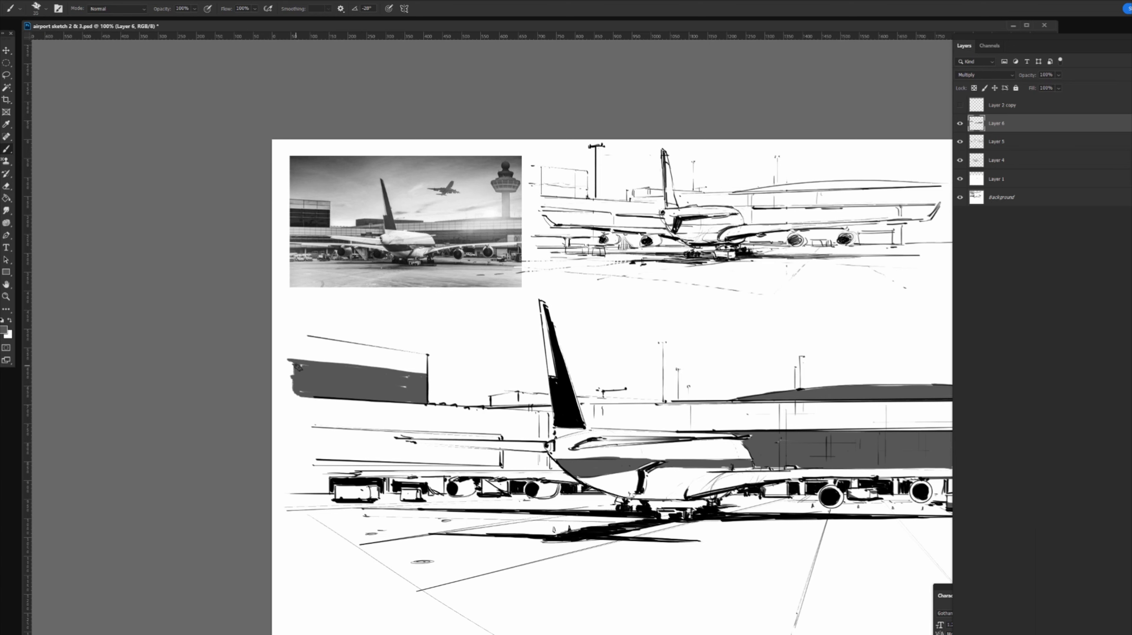
drag(406, 374, 408, 381)
Fill the left terminal's lower wall band with gray and shade the ground vehicle beneath the left wing
drag(310, 431, 308, 430)
mouse_move(502, 439)
mouse_down()
mouse_move(335, 430)
mouse_move(502, 436)
mouse_move(460, 437)
mouse_up()
mouse_move(334, 438)
mouse_down()
mouse_move(490, 451)
mouse_move(496, 462)
mouse_move(305, 448)
mouse_move(349, 435)
mouse_move(396, 436)
mouse_move(344, 438)
mouse_move(400, 447)
mouse_move(343, 437)
mouse_up()
drag(438, 455, 493, 459)
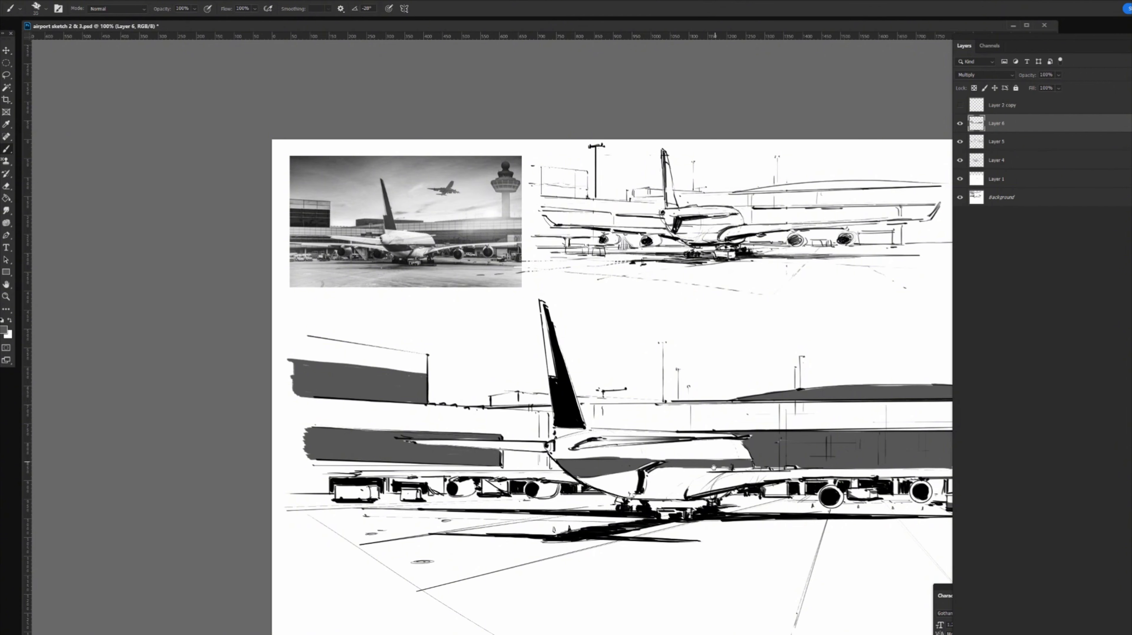
drag(700, 478, 709, 451)
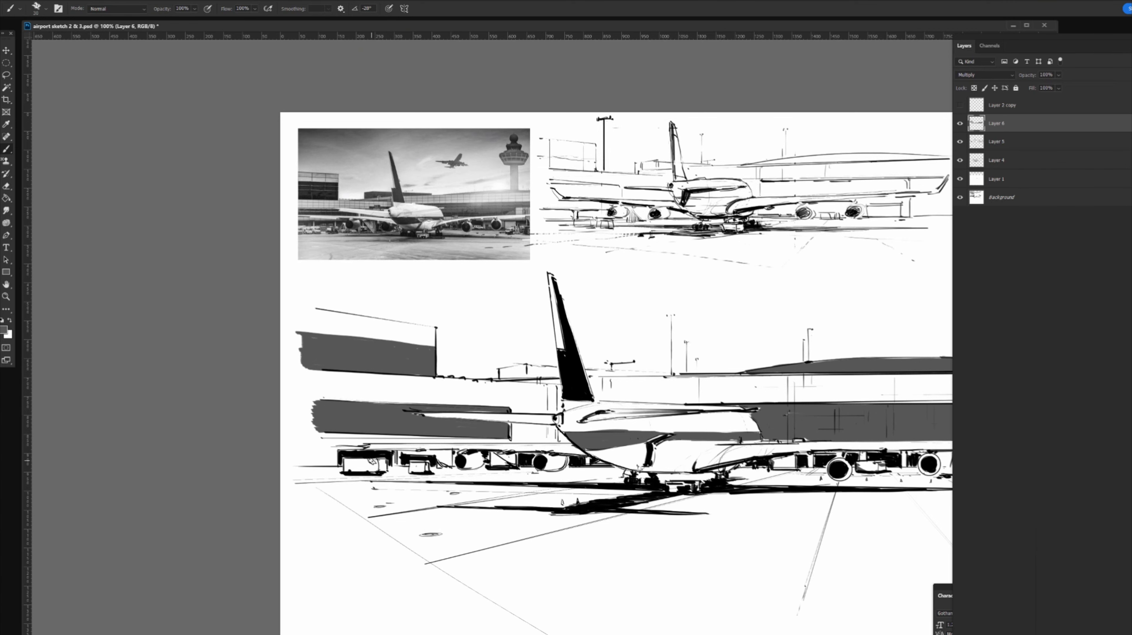
drag(343, 463, 362, 465)
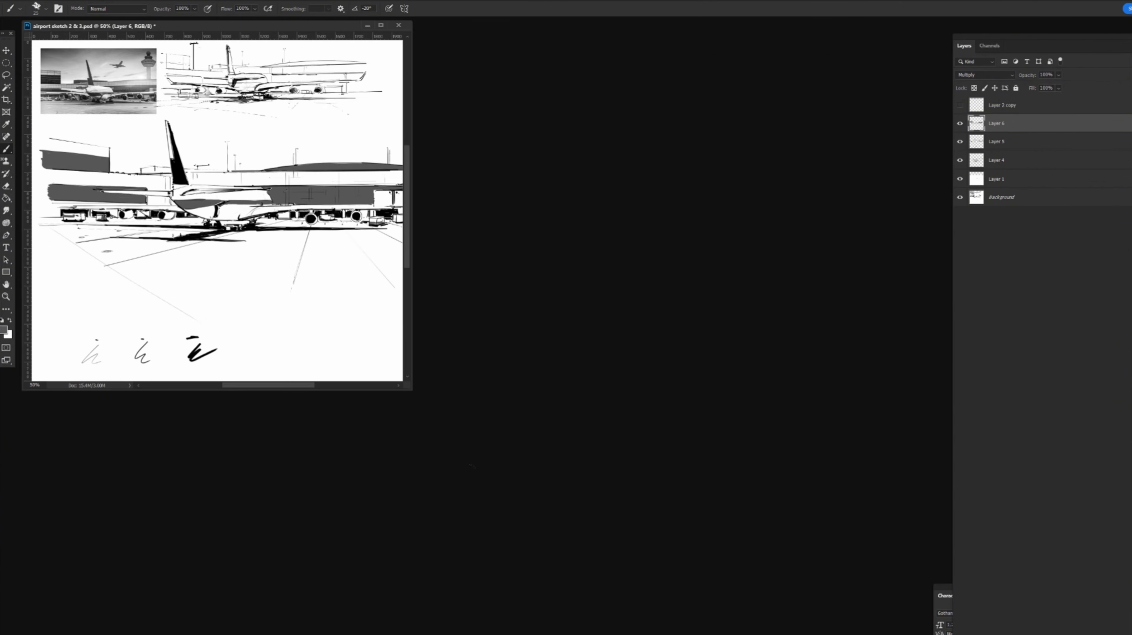
Lighten the gray shading layer with Levels by setting the midtone input to 1.80
key(ctrl+plus)
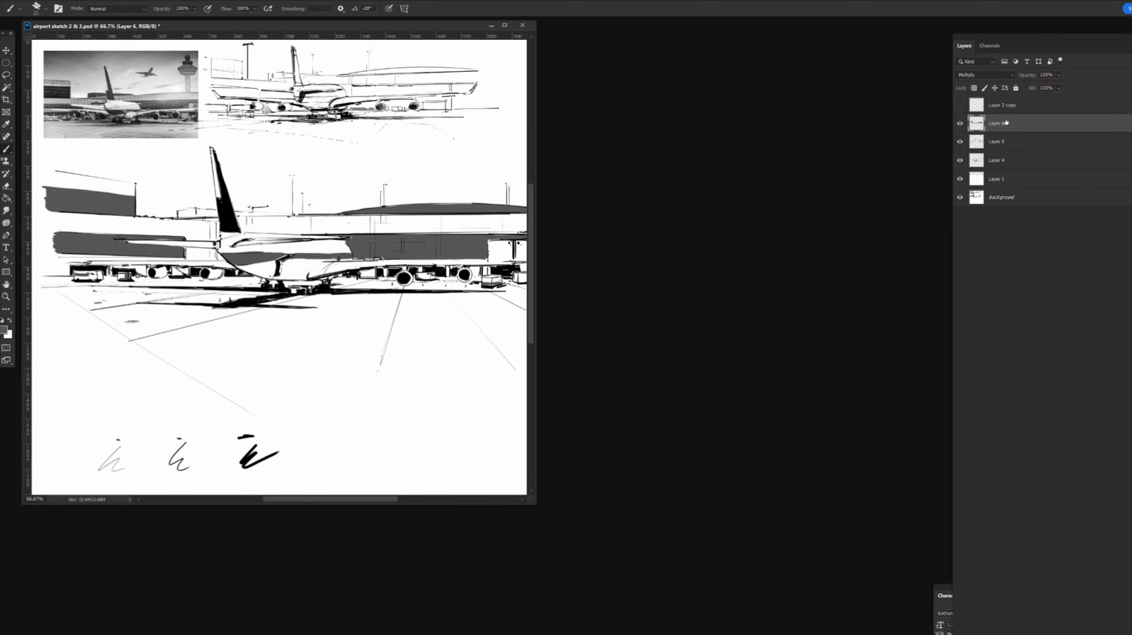
key(ctrl+l)
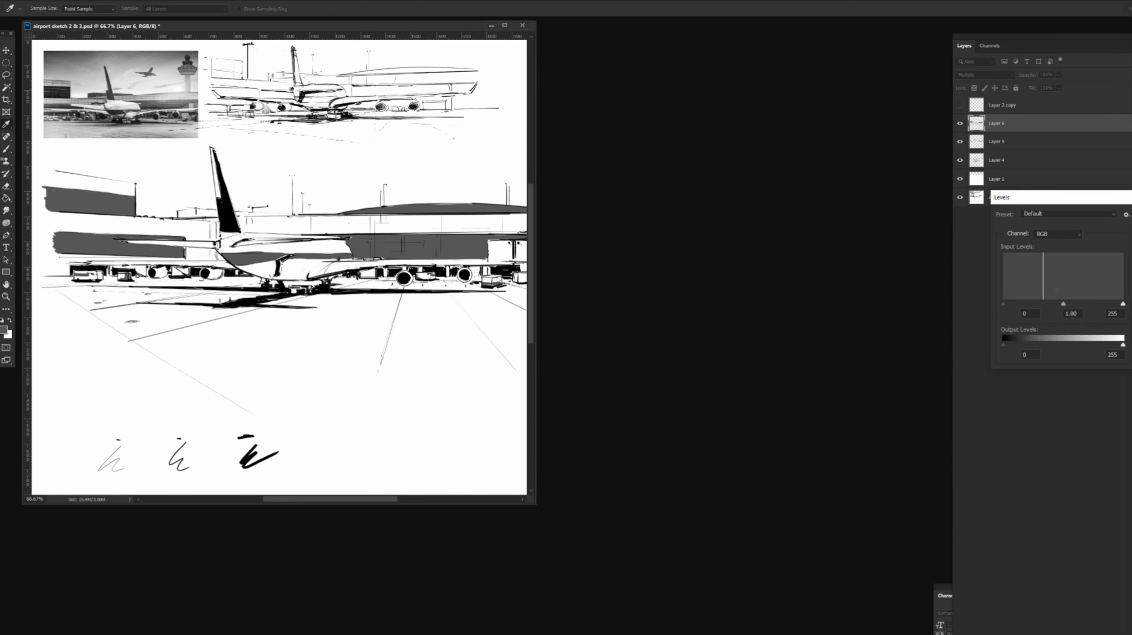
drag(1063, 307, 1038, 300)
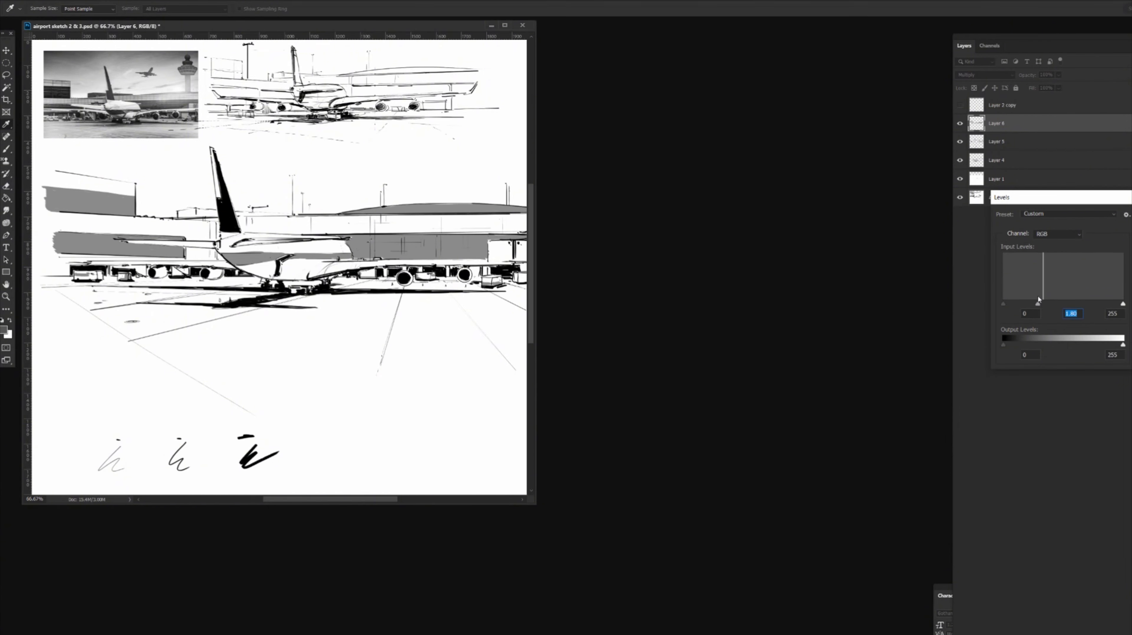
key(Return)
key(ctrl+plus)
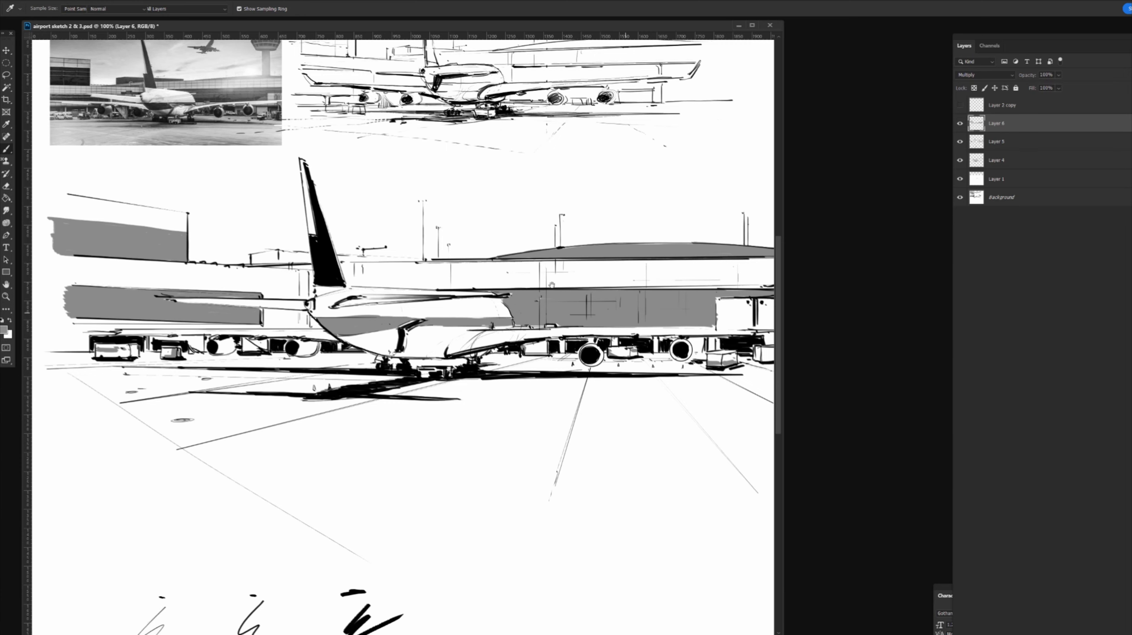
Try to extend the gray shading onto the lower rear fuselage and toward the right wing root
drag(551, 293, 609, 358)
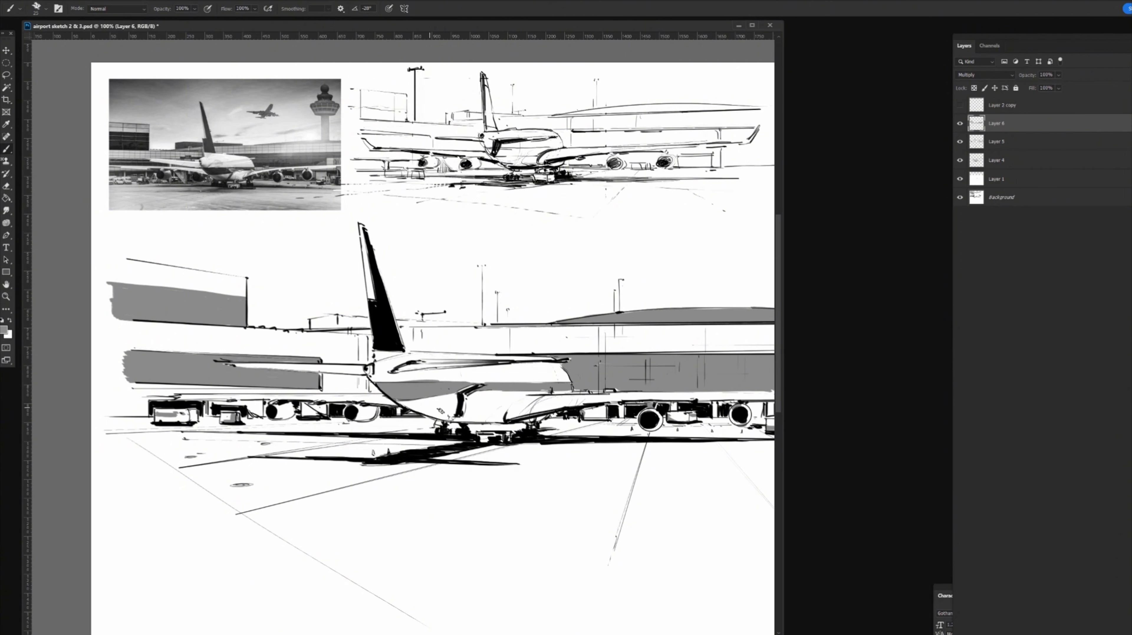
mouse_move(407, 405)
mouse_down()
mouse_move(506, 422)
mouse_move(405, 403)
mouse_move(504, 412)
mouse_up()
click(517, 410)
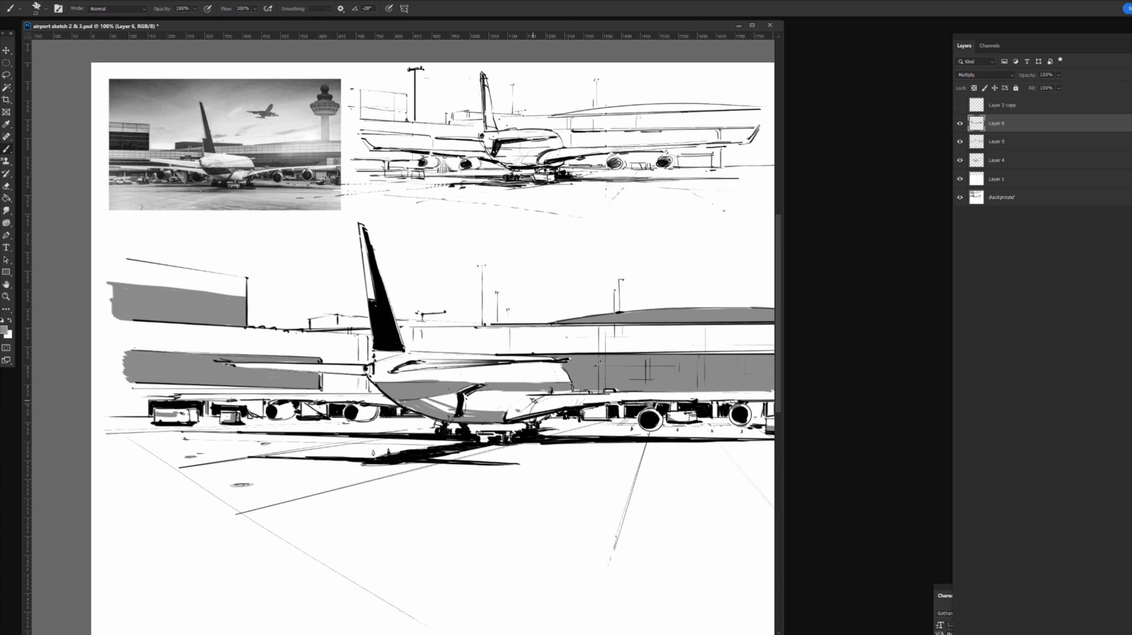
Undo the latest gray strokes on the lower fuselage
key(ctrl+z)
key(ctrl+z)
key(ctrl+z)
key(ctrl+z)
key(ctrl+z)
key(ctrl+z)
key(ctrl+z)
key(ctrl+z)
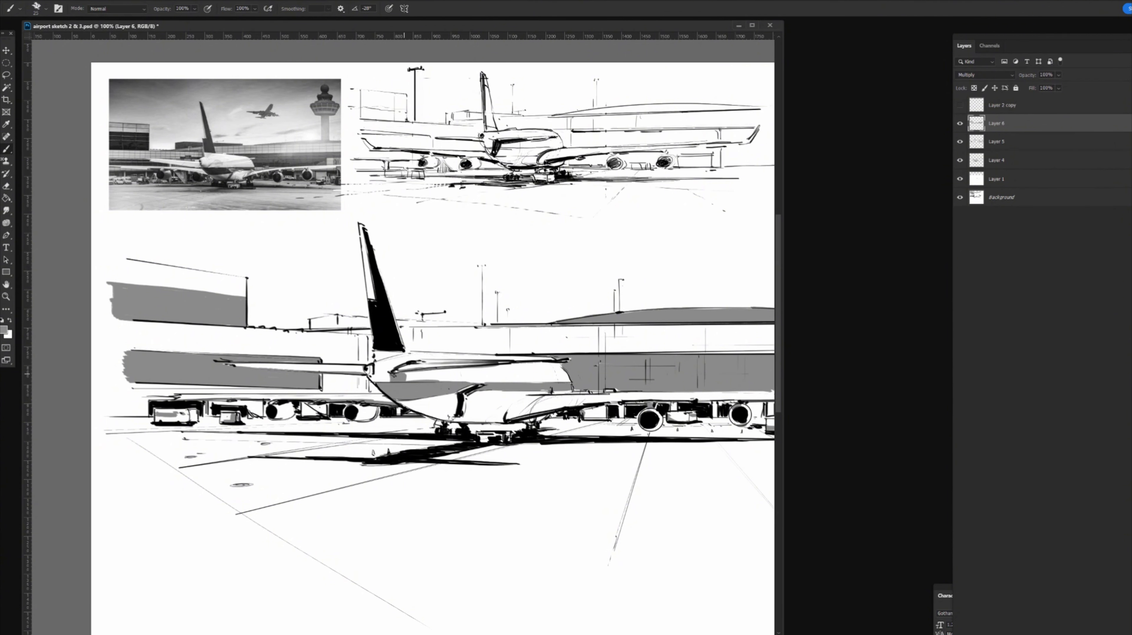
Sample black and paint a solid dark shadow on the rear fuselage below the base of the tail
alt+click(463, 402)
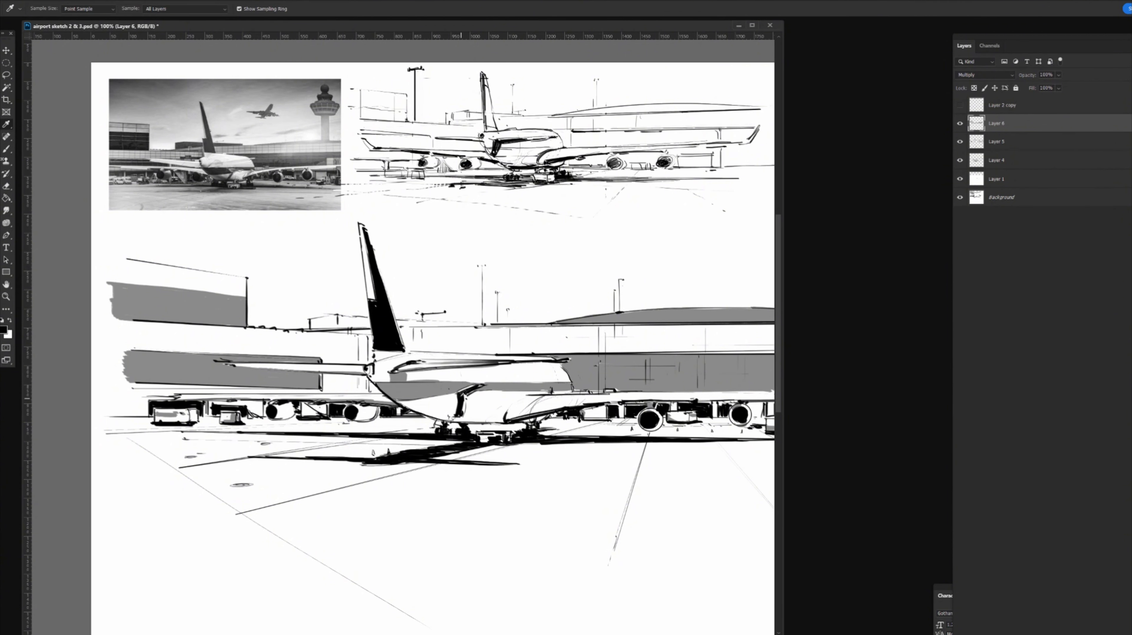
mouse_move(391, 372)
mouse_down()
mouse_move(403, 375)
mouse_move(391, 388)
mouse_up()
mouse_move(390, 376)
mouse_down()
mouse_move(392, 392)
mouse_move(401, 387)
mouse_up()
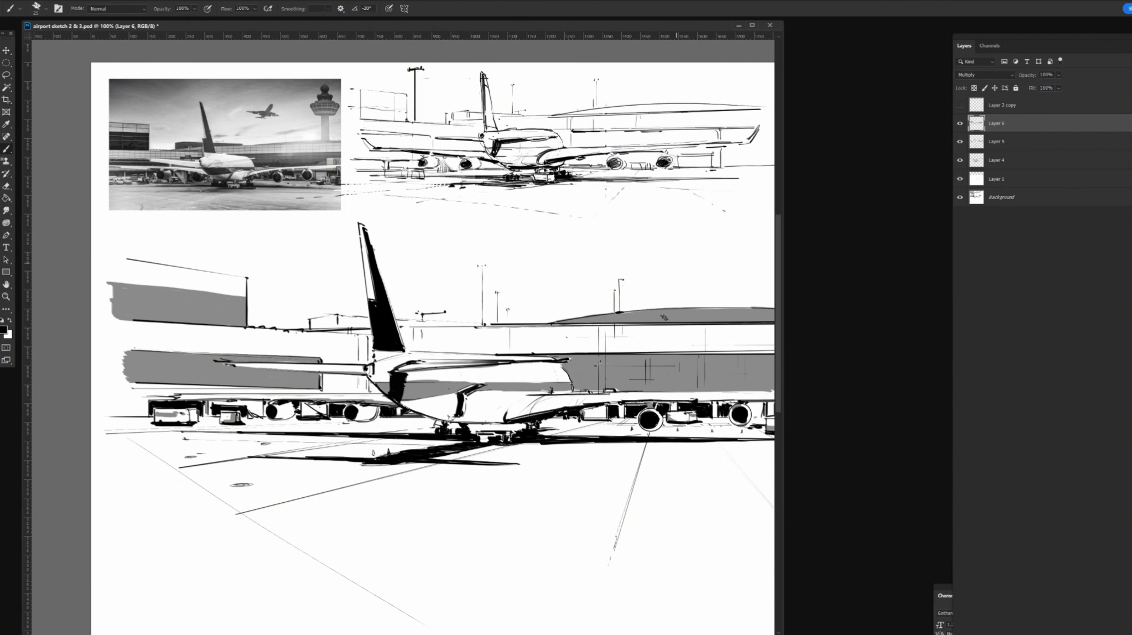
Try to draw small groups of cabin windows by hand along the fuselage with a finer brush
key(bracketleft)
key(ctrl+plus)
key(ctrl+plus)
mouse_move(177, 317)
mouse_down()
mouse_move(348, 473)
mouse_move(612, 628)
mouse_move(678, 634)
mouse_up()
drag(647, 510, 470, 336)
key(ctrl+minus)
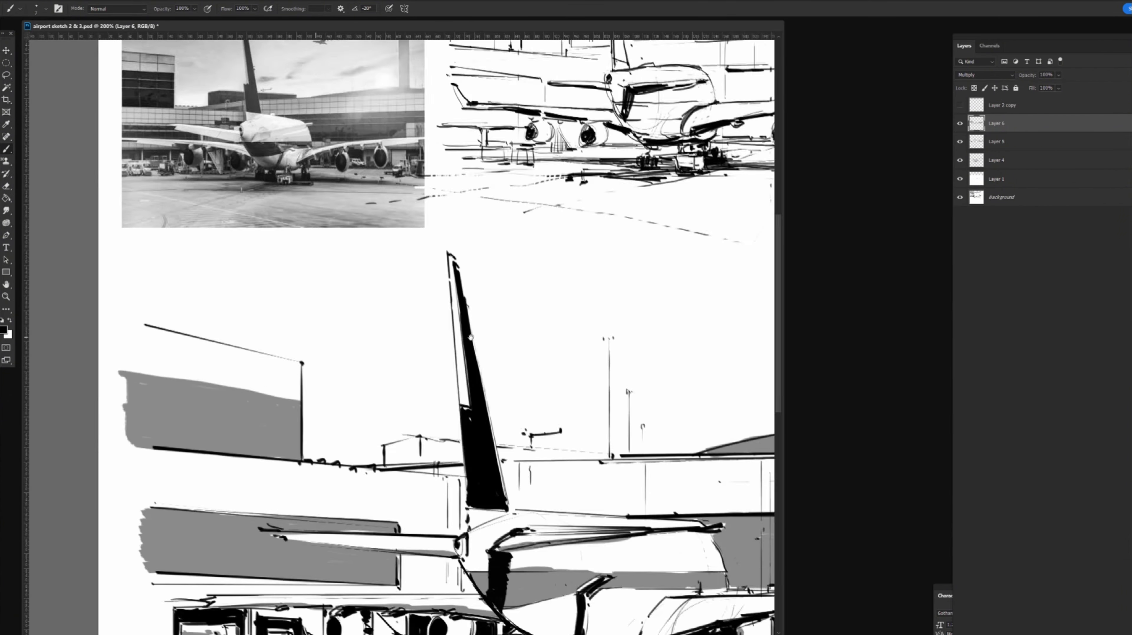
key(ctrl+minus)
drag(460, 404, 562, 419)
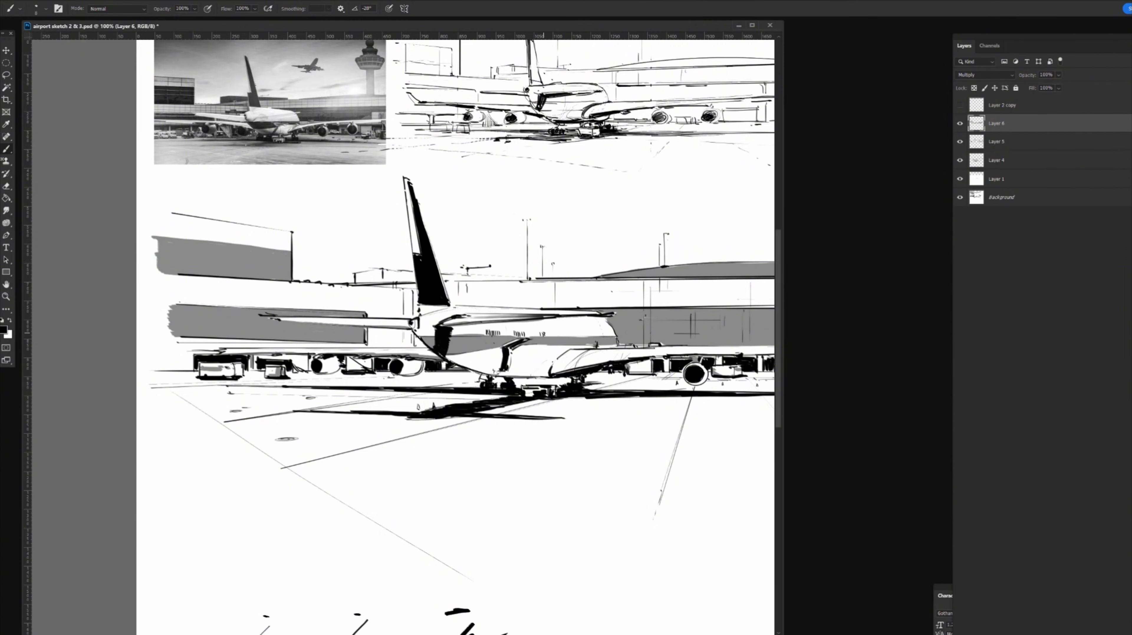
right_click(555, 334)
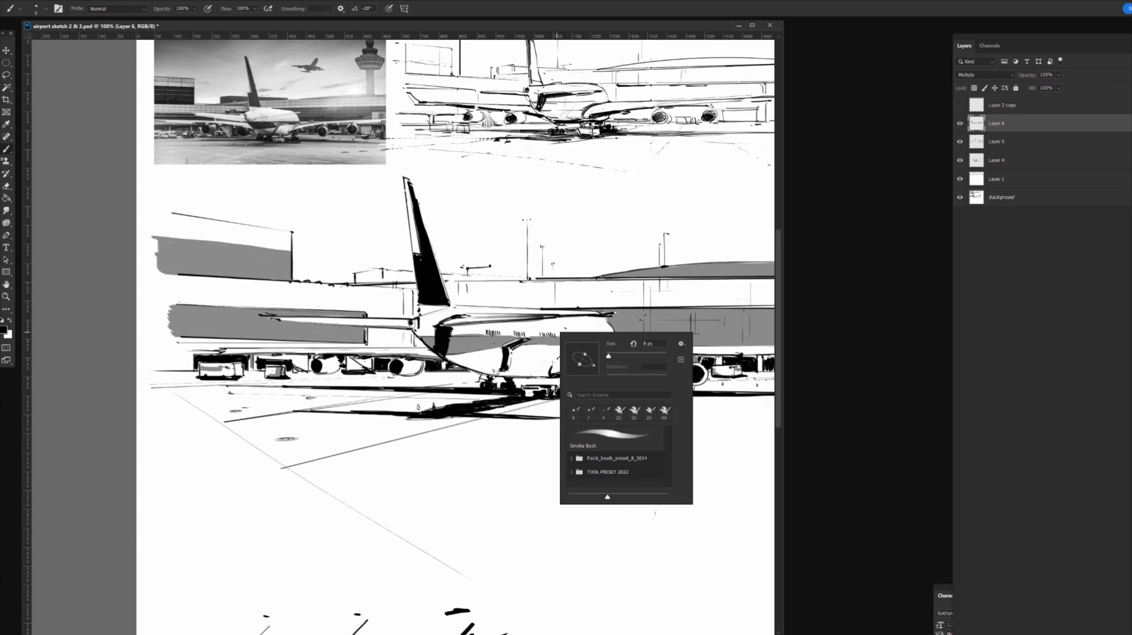
click(557, 332)
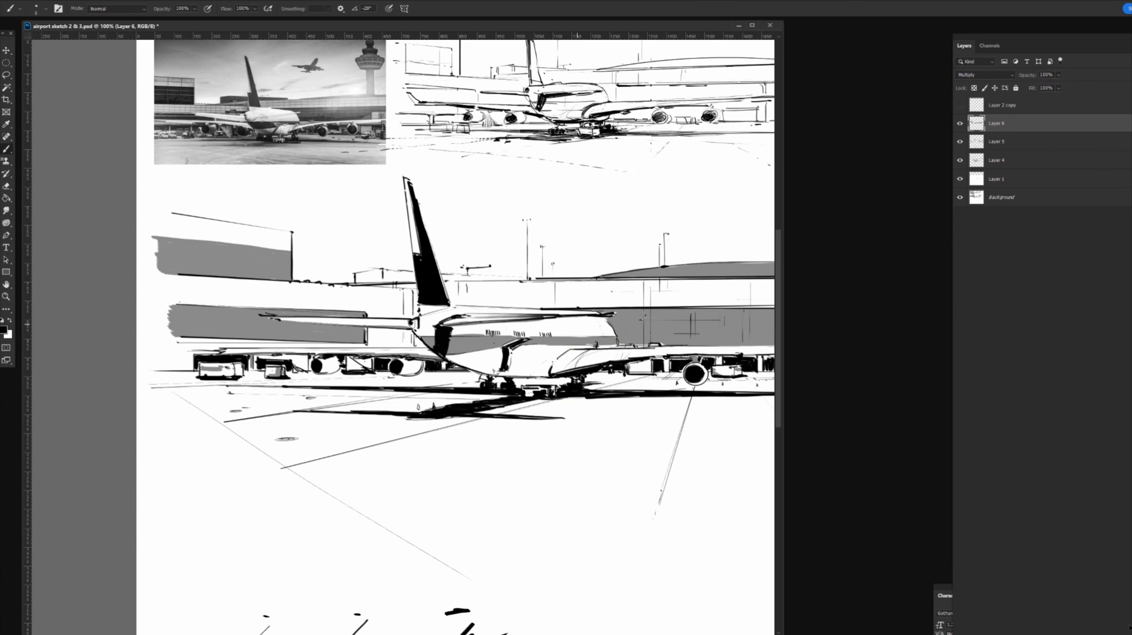
key(ctrl)
Create a new layer, paint a pair of black window shapes on the blank ground, and trim their edges with the Eraser
key(ctrl+shift+alt+n)
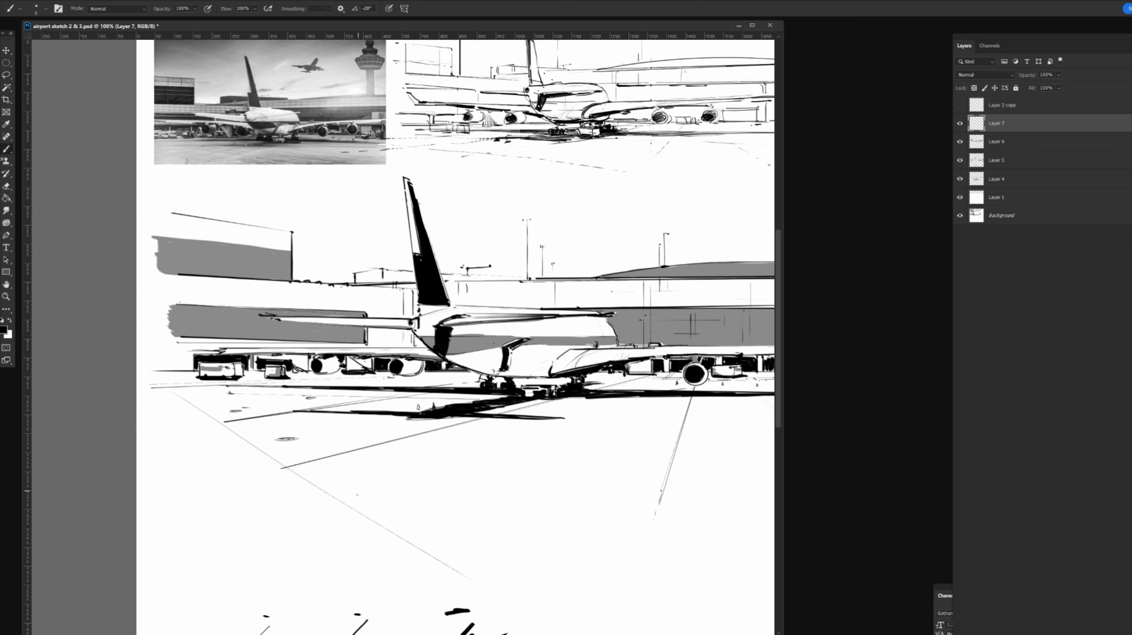
mouse_move(360, 498)
mouse_down()
mouse_move(361, 485)
mouse_move(366, 497)
mouse_up()
key(e)
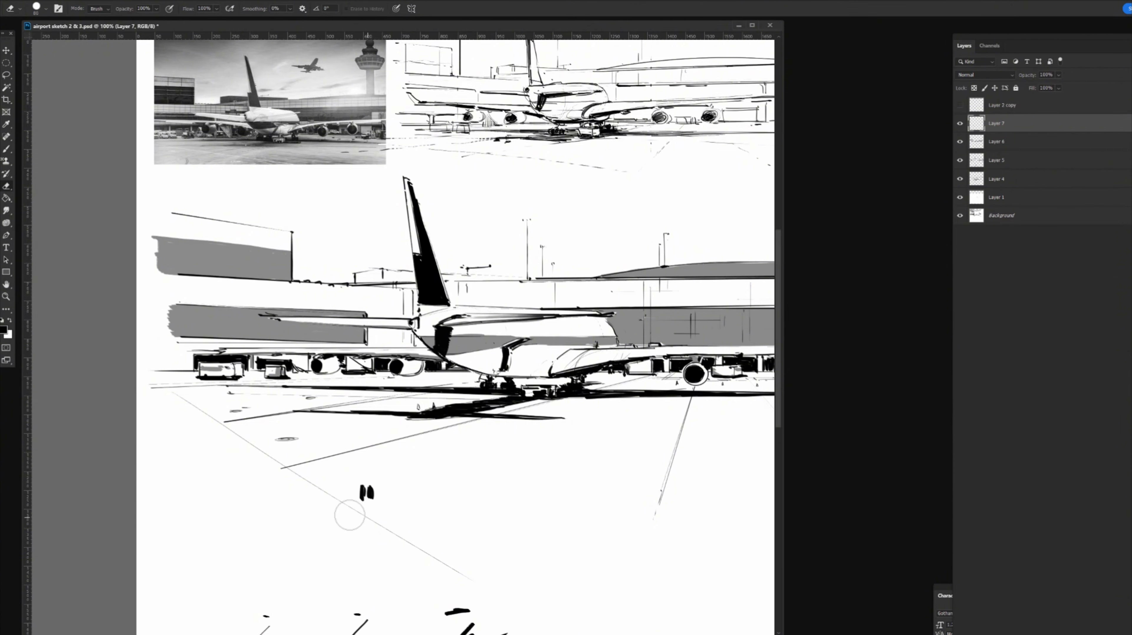
drag(365, 477, 377, 472)
Duplicate the window pair into an evenly spaced row, arrange three such groups, and merge the copies into one layer
key(v)
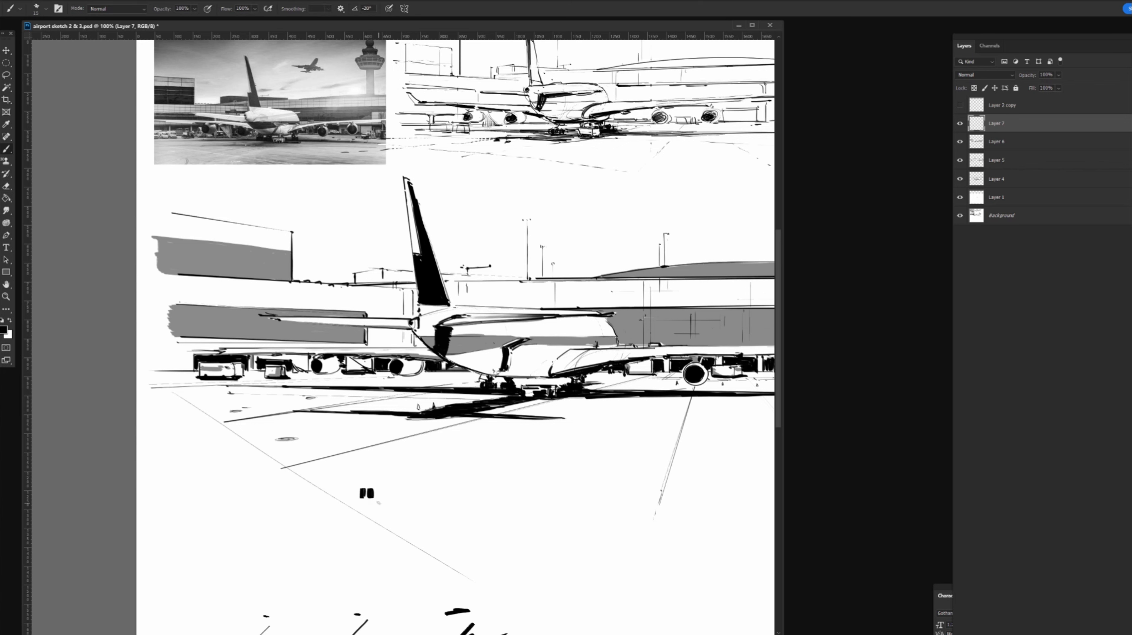
mouse_move(366, 500)
mouse_down()
mouse_move(529, 509)
mouse_move(484, 508)
mouse_up()
key(ctrl+e)
key(ctrl+e)
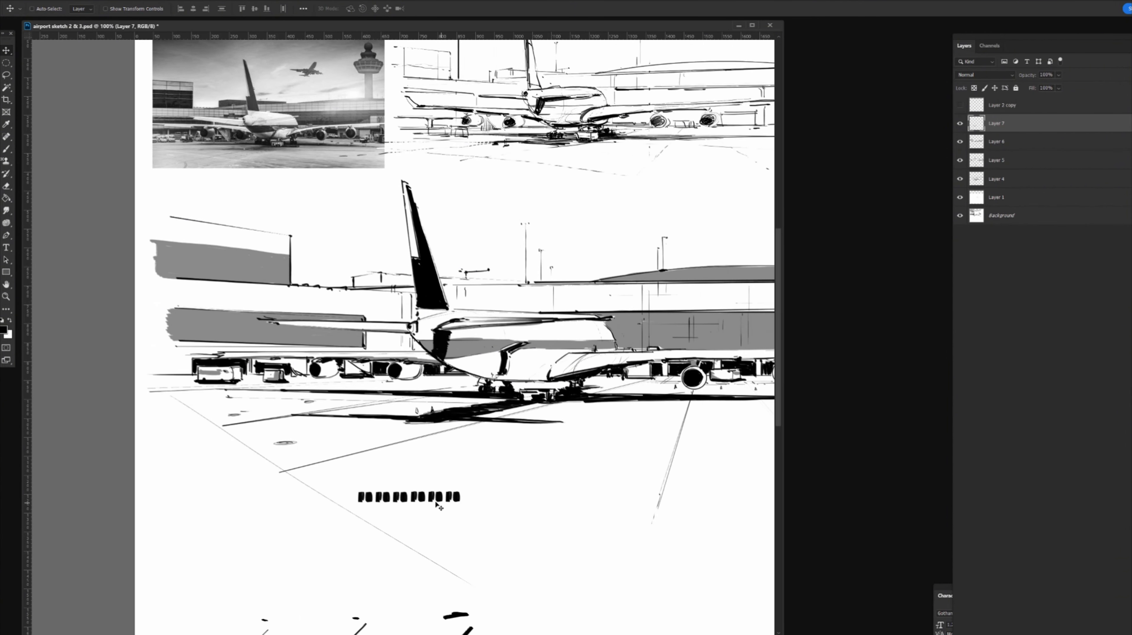
mouse_move(415, 503)
mouse_down()
mouse_move(660, 501)
mouse_move(676, 294)
mouse_move(675, 320)
mouse_move(584, 317)
mouse_move(588, 338)
mouse_move(605, 348)
mouse_up()
key(ctrl+e)
key(ctrl+e)
Transform the window strip to fit the upper fuselage, distorting it so the windows shrink toward the nose
key(ctrl+t)
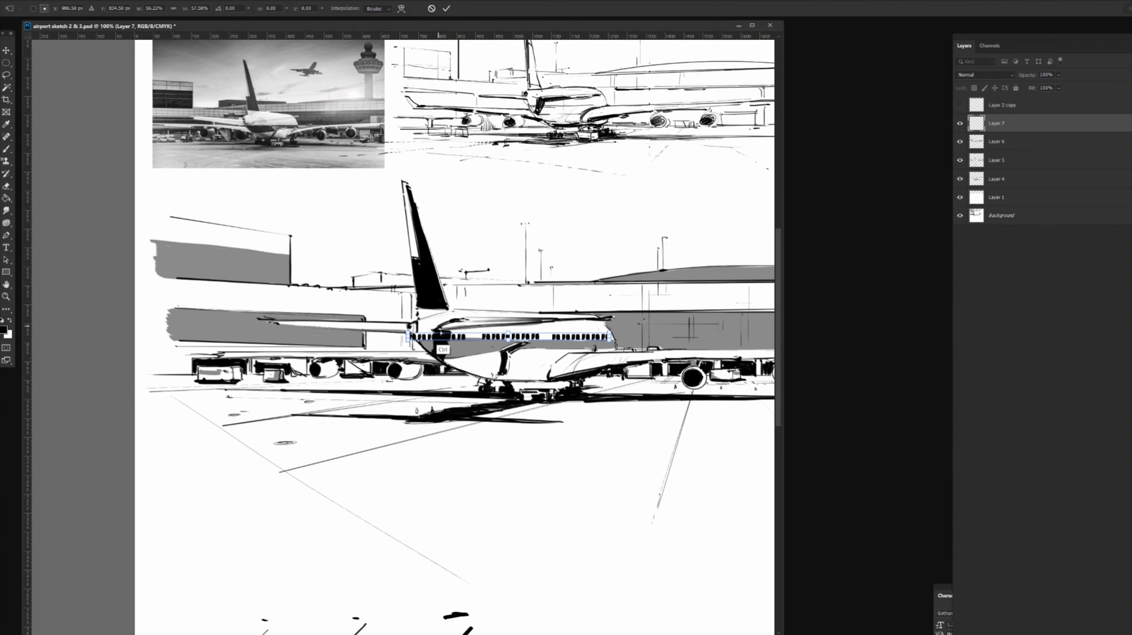
drag(408, 337, 471, 350)
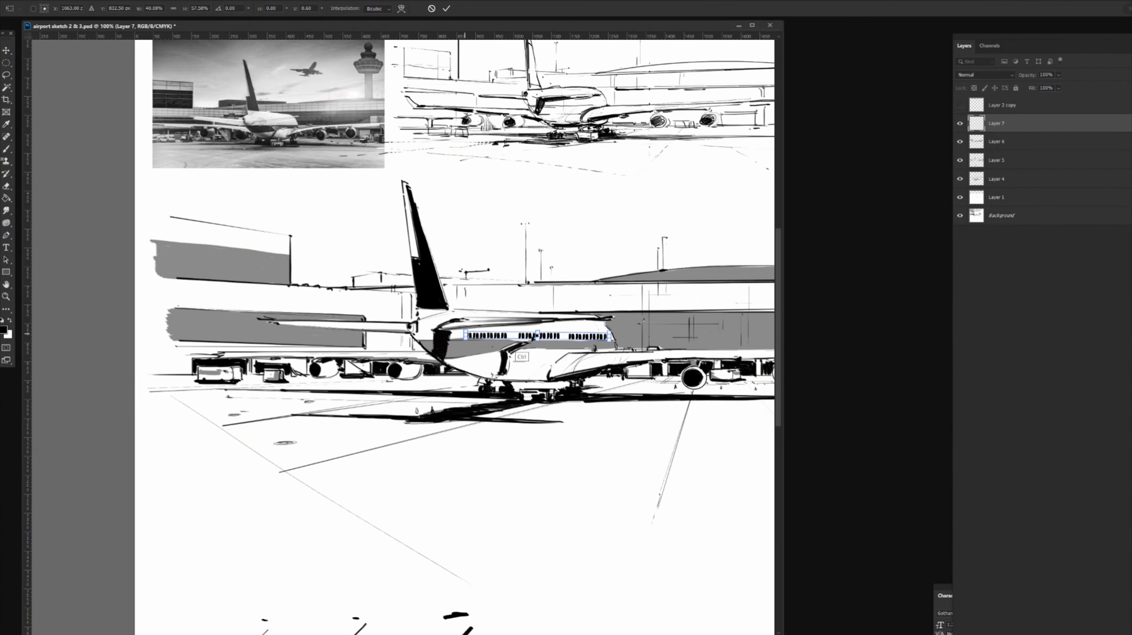
right_click(611, 333)
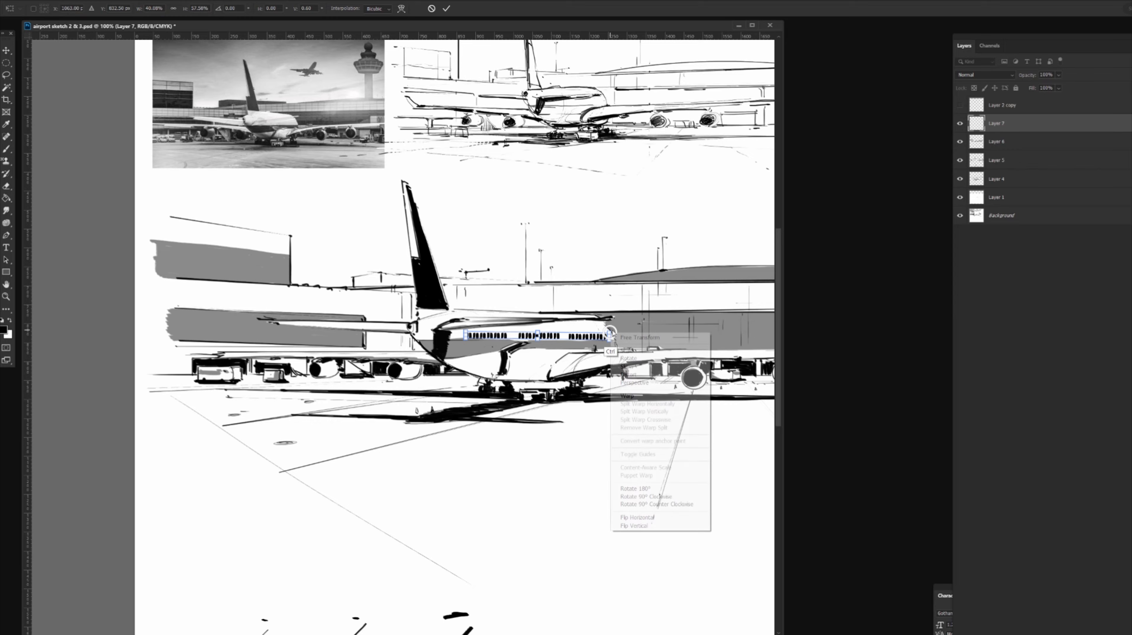
click(637, 261)
key(ctrl+plus)
key(ctrl+plus)
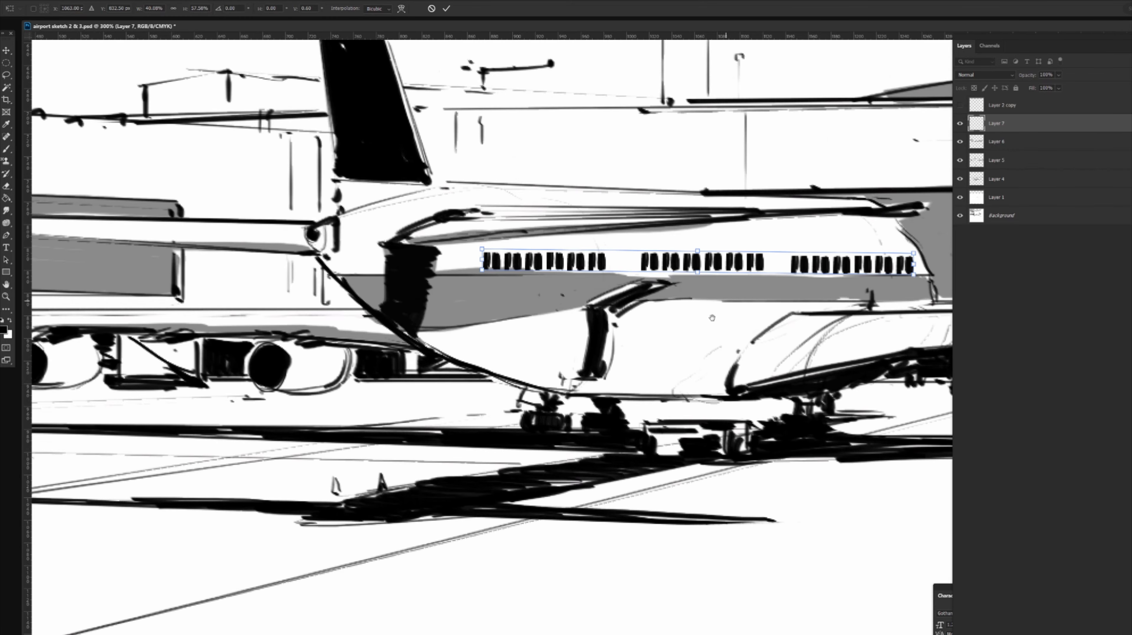
drag(712, 317, 539, 375)
drag(743, 325, 724, 316)
drag(310, 316, 362, 305)
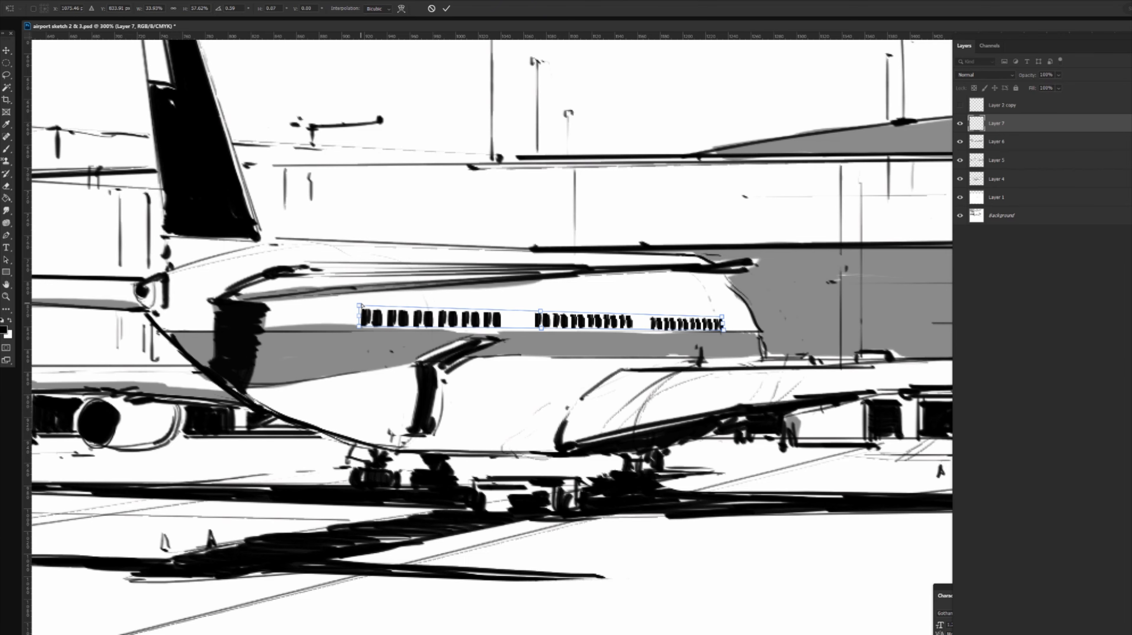
key(Return)
key(ctrl+minus)
key(ctrl+minus)
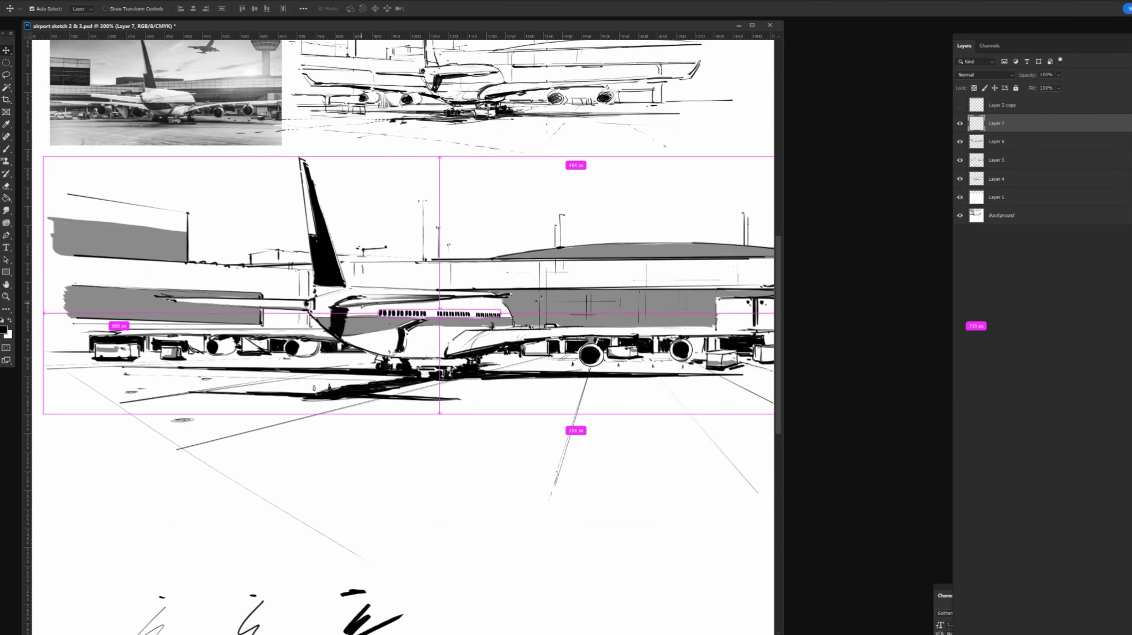
Touch up the cabin windows and paint small black ground equipment under the left wing and a figure near the right engine
drag(334, 325, 435, 340)
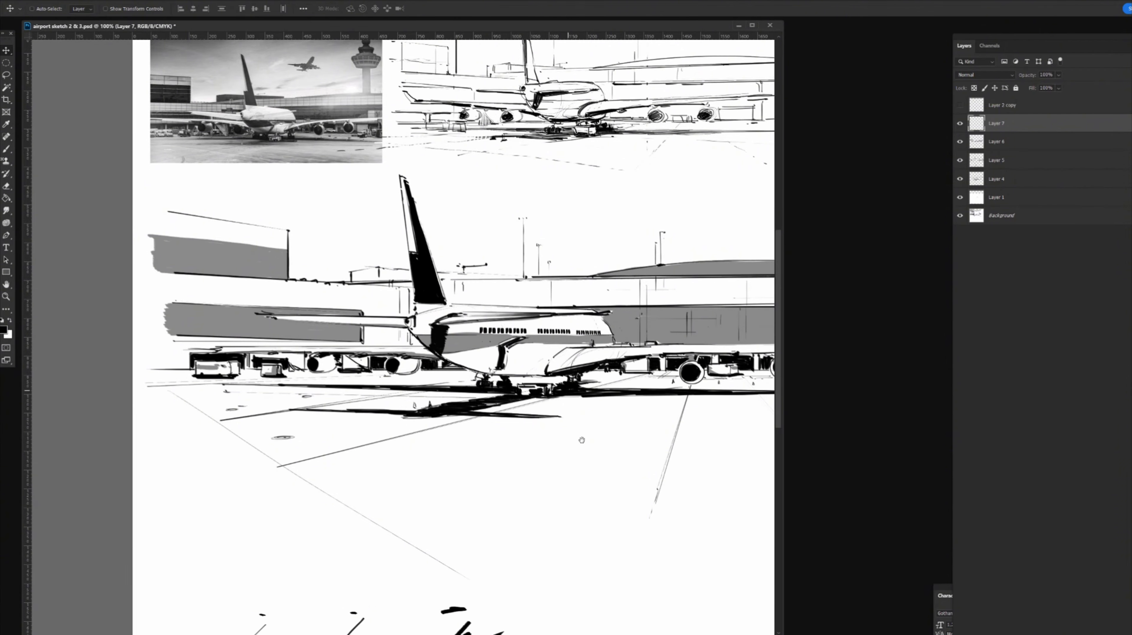
drag(573, 380, 596, 415)
key(b)
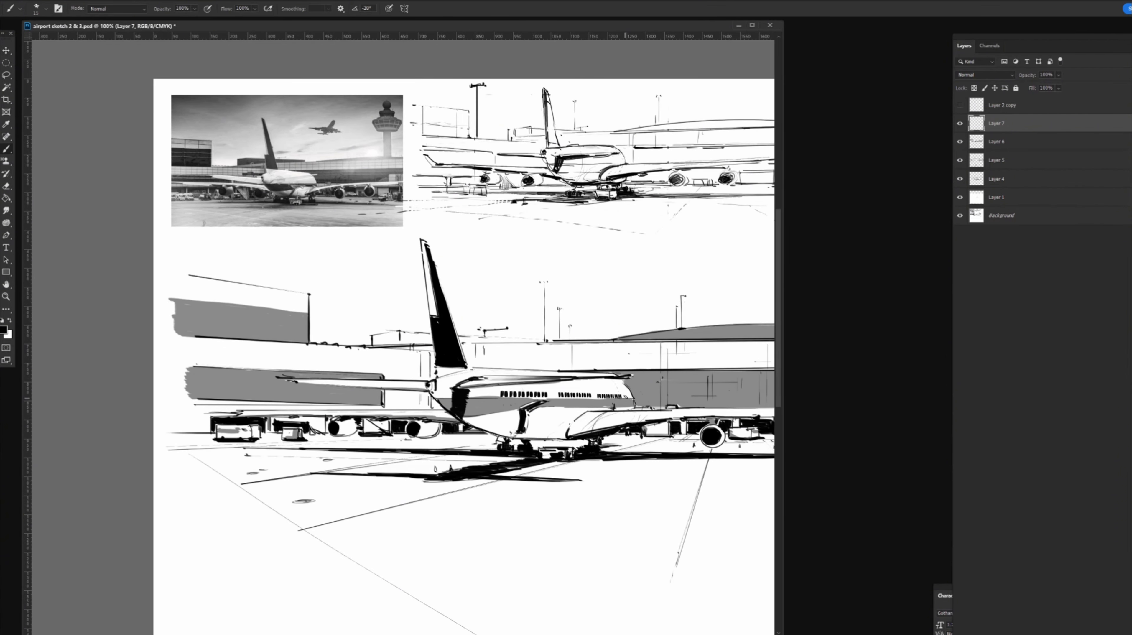
drag(627, 394, 625, 408)
mouse_move(500, 388)
mouse_down()
mouse_move(500, 405)
mouse_move(595, 408)
mouse_move(619, 447)
mouse_move(669, 452)
mouse_up()
mouse_move(448, 437)
mouse_down()
mouse_move(430, 447)
mouse_move(486, 450)
mouse_move(469, 446)
mouse_up()
drag(485, 446, 497, 446)
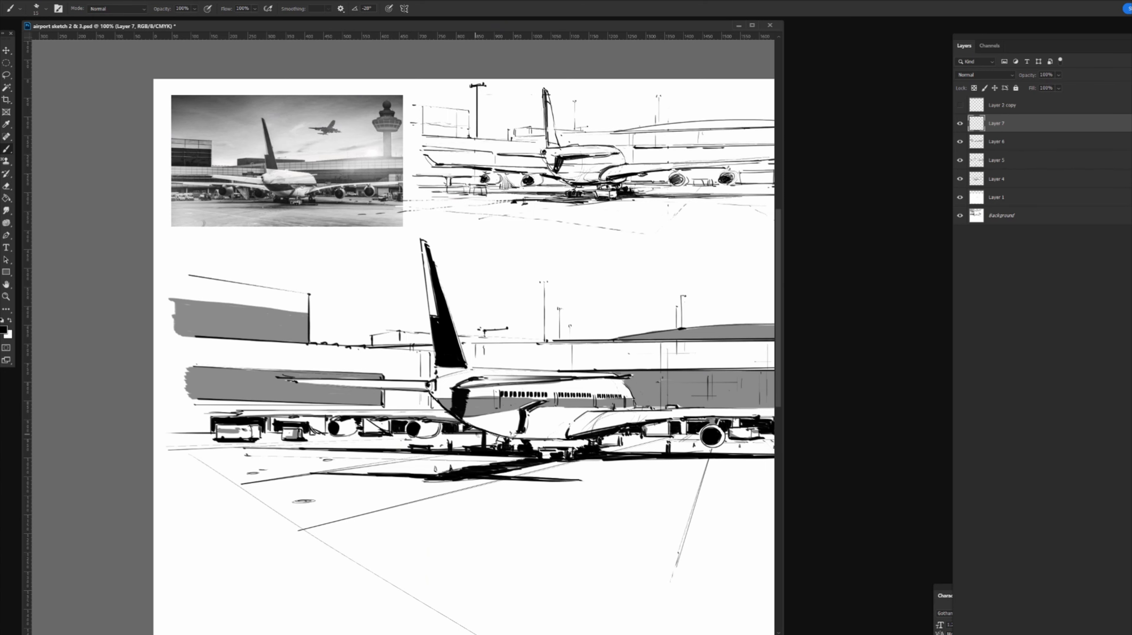
Paint dark vertical supports and standing figures beneath the rear fuselage with the black brush
key(a)
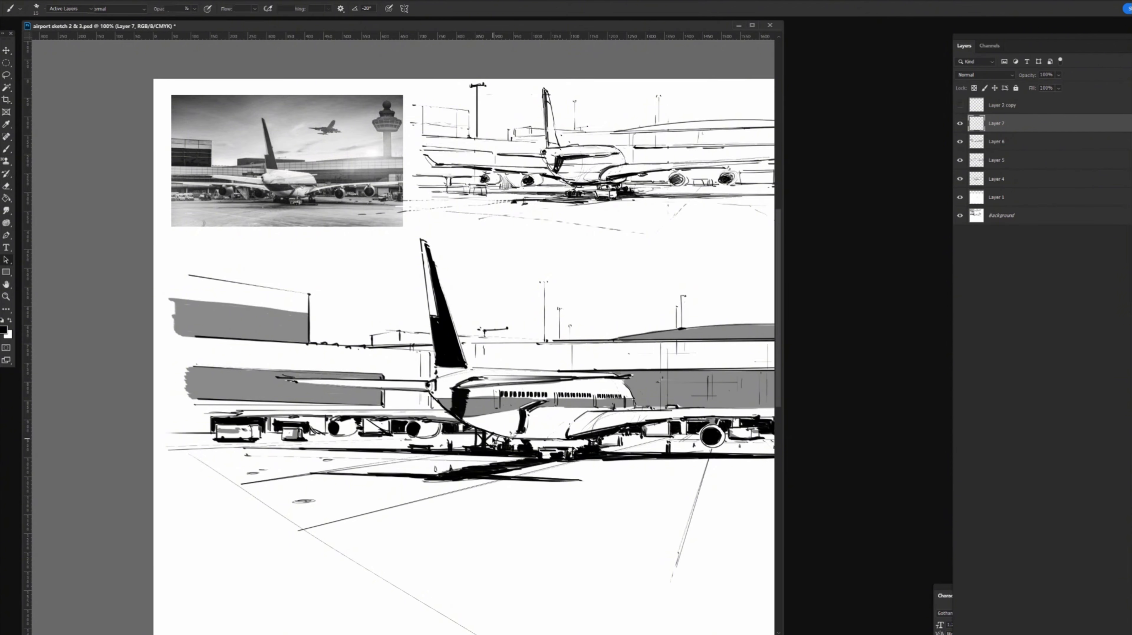
key(b)
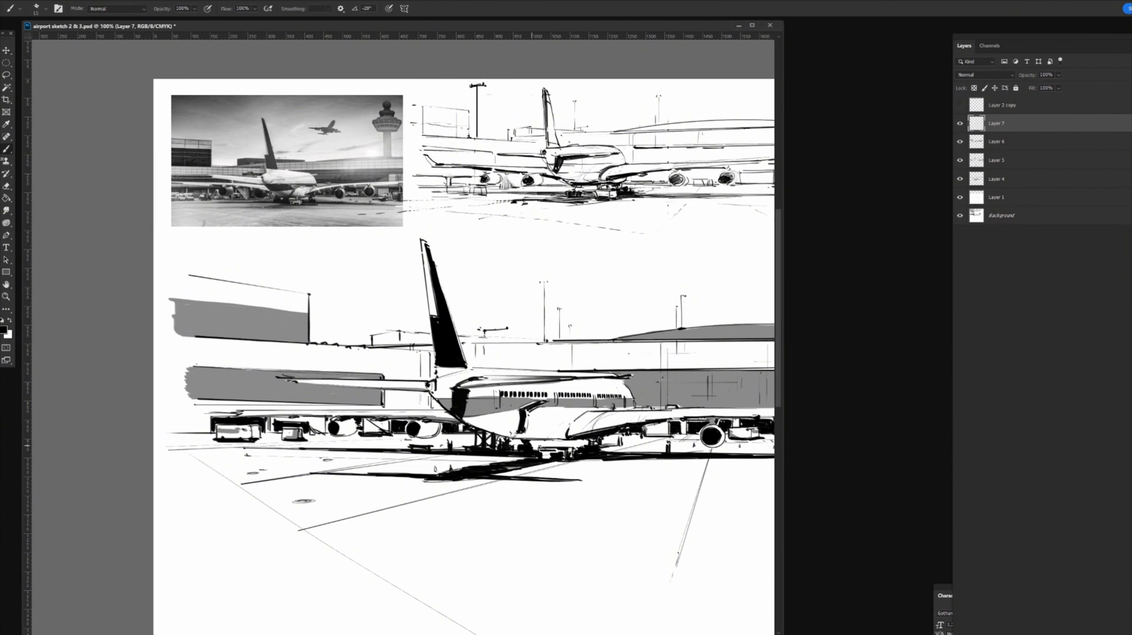
mouse_move(535, 430)
mouse_down()
mouse_move(537, 451)
mouse_move(547, 432)
mouse_move(542, 449)
mouse_up()
drag(534, 416, 535, 427)
key(ctrl+minus)
key(ctrl+minus)
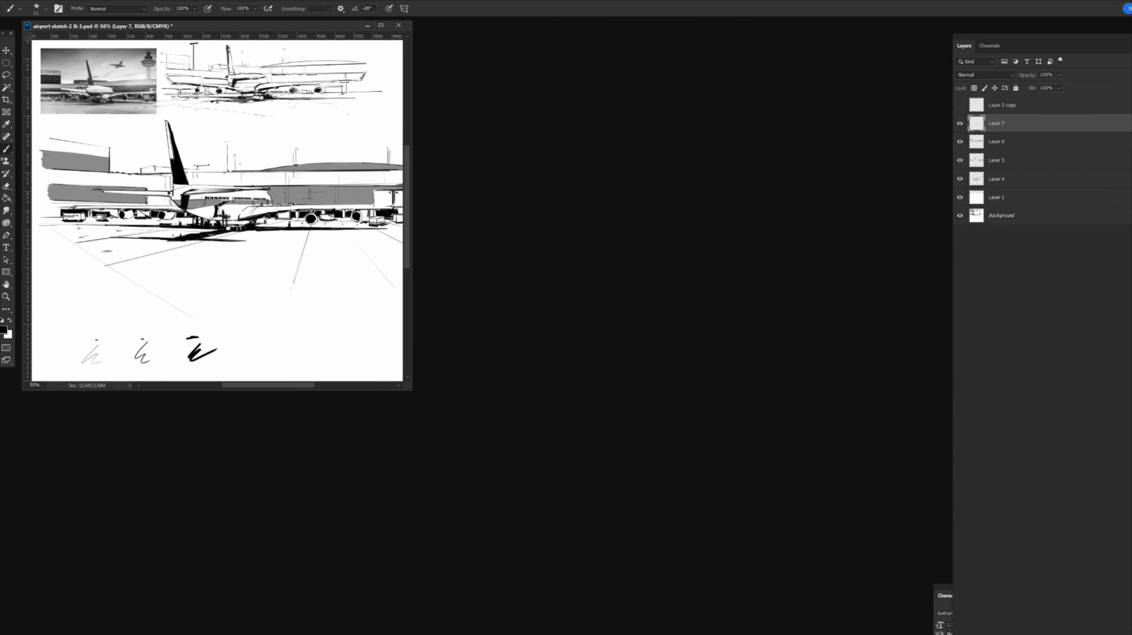
key(ctrl+plus)
key(ctrl+plus)
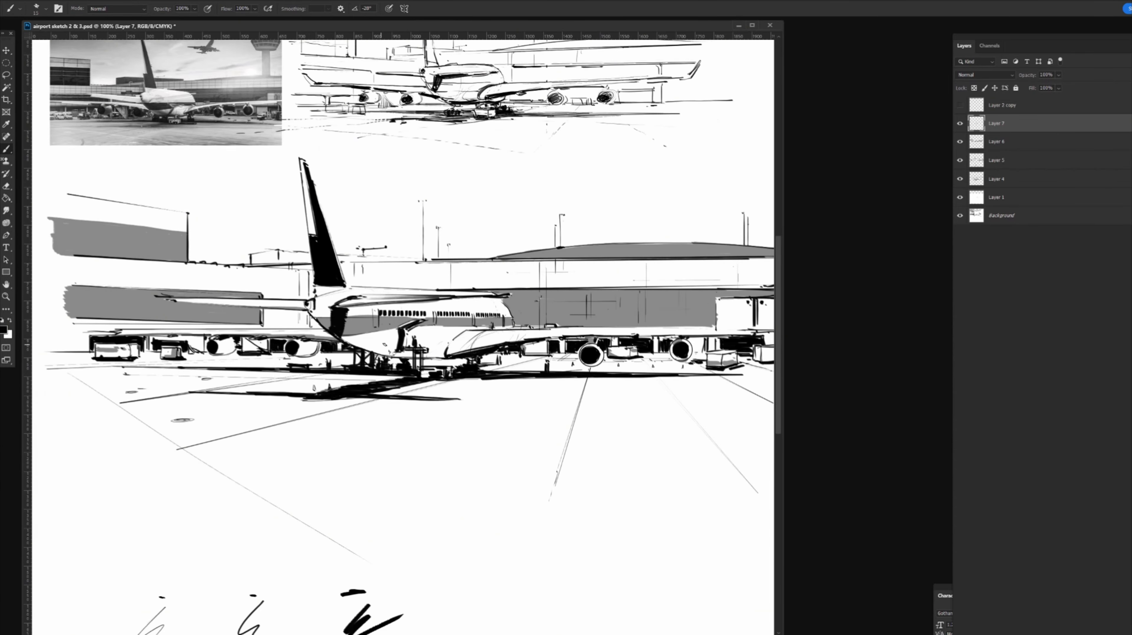
Paint two ground crew figures beside the right engine using alternating black and white strokes
mouse_move(420, 352)
mouse_down()
mouse_move(414, 369)
mouse_move(438, 369)
mouse_move(498, 407)
mouse_up()
key(x)
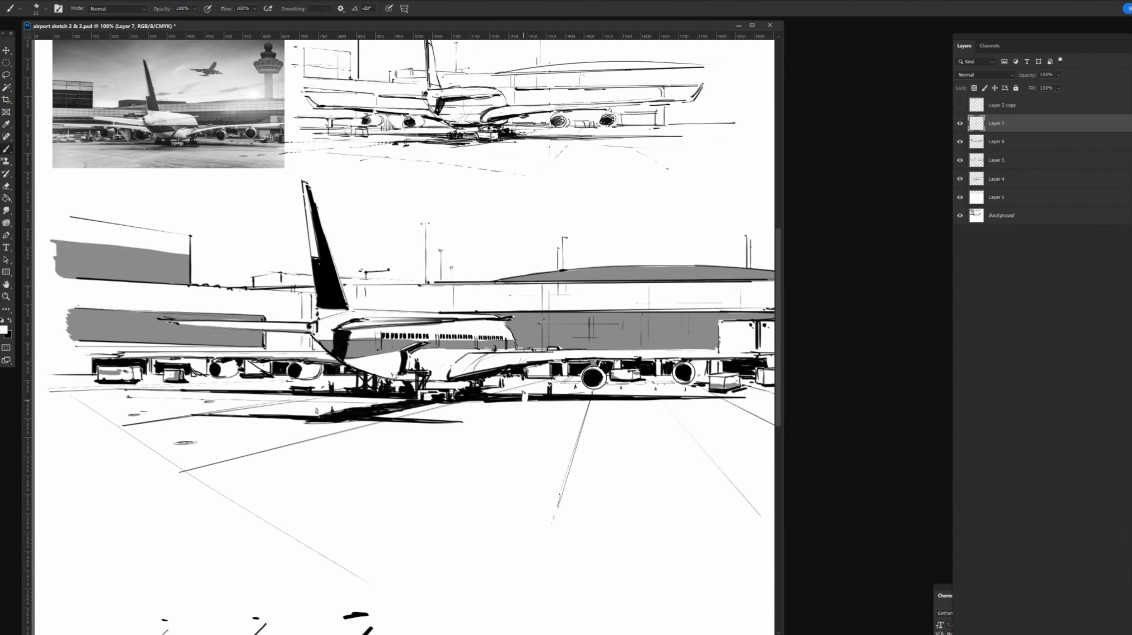
key(x)
key(x)
drag(563, 389, 562, 403)
key(x)
drag(564, 402, 563, 387)
drag(519, 403, 529, 404)
key(x)
Paint a pair of larger ground crew figures at the left end of the airplane's ground shadow
mouse_move(326, 416)
mouse_down()
mouse_move(424, 423)
mouse_move(395, 428)
mouse_up()
drag(397, 415, 392, 428)
key(x)
mouse_move(394, 409)
mouse_down()
mouse_move(400, 436)
mouse_move(385, 424)
mouse_up()
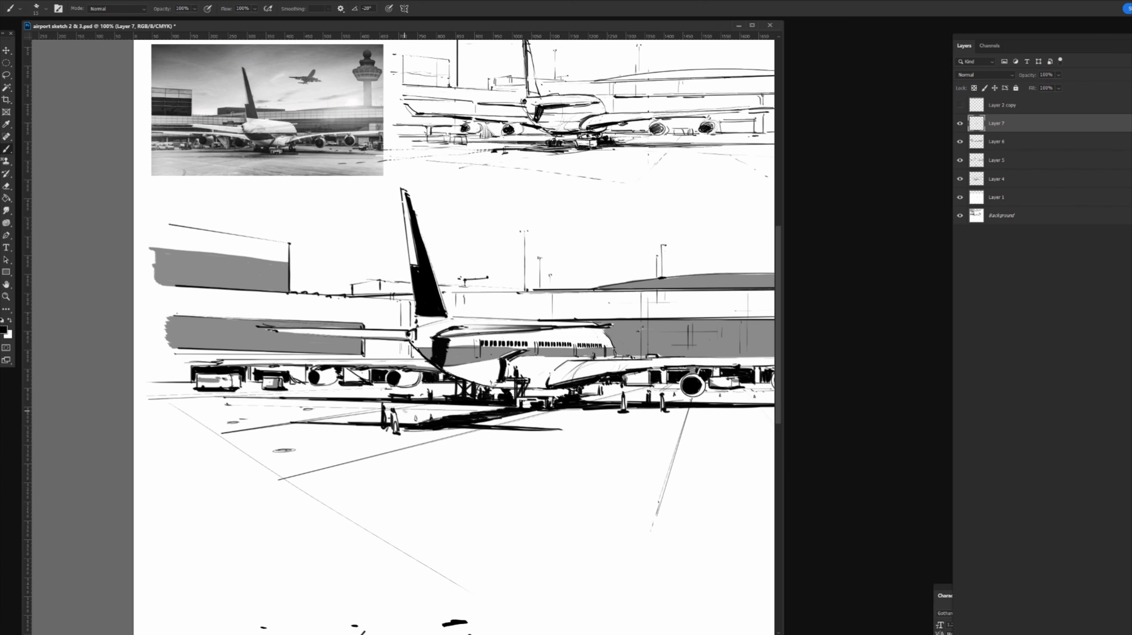
key(ctrl+minus)
key(ctrl+plus)
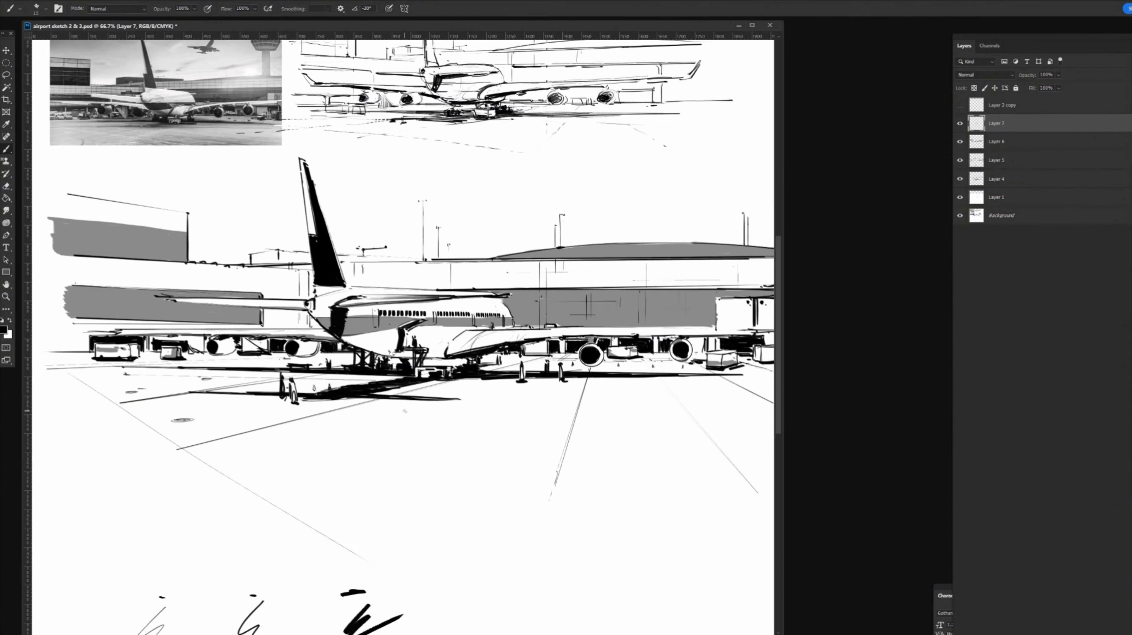
Draw thin black vertical posts across the upper left terminal building between its roofline and base
drag(359, 327, 454, 354)
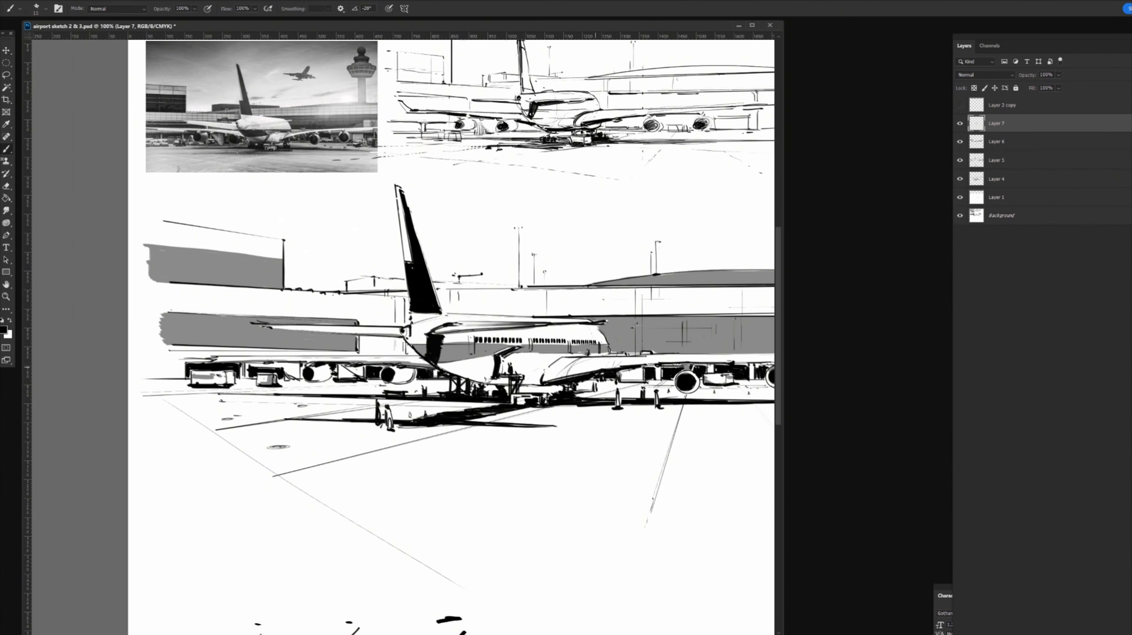
key(x)
drag(404, 318, 451, 400)
key(x)
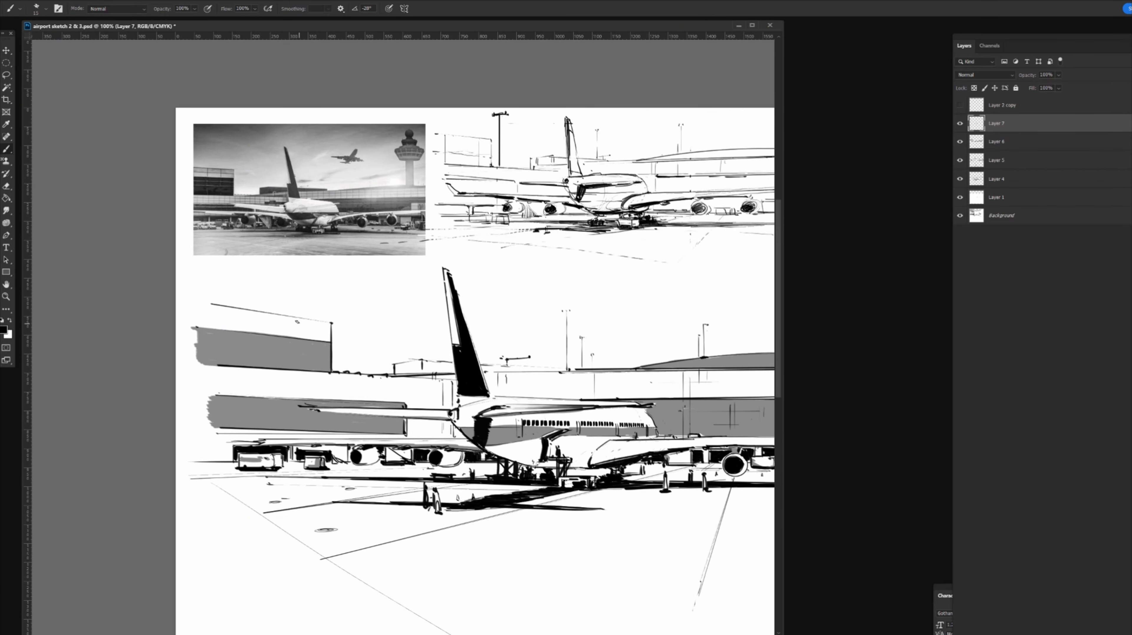
mouse_move(303, 368)
mouse_down()
mouse_move(304, 318)
mouse_move(307, 366)
mouse_up()
drag(271, 316, 271, 367)
drag(227, 305, 230, 358)
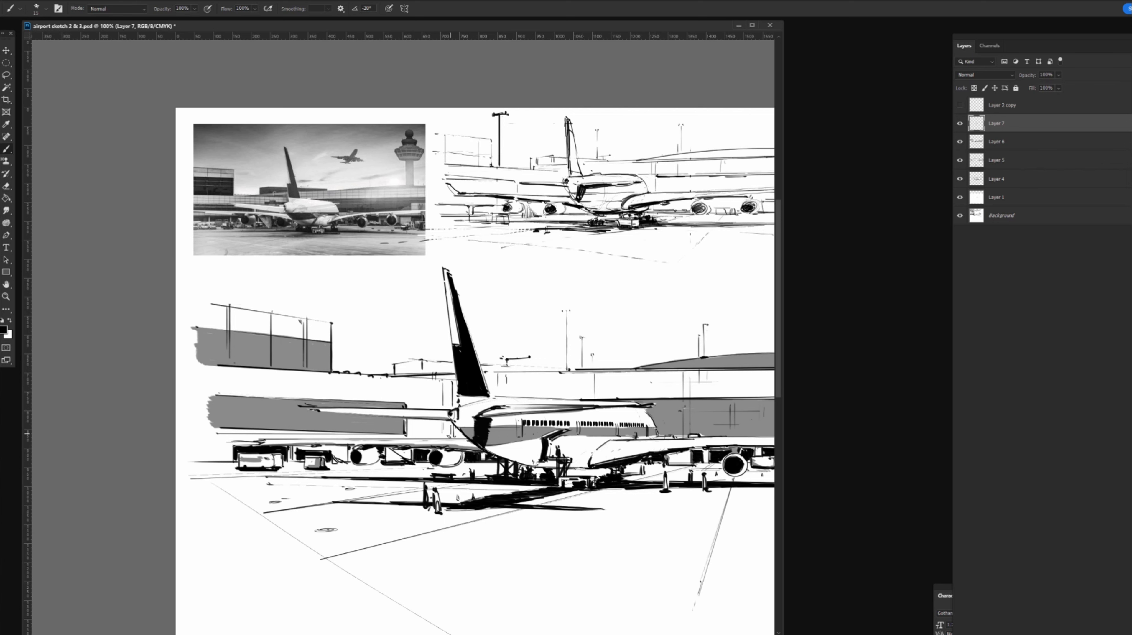
Create a new layer and outline the airplane's fuselage with a Polygonal Lasso selection
key(ctrl+alt+shift+n)
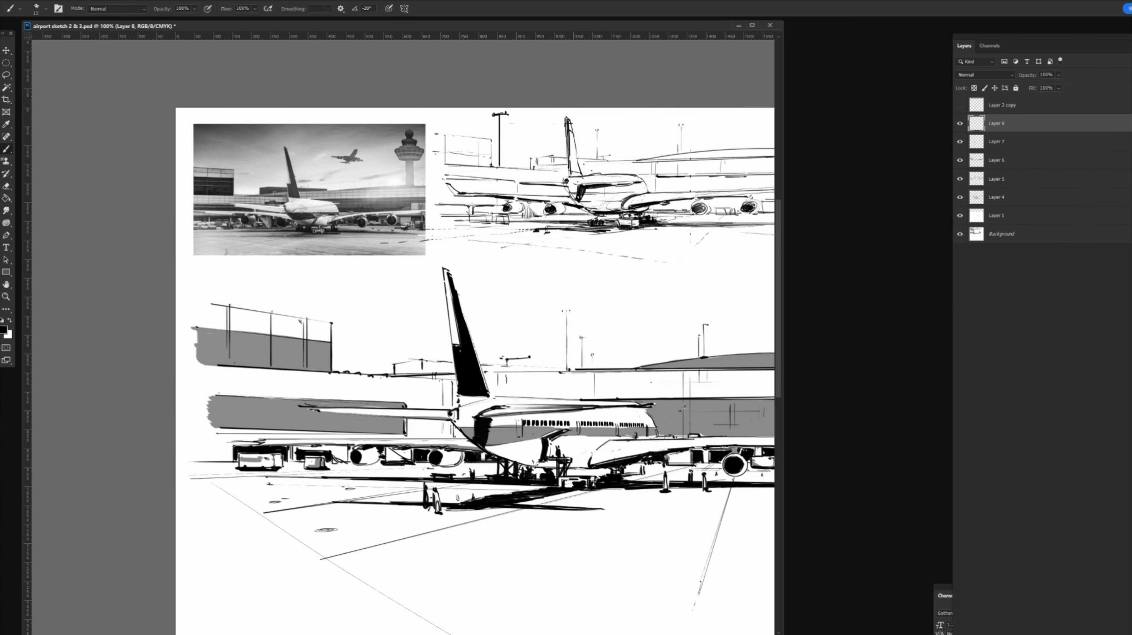
click(7, 75)
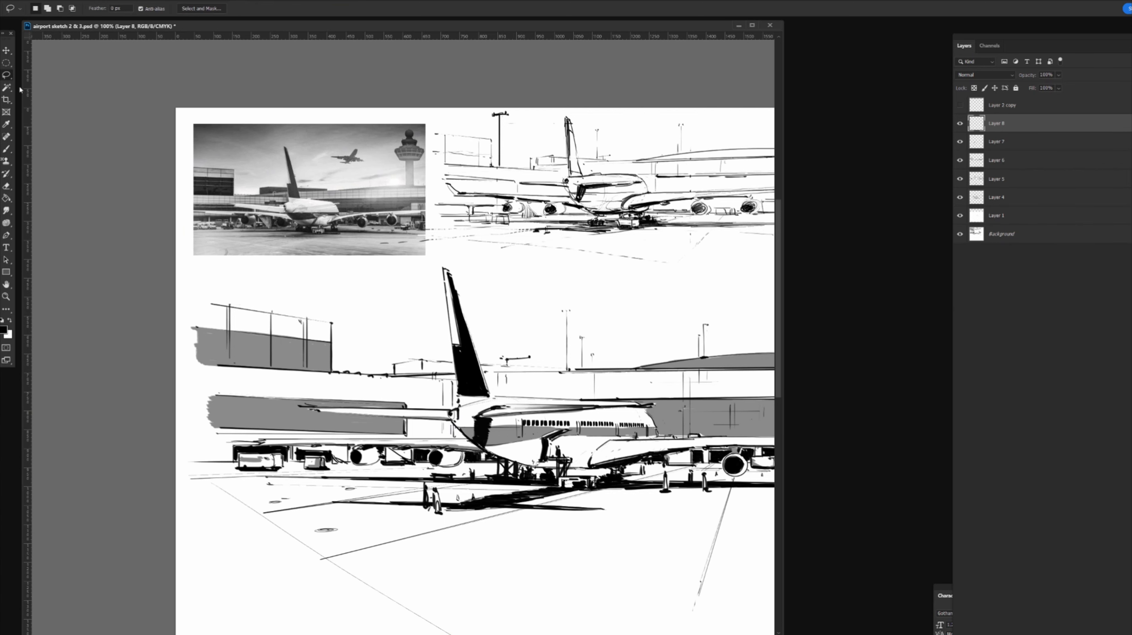
right_click(7, 75)
click(45, 84)
click(449, 419)
click(478, 447)
click(498, 457)
click(501, 458)
mouse_move(653, 459)
mouse_down()
mouse_move(651, 407)
mouse_move(427, 347)
mouse_move(410, 323)
mouse_up()
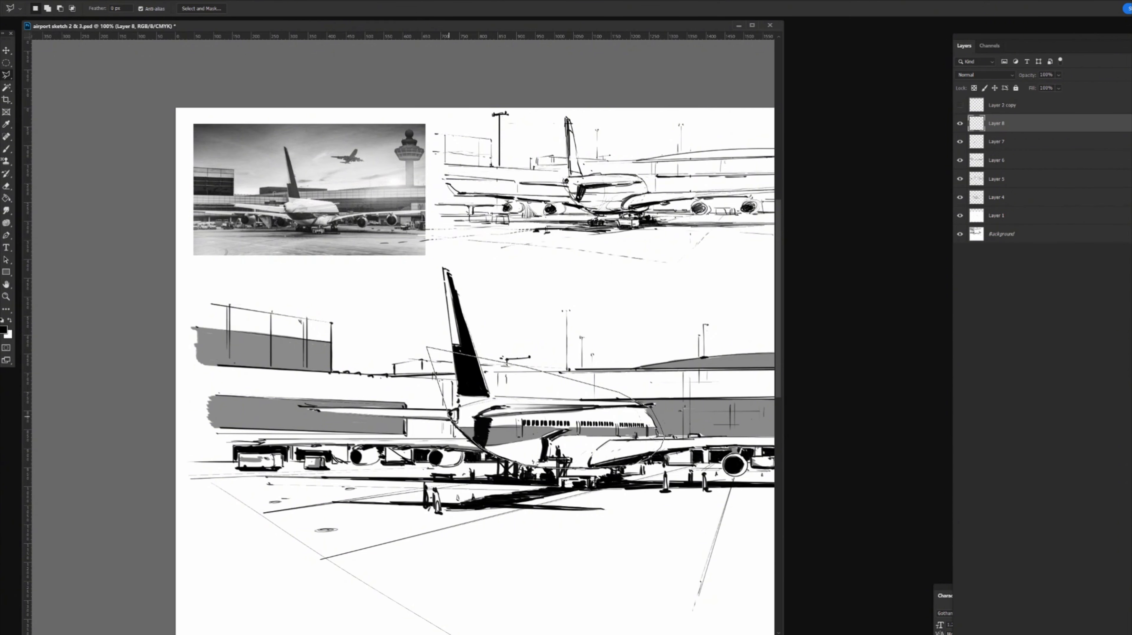
drag(450, 414, 498, 462)
Set the new layer's blend mode to Multiply and prepare a smaller soft brush in sampled gray at 100% opacity
key(b)
key(period)
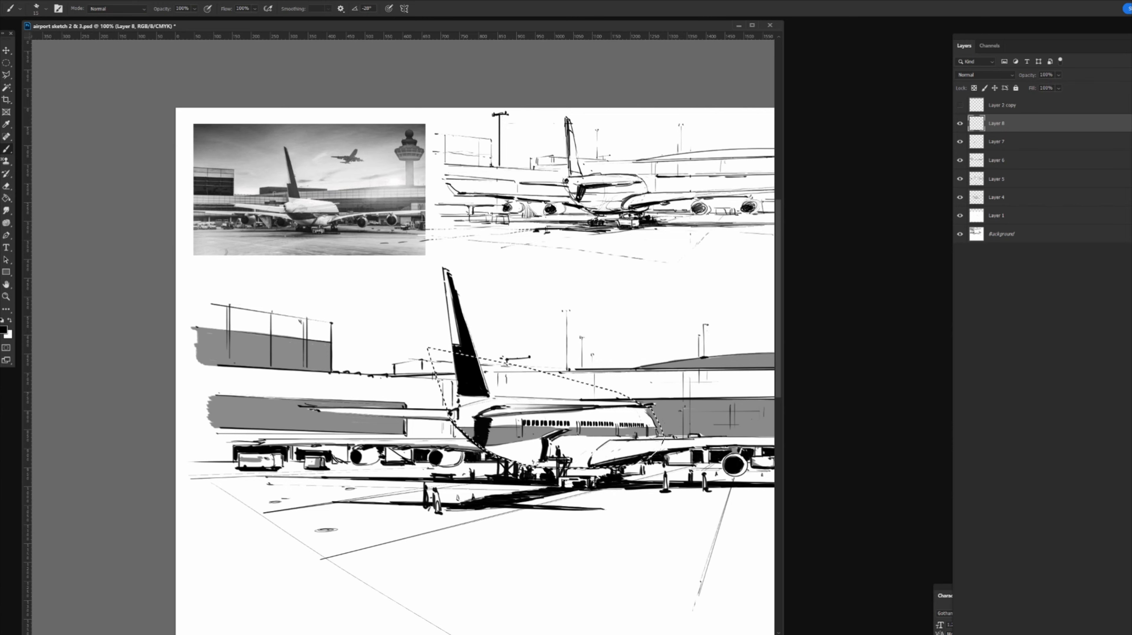
click(985, 75)
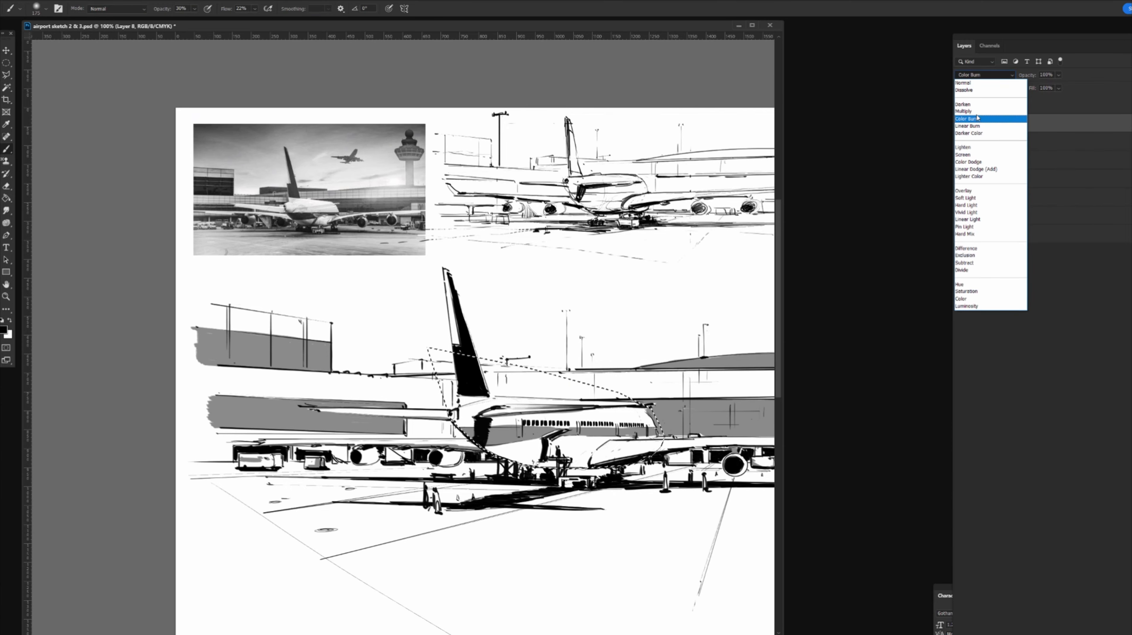
click(984, 117)
drag(600, 337, 606, 302)
key(bracketleft)
key(bracketleft)
key(bracketleft)
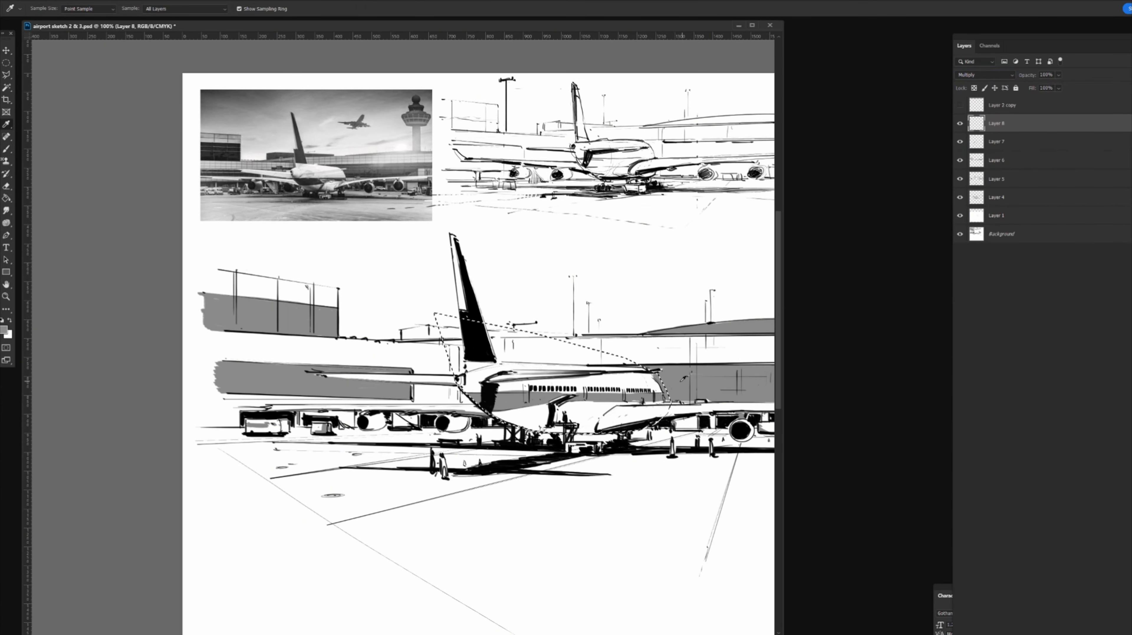
key(bracketleft)
key(0)
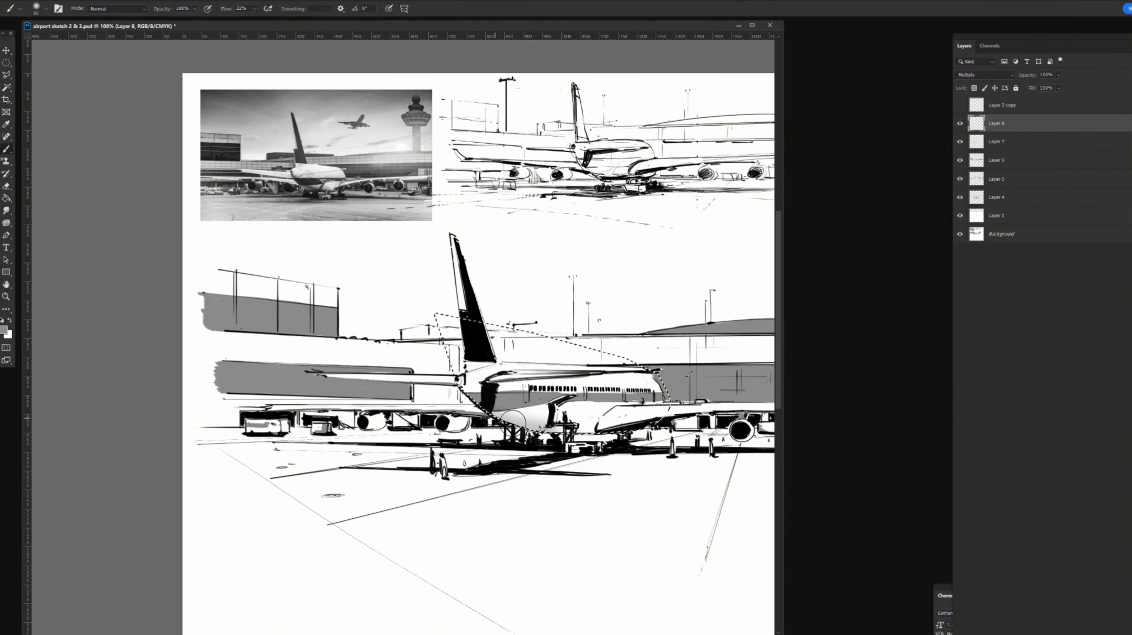
Shade the rounded underside of the airplane's fuselage inside the selection with soft gray strokes
key(bracketleft)
key(bracketleft)
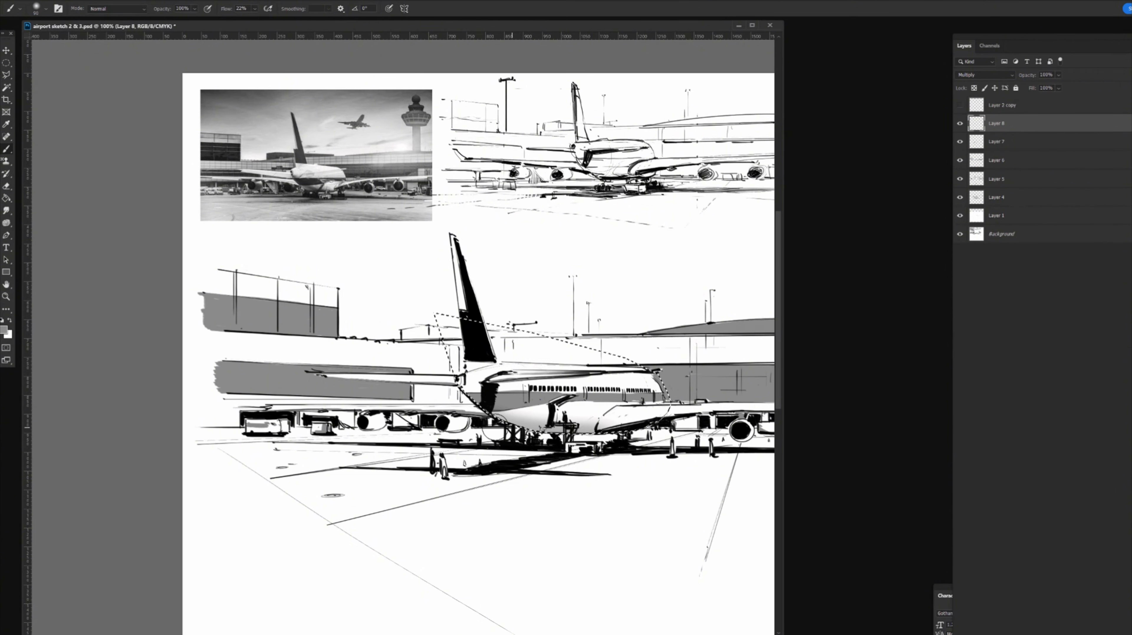
key(bracketleft)
key(bracketleft)
key(bracketleft)
key(bracketleft)
key(bracketleft)
Deselect the fuselage and shade the right wing root with a smaller soft gray brush
key(ctrl+d)
key(bracketleft)
mouse_move(604, 426)
mouse_down()
mouse_move(633, 419)
mouse_move(601, 427)
mouse_move(727, 404)
mouse_up()
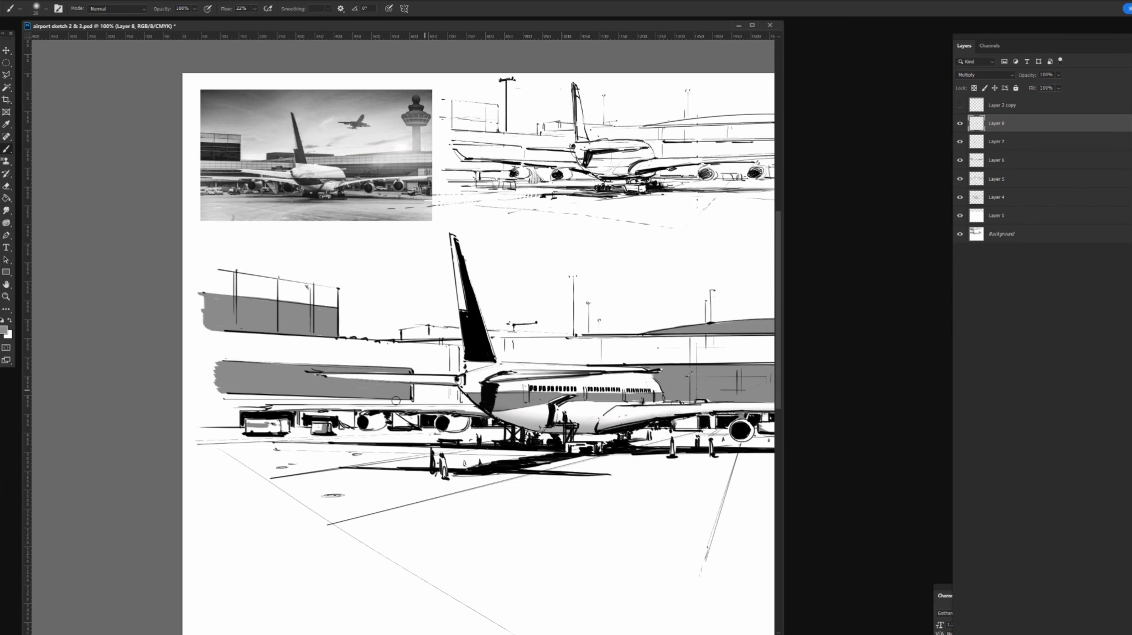
Change to the freehand Lasso tool and softly shade the undersides of the two engines under the left wing
key(l)
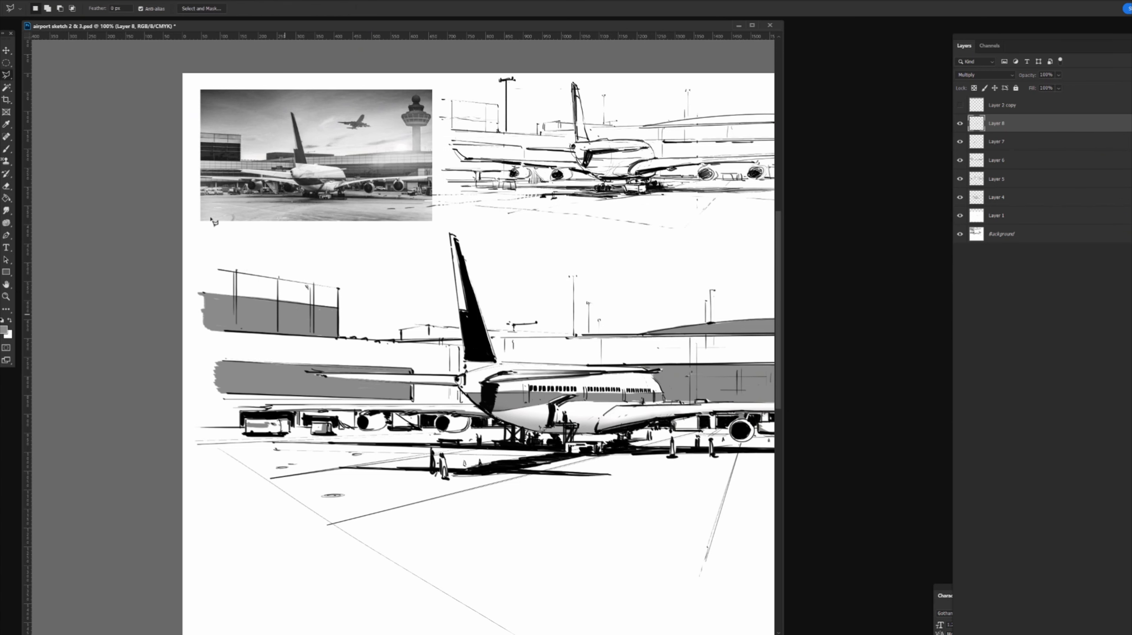
right_click(6, 75)
click(41, 73)
key(b)
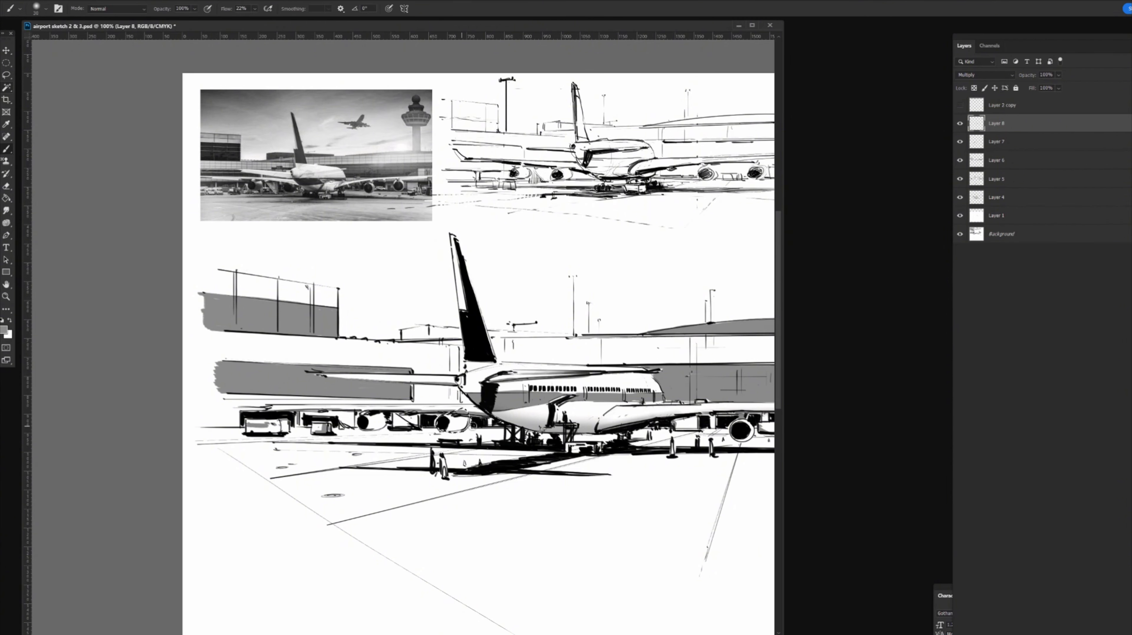
drag(447, 432, 464, 420)
key(l)
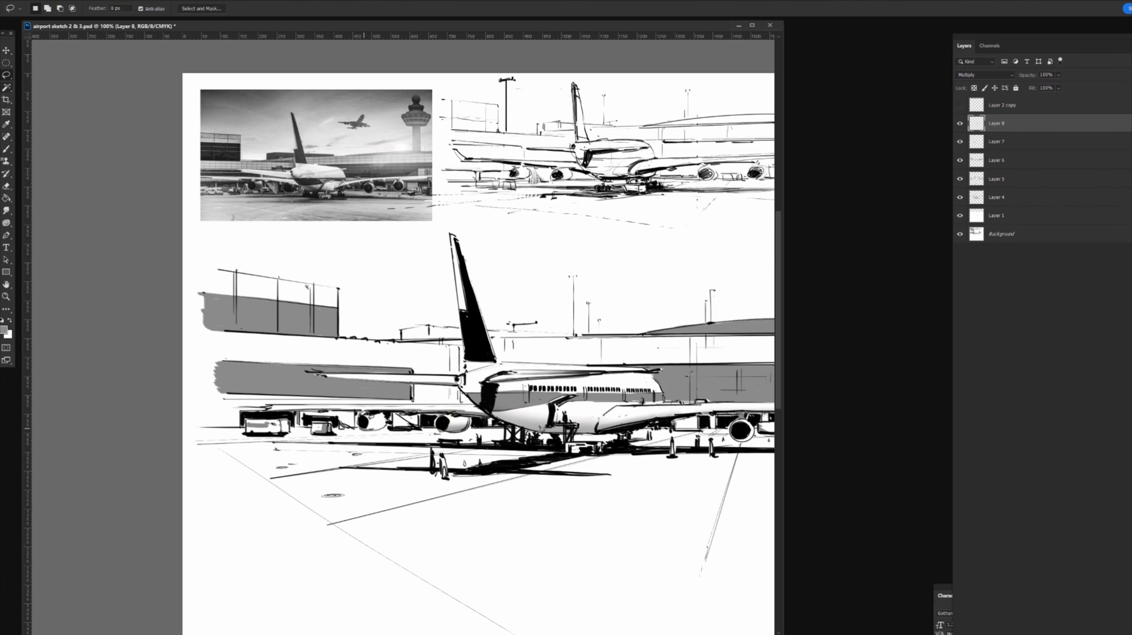
key(b)
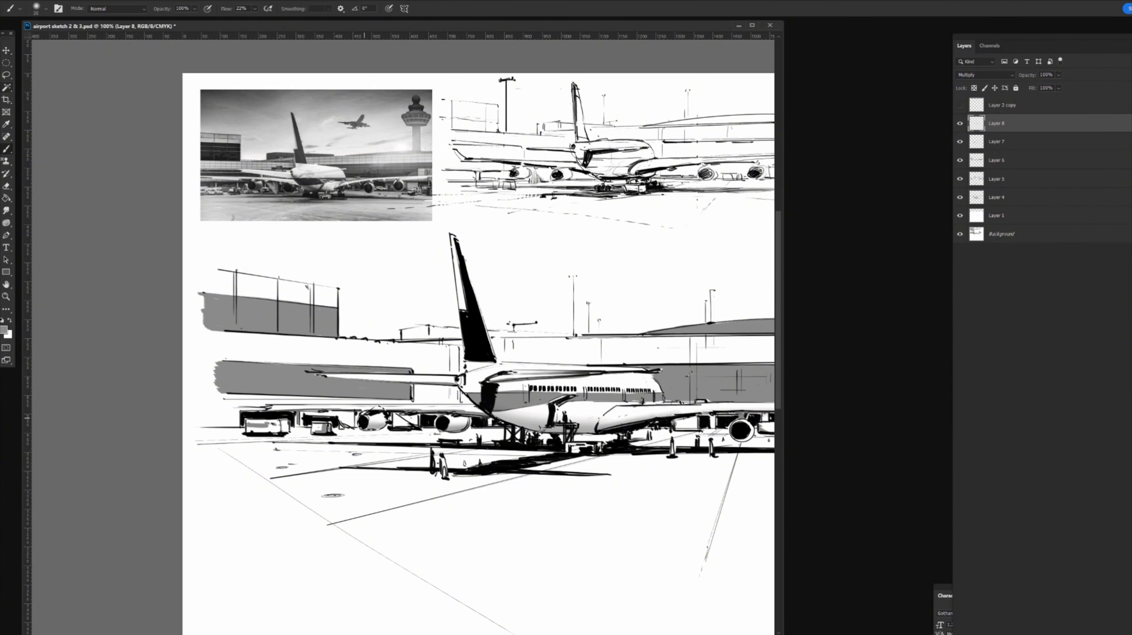
drag(391, 450, 210, 420)
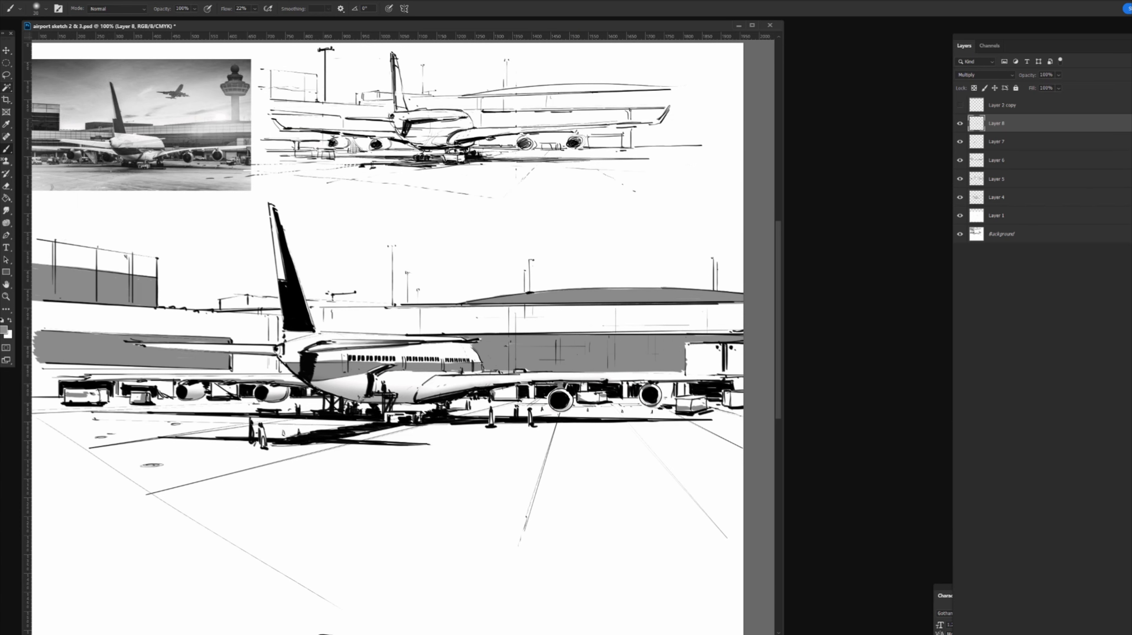
Create a new layer and touch up the inner left engine with a hard black brush
key(ctrl+shift+alt+n)
key(.)
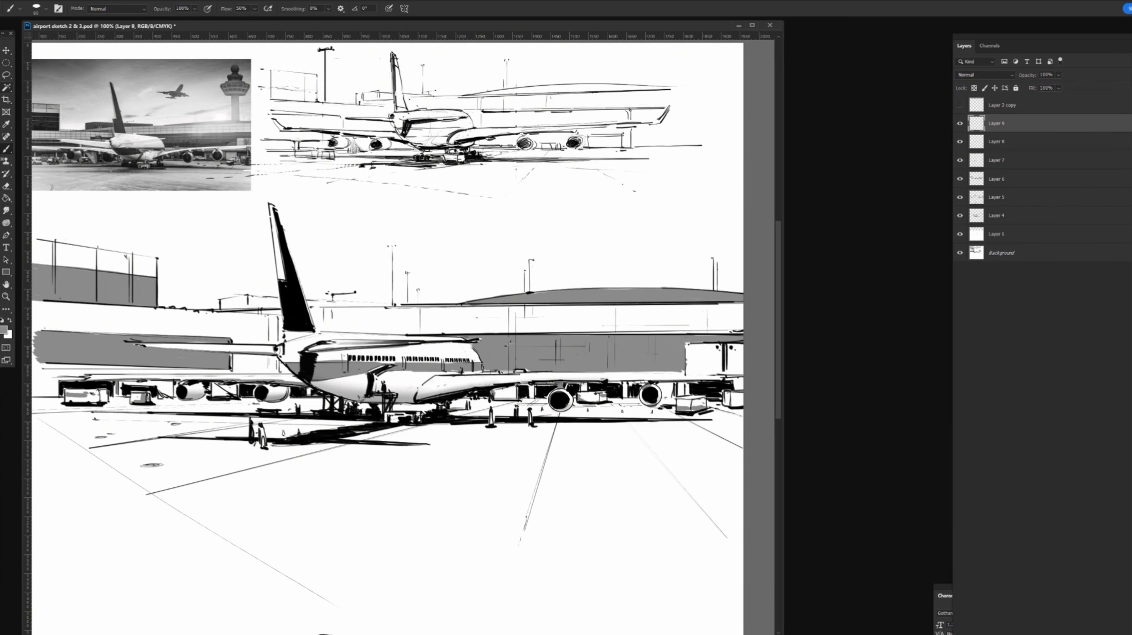
key(.)
drag(400, 414, 481, 430)
alt+click(535, 411)
drag(335, 381, 387, 395)
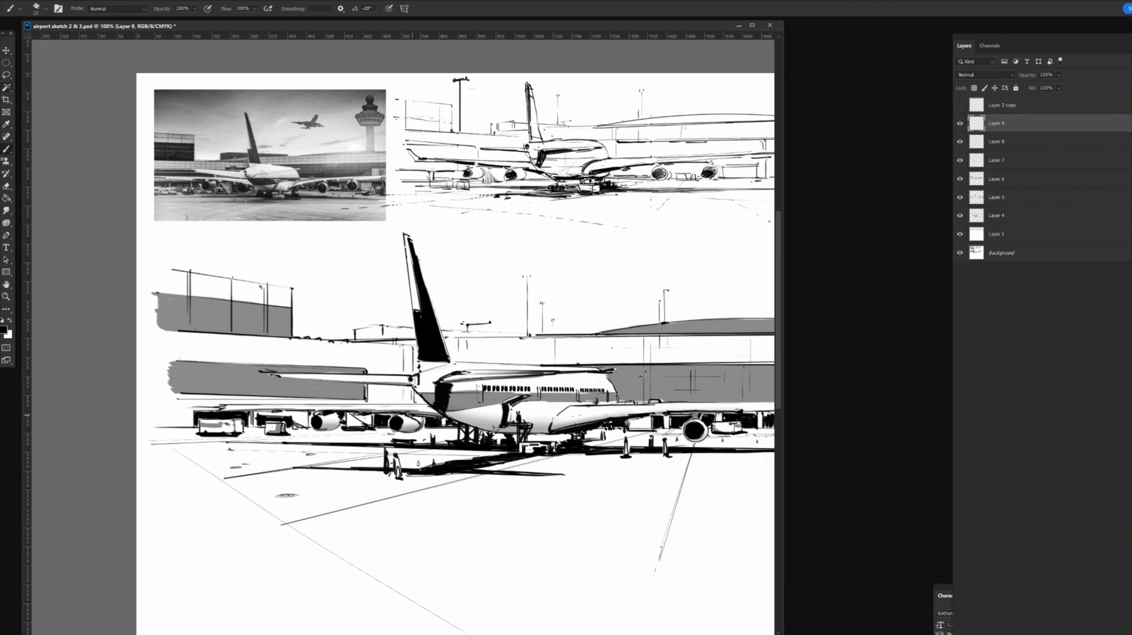
drag(403, 413, 420, 426)
Draw a long straight black line diagonally across the apron in front of the left wing
key(ctrl+minus)
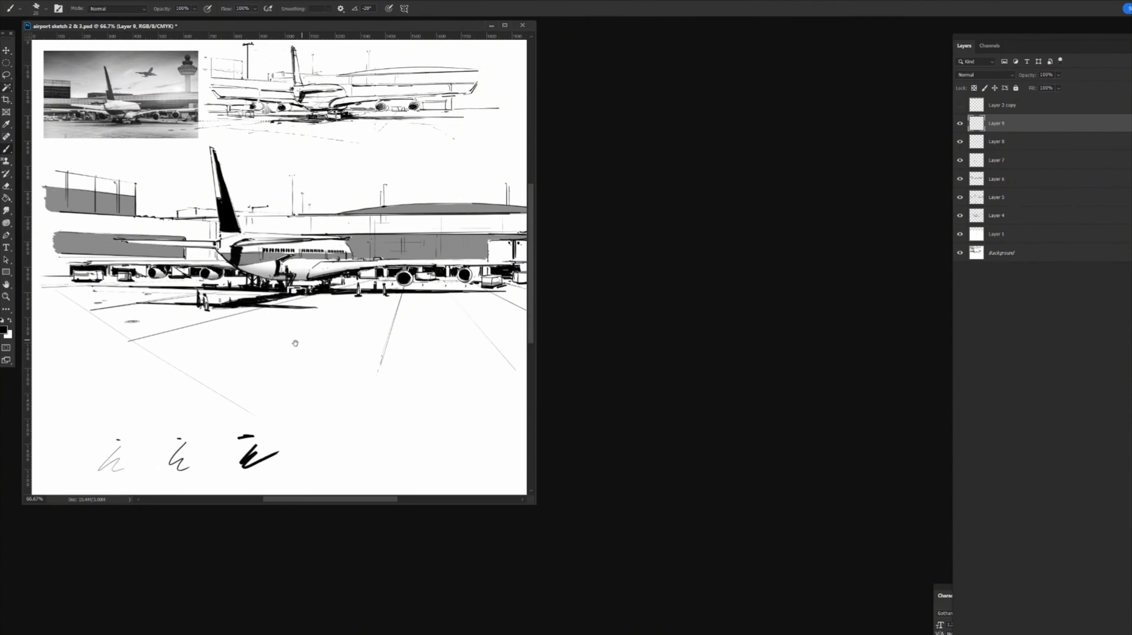
drag(295, 343, 361, 392)
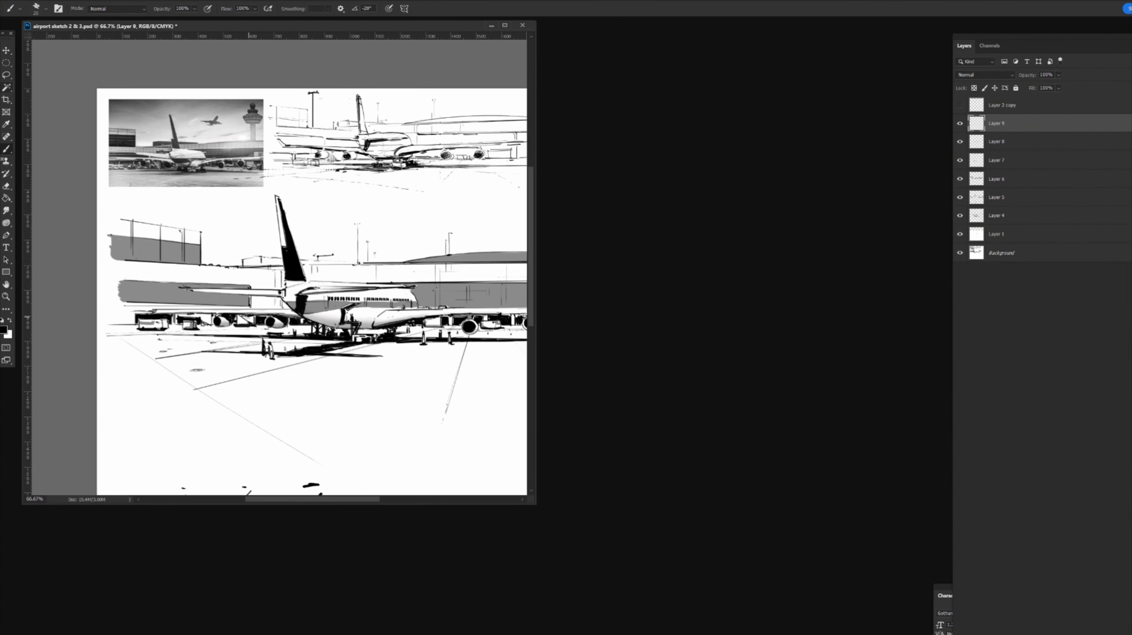
drag(330, 309, 411, 335)
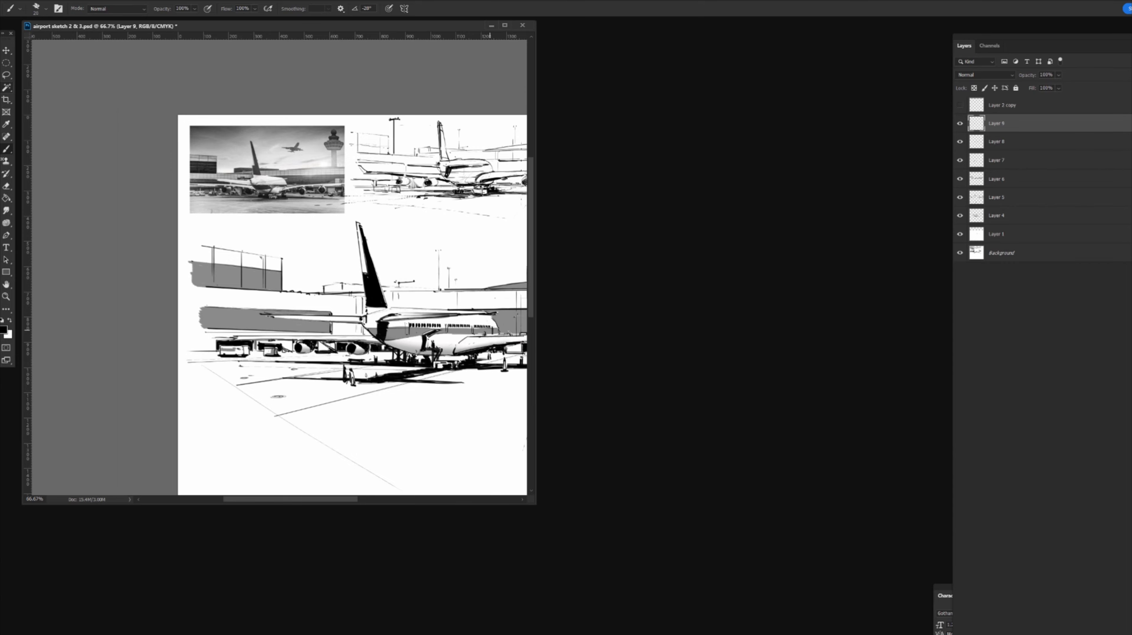
drag(457, 365, 355, 356)
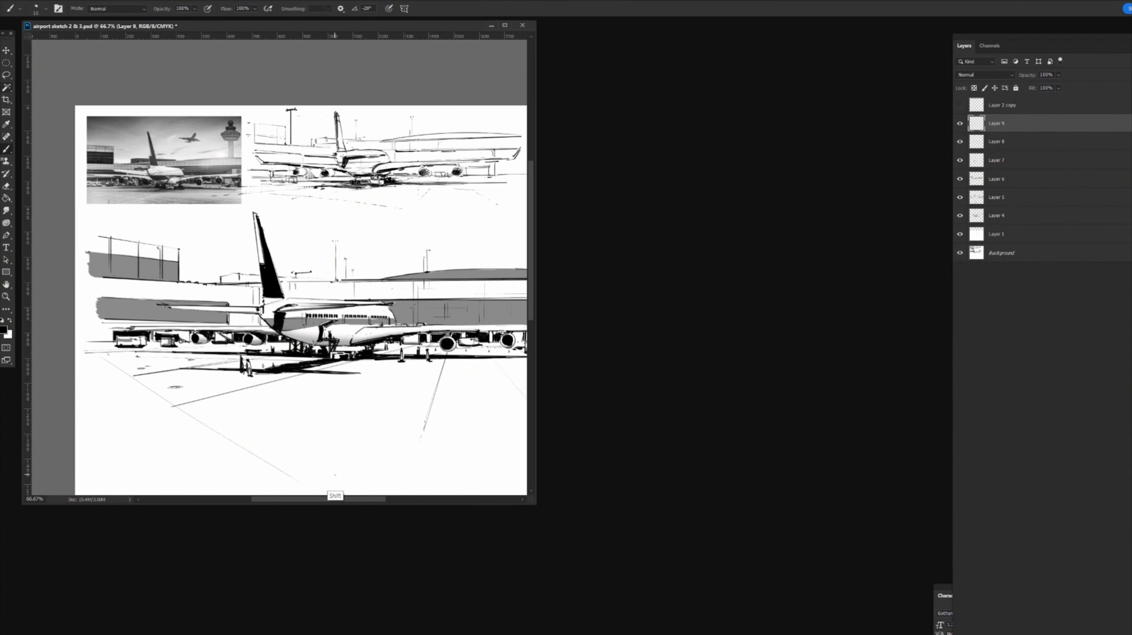
click(335, 474)
shift+click(102, 354)
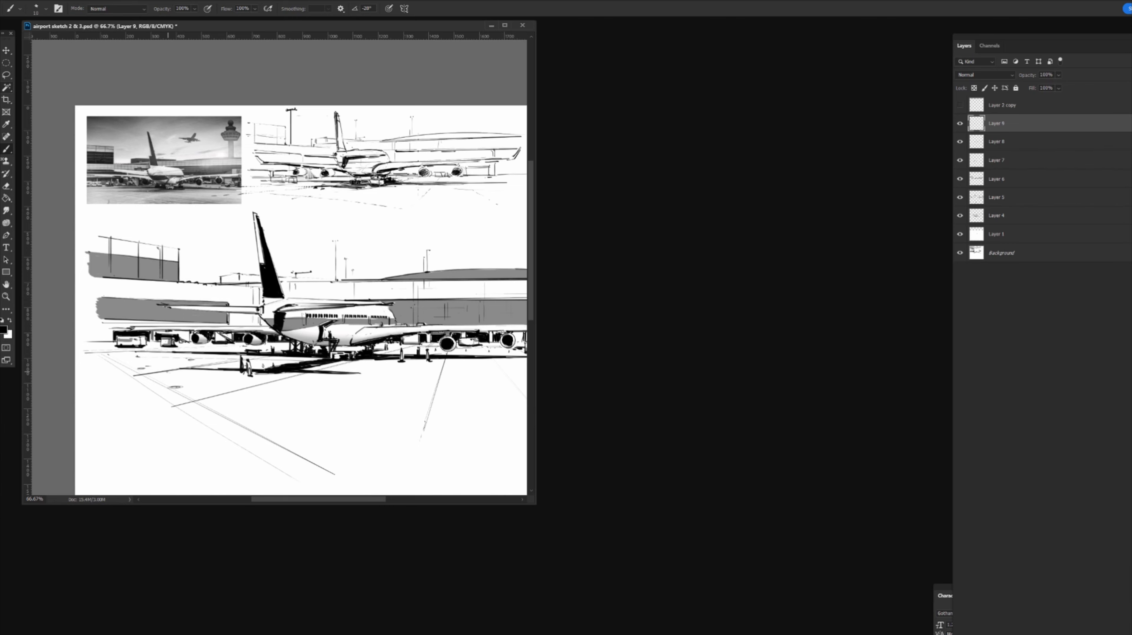
Add short thin ground lines below the airplane's shadow and a long faint line crossing the apron diagonal
click(253, 386)
shift+click(300, 391)
shift+click(257, 385)
shift+click(306, 388)
shift+click(179, 450)
click(141, 416)
Sketch the outlined number 15 on a new layer over the empty apron below the right engine
key(ctrl+shift+alt+n)
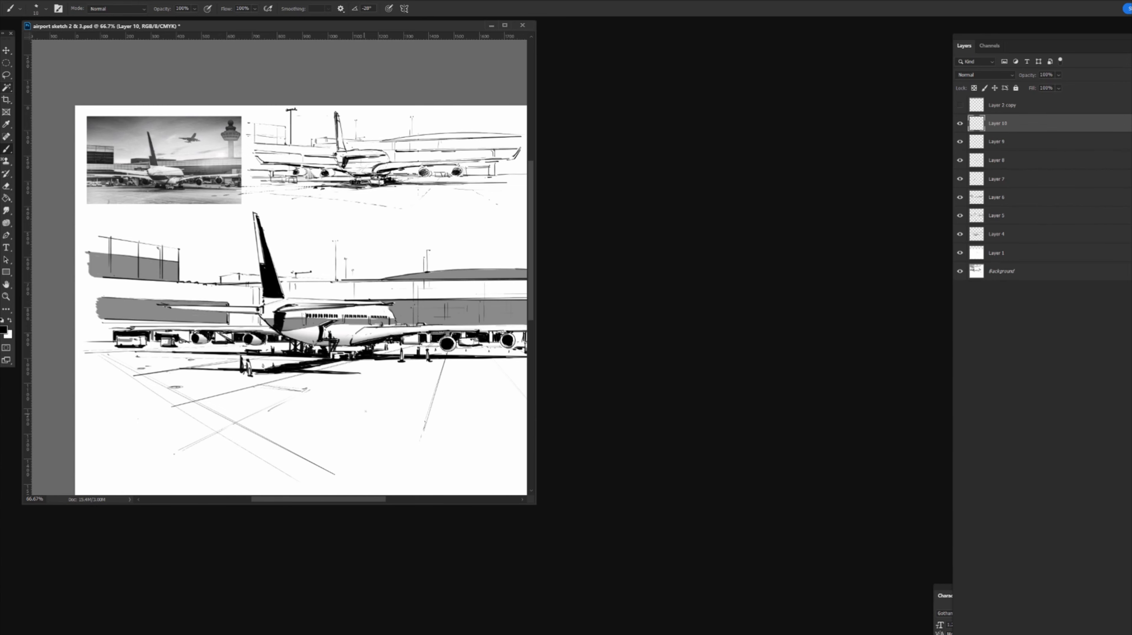
drag(372, 402, 373, 450)
mouse_move(376, 396)
mouse_down()
mouse_move(376, 450)
mouse_move(389, 394)
mouse_move(418, 400)
mouse_up()
drag(407, 400, 419, 400)
key(ctrl+z)
Transform the number 15 so it lies flattened and slanted in perspective beside the right engine's ground line
key(ctrl+t)
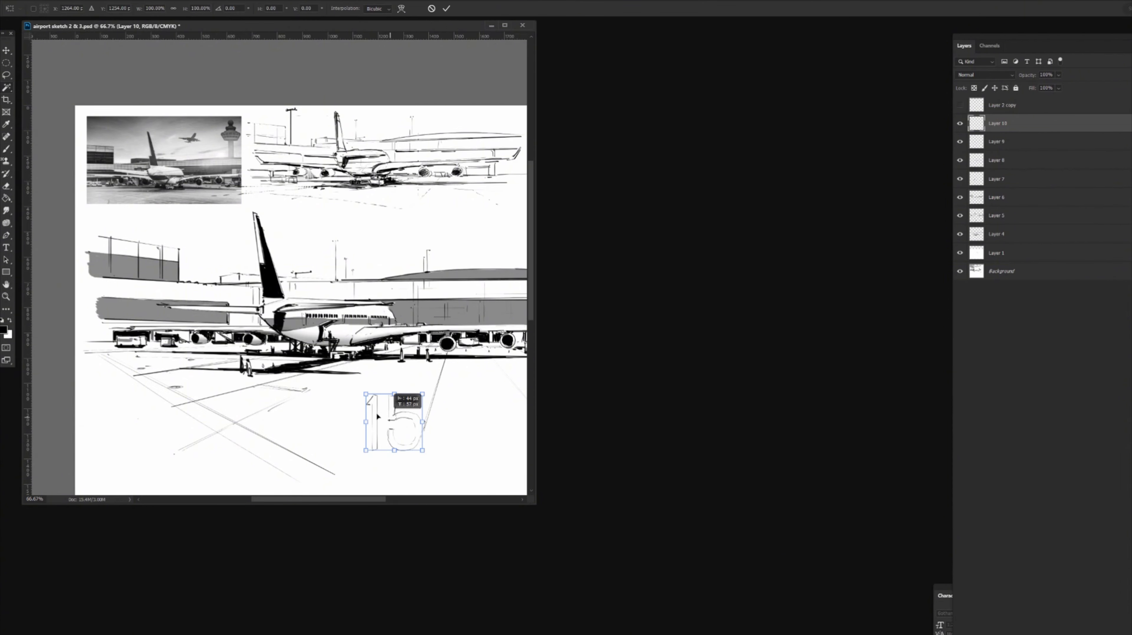
mouse_move(412, 416)
mouse_down()
mouse_move(370, 386)
mouse_move(384, 414)
mouse_move(430, 380)
mouse_move(416, 414)
mouse_move(350, 403)
mouse_move(383, 375)
mouse_move(437, 376)
mouse_move(423, 415)
mouse_move(441, 377)
mouse_up()
key(Return)
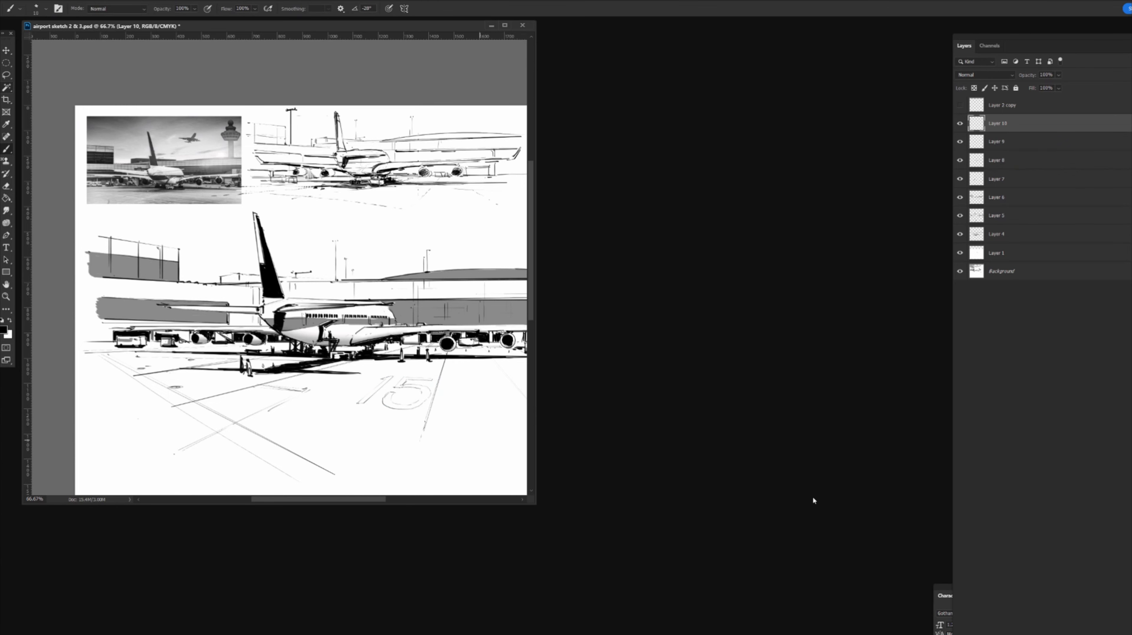
Outline a wide rectangle below the number 15 on a new layer and start its diagonal hatching from the left
key(ctrl+shift+alt+n)
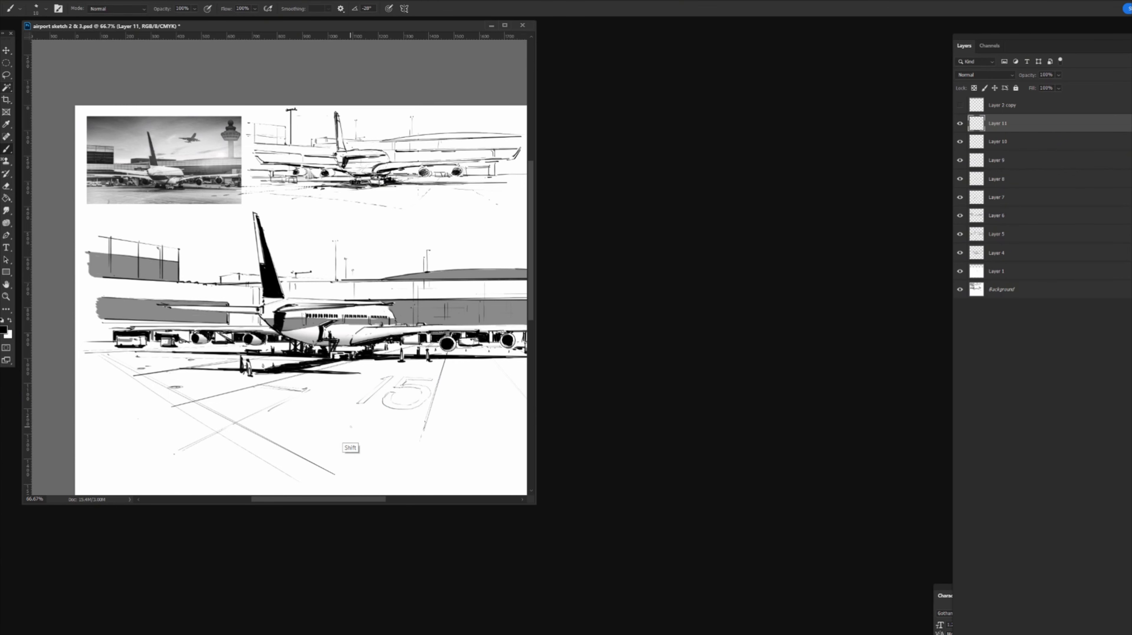
mouse_move(350, 428)
mouse_down()
mouse_move(350, 472)
mouse_move(475, 425)
mouse_up()
mouse_move(476, 426)
mouse_down()
mouse_move(476, 475)
mouse_move(357, 475)
mouse_move(357, 426)
mouse_up()
drag(353, 465, 368, 427)
drag(356, 473, 385, 427)
drag(372, 477, 393, 426)
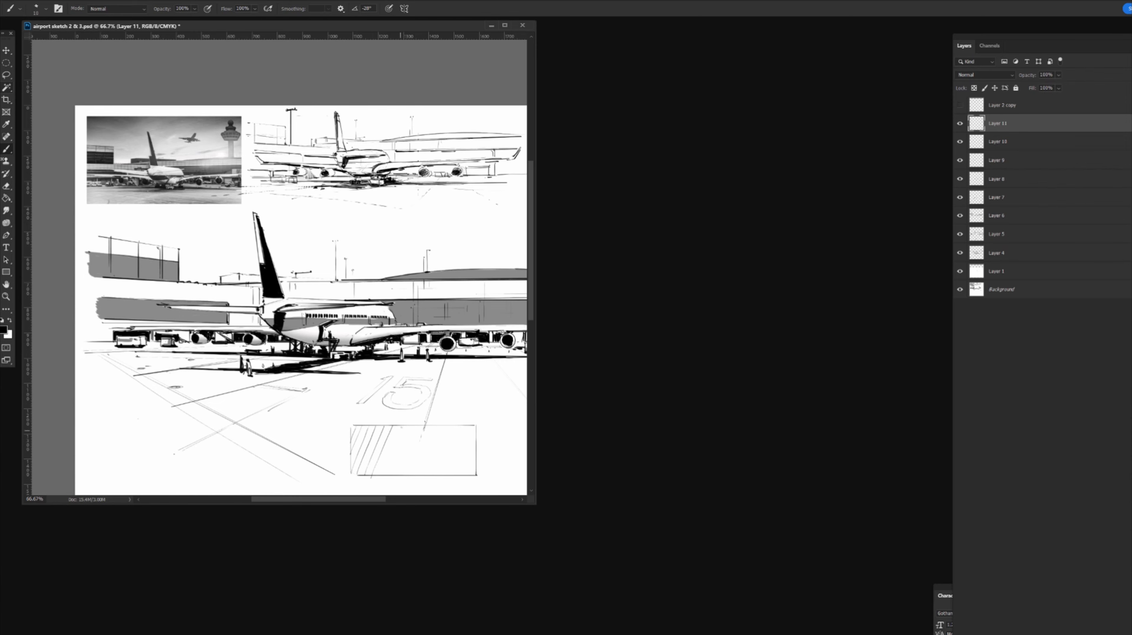
Fill the rest of the rectangle with evenly spaced diagonal hatch lines
drag(384, 467, 409, 426)
drag(401, 474, 420, 426)
drag(410, 474, 436, 425)
drag(427, 474, 445, 425)
drag(446, 475, 474, 426)
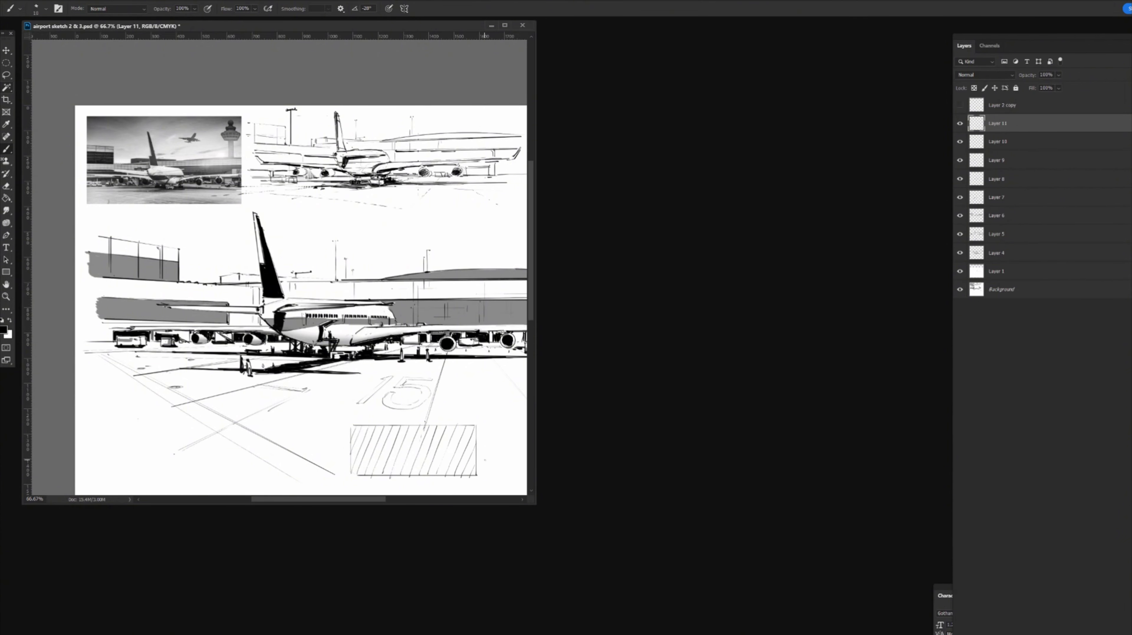
key(ctrl+t)
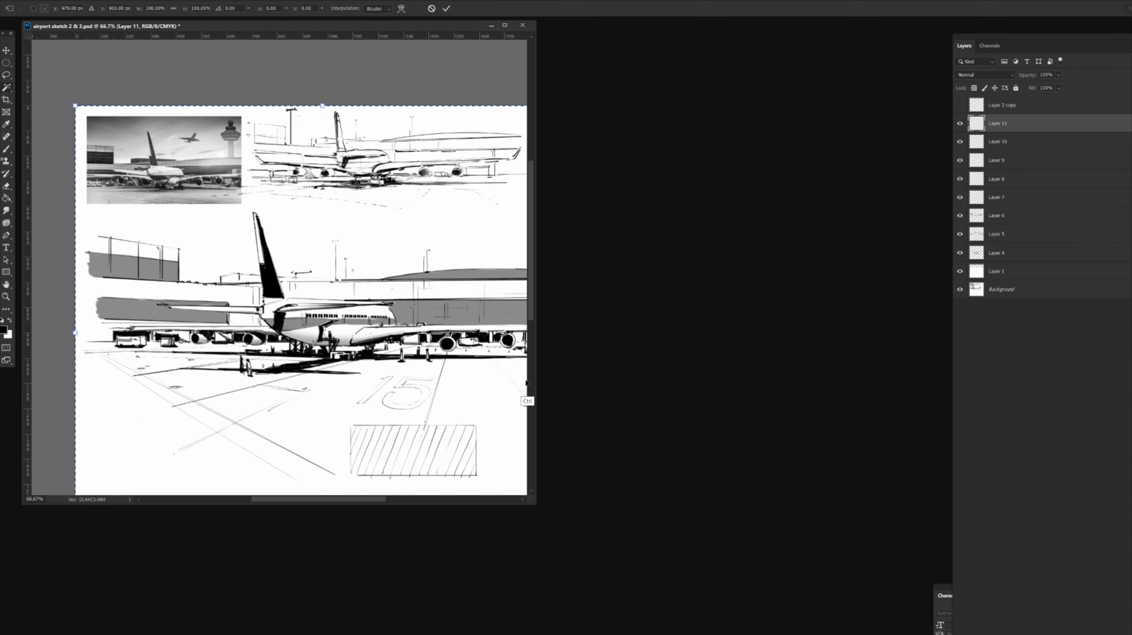
drag(443, 450, 419, 413)
key(ctrl+z)
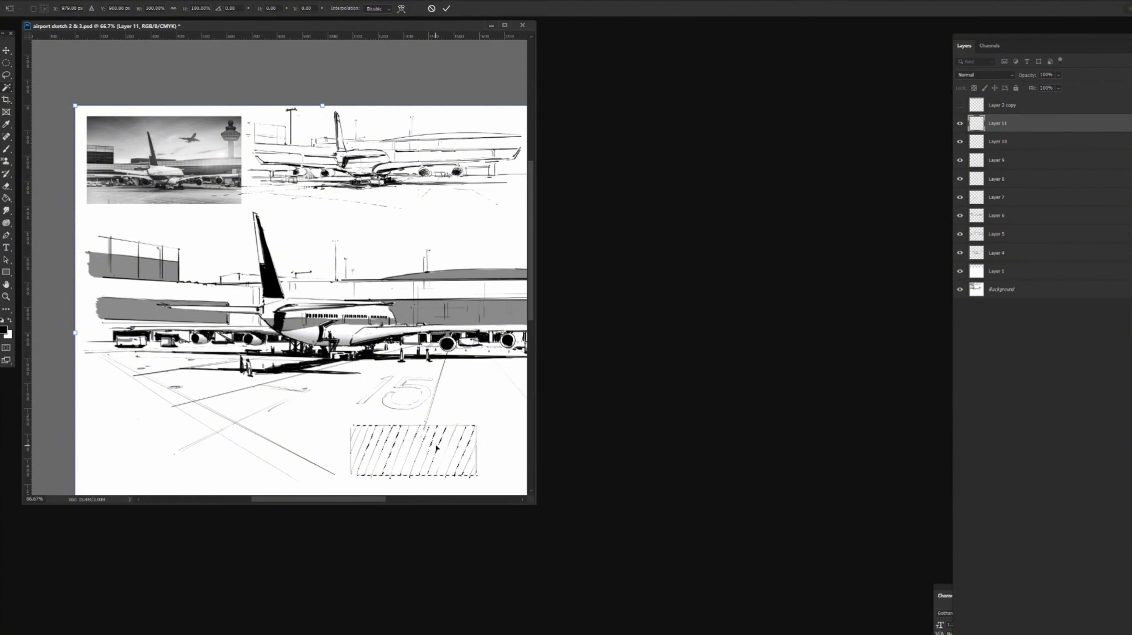
drag(448, 25, 523, 75)
click(6, 50)
key(b)
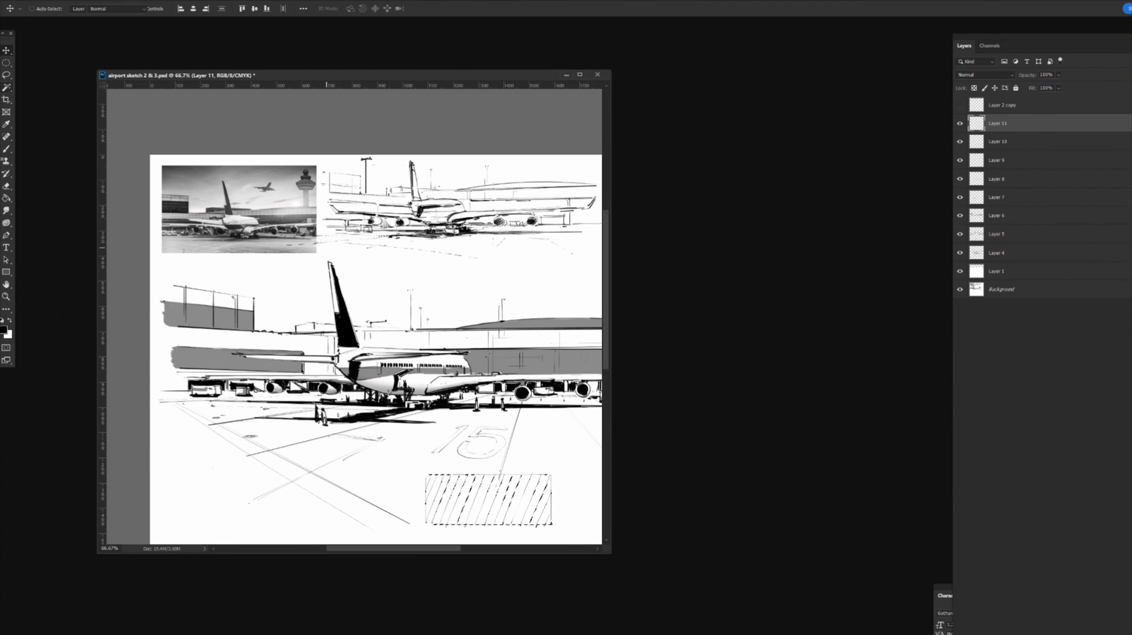
key(ctrl+d)
Move the hatched rectangle to the apron beneath the airplane's ground shadow
key(v)
drag(528, 475, 521, 455)
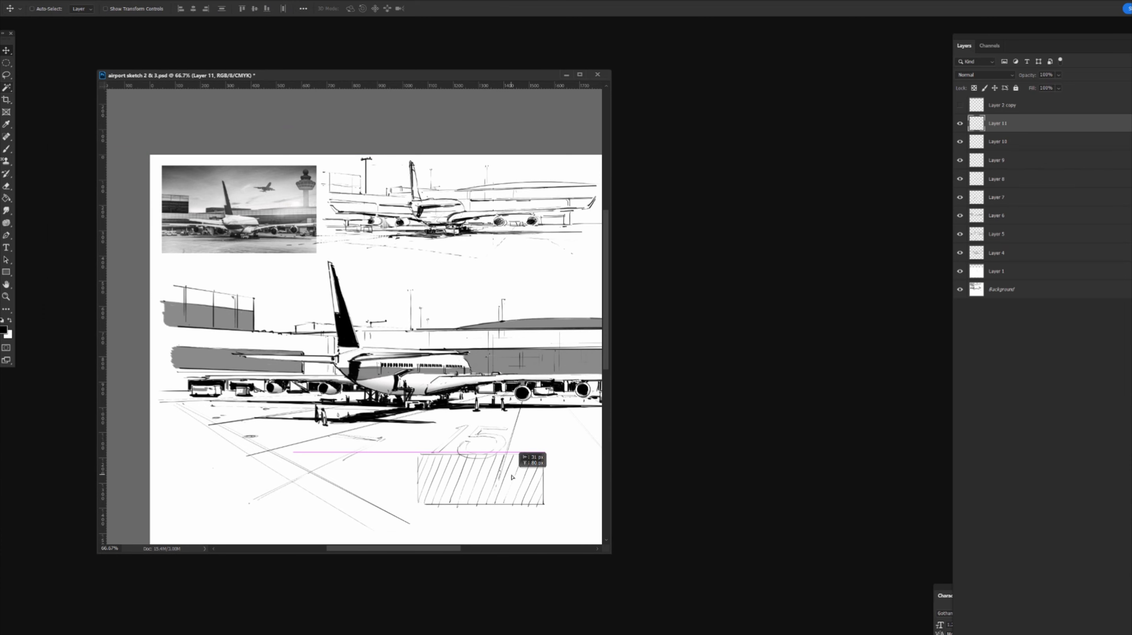
key(ctrl+v)
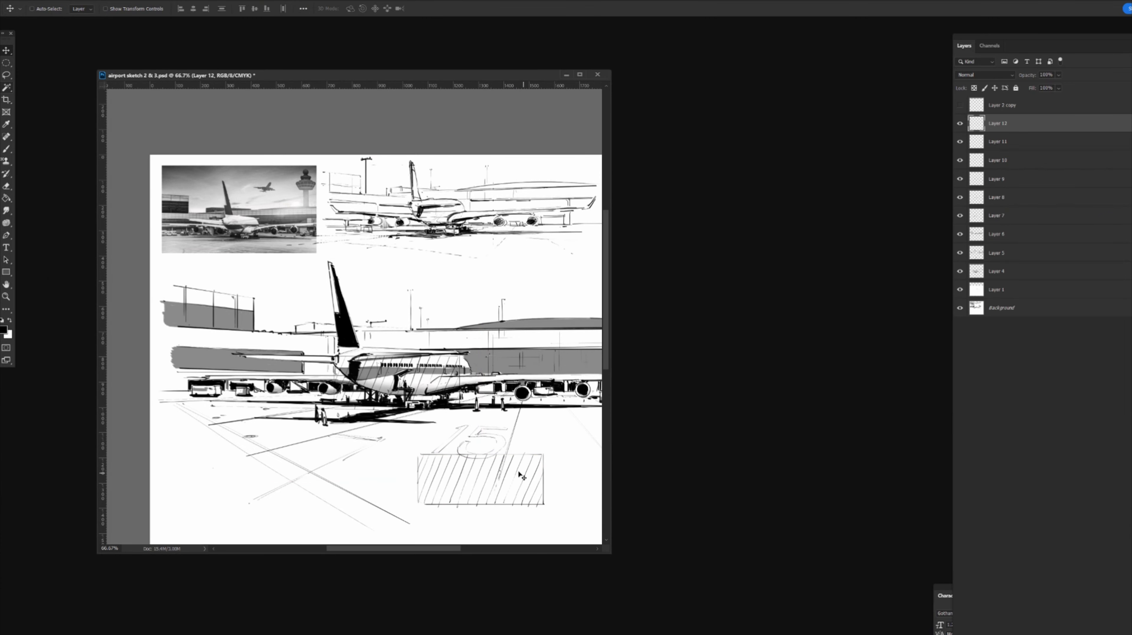
key(ctrl+z)
mouse_move(481, 502)
mouse_down()
mouse_move(473, 470)
mouse_move(342, 437)
mouse_up()
key(ctrl+d)
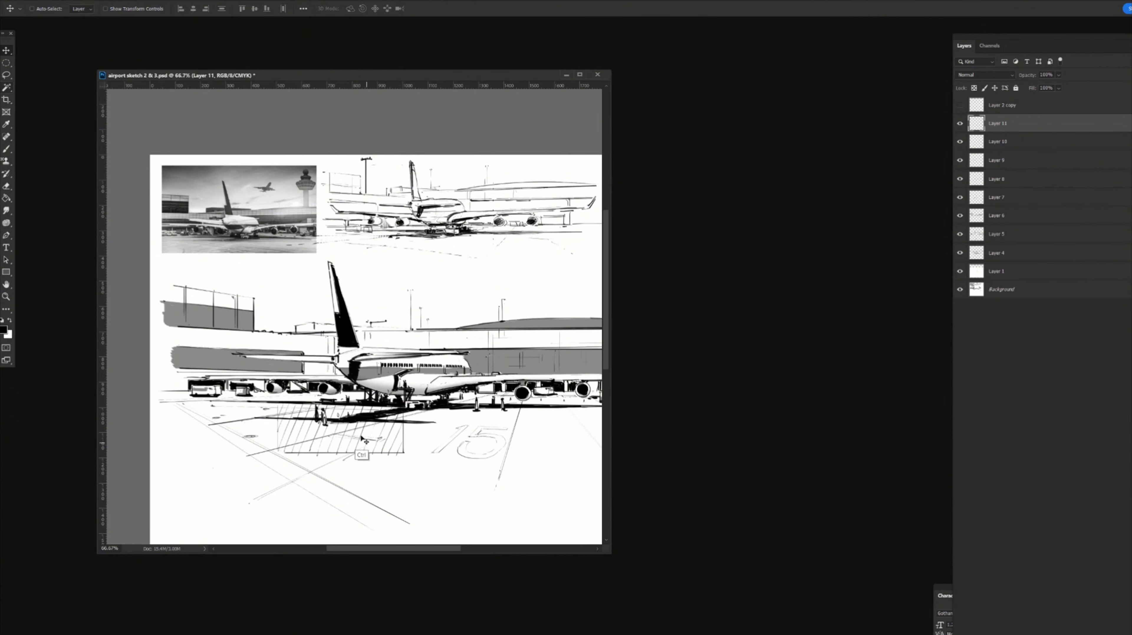
Distort the hatched rectangle into a narrow perspective strip lying along the diagonal ground line on the left apron
key(ctrl+t)
mouse_move(381, 375)
mouse_down()
mouse_move(361, 491)
mouse_move(467, 446)
mouse_up()
mouse_move(449, 368)
mouse_down()
mouse_move(412, 393)
mouse_move(446, 434)
mouse_up()
drag(416, 392, 423, 403)
mouse_move(406, 523)
mouse_down()
mouse_move(317, 479)
mouse_move(312, 445)
mouse_move(343, 451)
mouse_move(326, 479)
mouse_move(341, 467)
mouse_up()
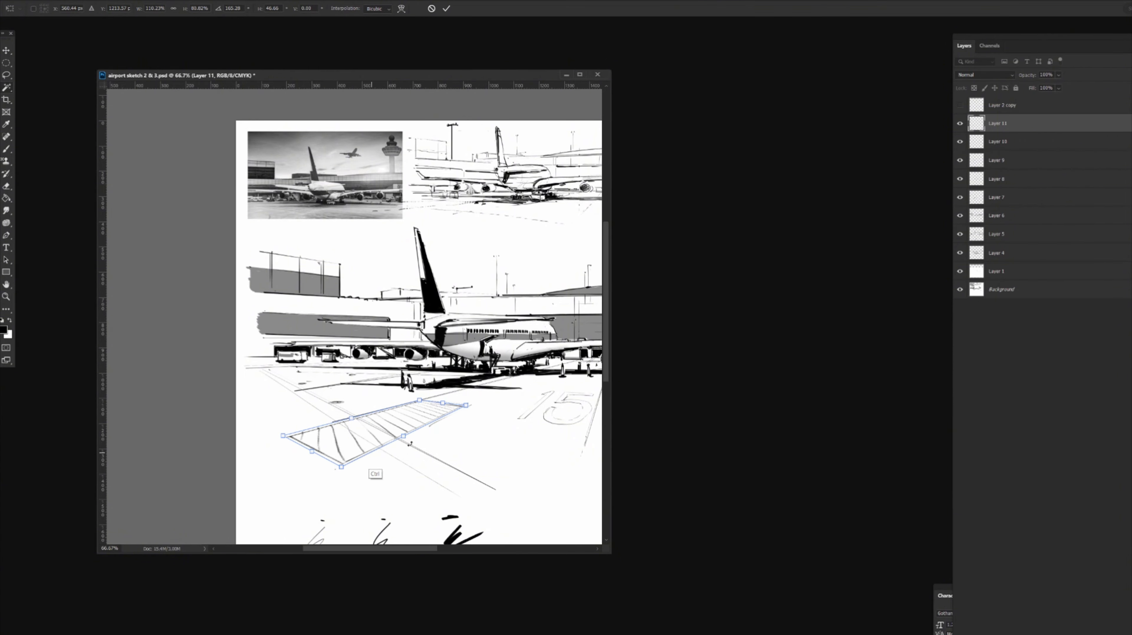
drag(466, 405, 469, 403)
key(Return)
Draw a long diagonal ground line from the page's left edge past the hatched strip and refine it with white
key(b)
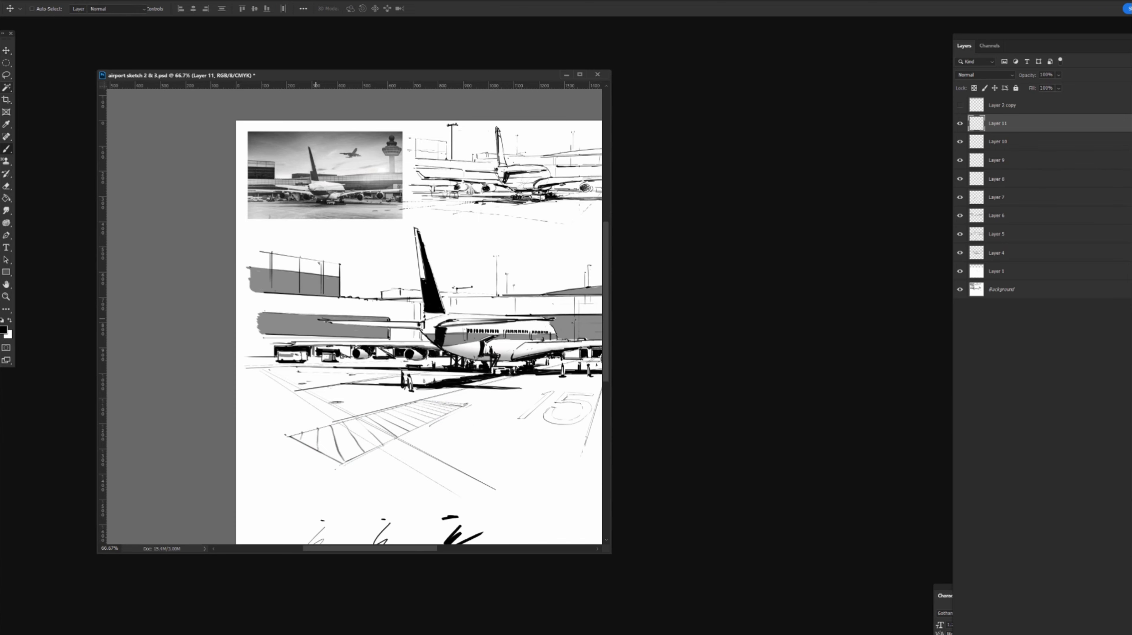
drag(238, 407, 409, 513)
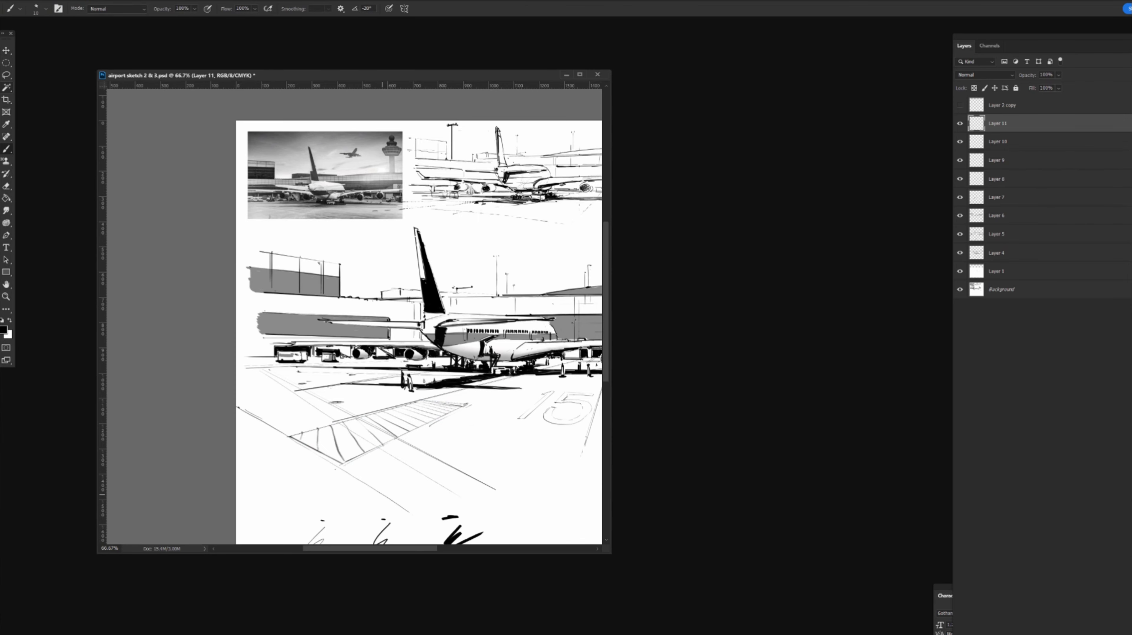
drag(373, 479, 314, 450)
key(x)
mouse_move(353, 476)
mouse_down()
mouse_move(375, 489)
mouse_move(383, 482)
mouse_up()
key(x)
Add a short ground stroke at the apron's left edge and extend the line beside the number 15 downward
mouse_move(259, 399)
mouse_down()
mouse_move(289, 392)
mouse_move(244, 400)
mouse_up()
drag(513, 439, 432, 402)
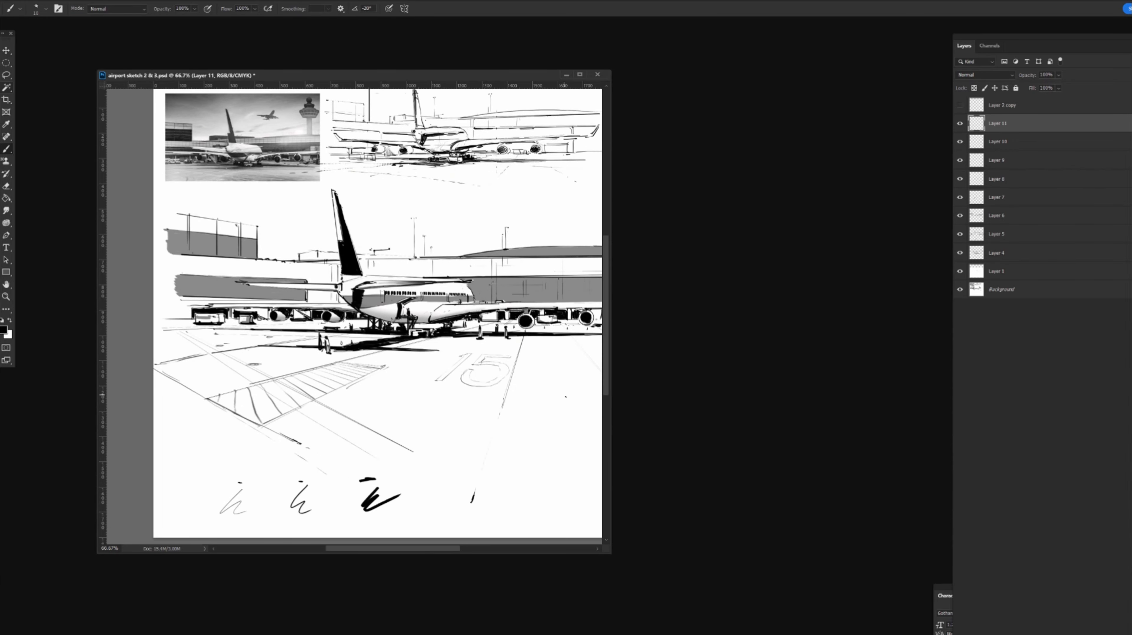
drag(430, 426, 410, 457)
drag(510, 412, 491, 421)
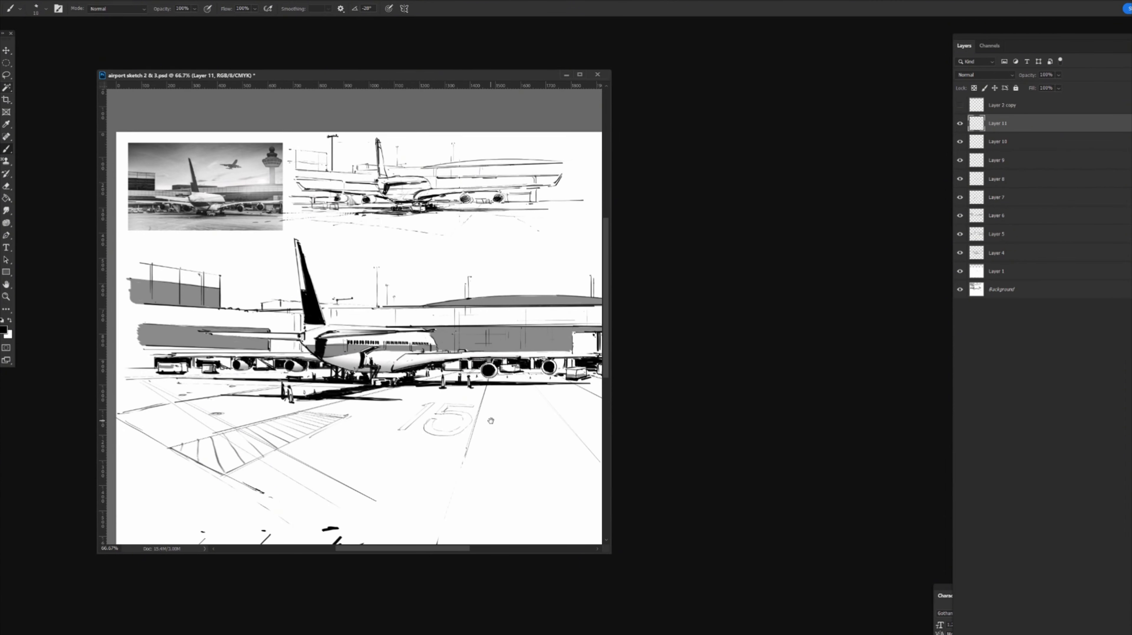
Delete the hatched strip's layer and paint white over the apron beneath the airplane's right engines
scroll(491, 421, right, 3)
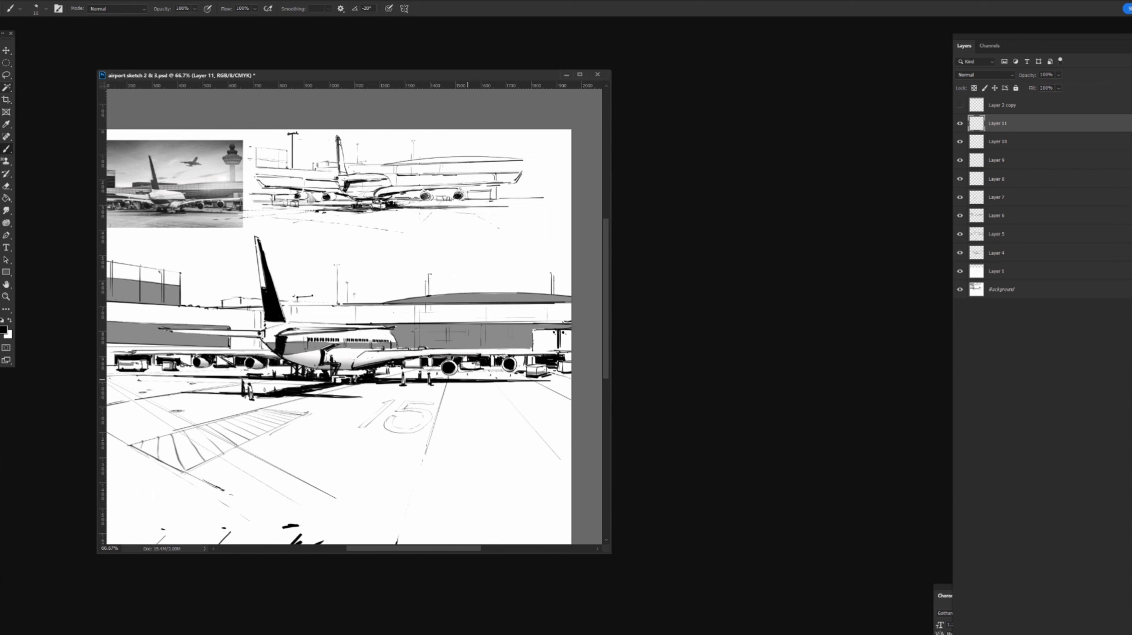
key(bracketright)
key(bracketright)
key(bracketright)
key(bracketright)
key(bracketright)
key(Delete)
key(x)
mouse_move(478, 381)
mouse_down()
mouse_move(456, 383)
mouse_move(511, 381)
mouse_up()
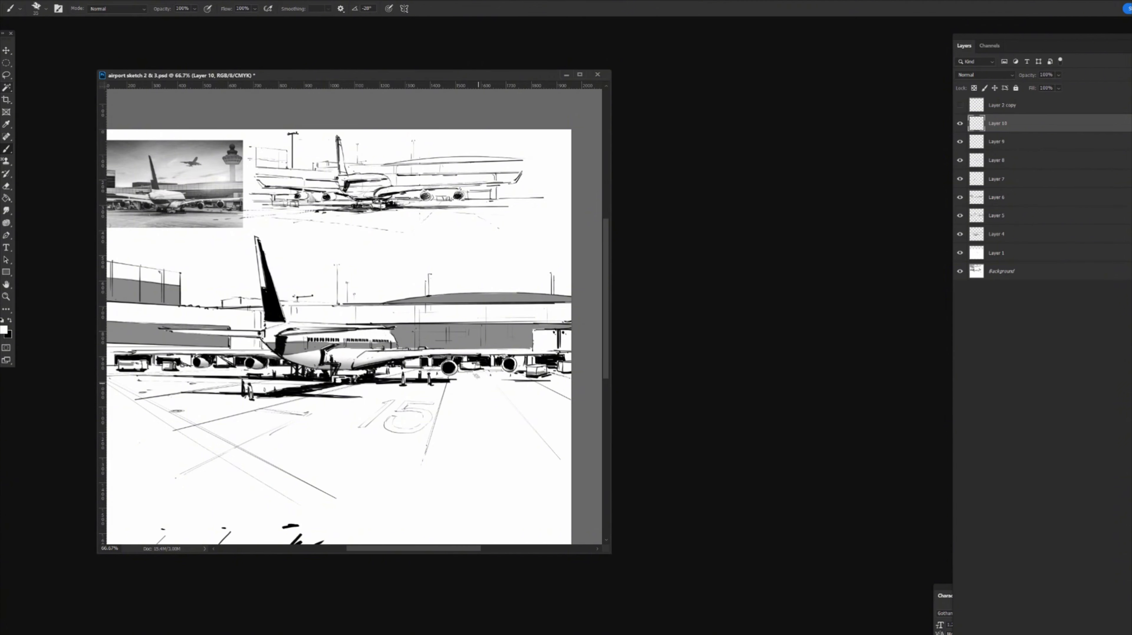
Draw a long perspective box in black on the apron to the right of the number 15
key(x)
key(bracketleft)
key(bracketleft)
mouse_move(452, 380)
mouse_down()
mouse_move(451, 403)
mouse_move(469, 378)
mouse_up()
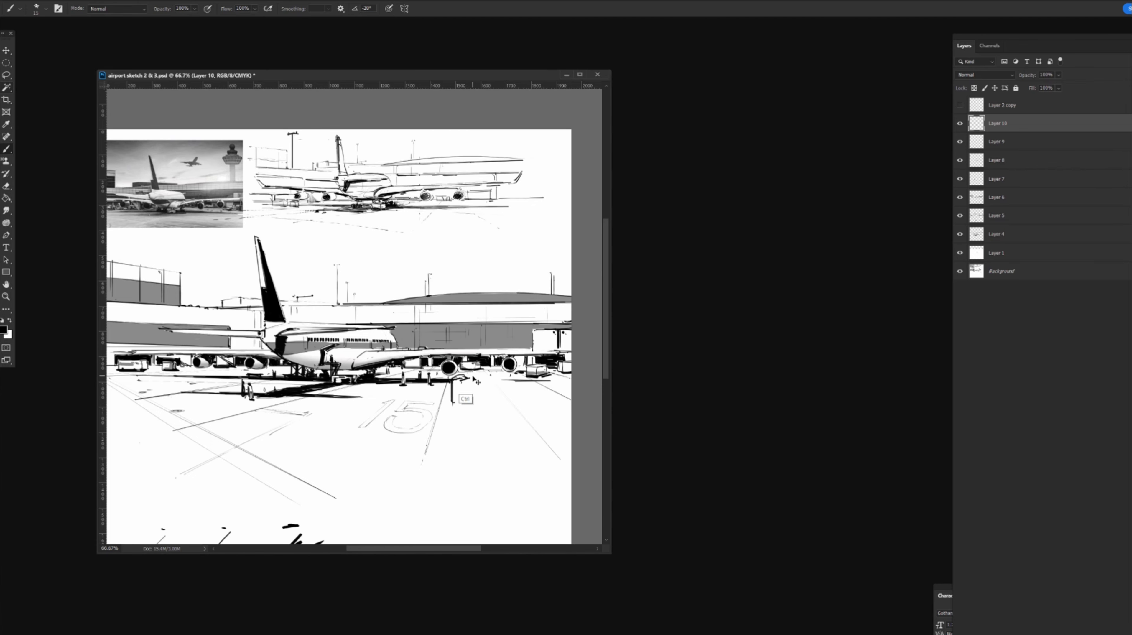
key(ctrl+z)
shift+click(534, 382)
shift+click(548, 384)
click(452, 383)
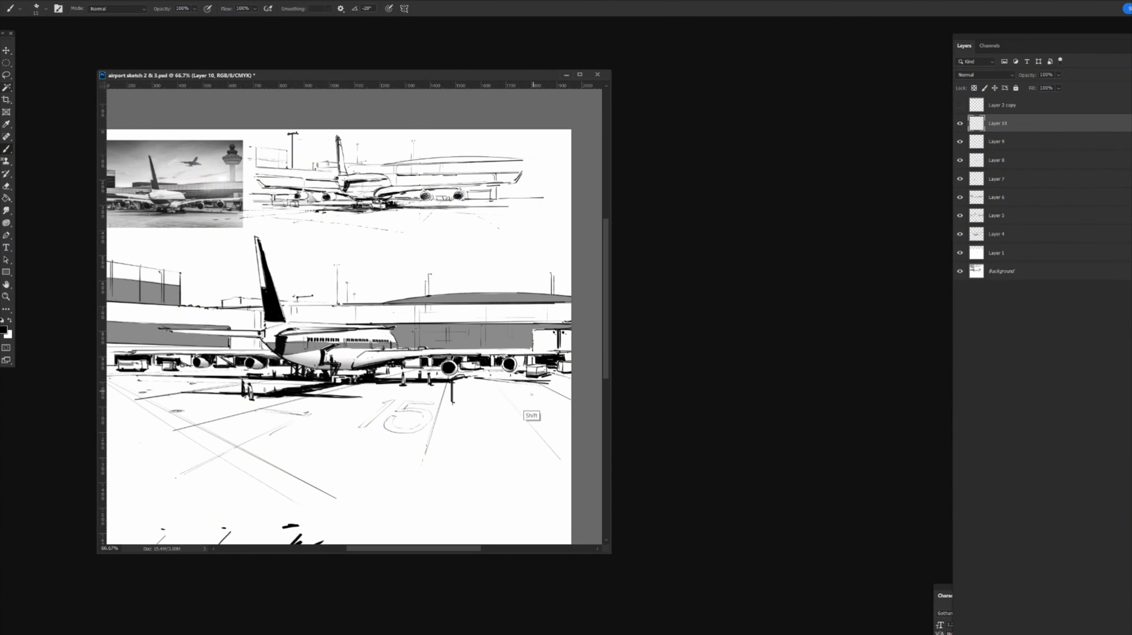
shift+click(531, 394)
drag(536, 391, 550, 384)
mouse_move(463, 406)
mouse_down()
mouse_move(548, 413)
mouse_move(541, 419)
mouse_up()
Clean up around the box with white and strengthen its edges and base in black
key(x)
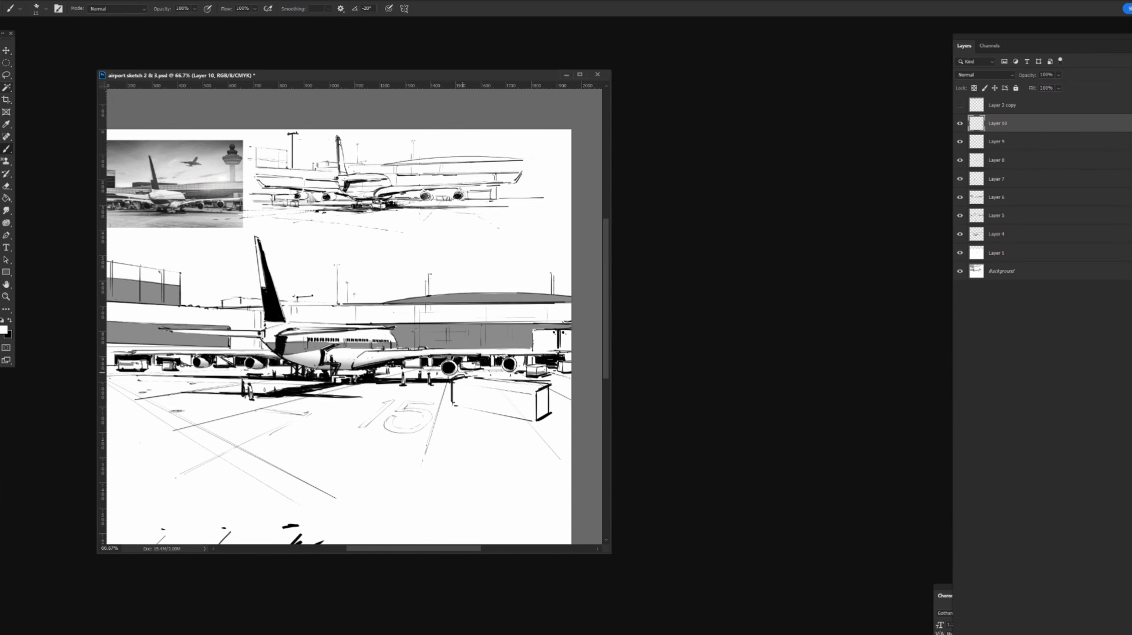
mouse_move(464, 374)
mouse_down()
mouse_move(475, 409)
mouse_move(453, 412)
mouse_move(596, 420)
mouse_up()
key(x)
drag(444, 433, 370, 422)
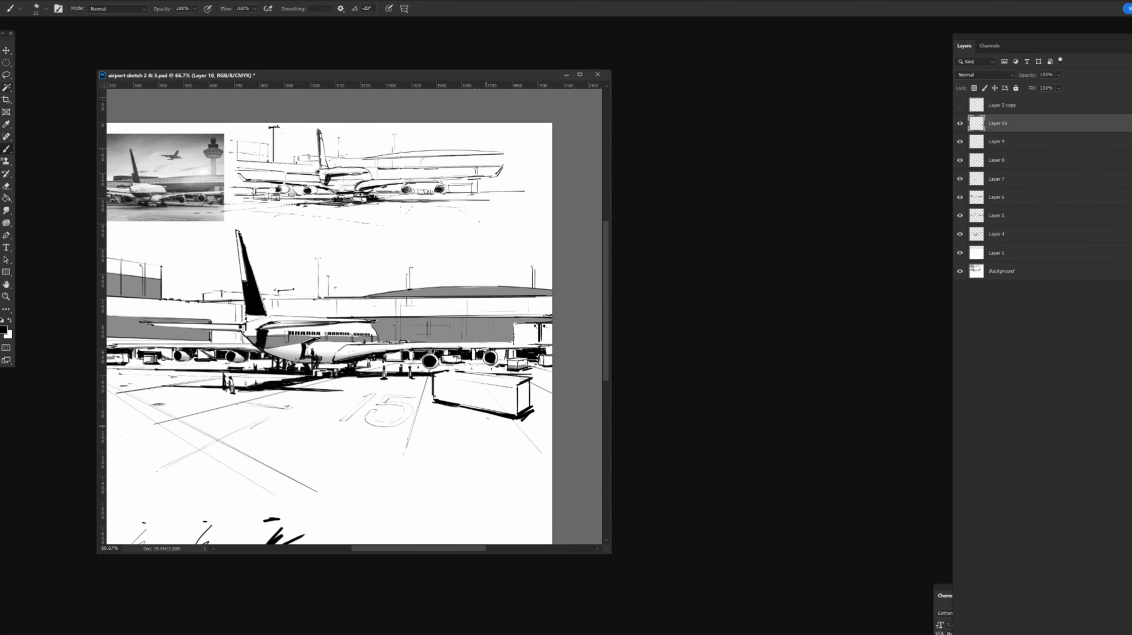
Lasso the box, separate it onto its own layer, and scale it to 68.20%
key(v)
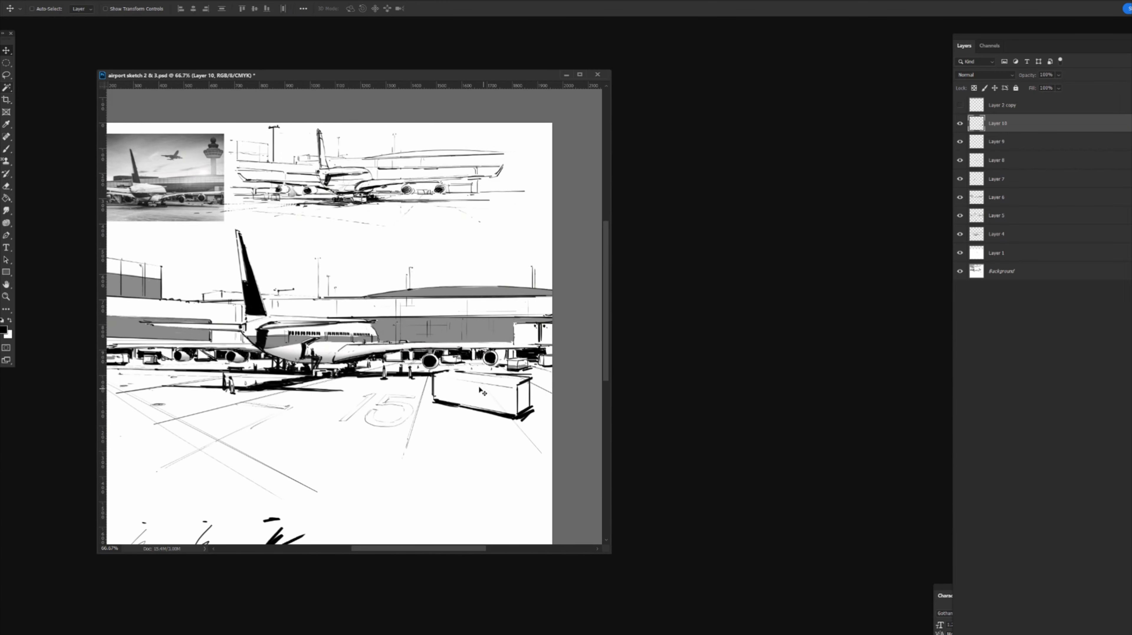
key(l)
mouse_move(462, 349)
mouse_down()
mouse_move(418, 413)
mouse_move(541, 300)
mouse_up()
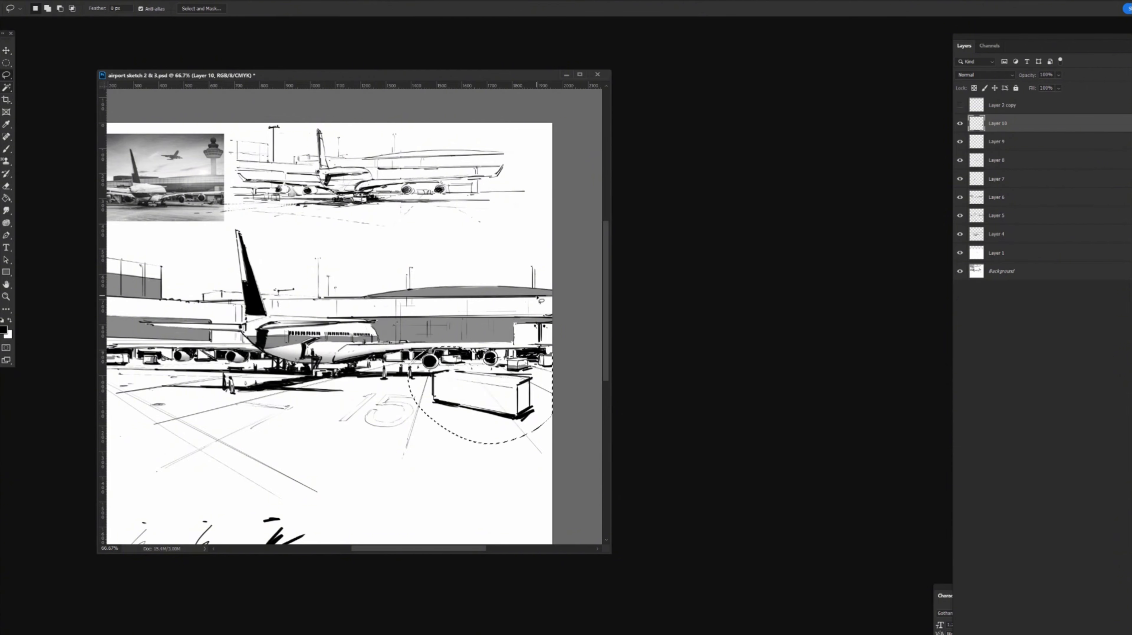
drag(471, 396, 477, 432)
key(ctrl+j)
key(v)
key(ctrl+t)
drag(536, 374, 515, 405)
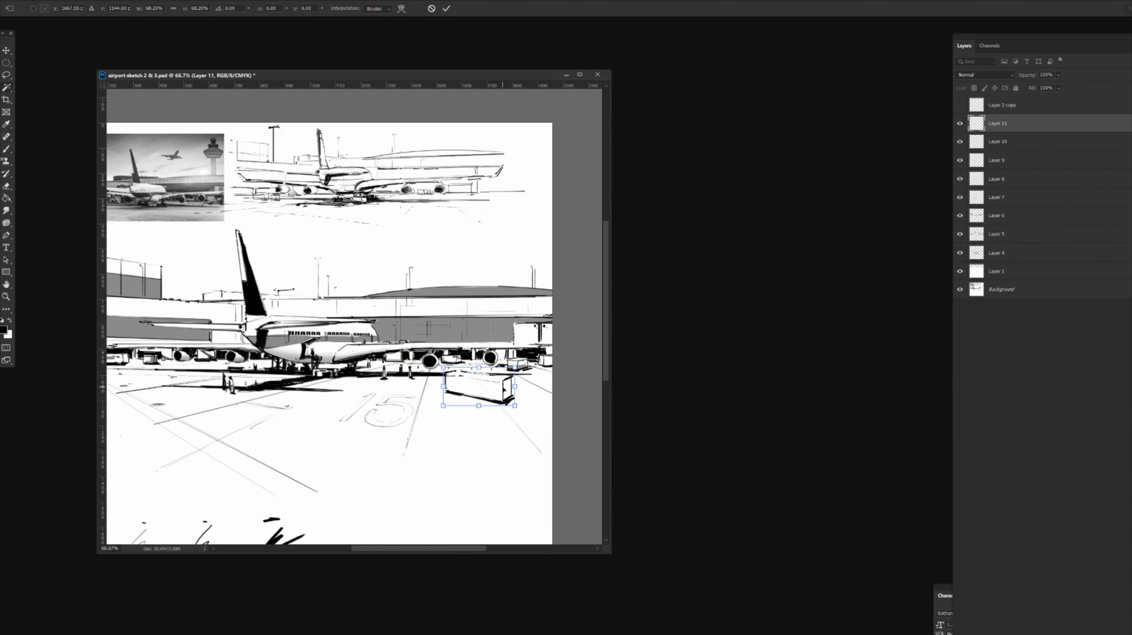
key(Return)
Draw small black wheels along the lower edge of the box to start turning it into a bus
key(b)
key(x)
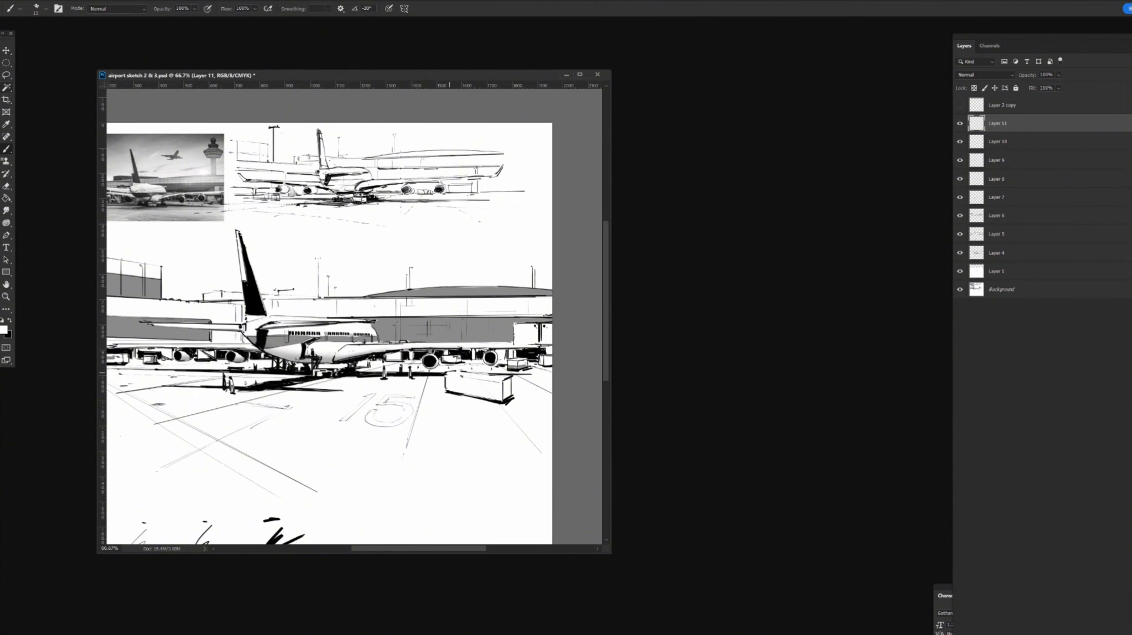
key(x)
key(ctrl+plus)
drag(518, 341, 496, 386)
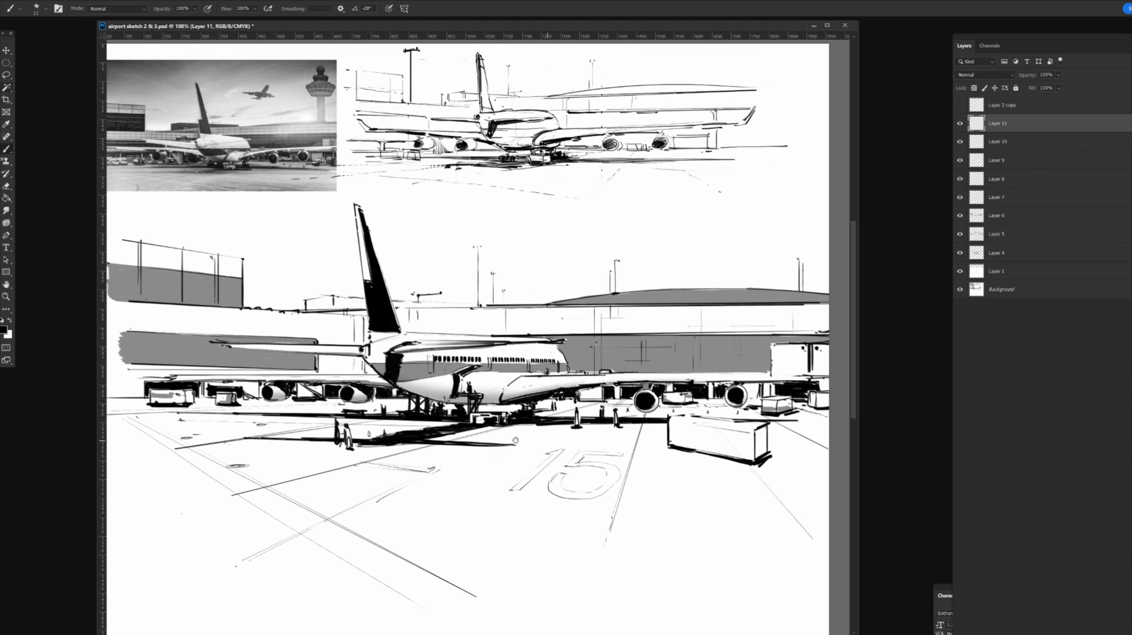
drag(577, 427, 589, 428)
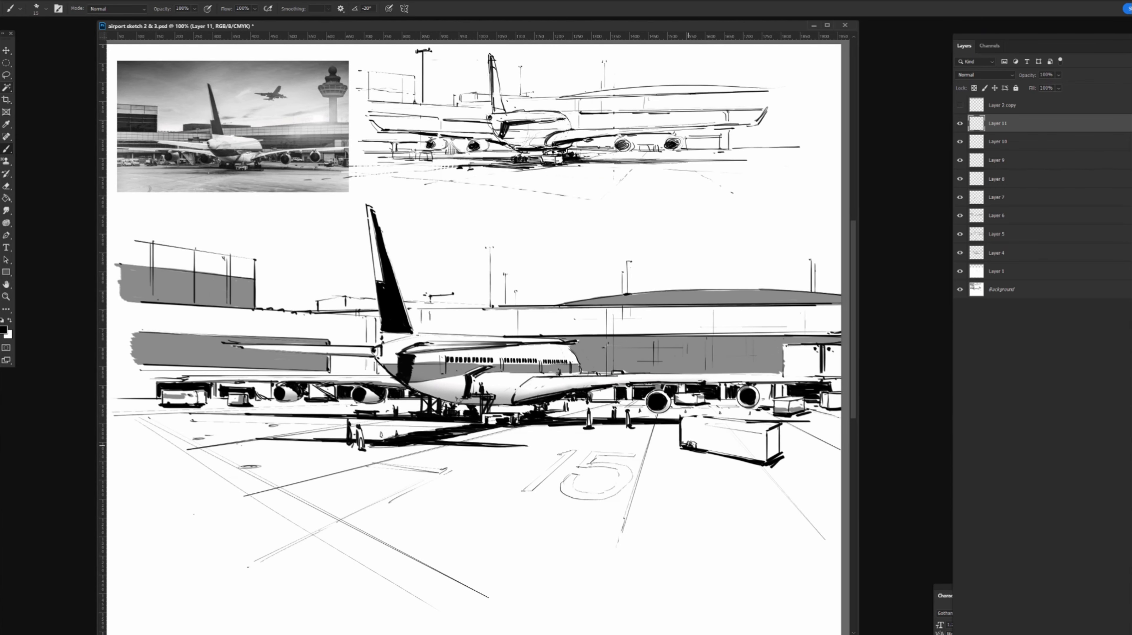
drag(737, 456, 751, 453)
Add straight perspective lines along the bus's side, running from its far end to its near corner
click(767, 431)
shift+click(682, 420)
drag(683, 423, 685, 431)
click(764, 447)
shift+click(690, 433)
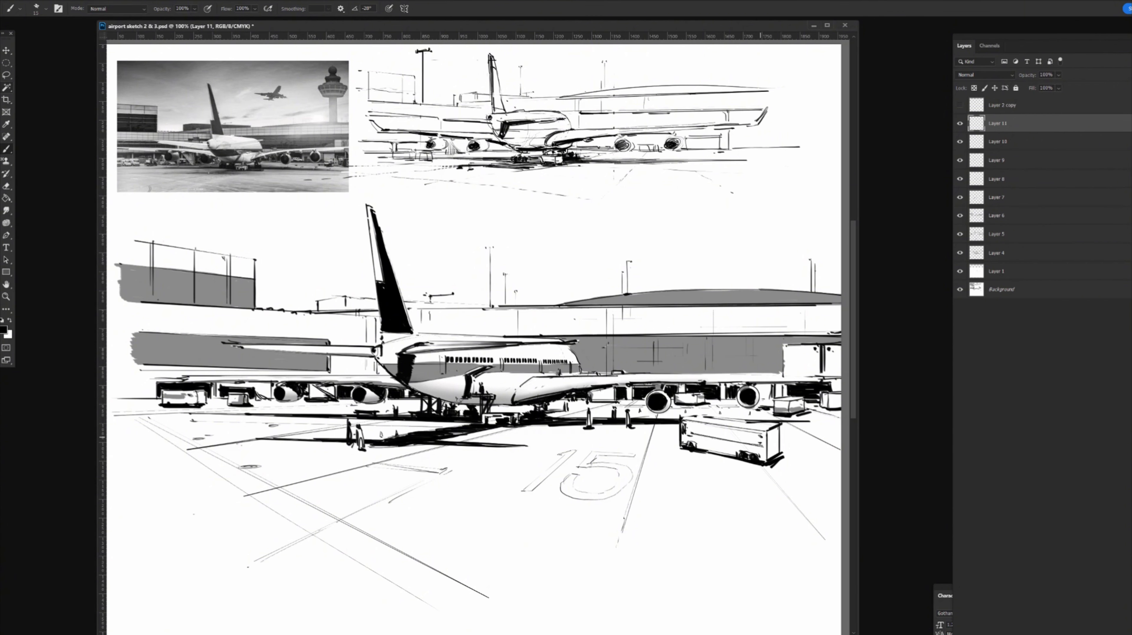
Detail the bus's near-end window and roof edge, and darken its end corners and base
mouse_move(761, 436)
mouse_down()
mouse_move(690, 425)
mouse_move(756, 443)
mouse_up()
drag(683, 419, 749, 422)
mouse_move(765, 462)
mouse_down()
mouse_move(789, 460)
mouse_move(765, 451)
mouse_move(781, 445)
mouse_up()
drag(675, 424, 675, 430)
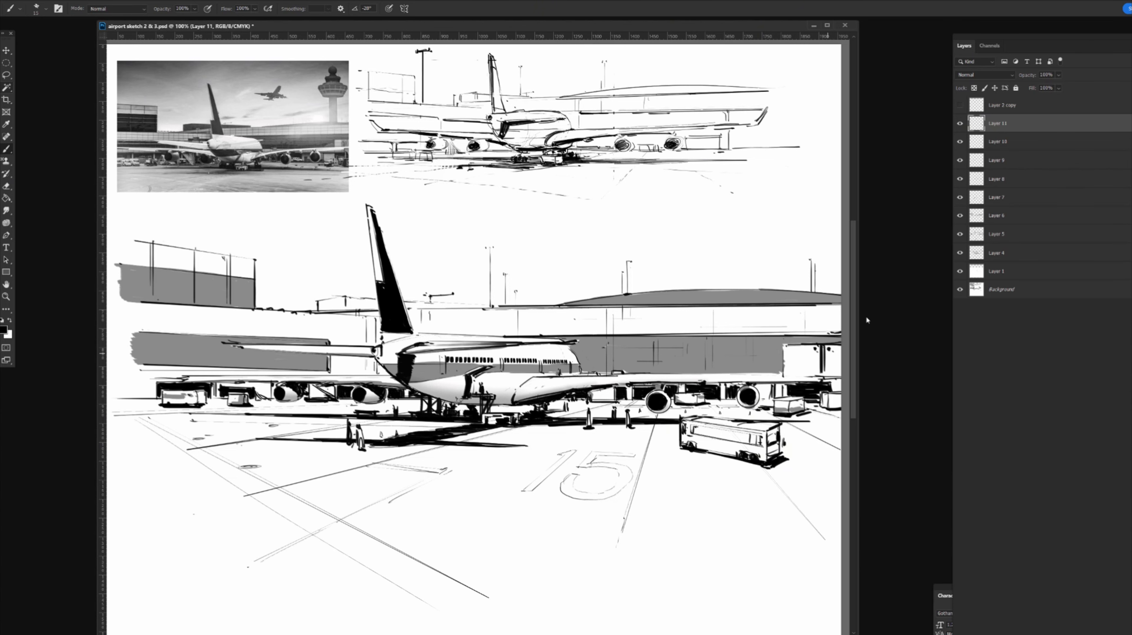
Add a new layer above the bus layer and set its blending mode to Multiply
click(994, 148)
click(996, 164)
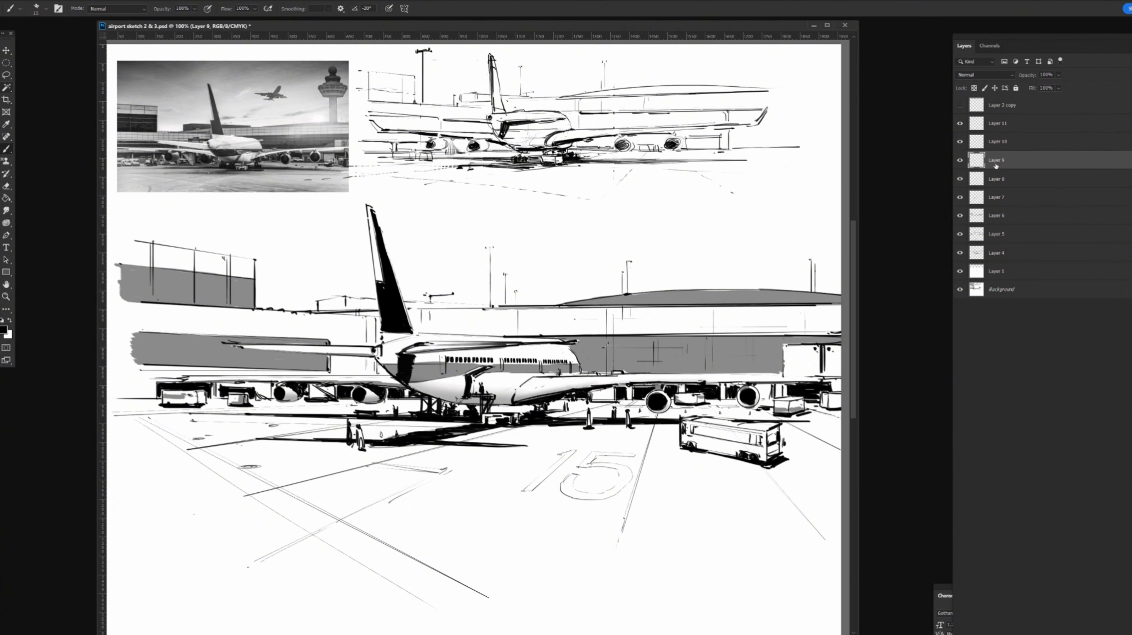
click(998, 124)
key(ctrl+shift+alt+n)
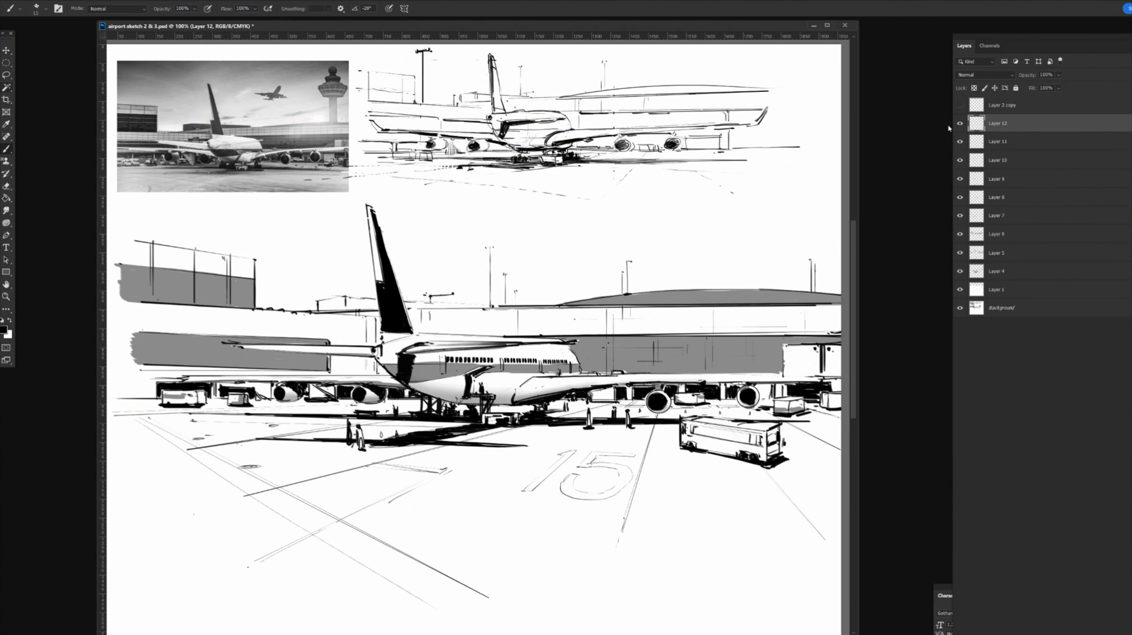
click(982, 74)
click(978, 114)
Sample the building's grey and shade the bus's window band and lower side with it
key(i)
key(b)
drag(695, 430, 773, 440)
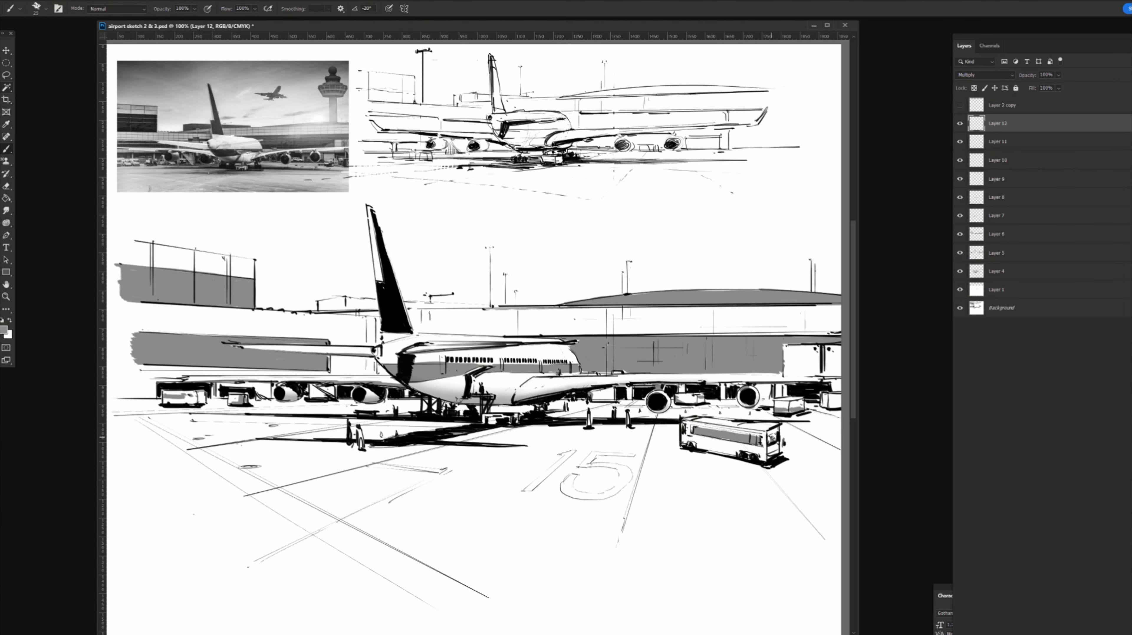
click(683, 428)
mouse_move(701, 439)
mouse_down()
mouse_move(782, 418)
mouse_move(782, 449)
mouse_move(710, 448)
mouse_move(776, 450)
mouse_up()
key(ctrl+z)
drag(698, 447, 774, 439)
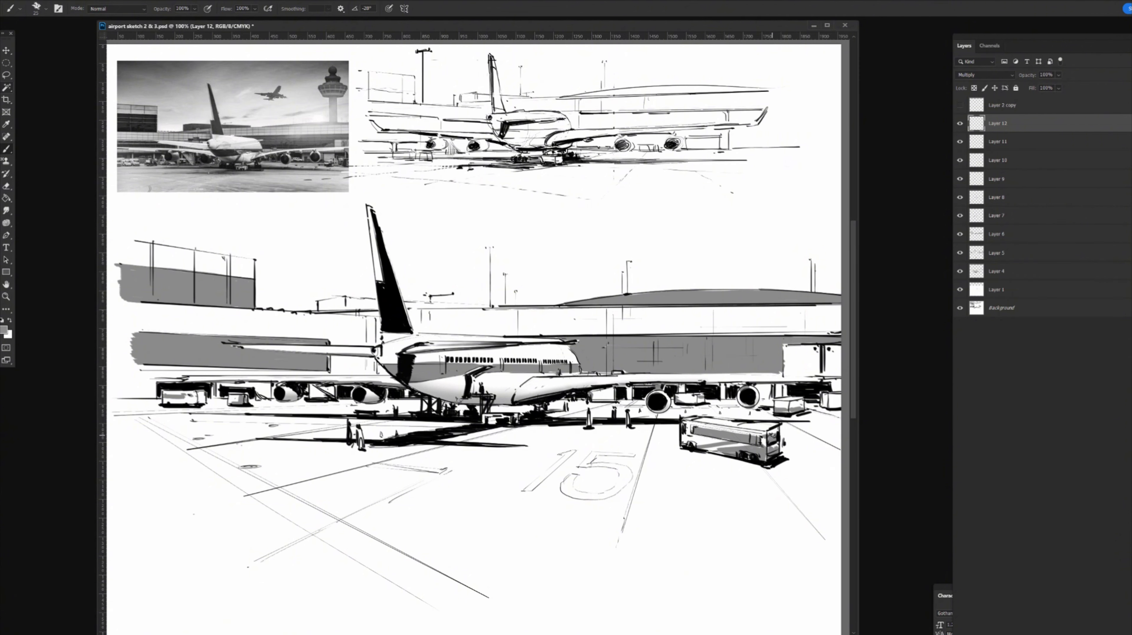
Sample black and add fine ground strokes with a smaller brush from the airplane's shadow toward the bus
key(ctrl+minus)
key(ctrl+minus)
key(ctrl+minus)
key(ctrl+plus)
key(ctrl+plus)
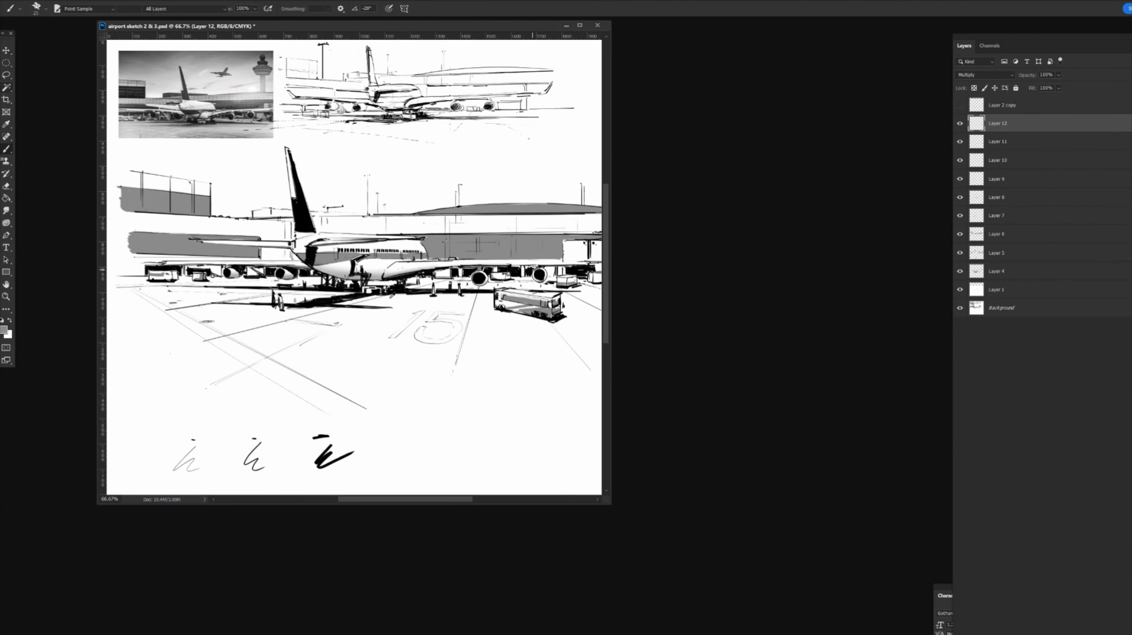
alt+click(335, 300)
key(bracketleft)
key(bracketleft)
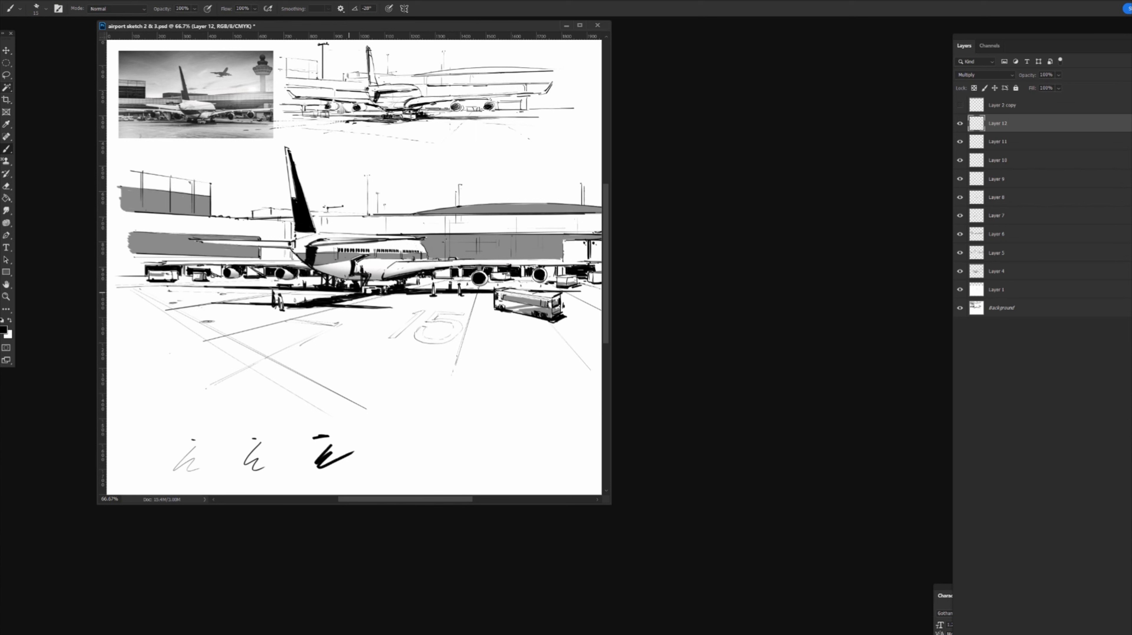
drag(324, 298, 543, 291)
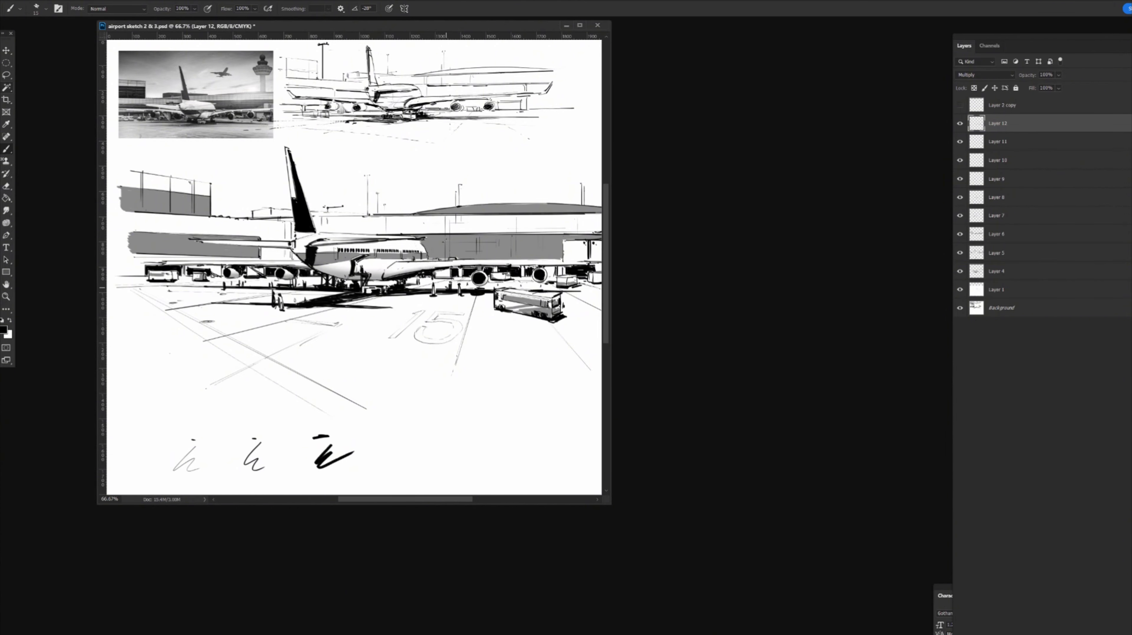
Switch the brush colour to white and add a new layer above the shading layer
key(x)
key(ctrl+shift+alt+n)
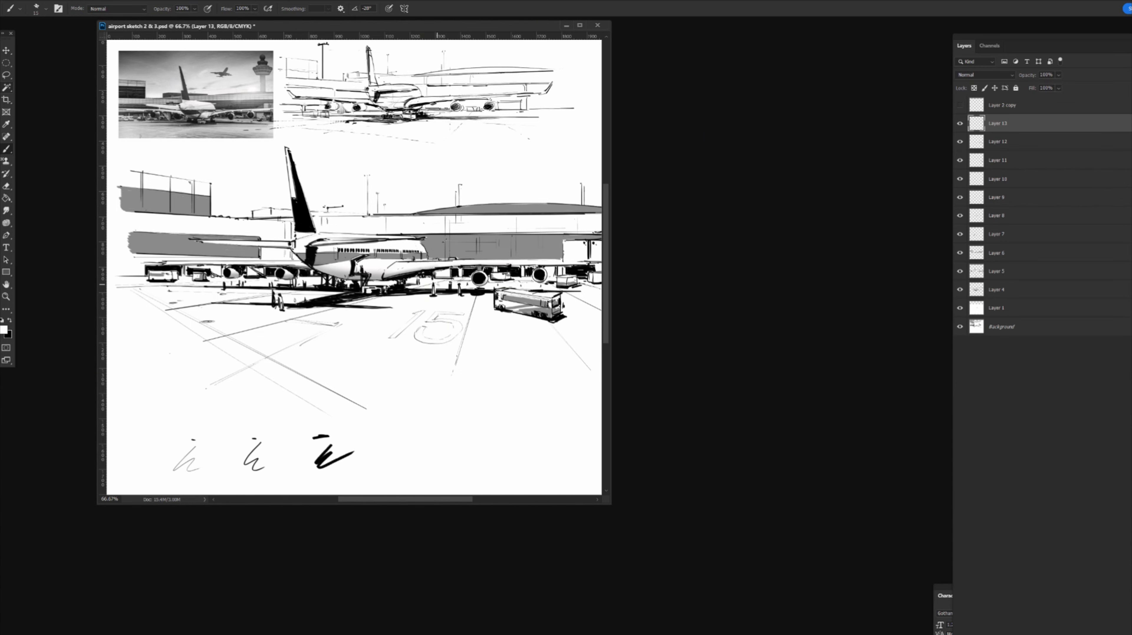